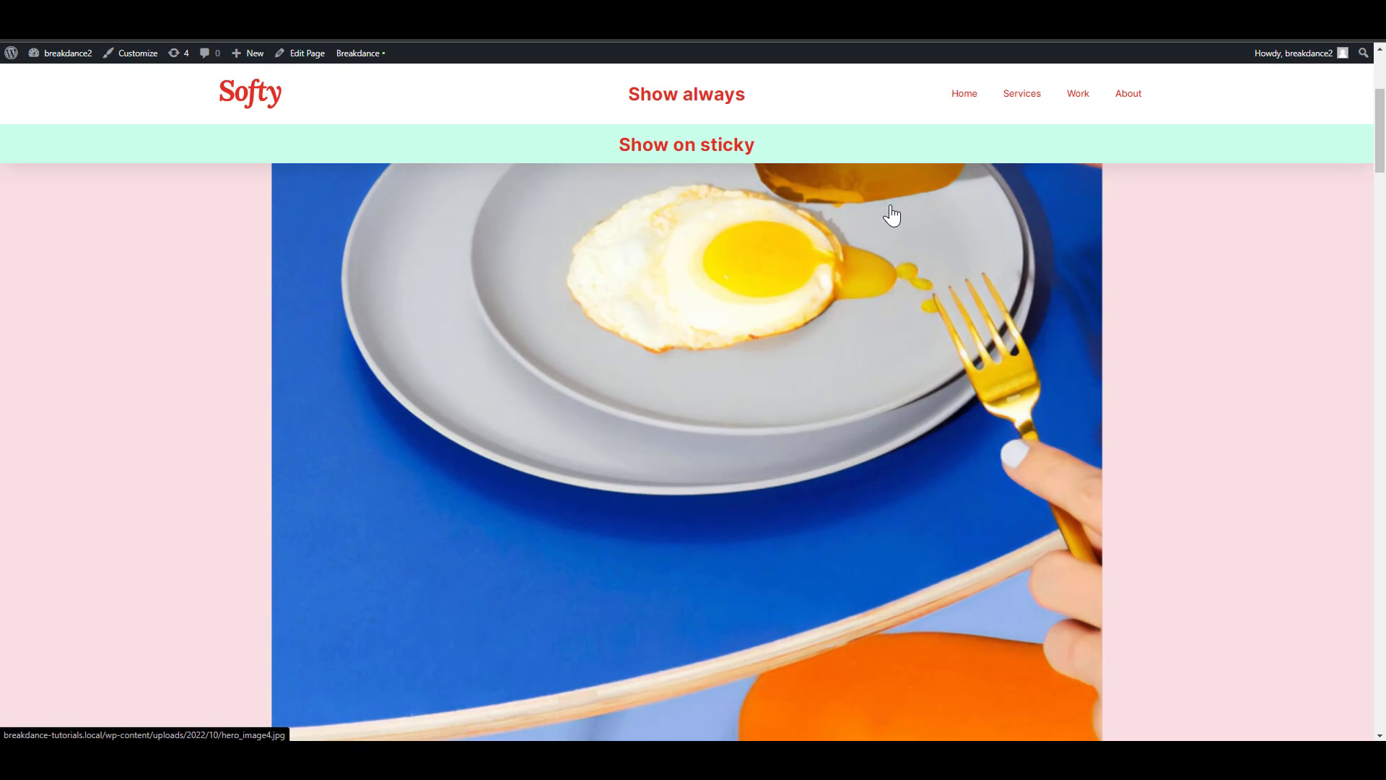
Examine how the header rows change on the live page between the top of the page and the scrolled, sticky state.
scroll(893, 213, "up", 5)
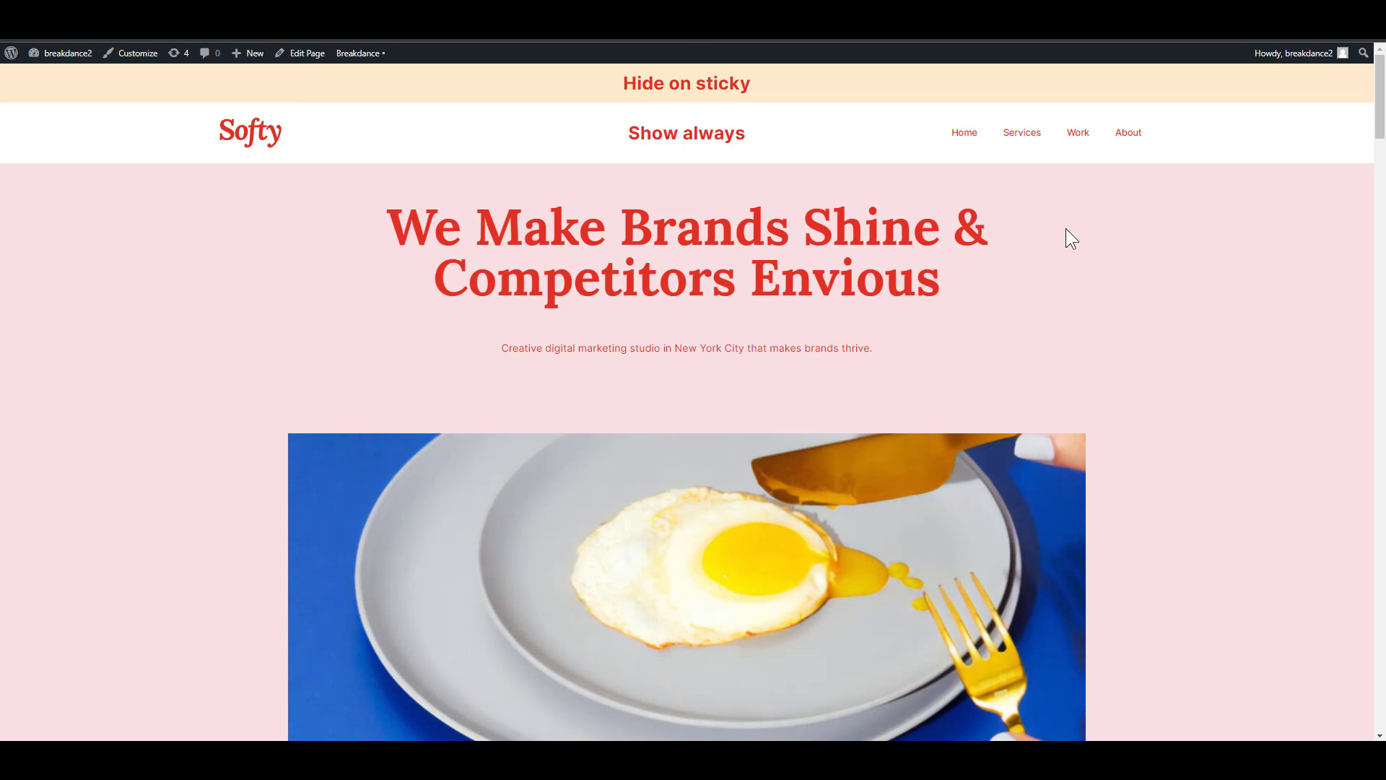
scroll(1066, 228, "down", 5)
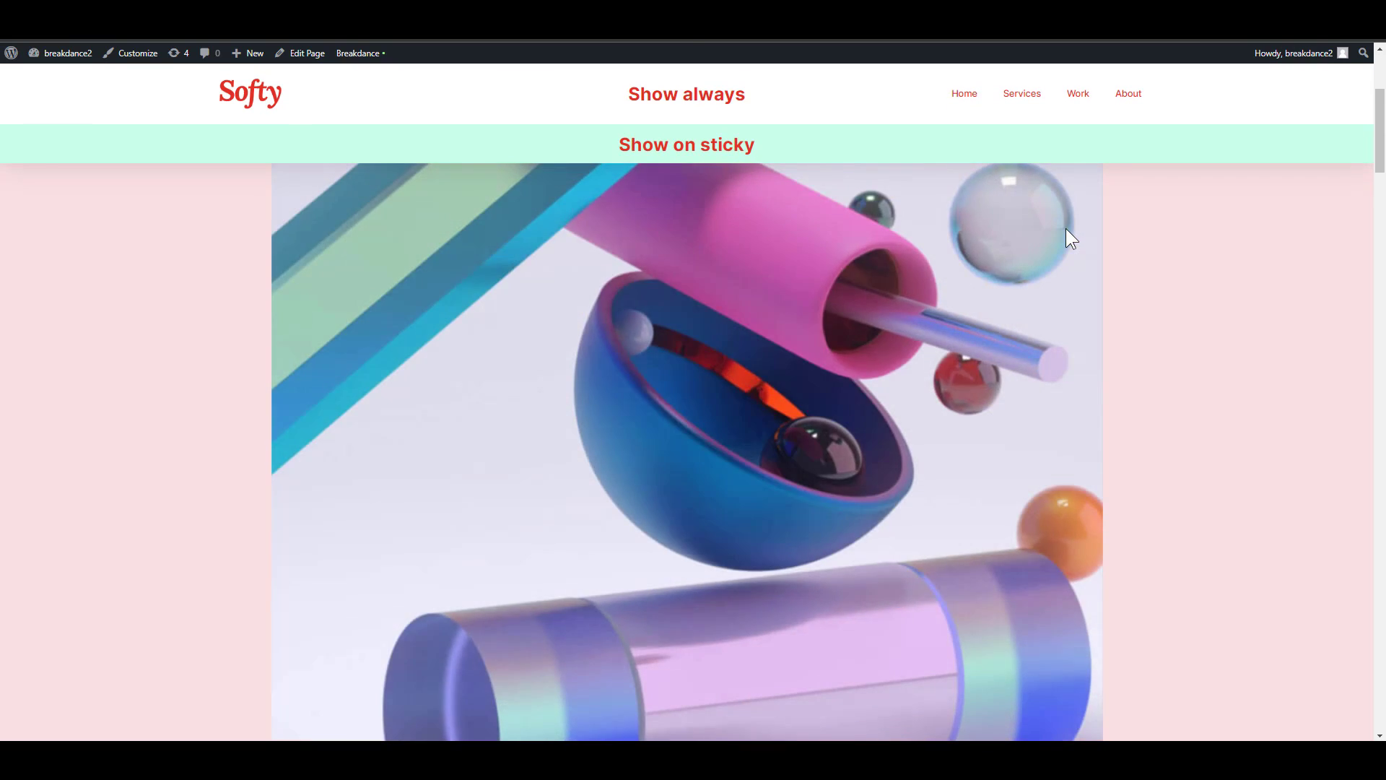
scroll(1066, 228, "up", 5)
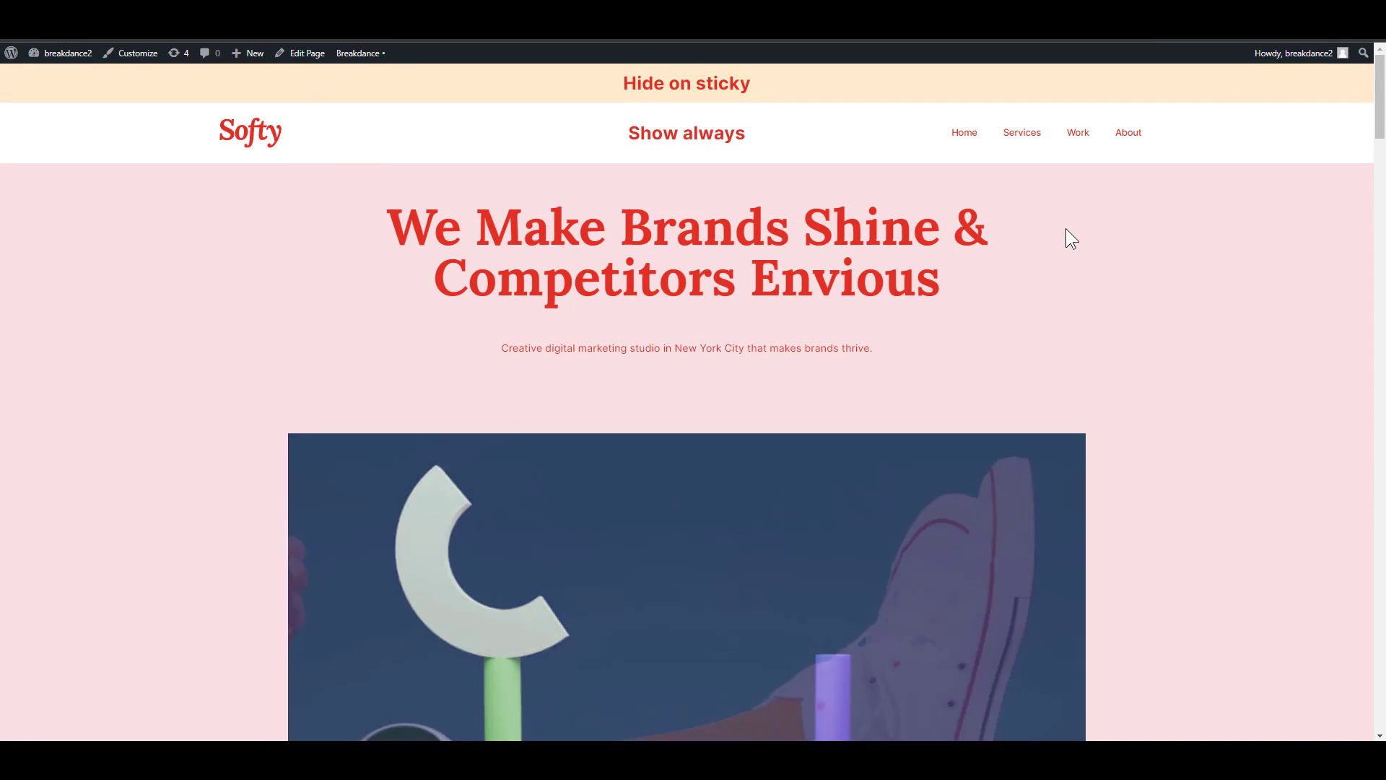
scroll(1066, 228, "down", 2)
scroll(1066, 228, "up", 2)
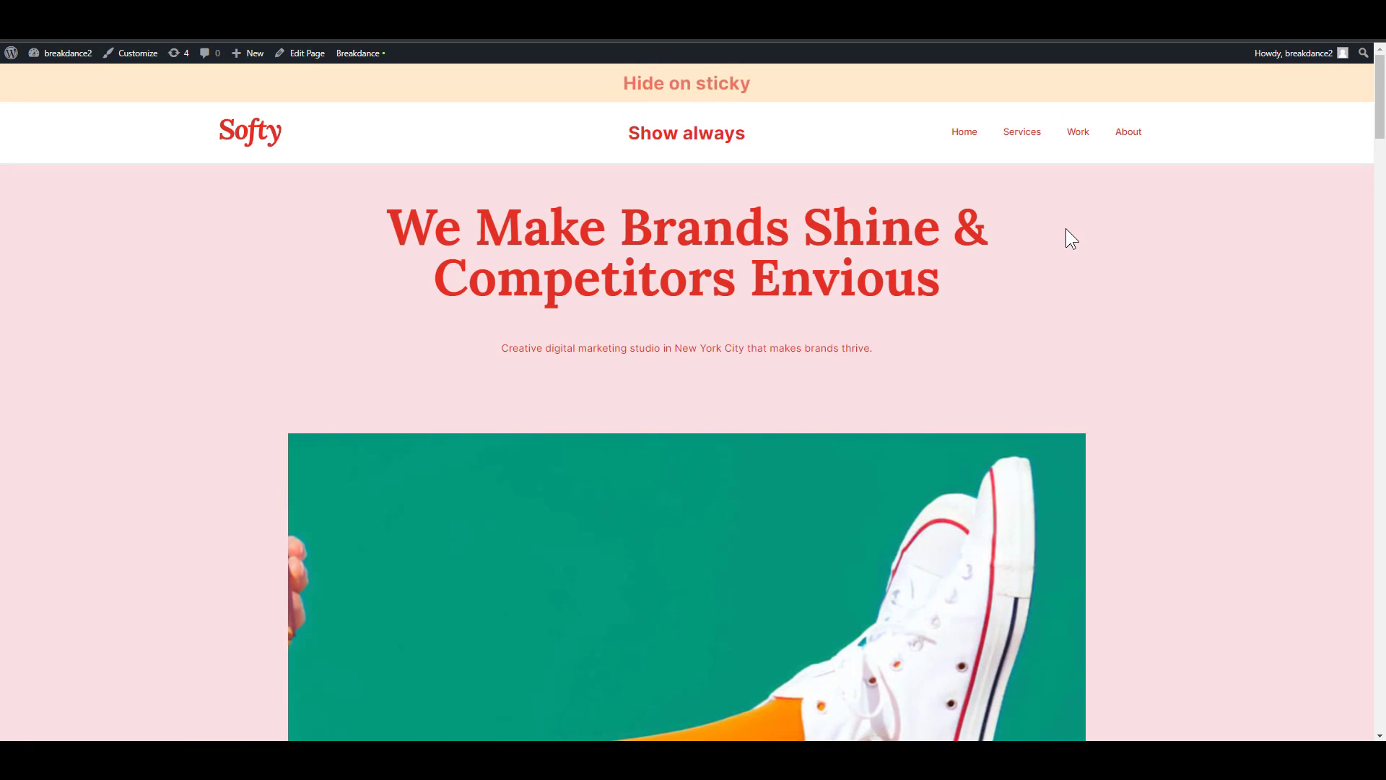
scroll(1068, 259, "down", 3)
scroll(1073, 259, "up", 3)
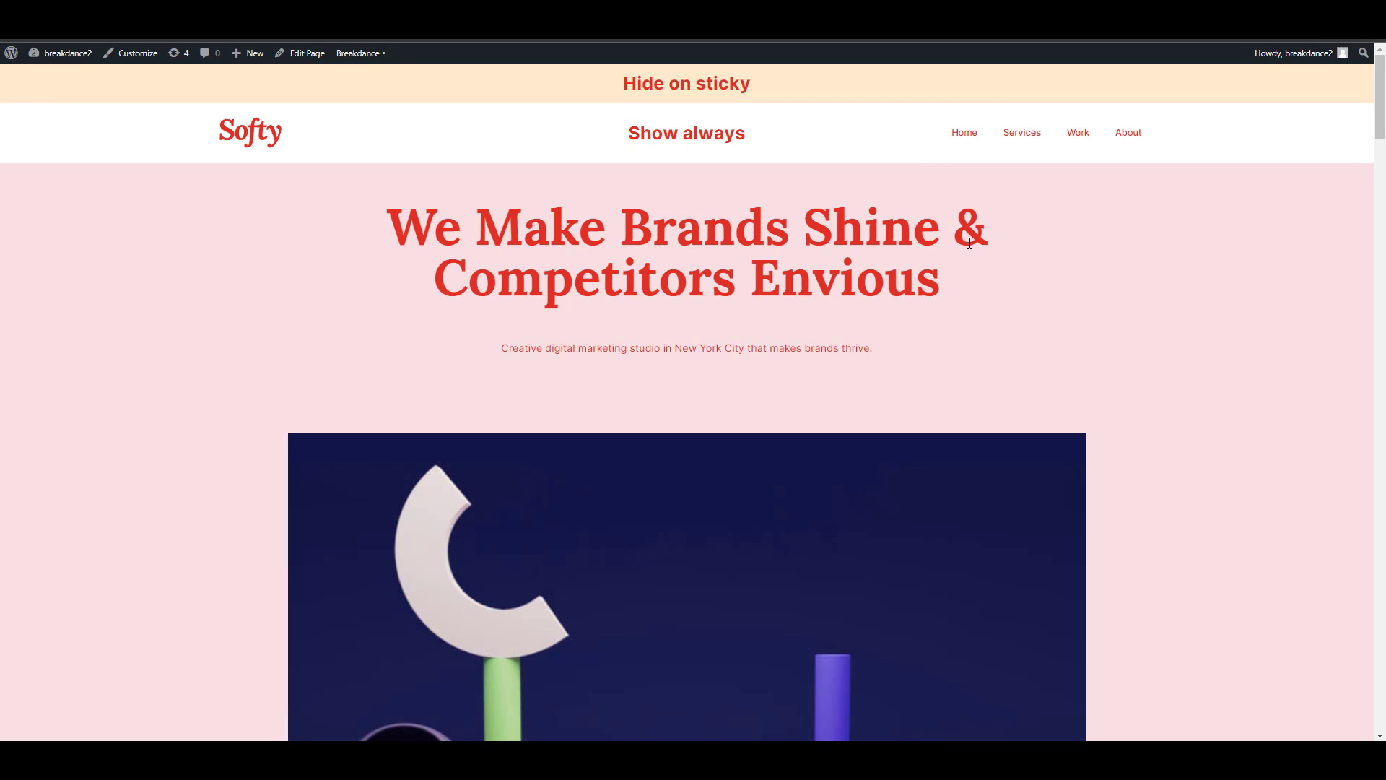
scroll(966, 245, "down", 3)
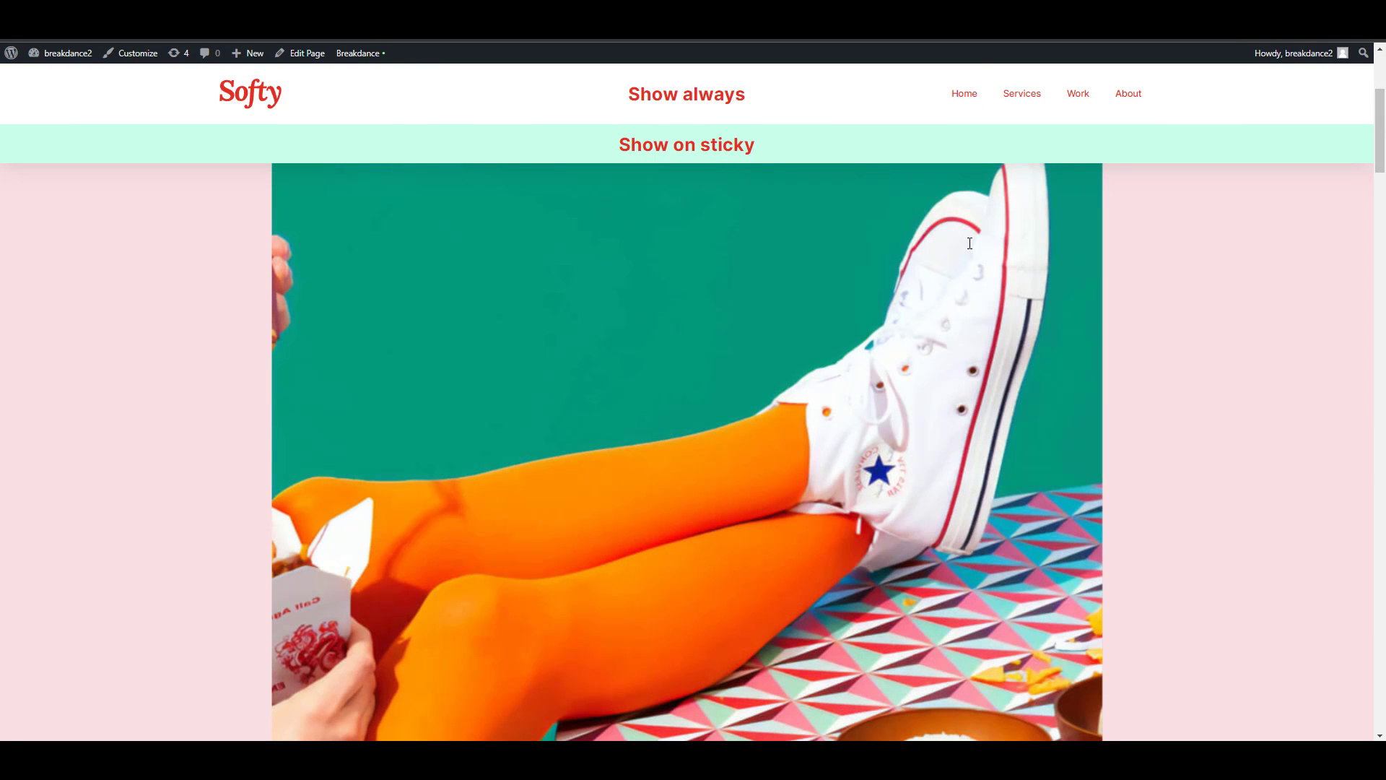
scroll(970, 244, "up", 3)
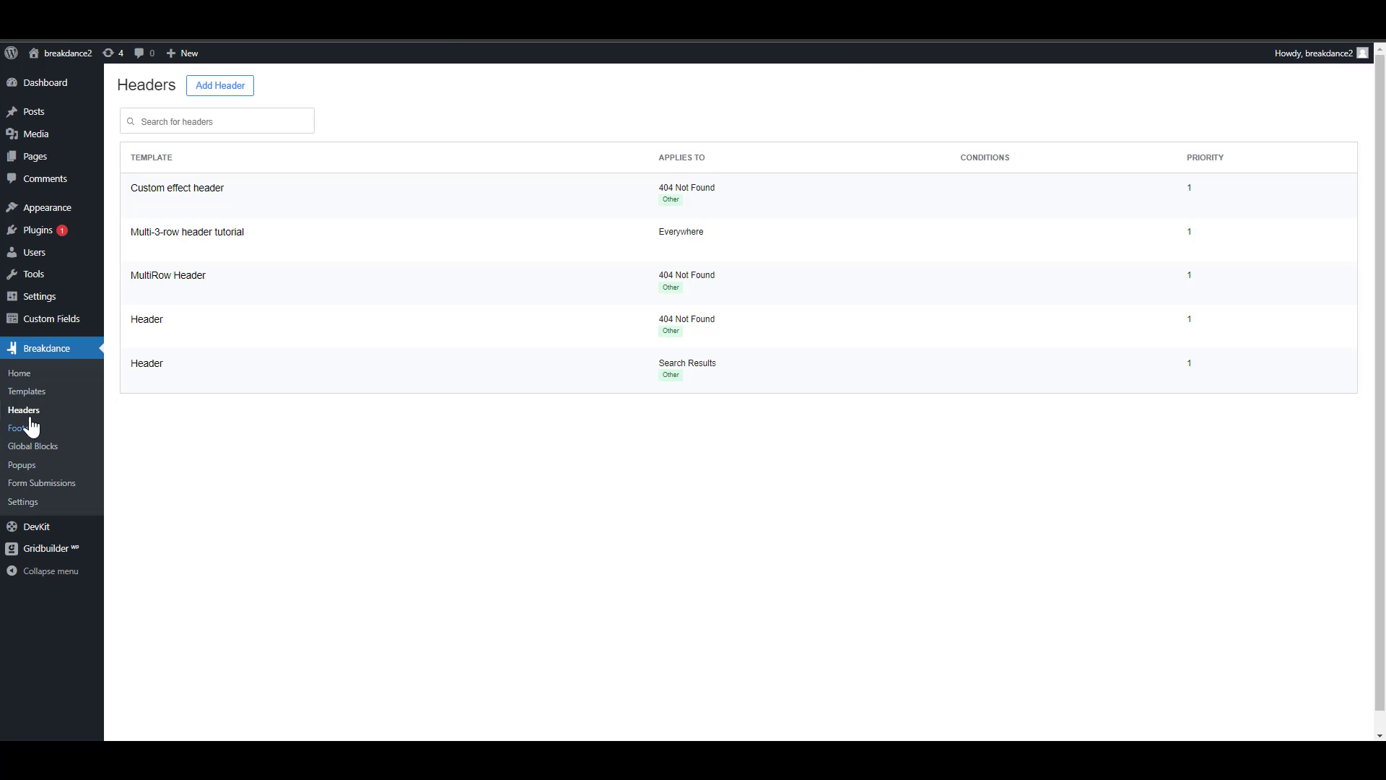
Add a new Breakdance header titled "header" with its location set to Search Results.
left_click(28, 411)
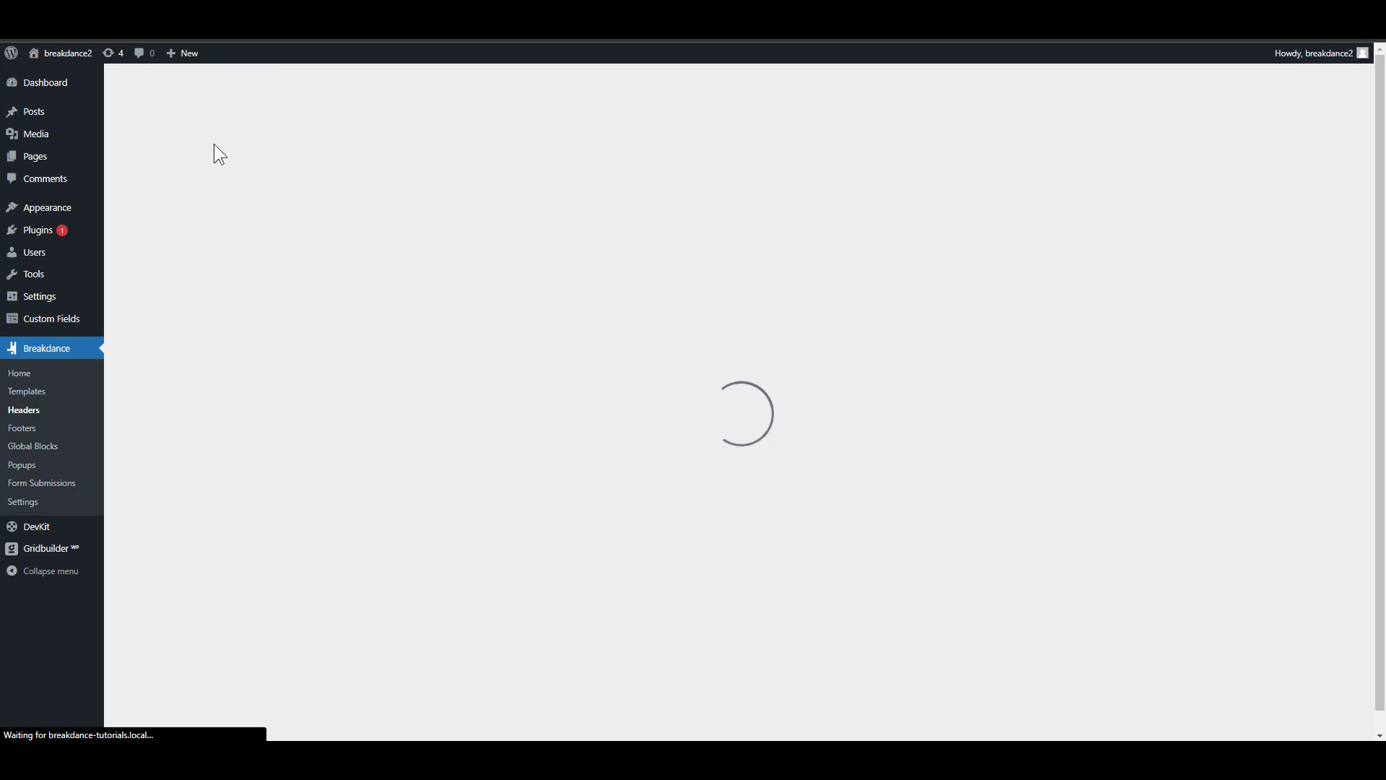
left_click(219, 90)
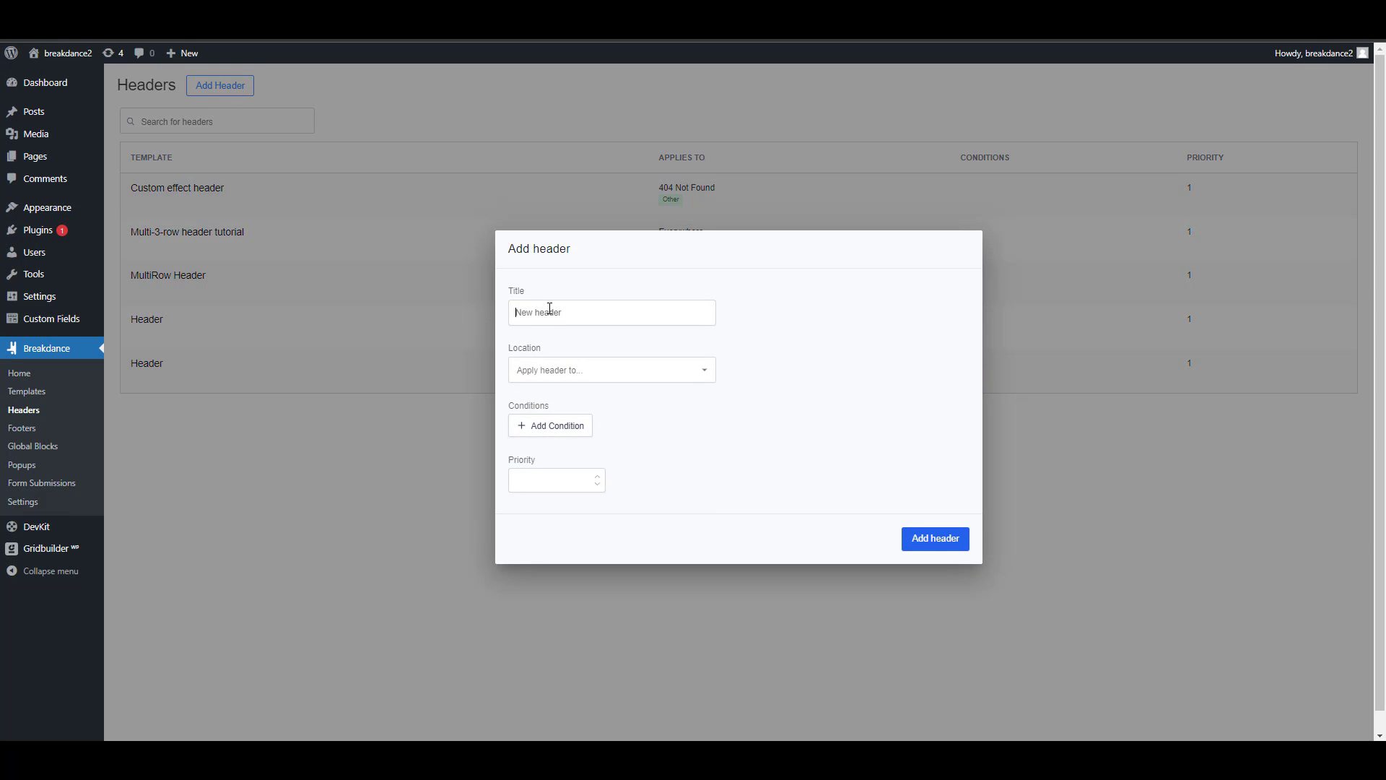
type("header")
left_click(597, 377)
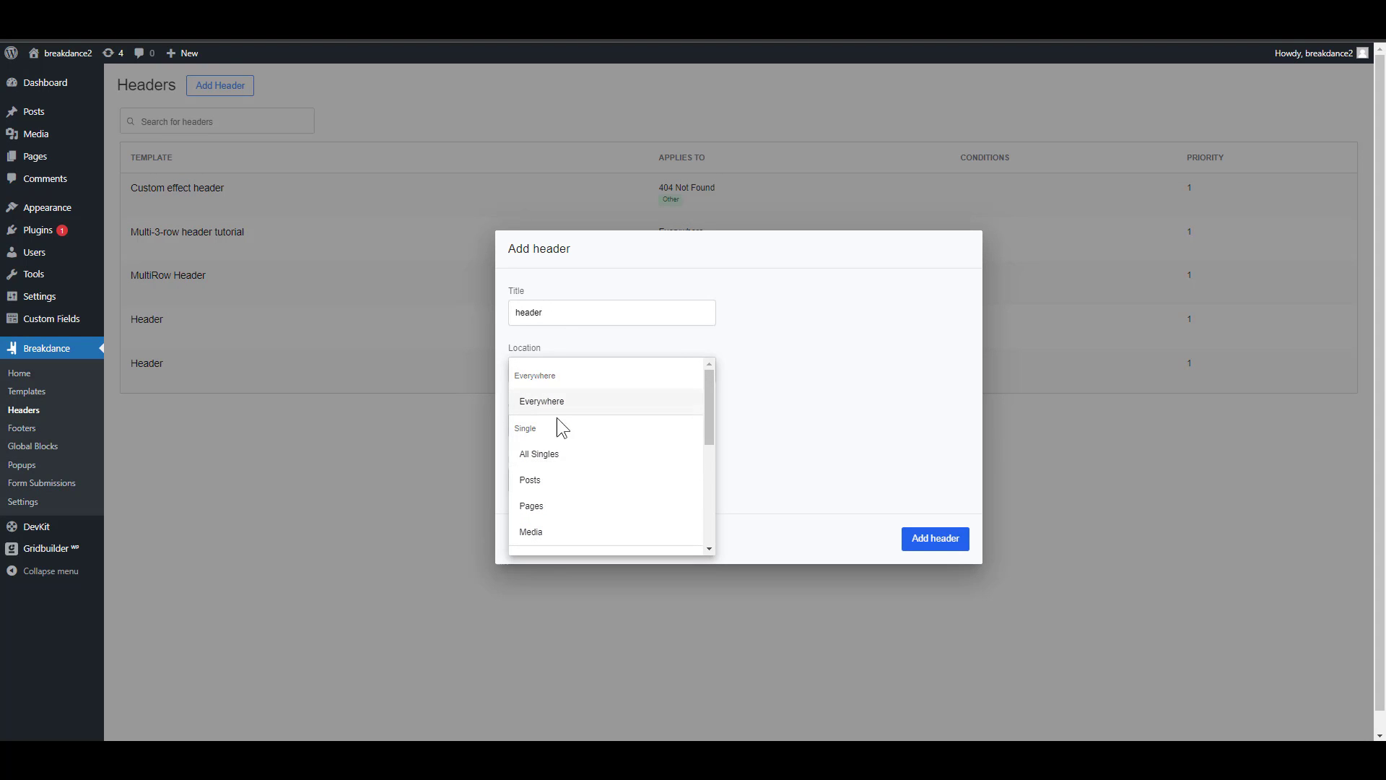
scroll(581, 527, "down", 5)
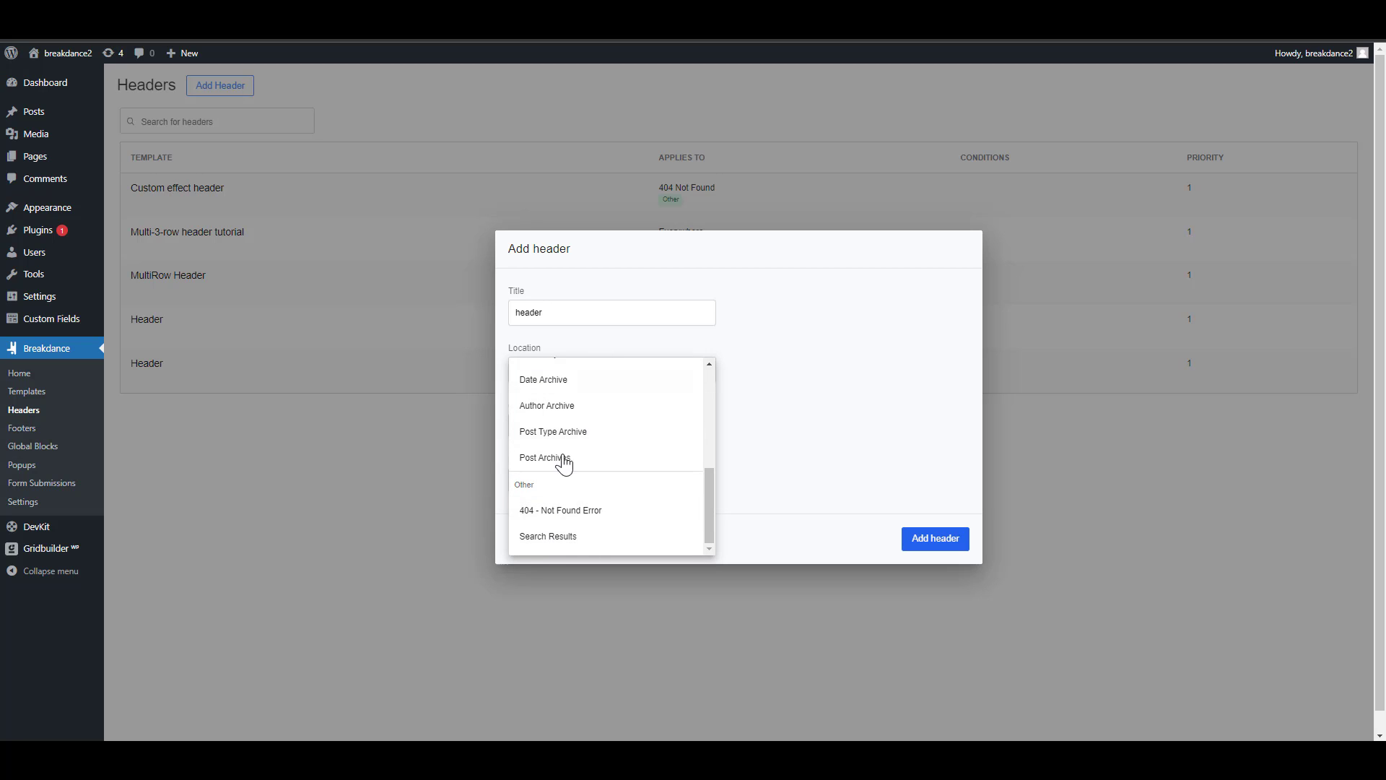
left_click(566, 538)
left_click(948, 545)
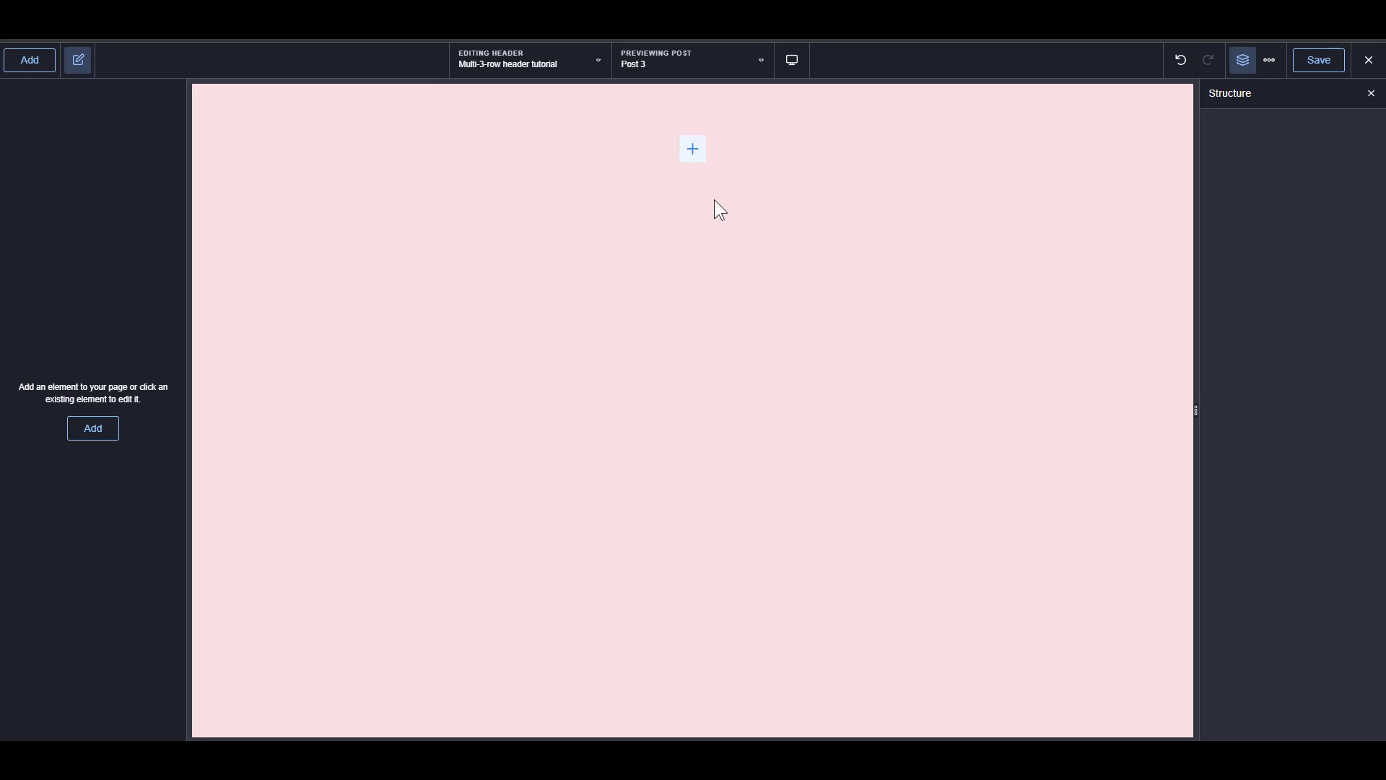
Add a Header Builder element to the empty Multi-3-row header tutorial template.
left_click(691, 152)
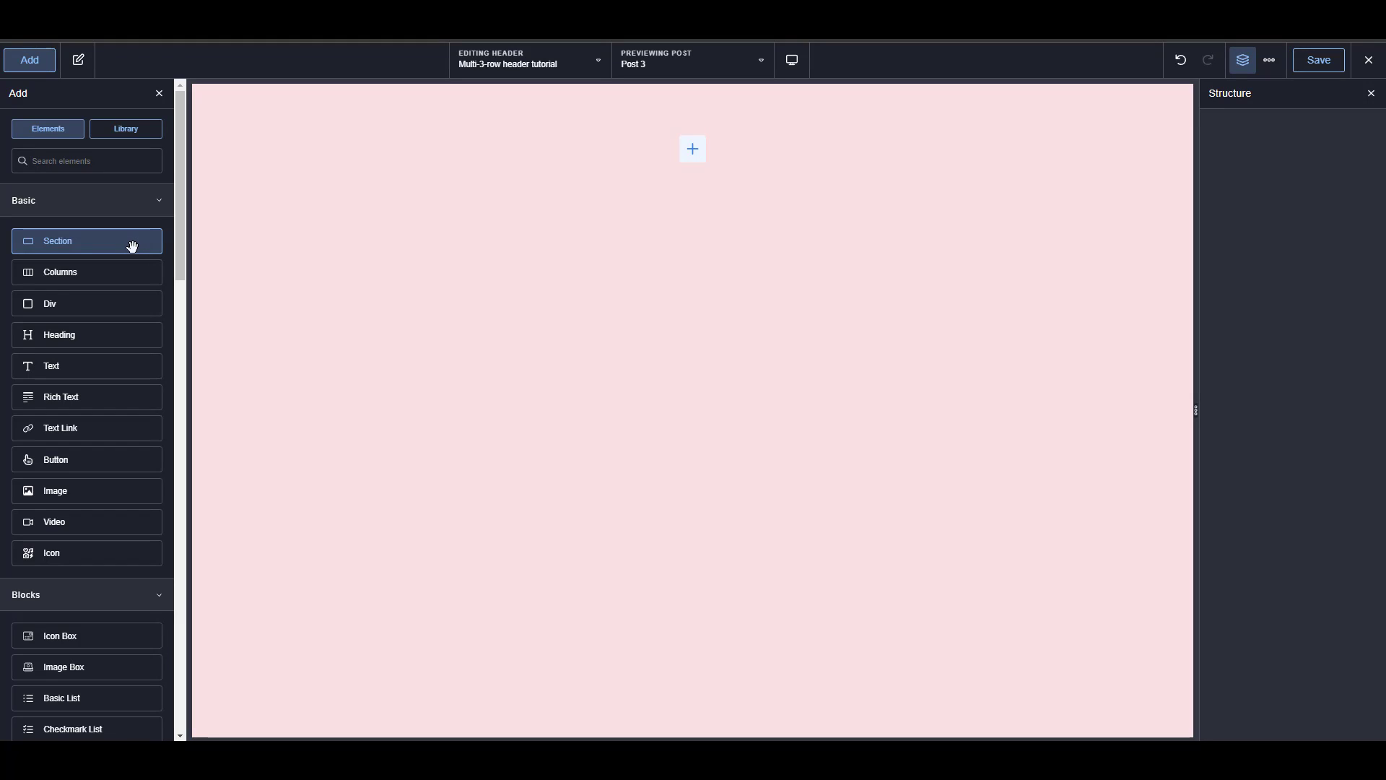
type("heade")
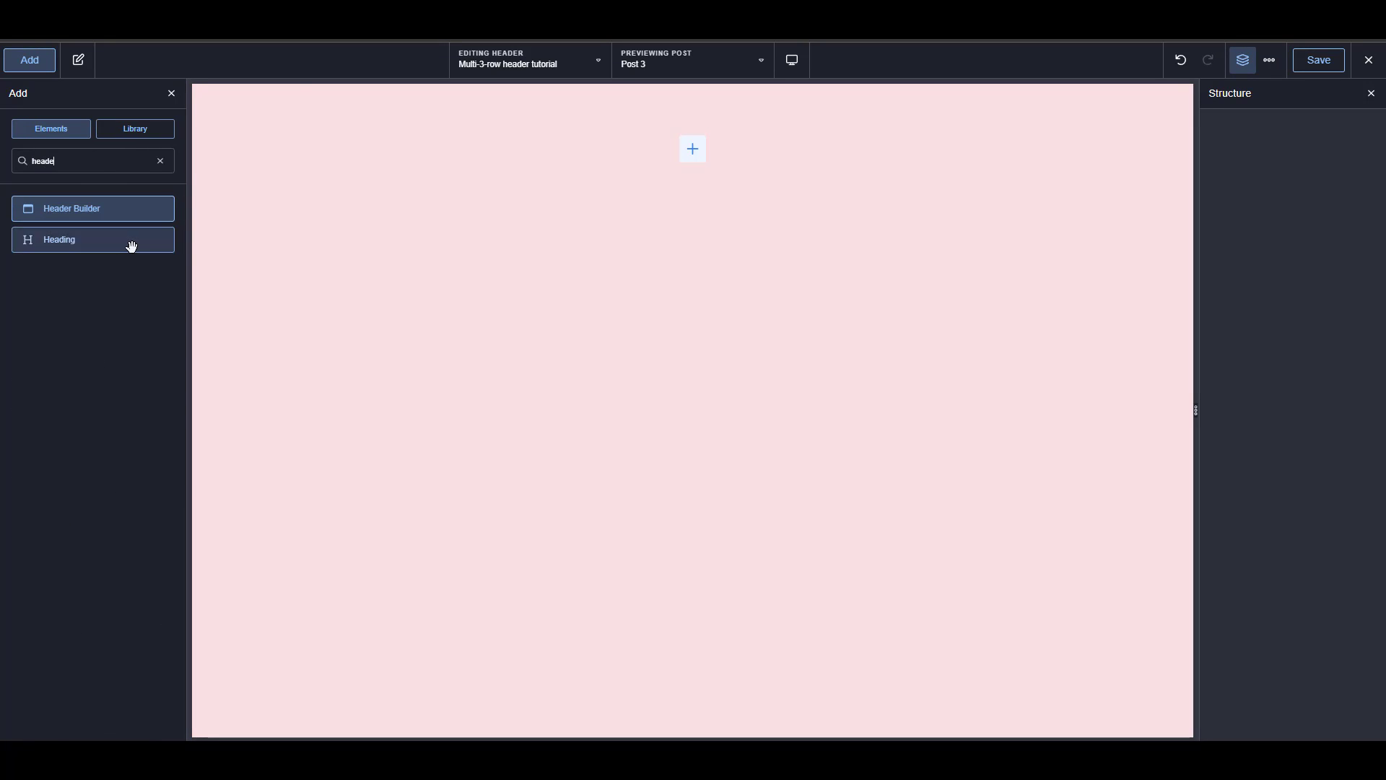
type("r")
left_click_drag(132, 247, 130, 242)
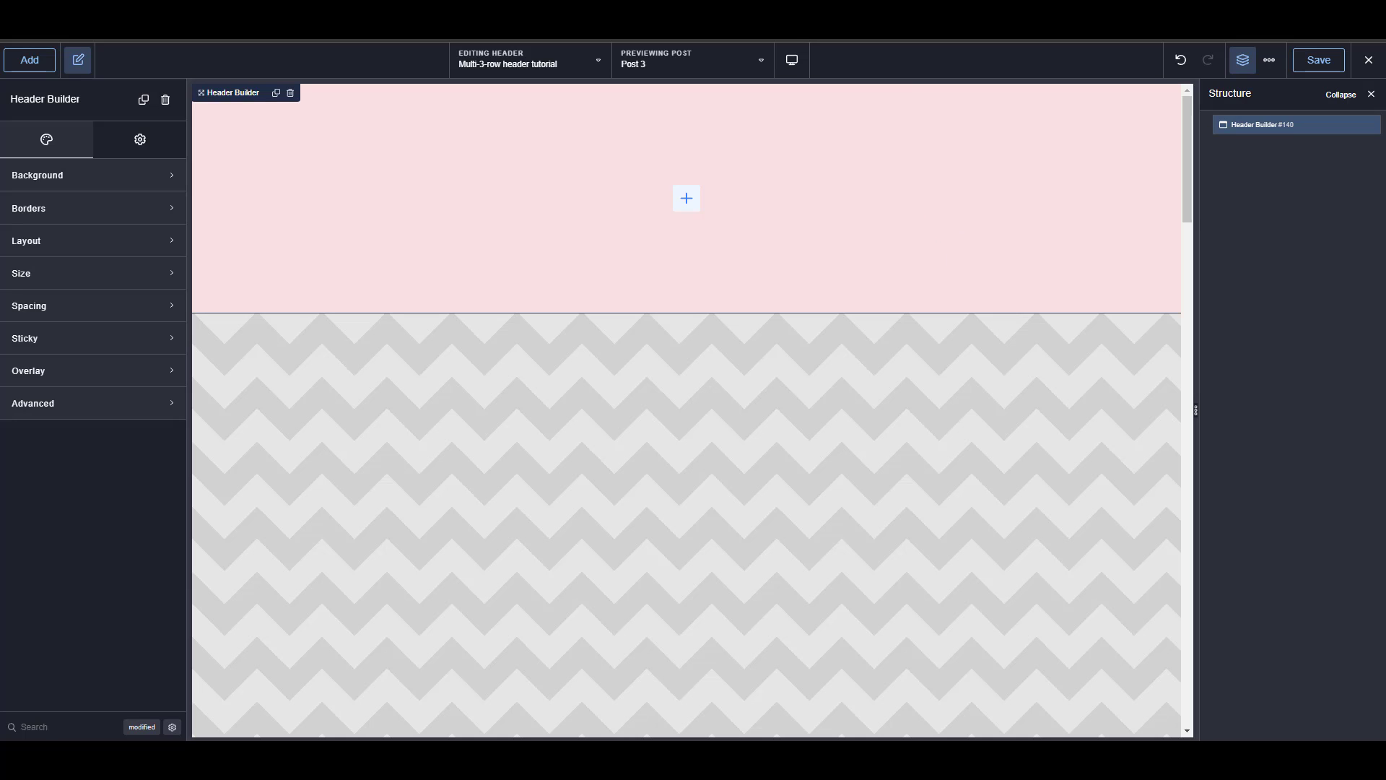
Set the Header Builder's layout to stack vertically at Desktop with a gap of 0 px.
left_click(114, 248)
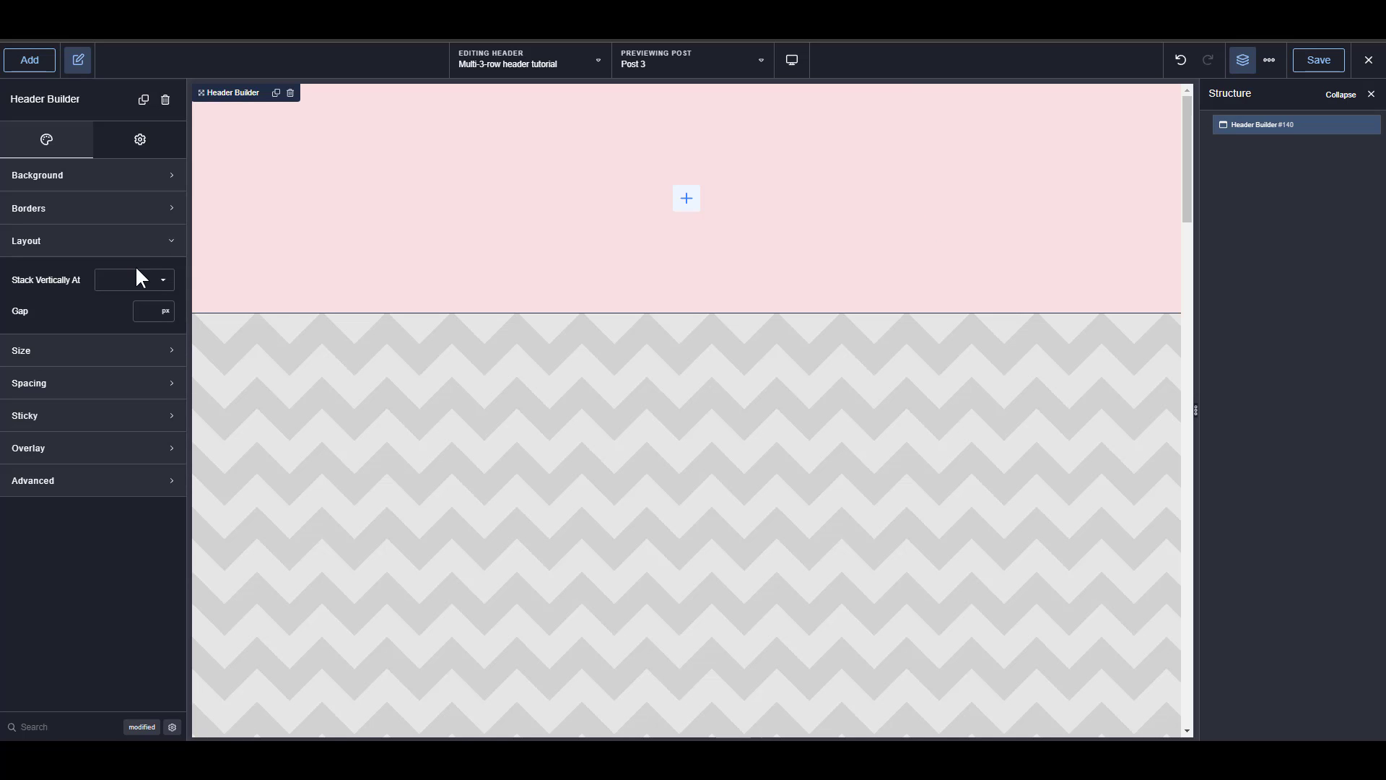
left_click(139, 276)
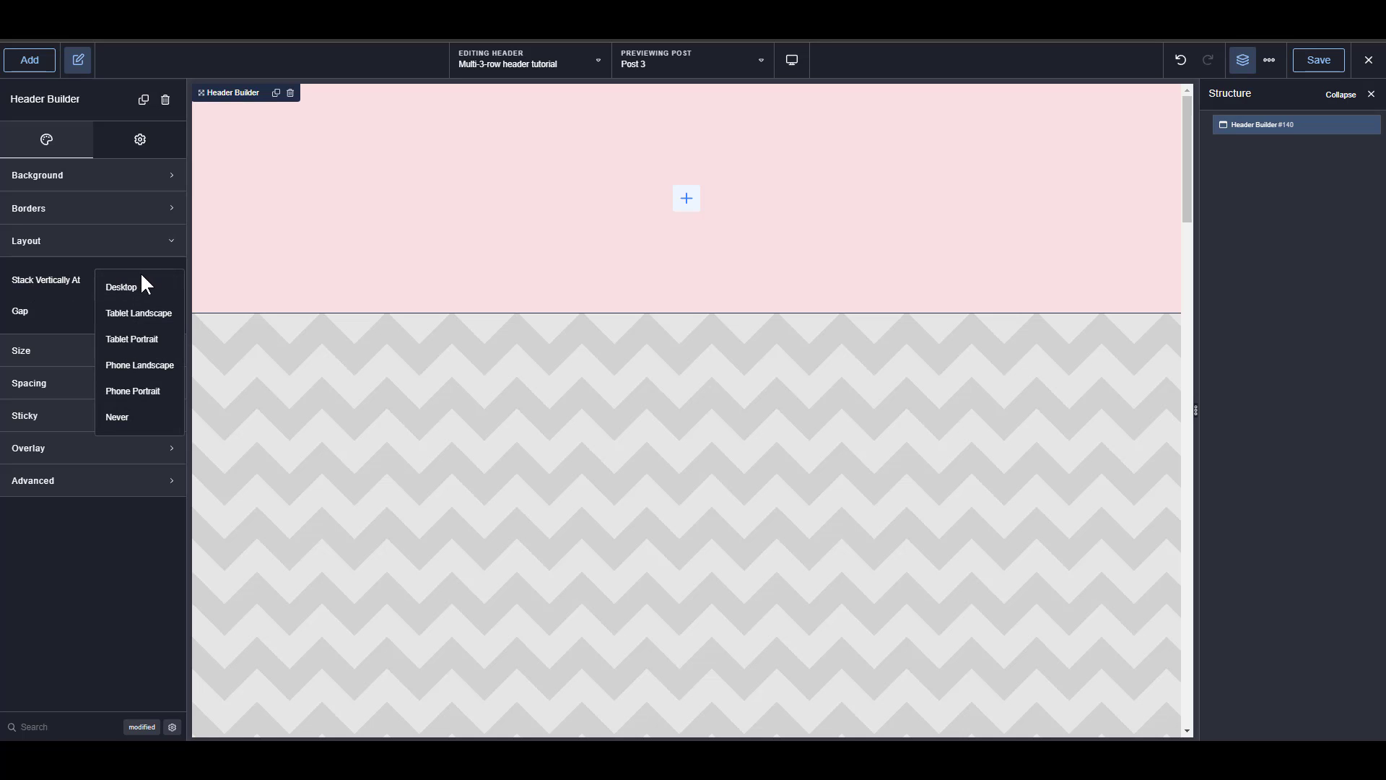
left_click(134, 287)
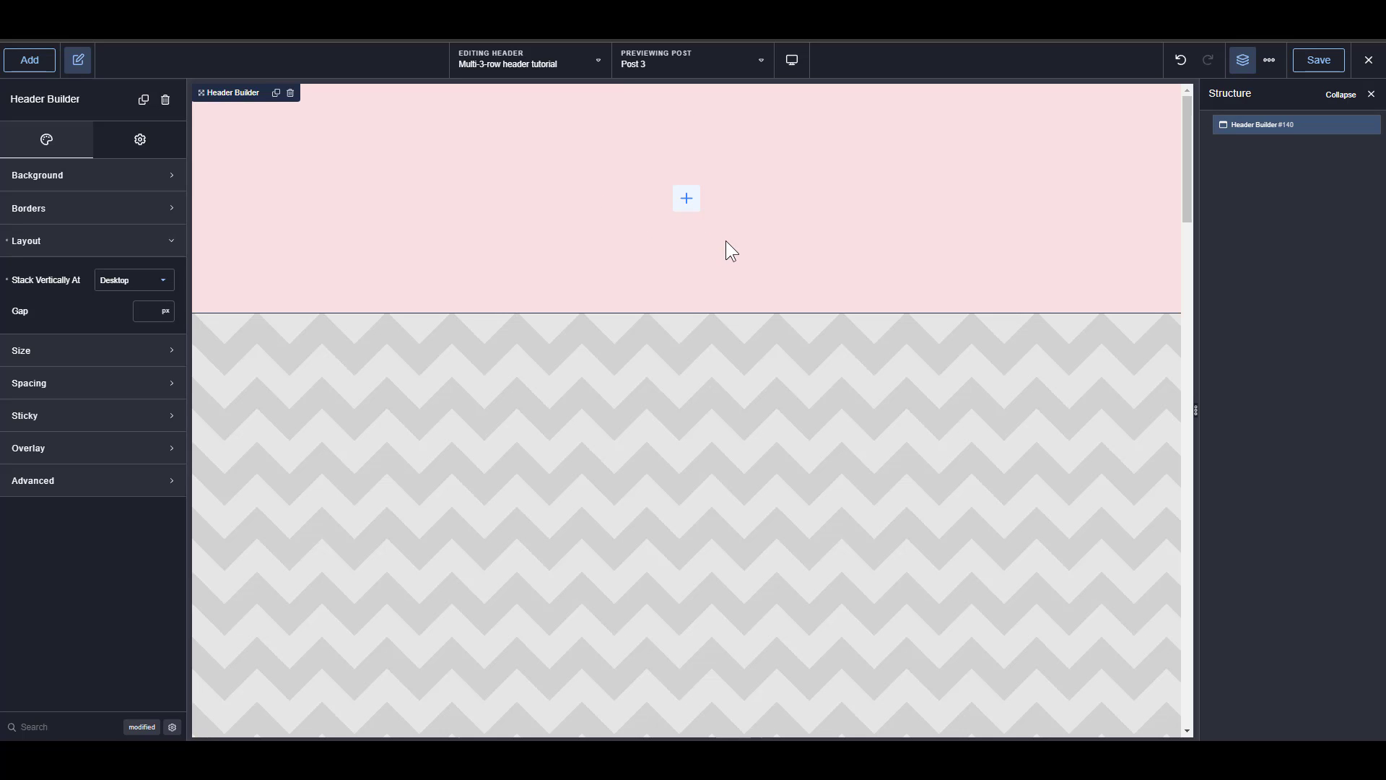
left_click(148, 311)
type("0")
Set the Header Builder's width to Full and its padding to 0 px on all four sides.
left_click(123, 352)
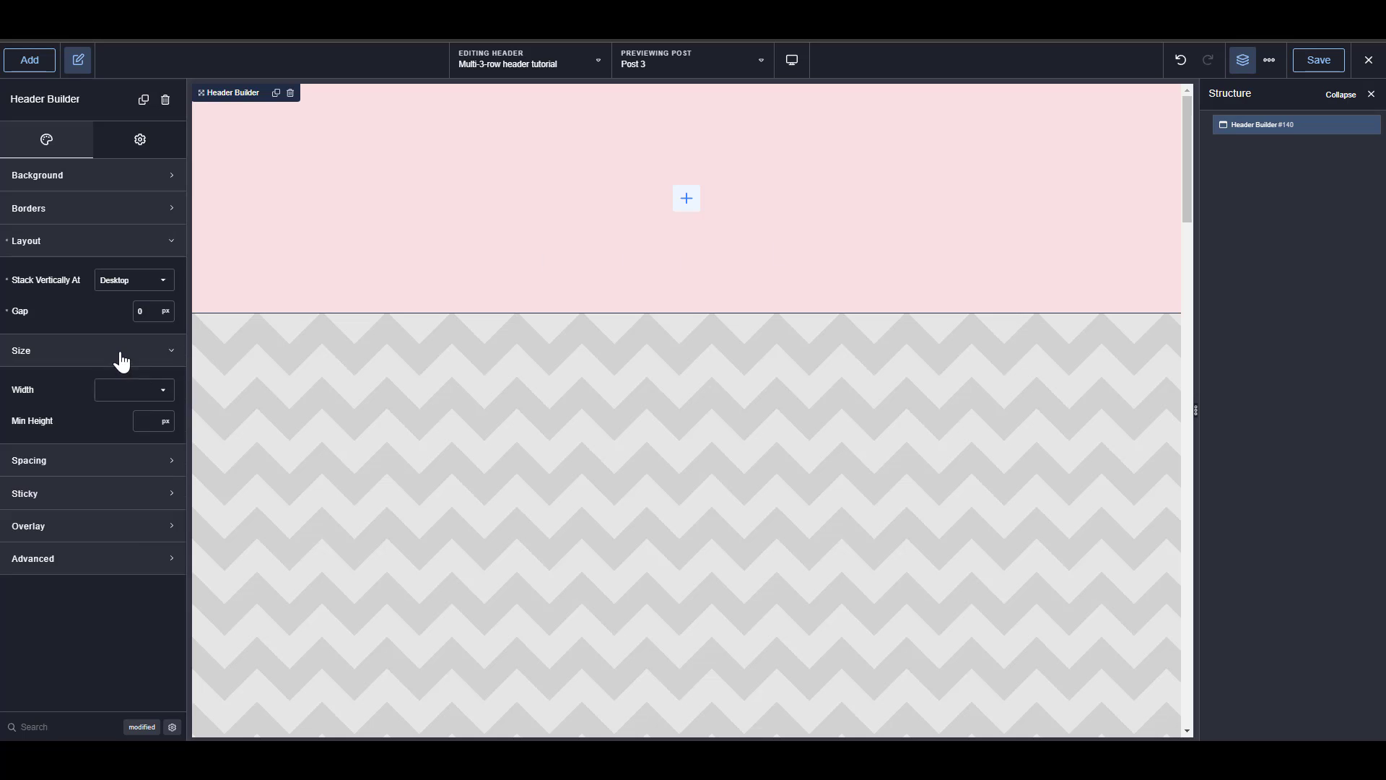
left_click(156, 399)
left_click(122, 425)
left_click(104, 464)
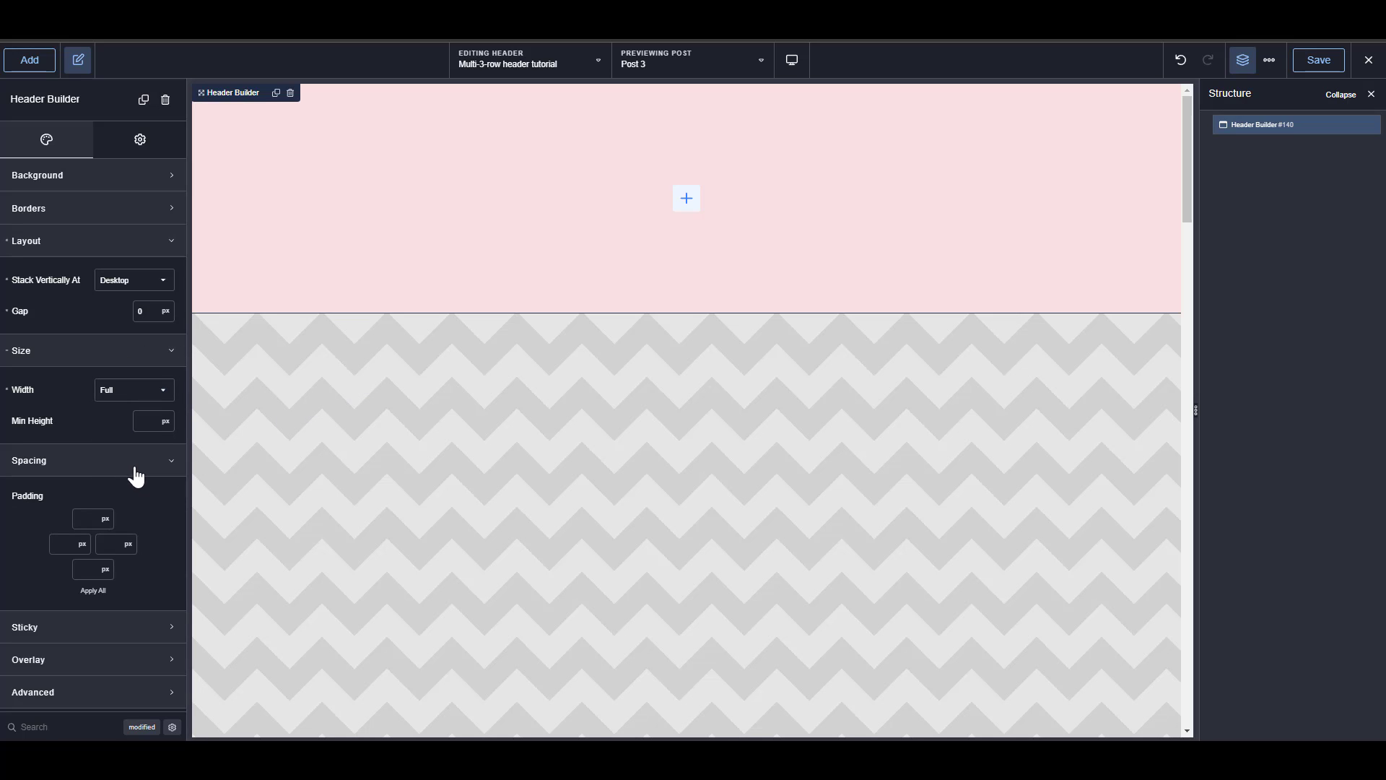
left_click(92, 520)
type("0")
left_click(94, 590)
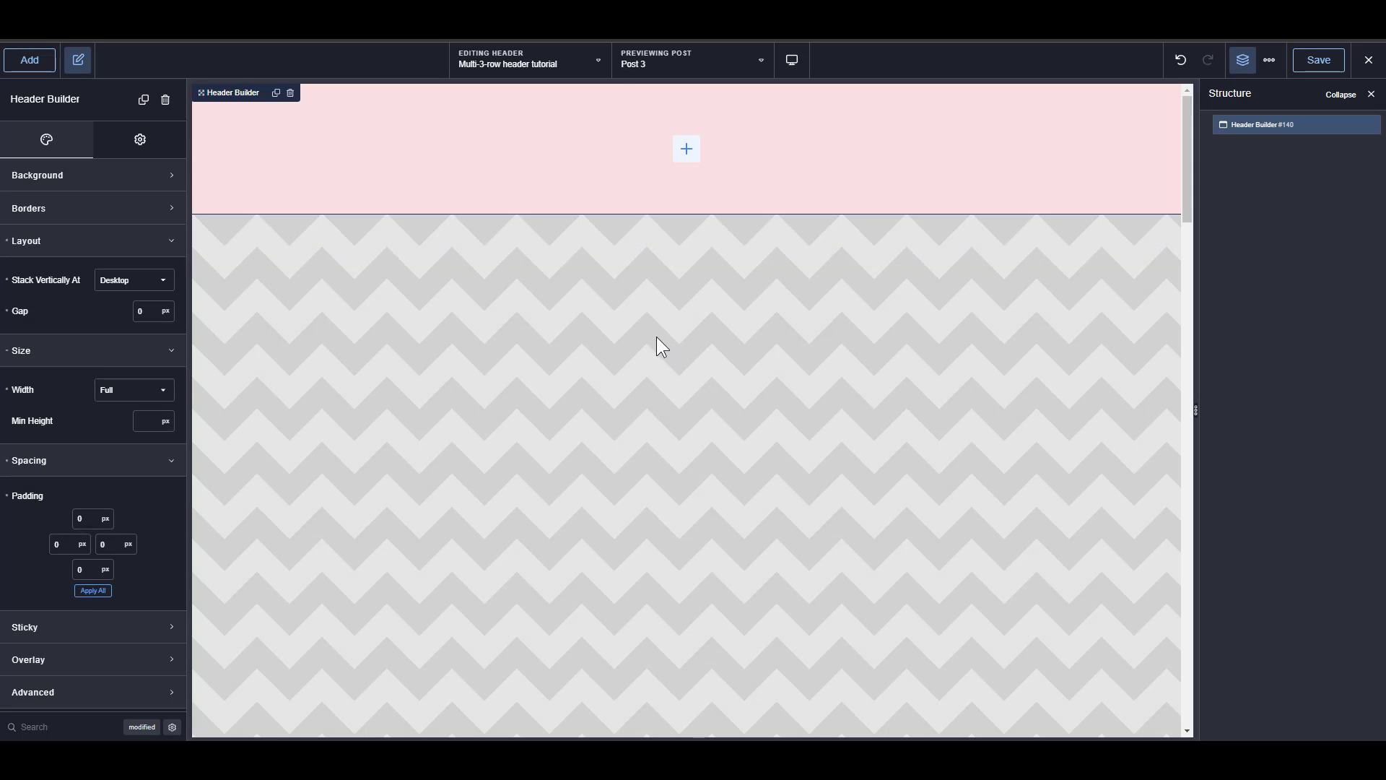
Enable sticky for the Header Builder and add a shadow to the borders of its sticky style.
left_click(106, 626)
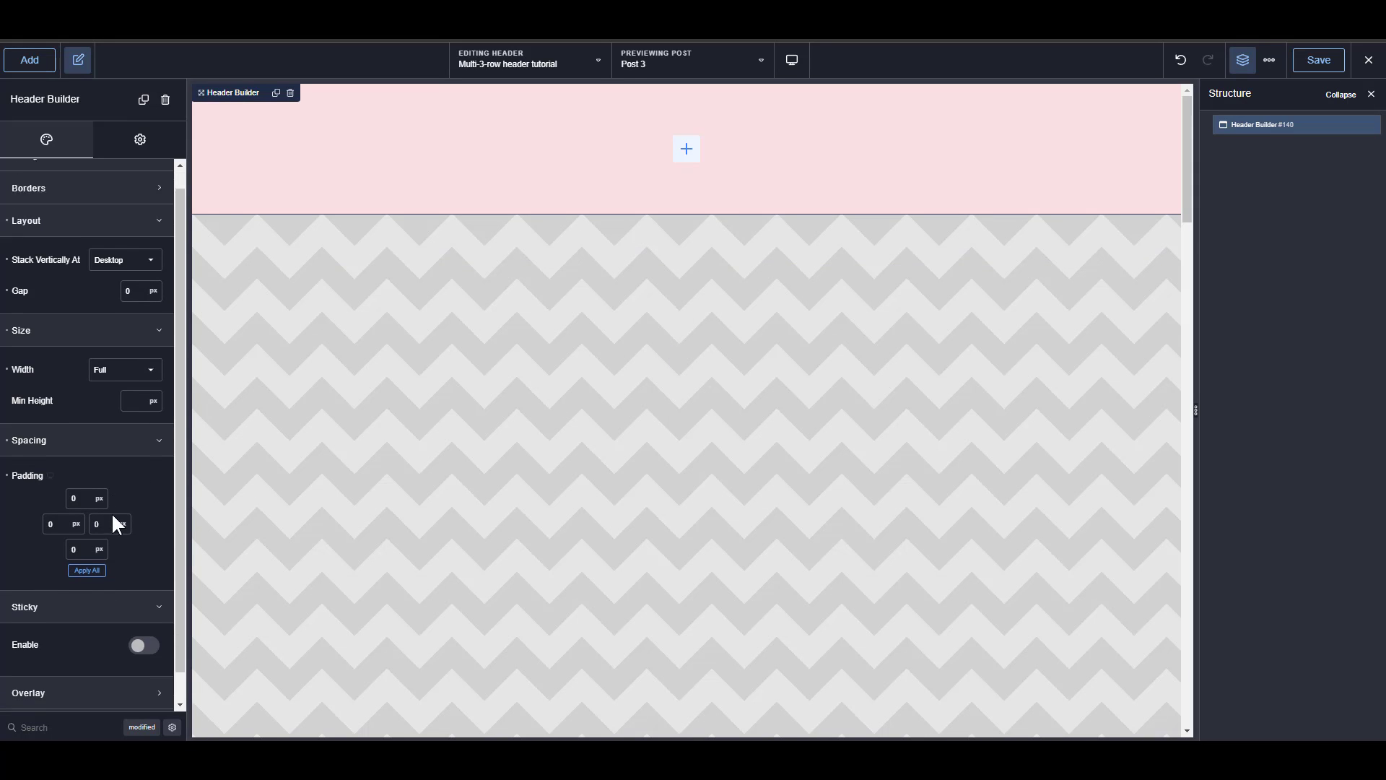
left_click(134, 616)
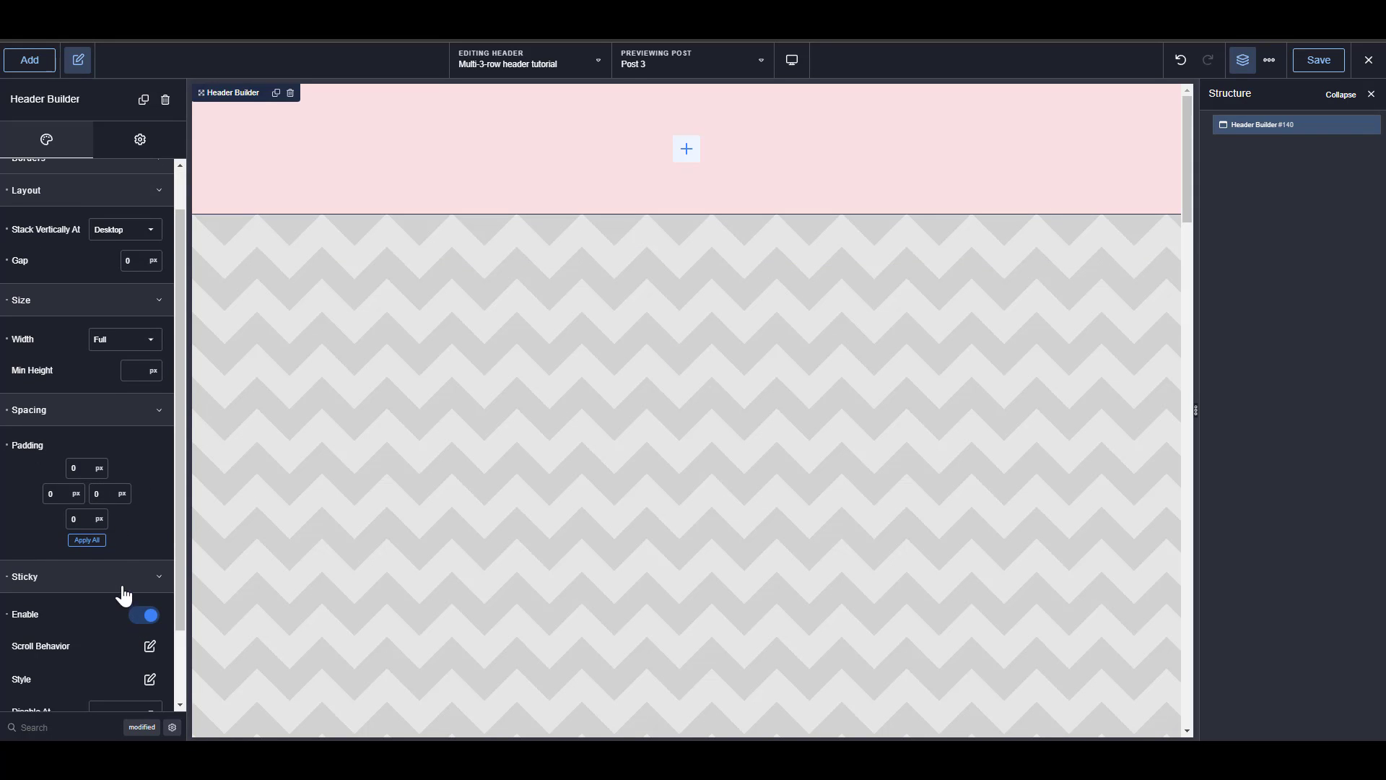
scroll(94, 585, "down", 1)
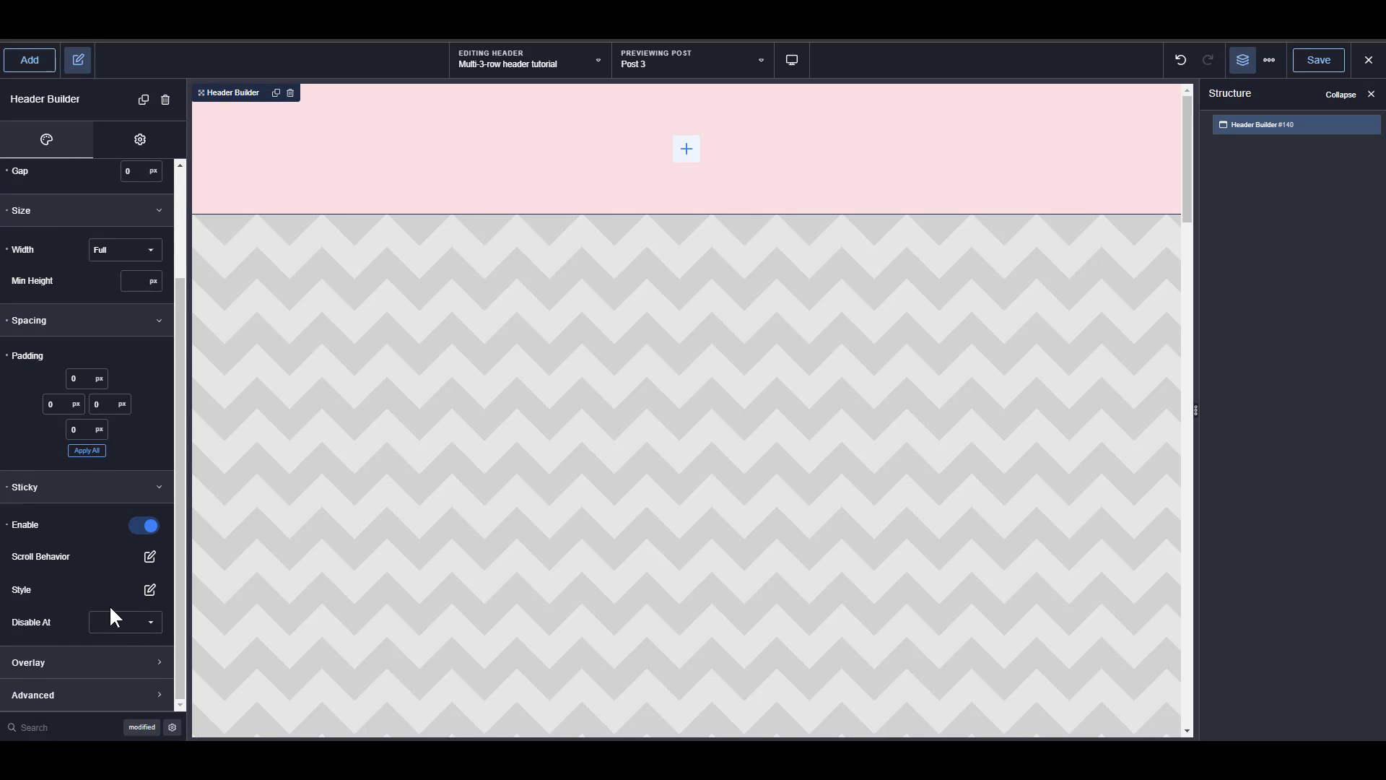
left_click(150, 590)
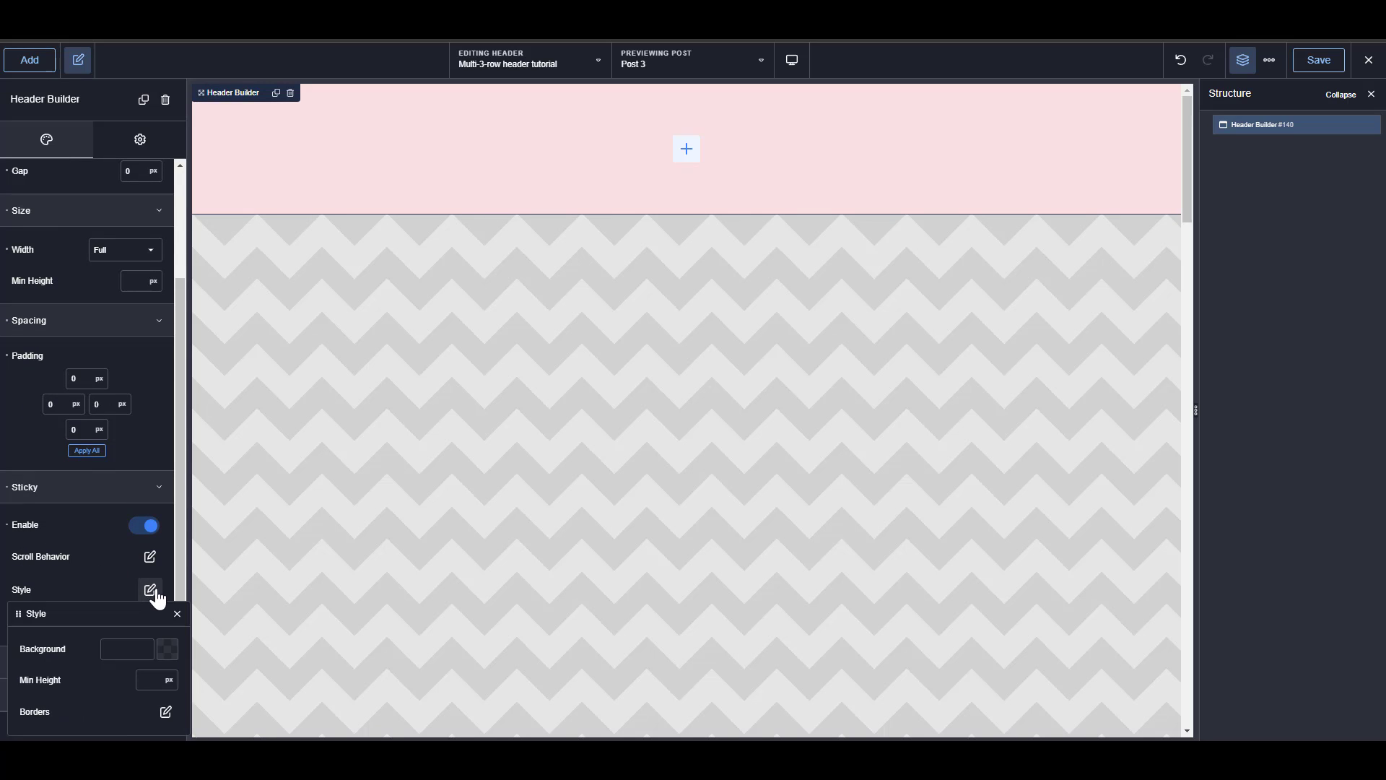
left_click(168, 714)
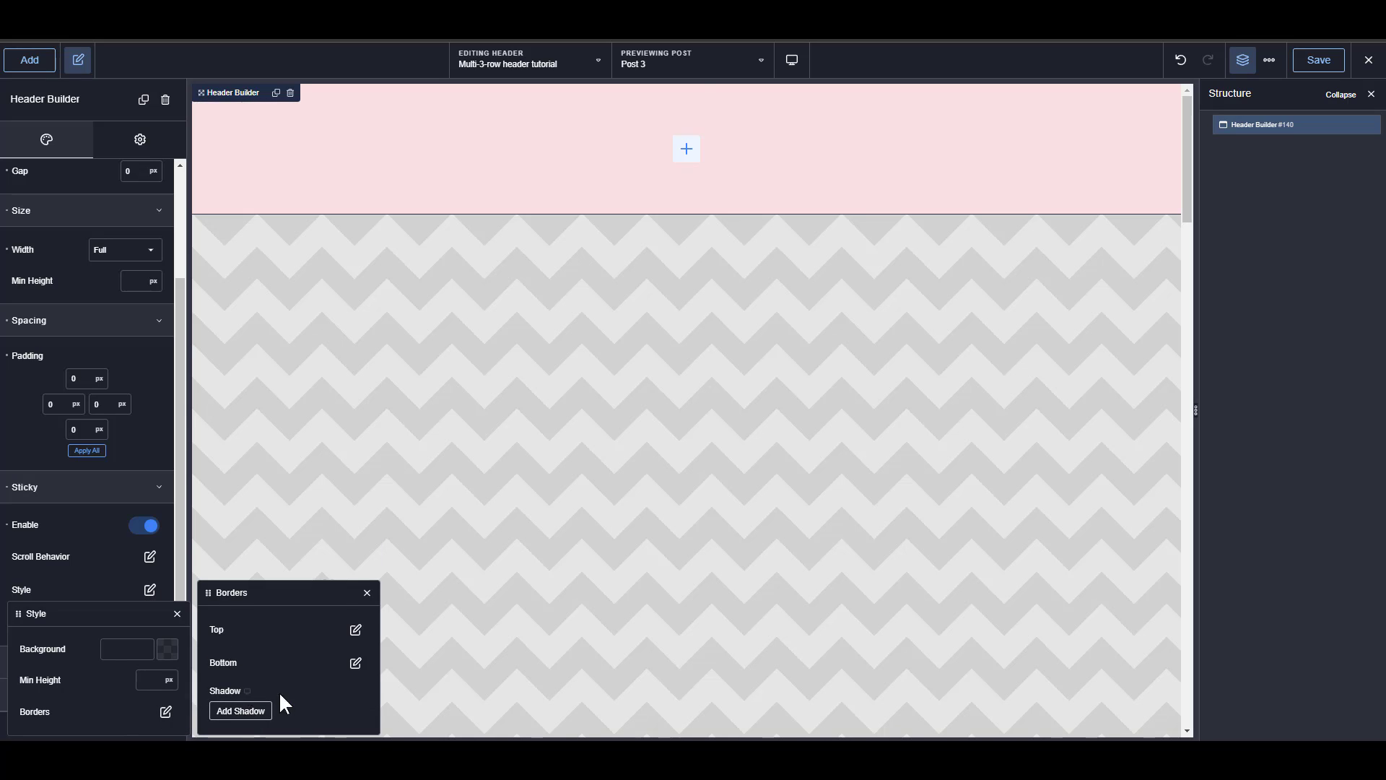
left_click(260, 712)
Set the sticky shadow's X and Y offsets to 0 and its blur to 50, and check its colour.
double_click(254, 677)
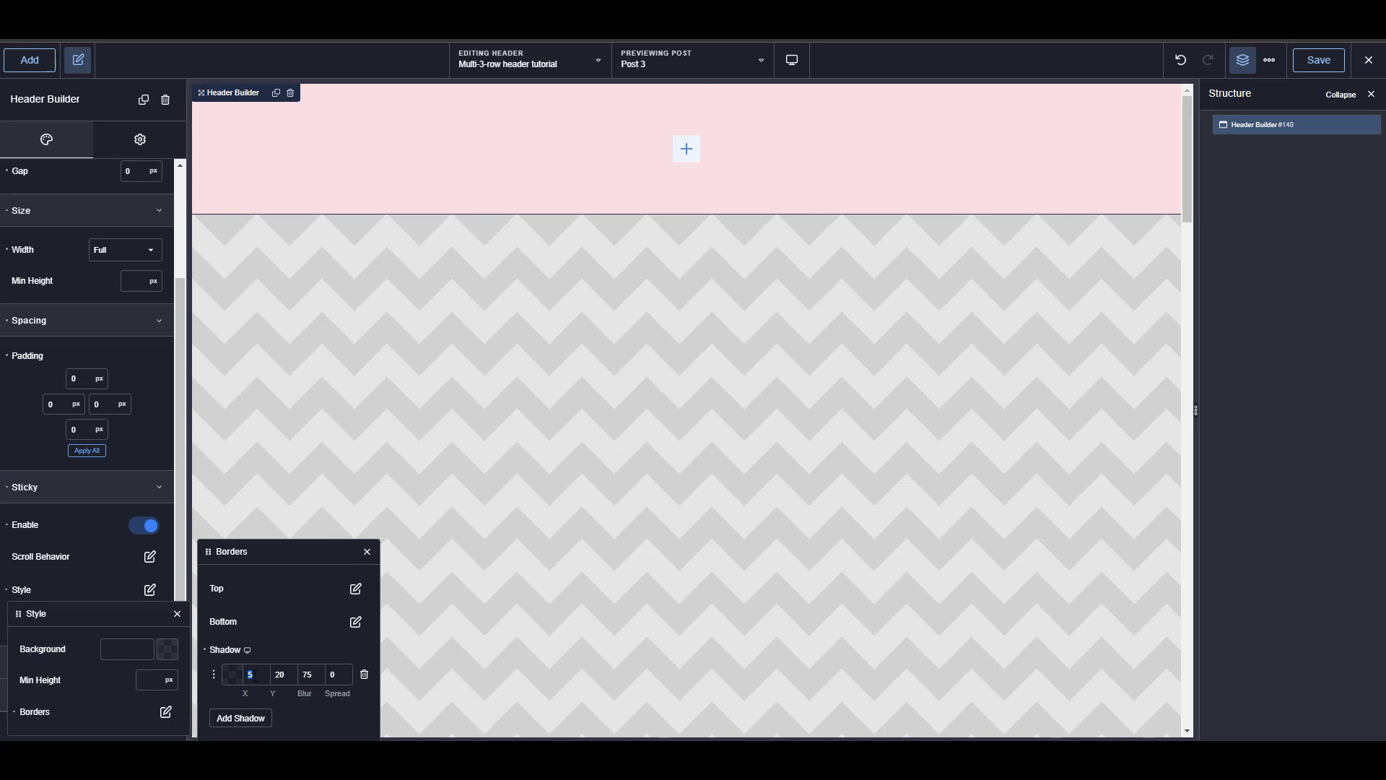
type("0")
double_click(280, 674)
type("0")
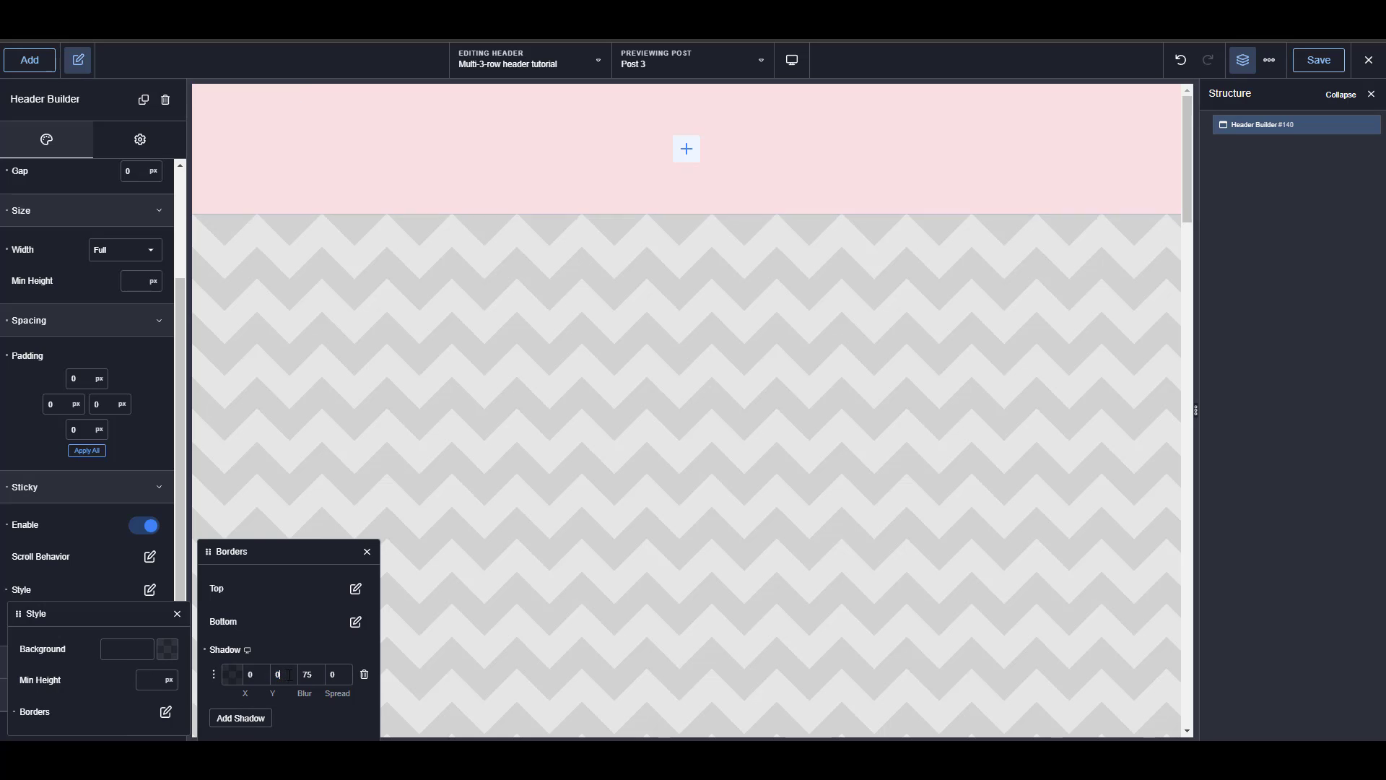
double_click(313, 674)
type("50")
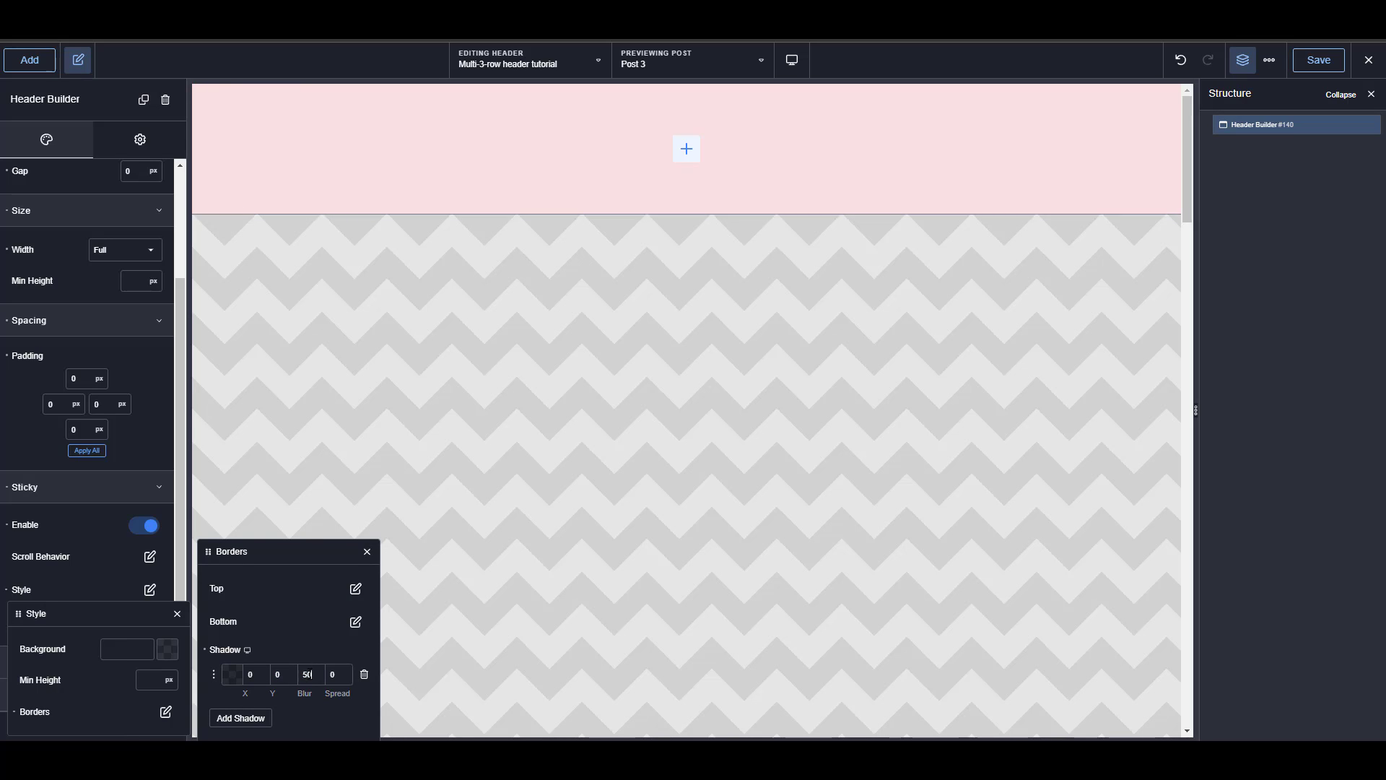
left_click(233, 675)
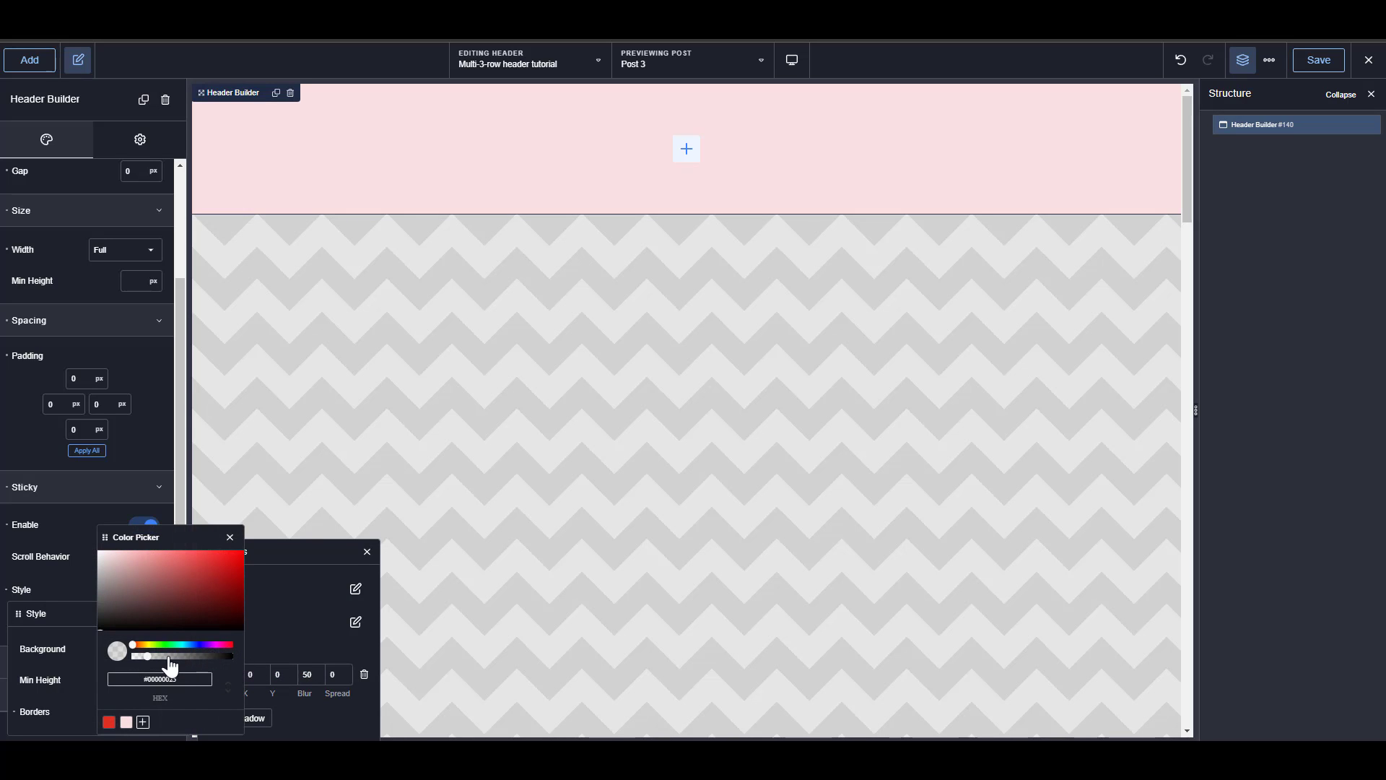
left_click(301, 622)
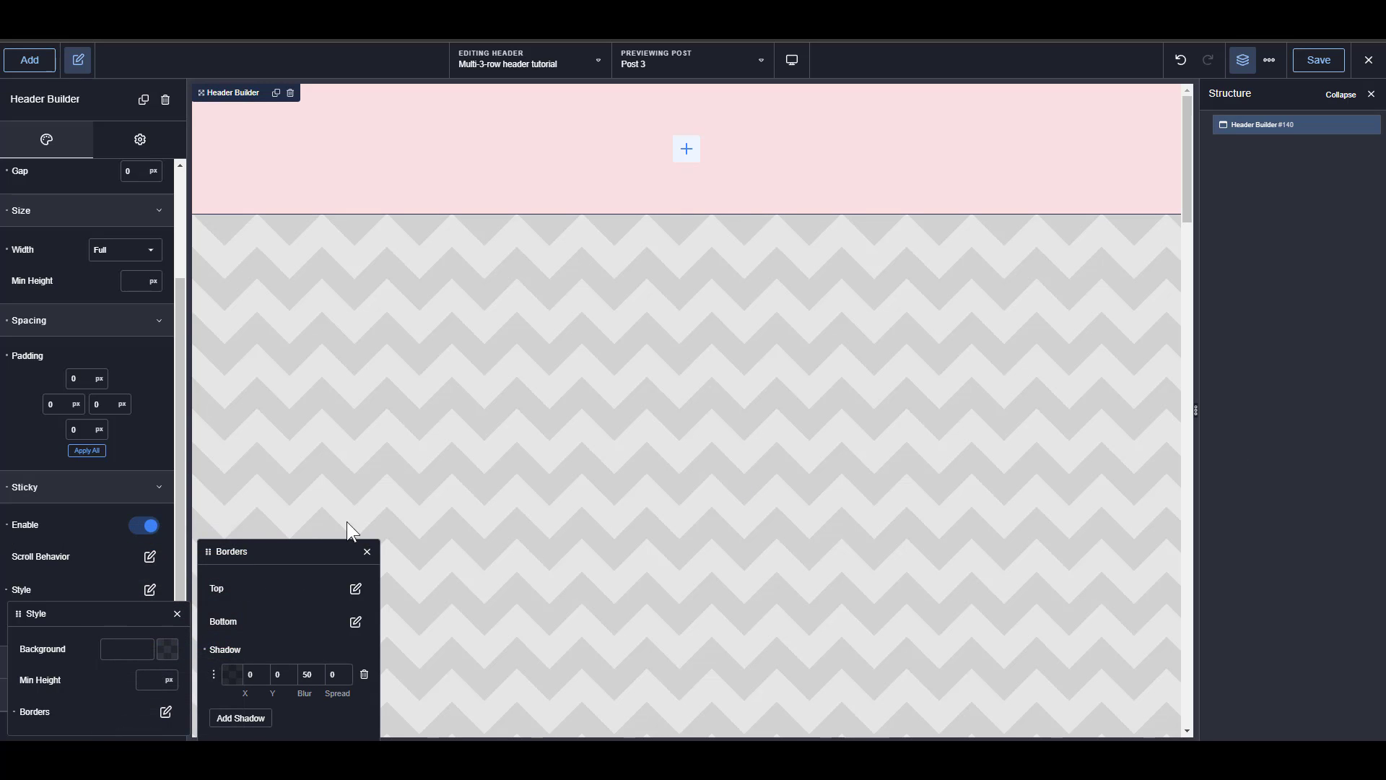
Add a Div element inside the Header Builder.
left_click(1256, 128)
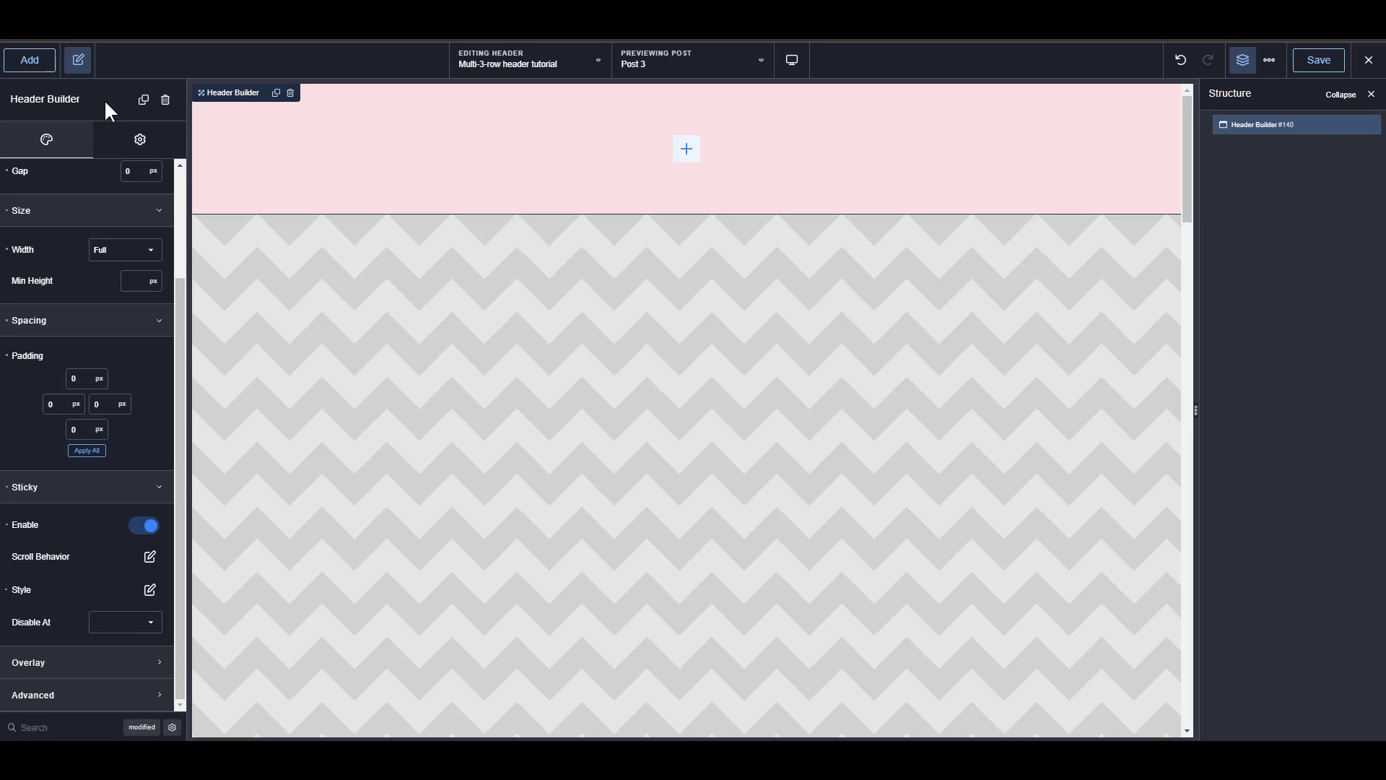
left_click(37, 63)
type("div")
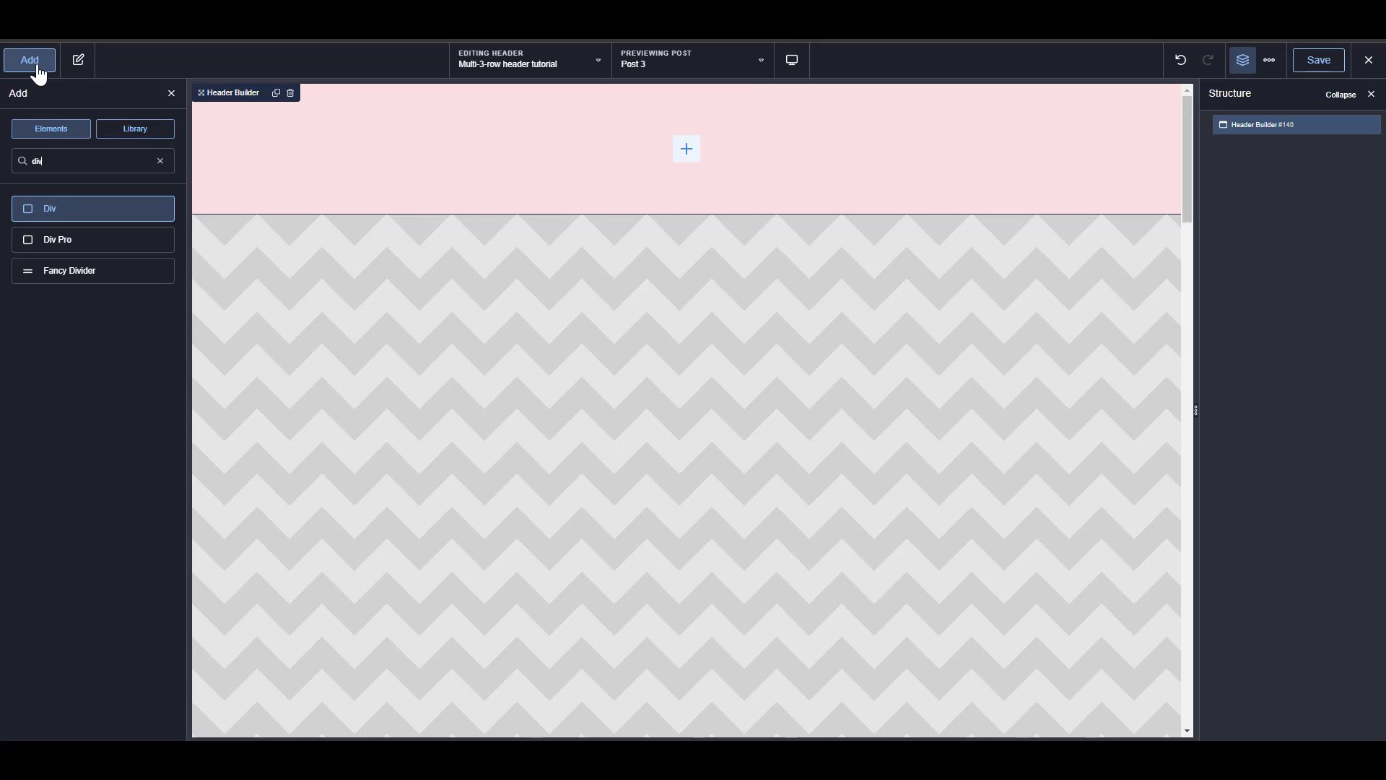
key("Return")
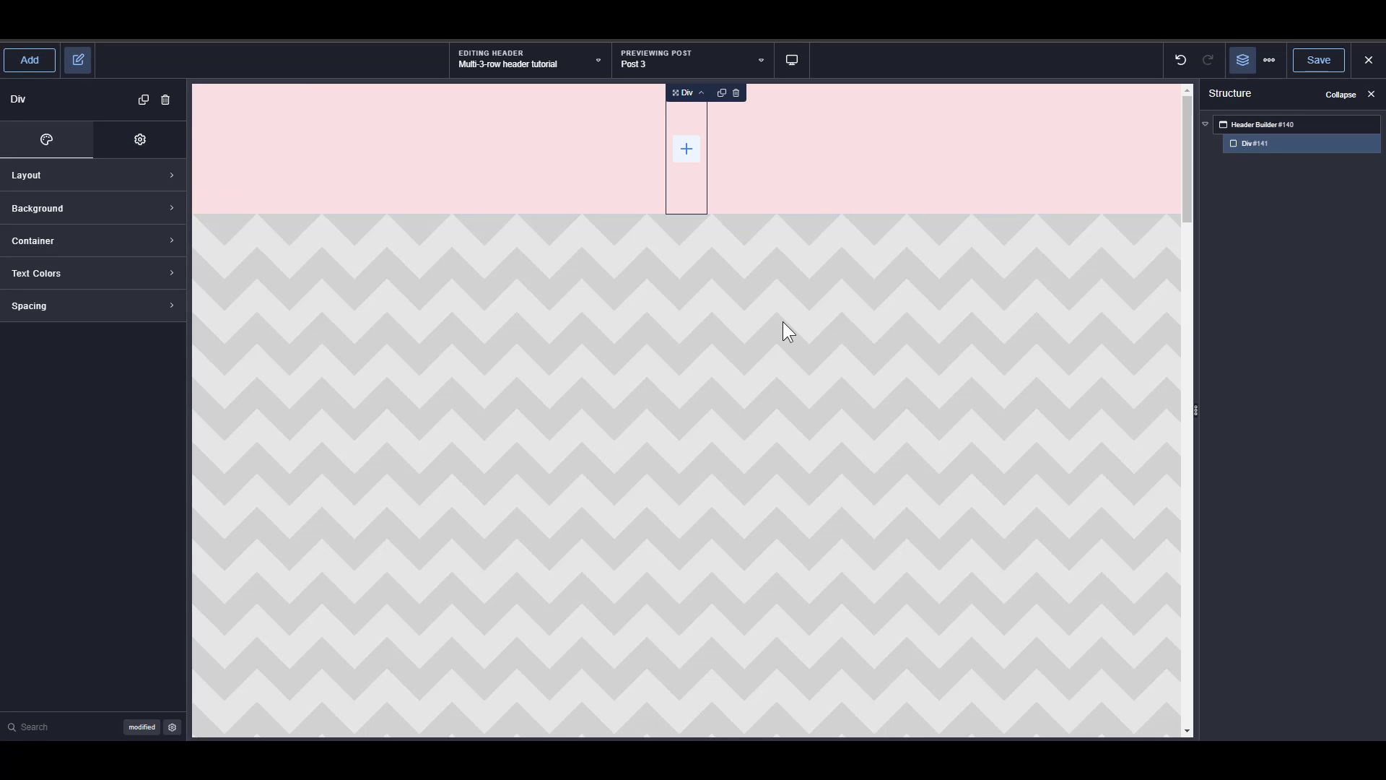
Set the Div's container width to 100%.
left_click(62, 240)
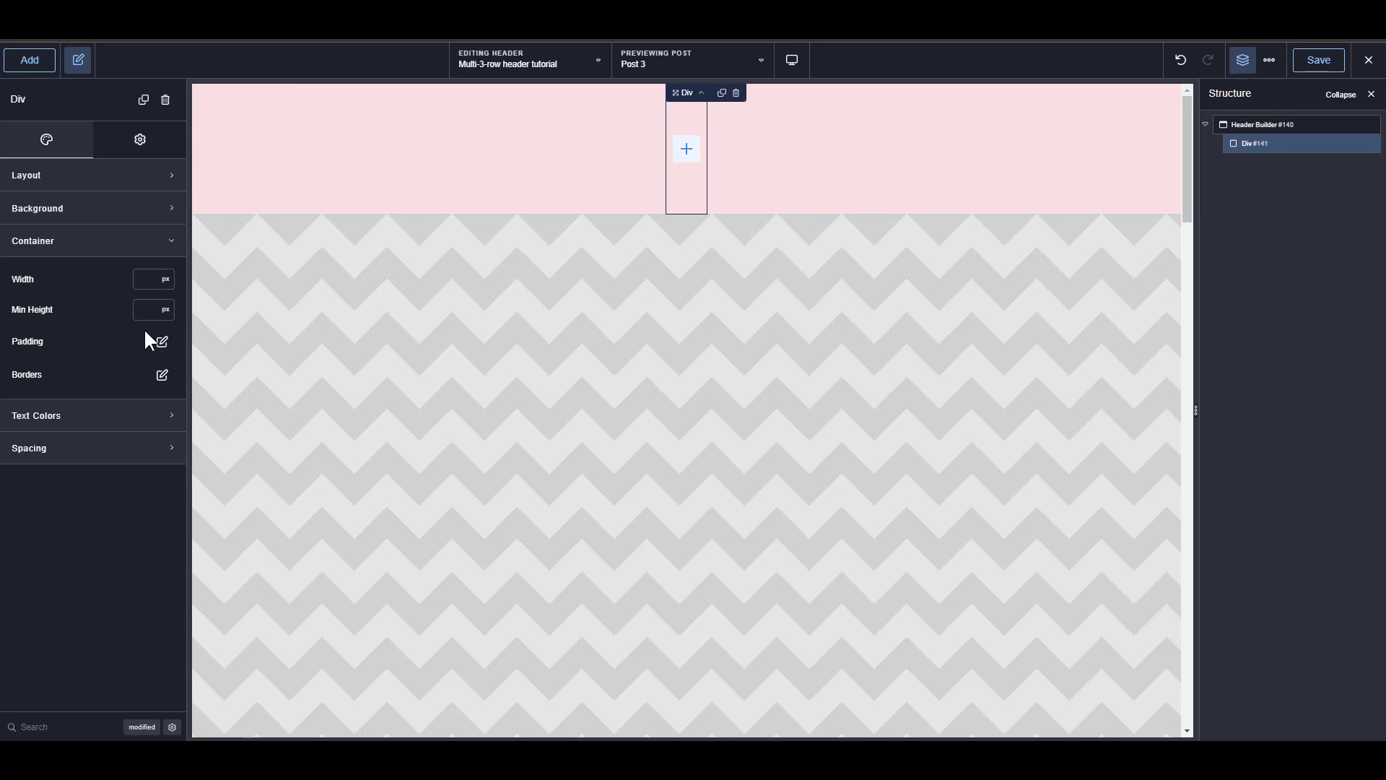
type("100")
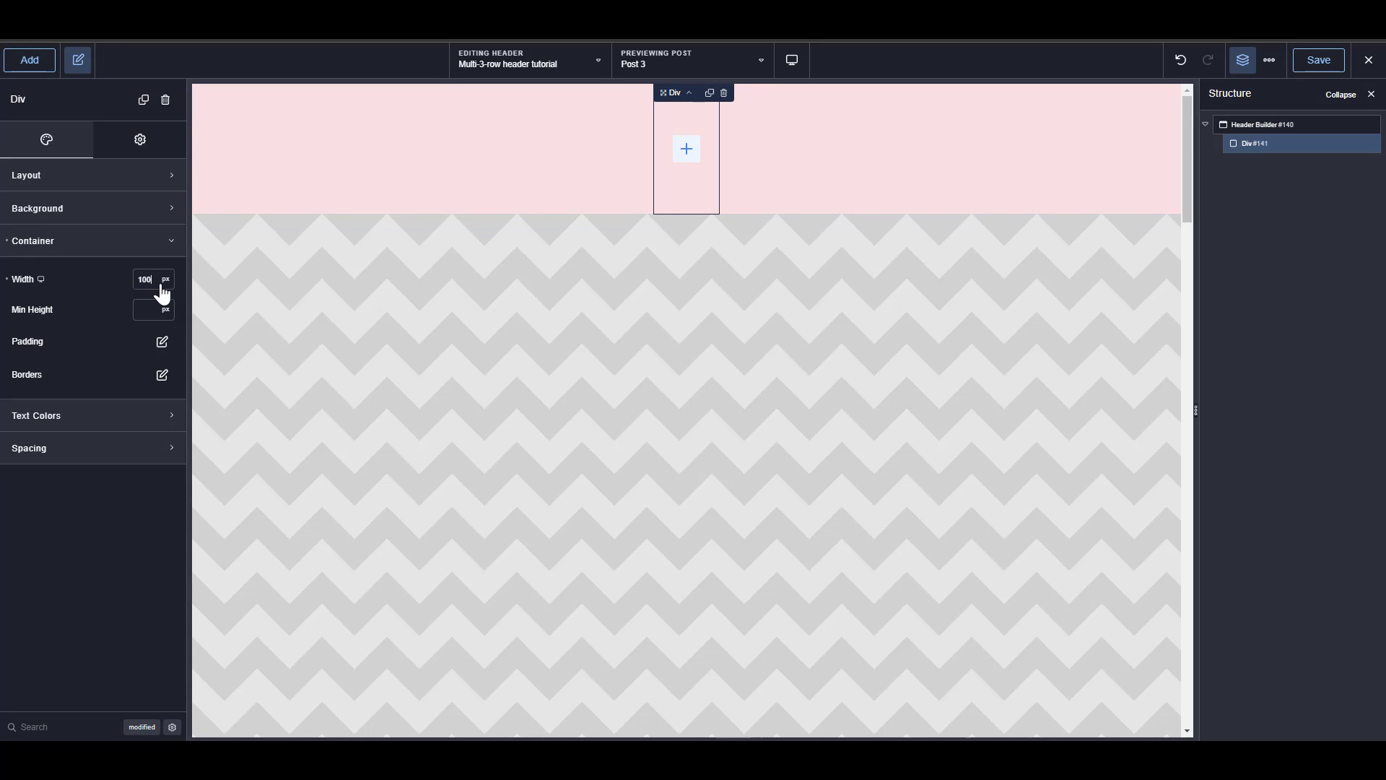
left_click(166, 280)
left_click(189, 337)
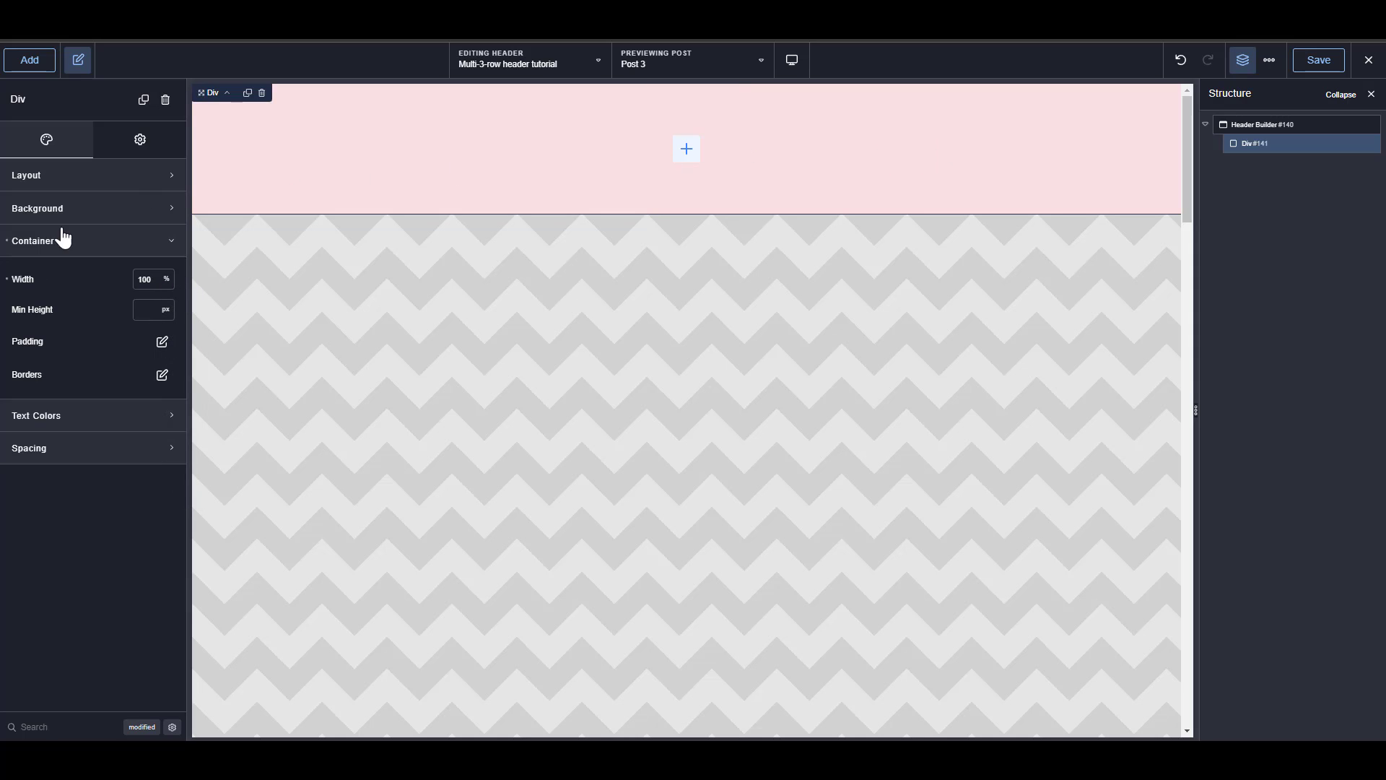
Give the Div a light purple background colour, #E9DDFFFF.
left_click(90, 210)
left_click(164, 249)
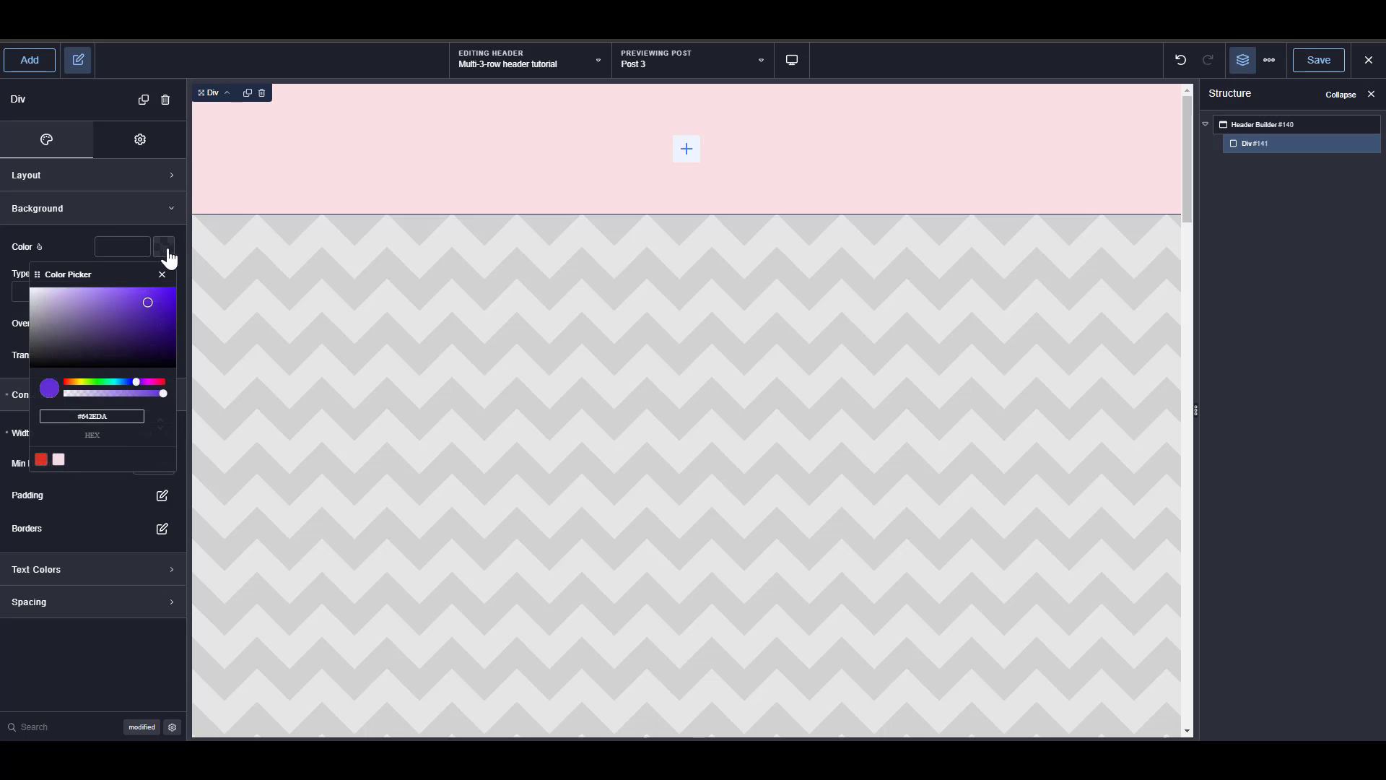
left_click_drag(86, 319, 48, 271)
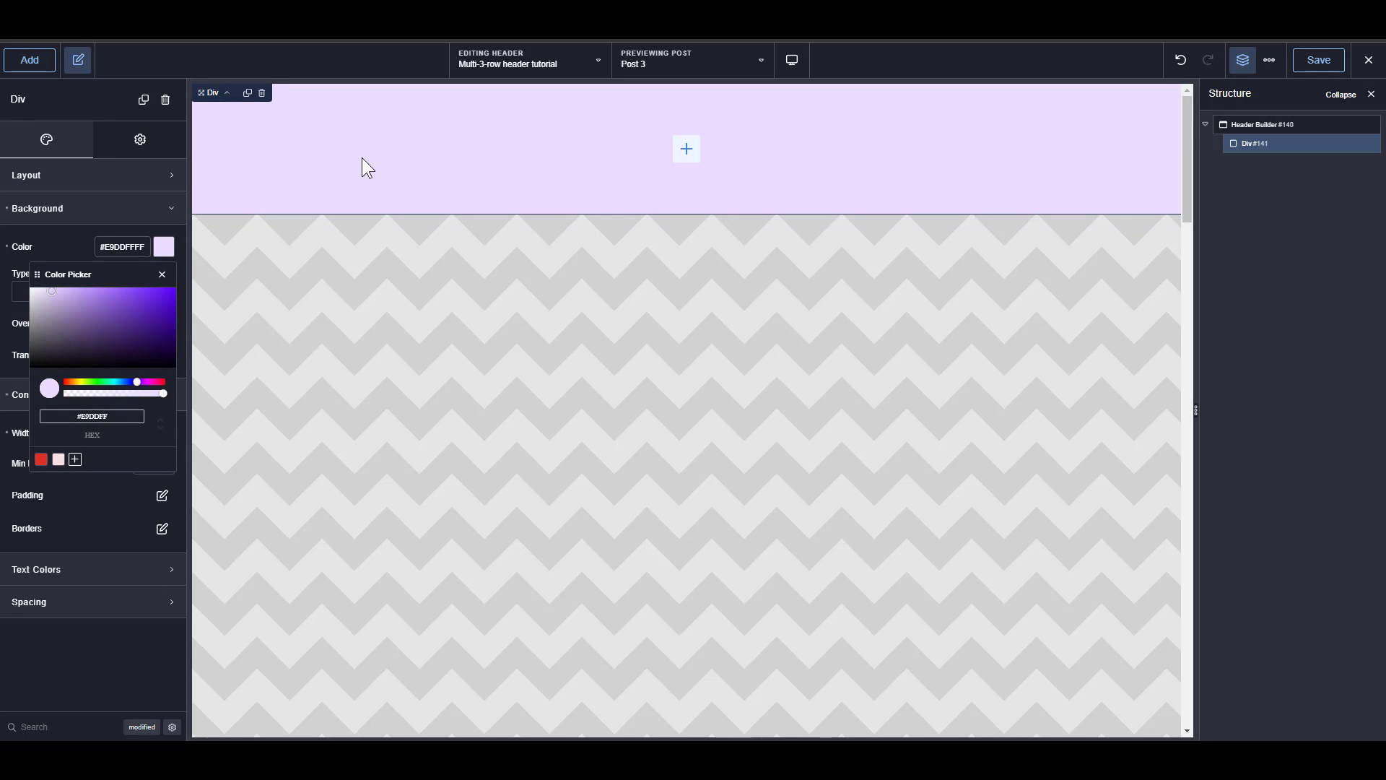
left_click(90, 189)
Centre-align the Div's content and review the Header Builder's settings before reselecting the Div.
left_click(90, 191)
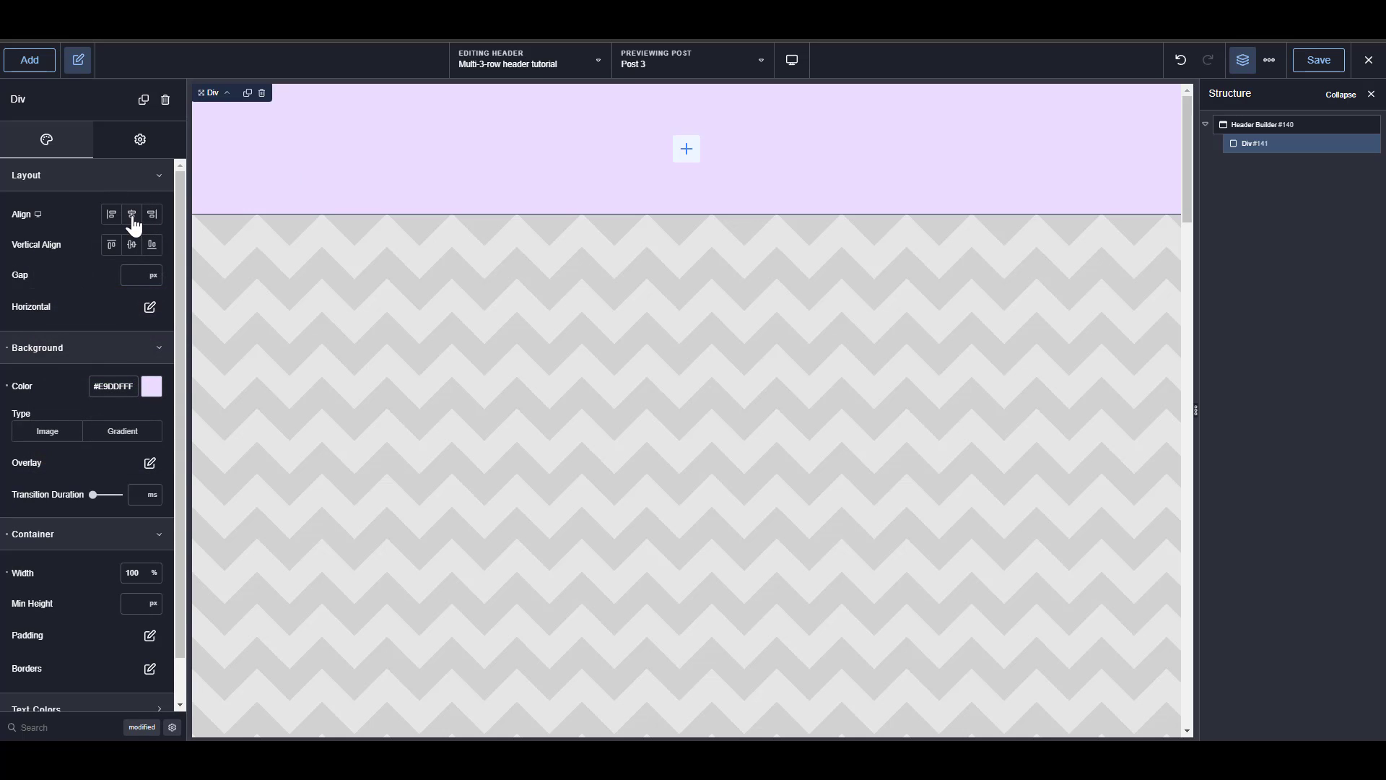
left_click(132, 217)
left_click(1252, 126)
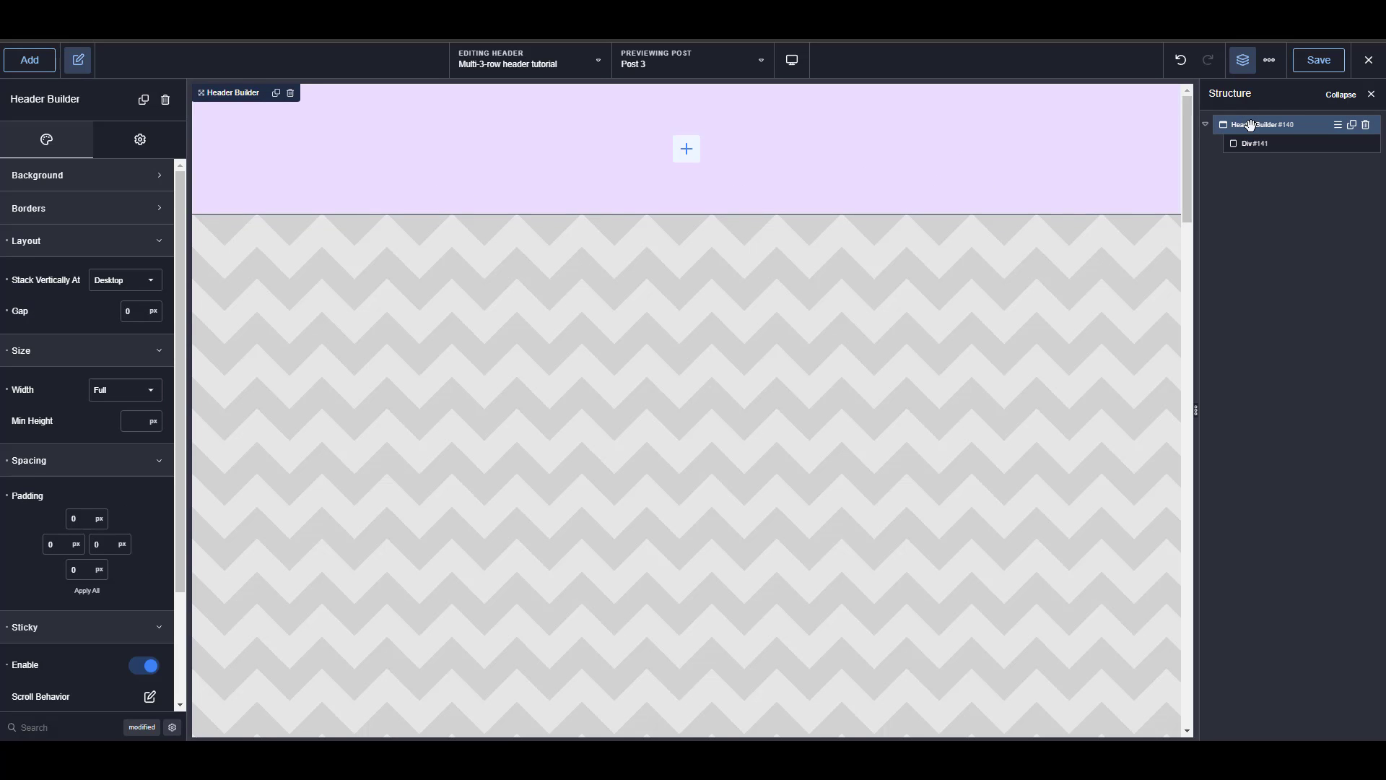
left_click(1253, 143)
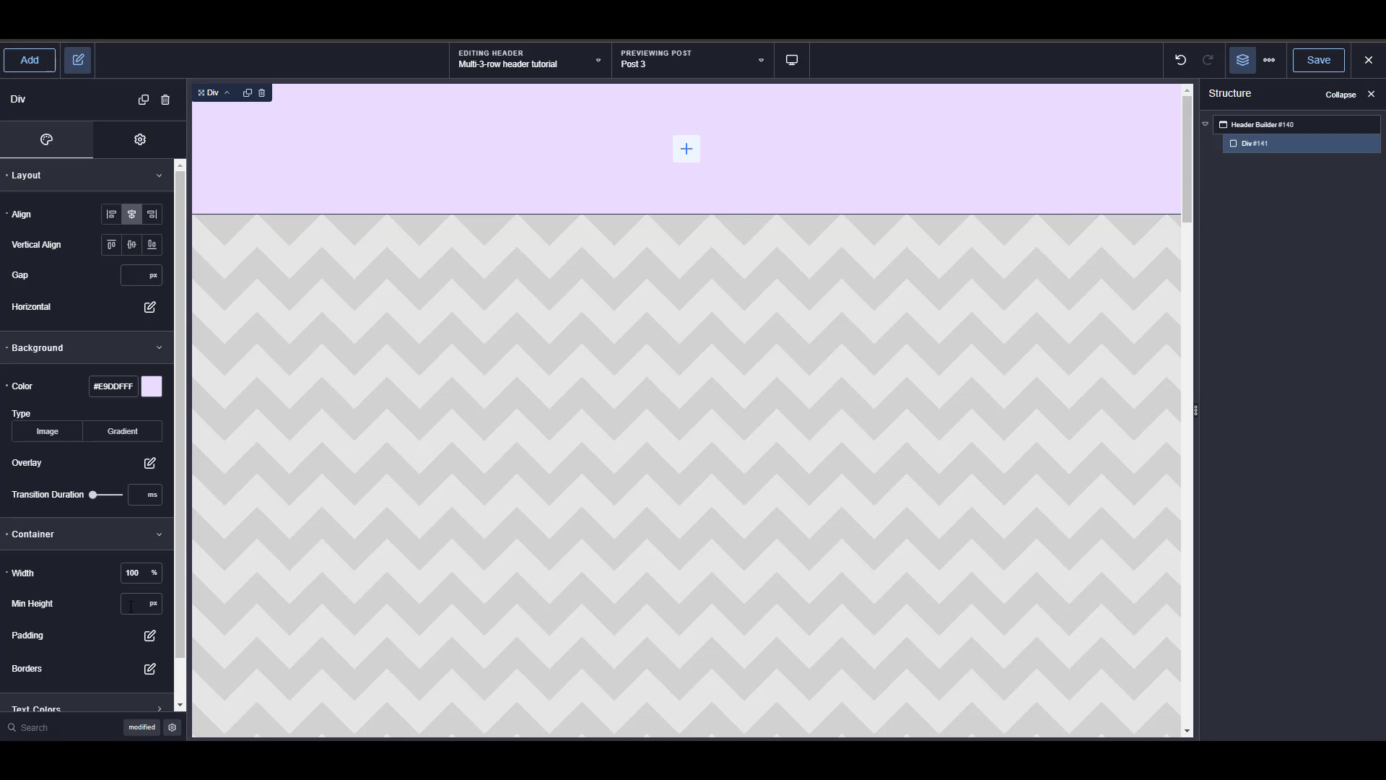
Open the Div's padding settings, write var(--bde-section-horizontal-padding) in a new Notepad document and copy it.
scroll(145, 628, "down", 1)
left_click(150, 588)
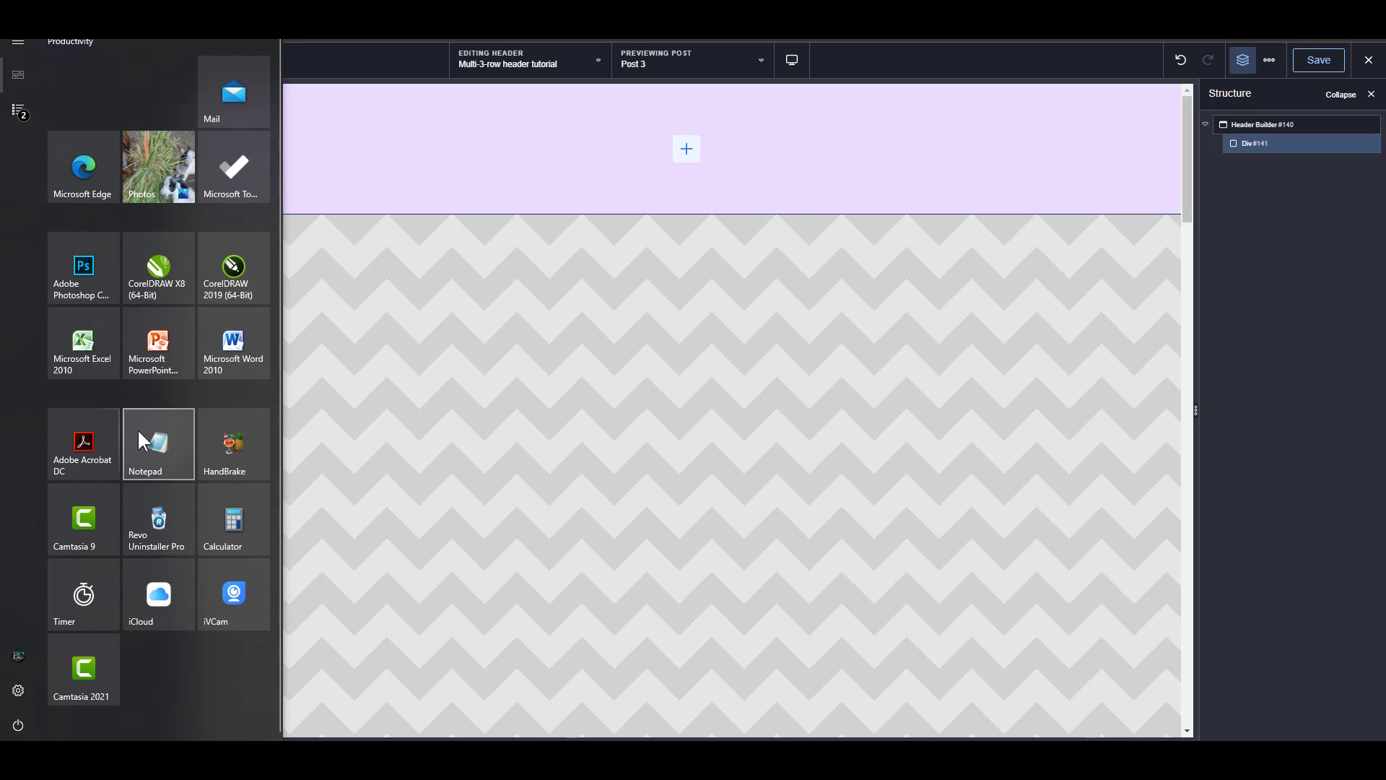
left_click(158, 467)
type("var")
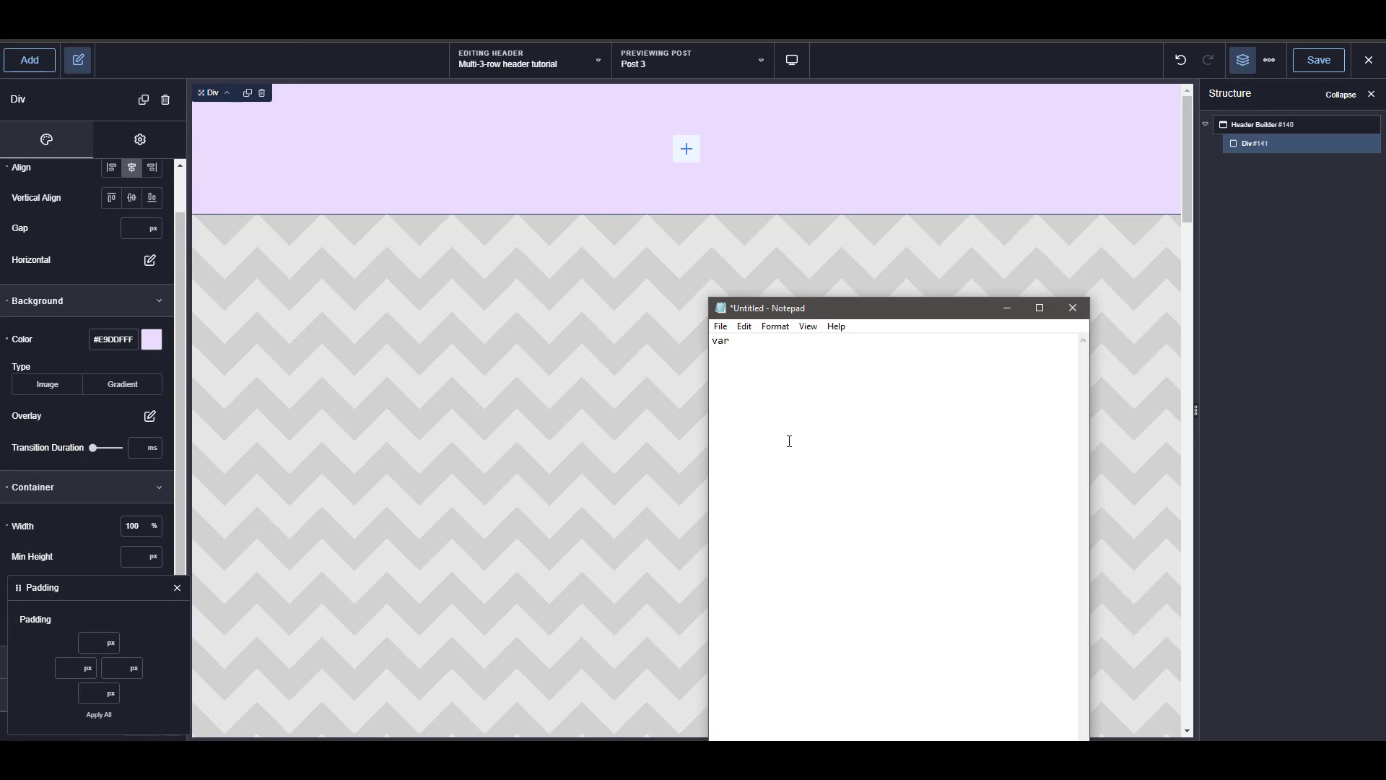
type("(--bde-section-horizontal-paddin")
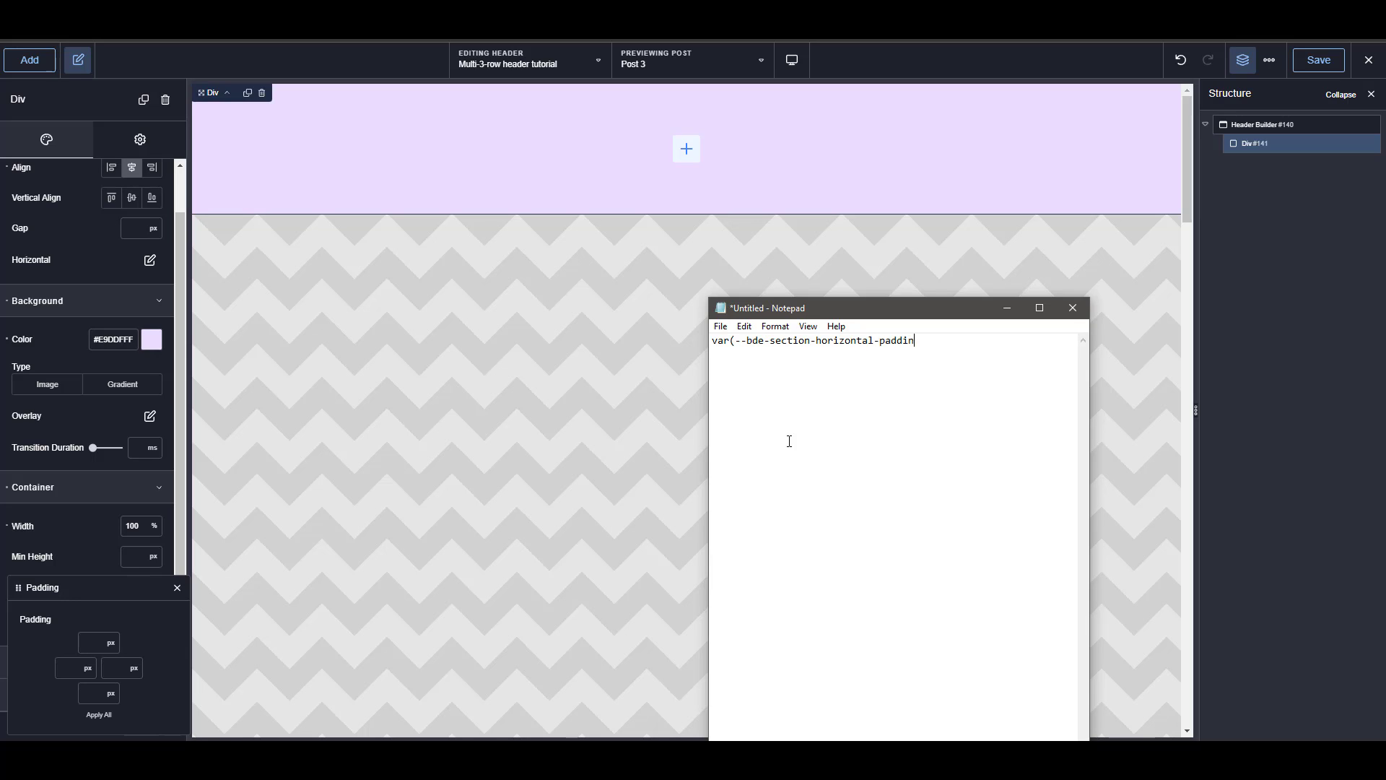
type("g)")
key("ctrl+a")
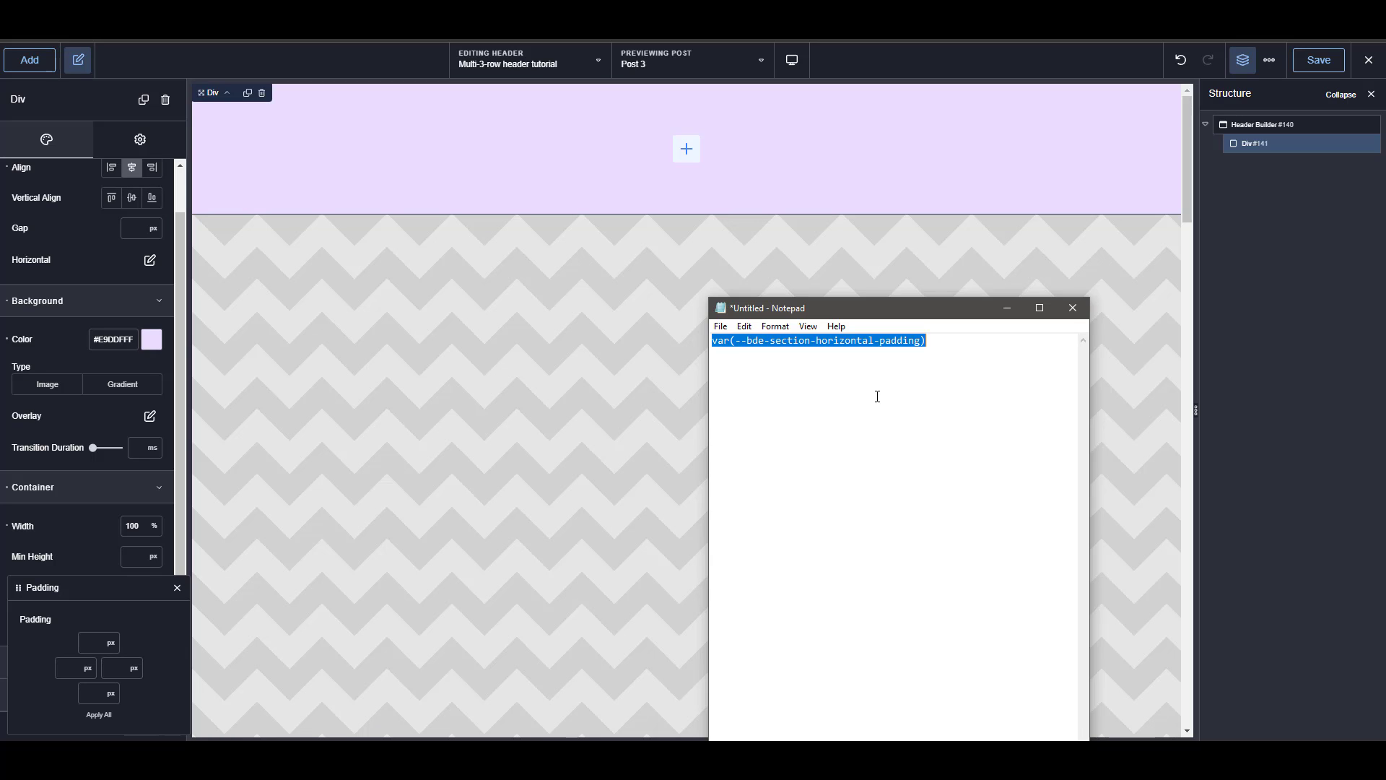
left_click(1009, 310)
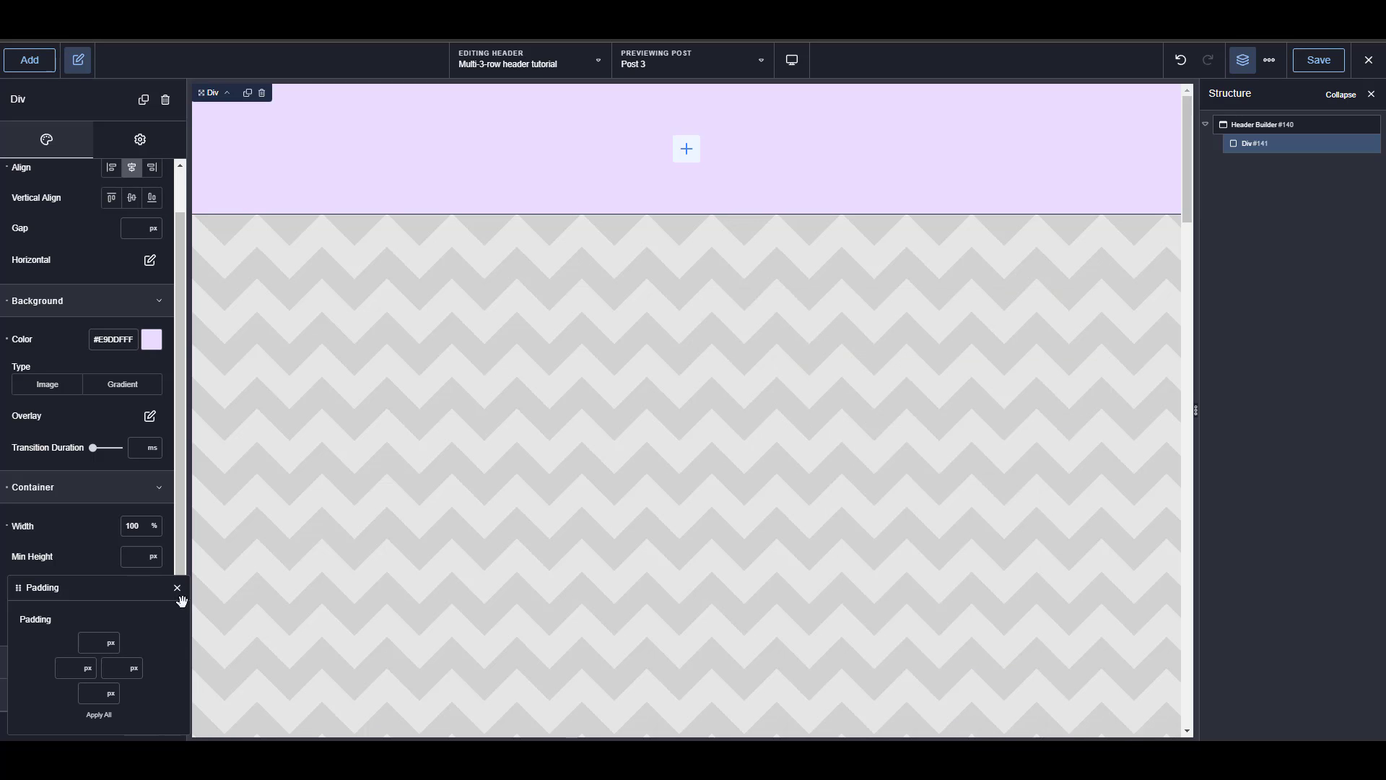
Set the Div's left and right padding to the custom value var(--bde-section-horizontal-padding).
left_click(87, 668)
left_click(99, 715)
left_click(166, 670)
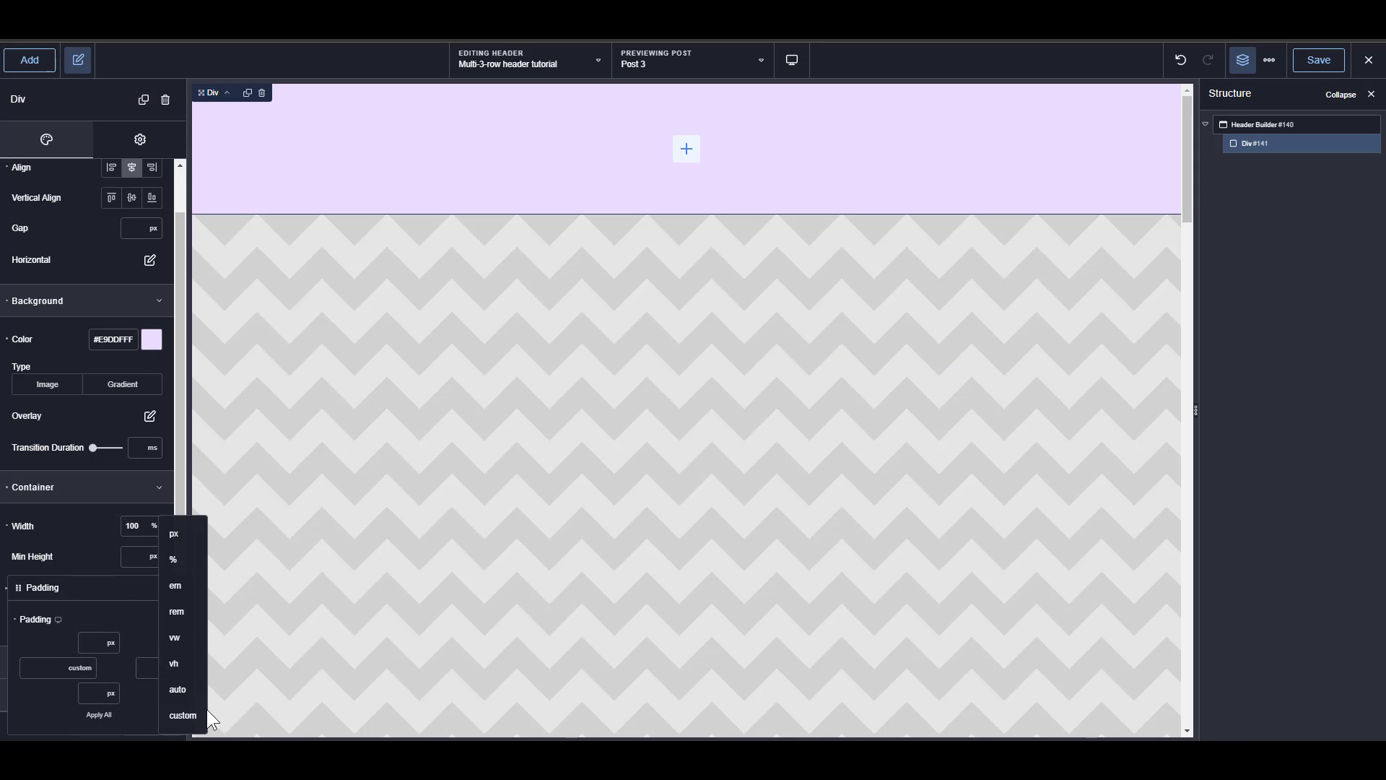
left_click(185, 717)
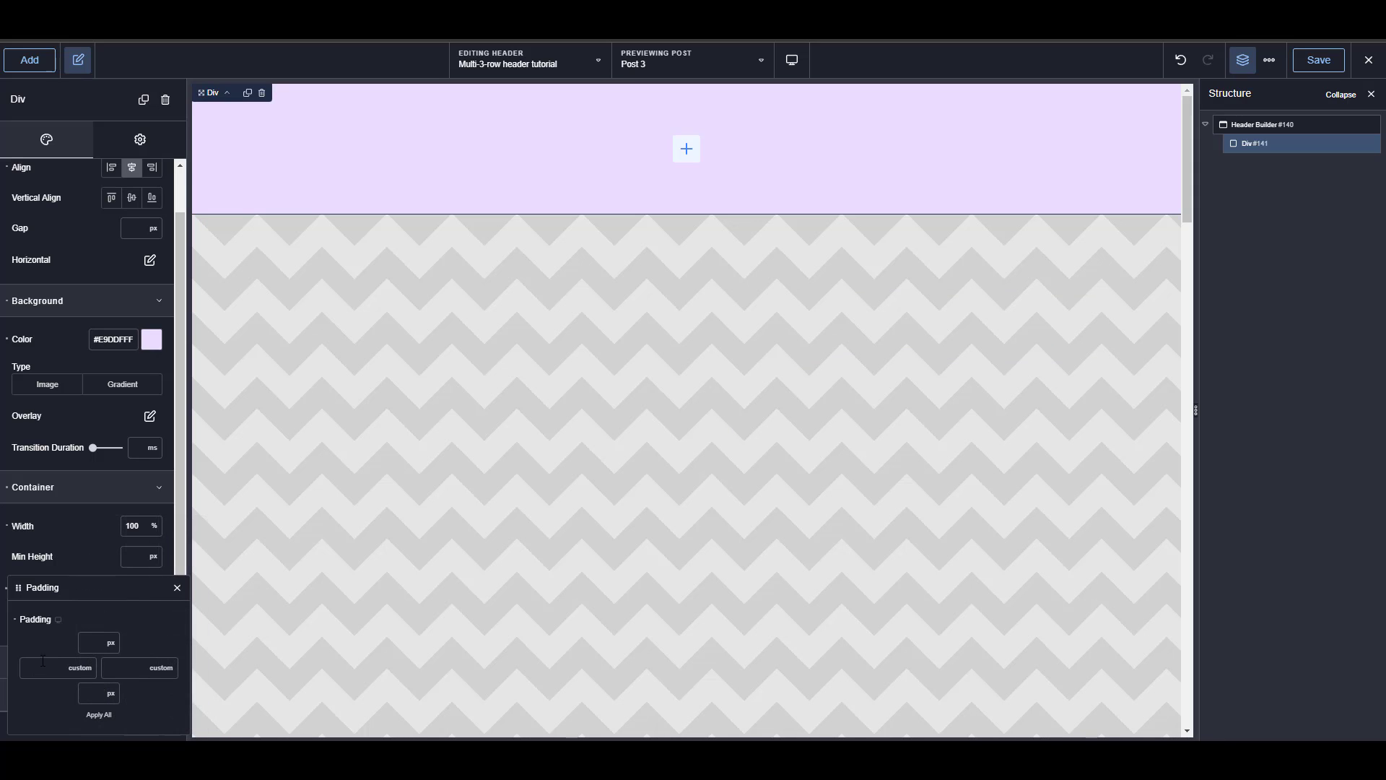
left_click(86, 671)
key("ctrl+v")
left_click(120, 668)
type("v")
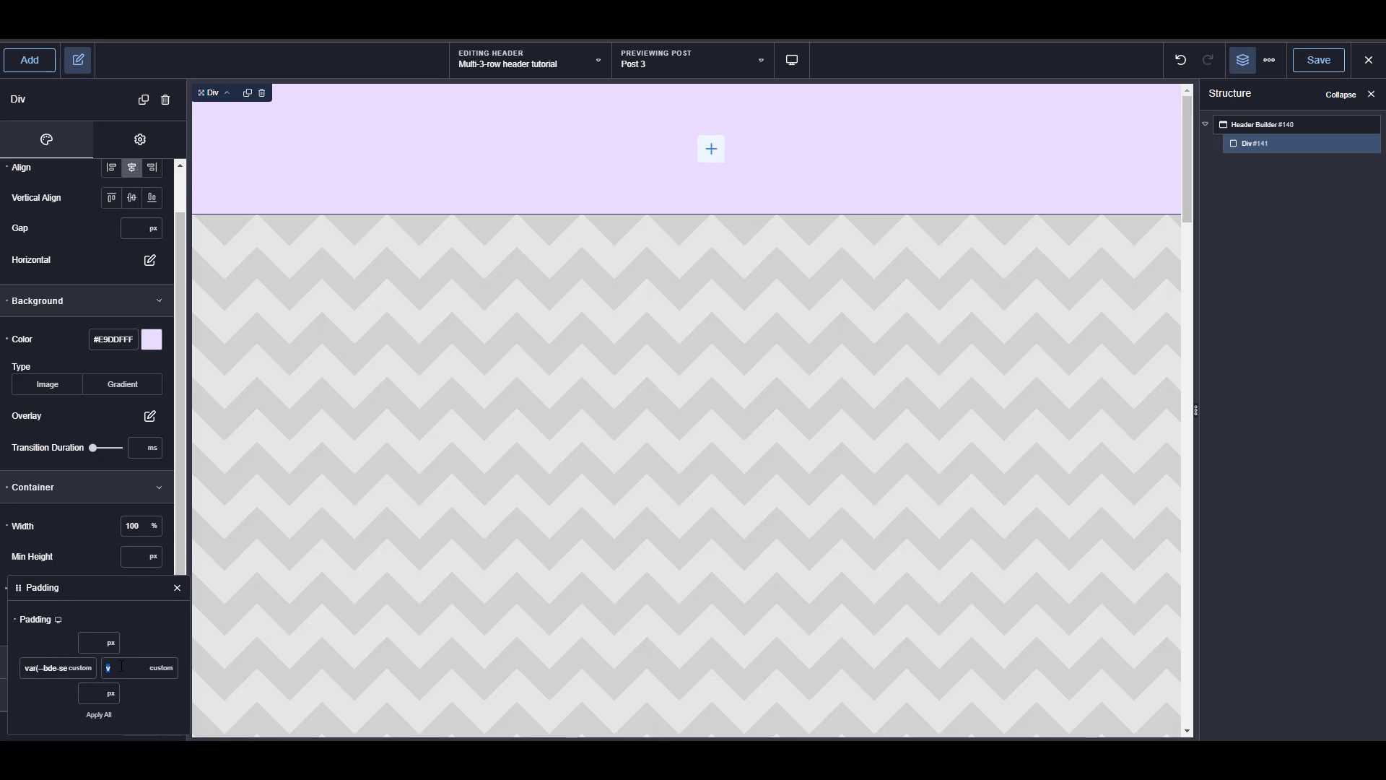
key("ctrl+v")
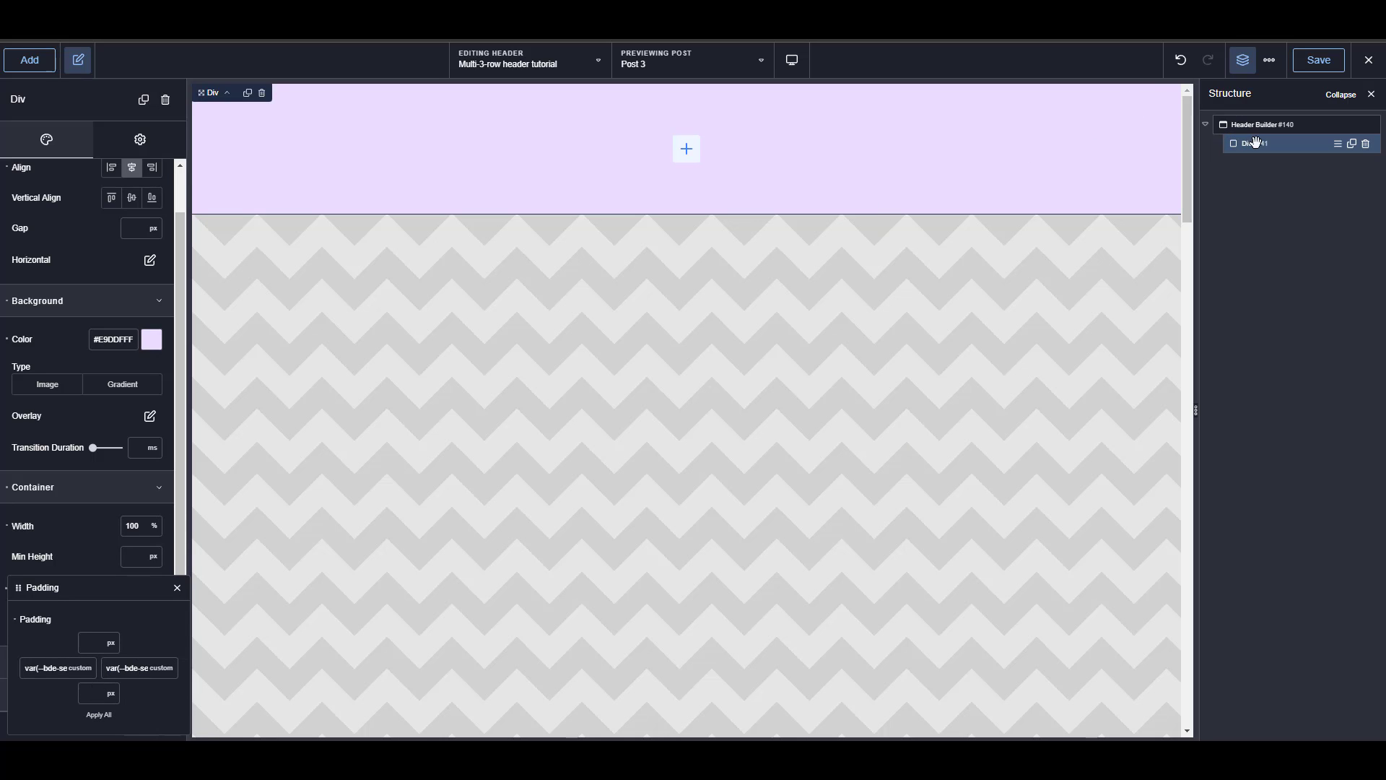
Rename the Div in the structure tree as Row 1.
left_click(1256, 141)
double_click(1249, 144)
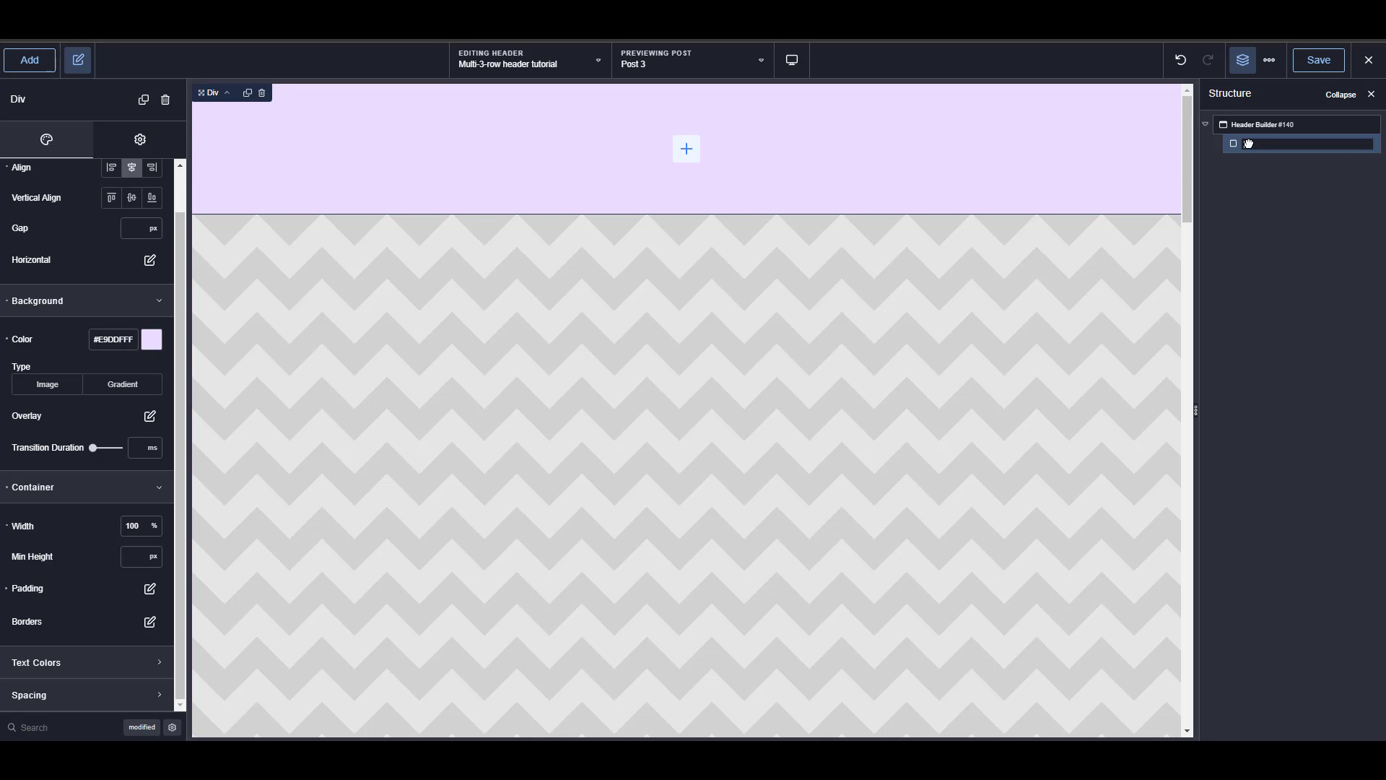
type("Row 1")
key("Return")
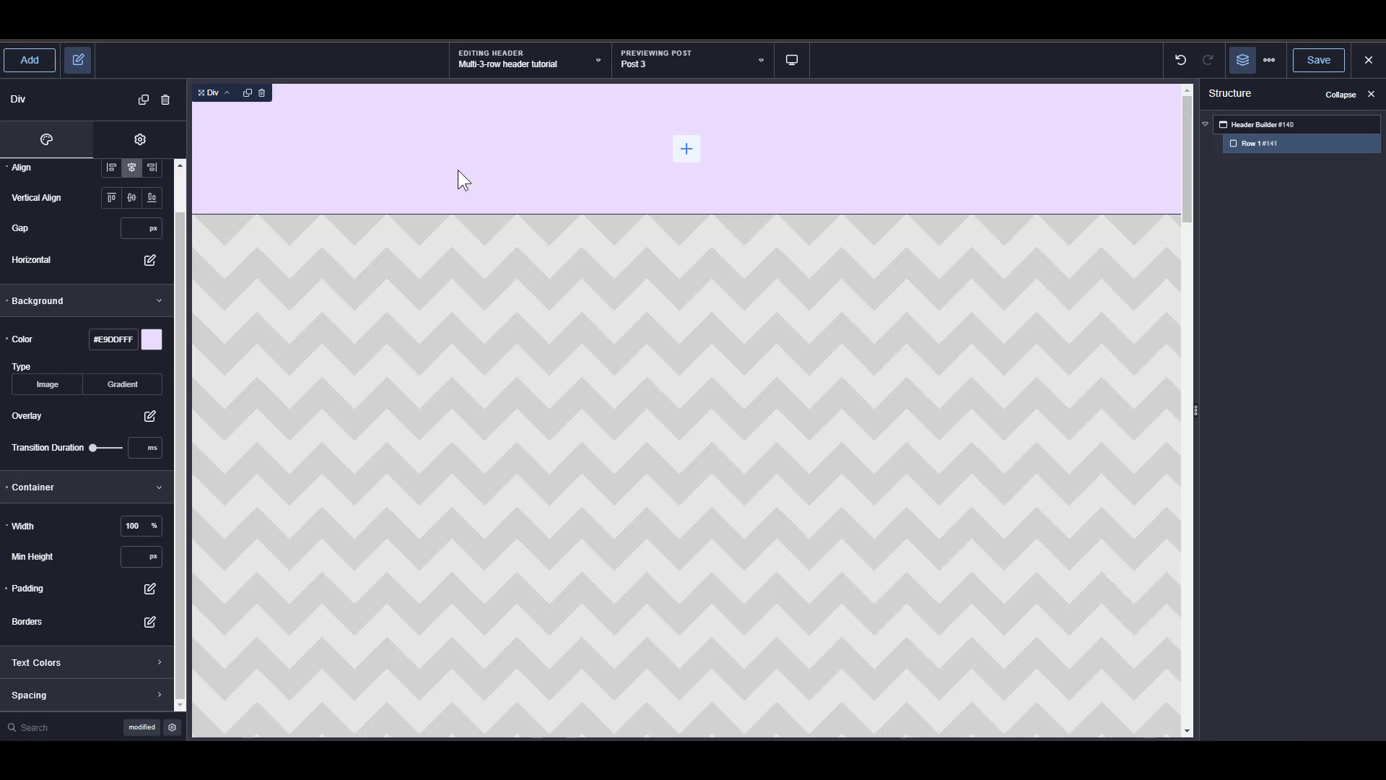
Add a Columns element inside Row 1 with a structure of three equal columns.
left_click(26, 63)
type("colu")
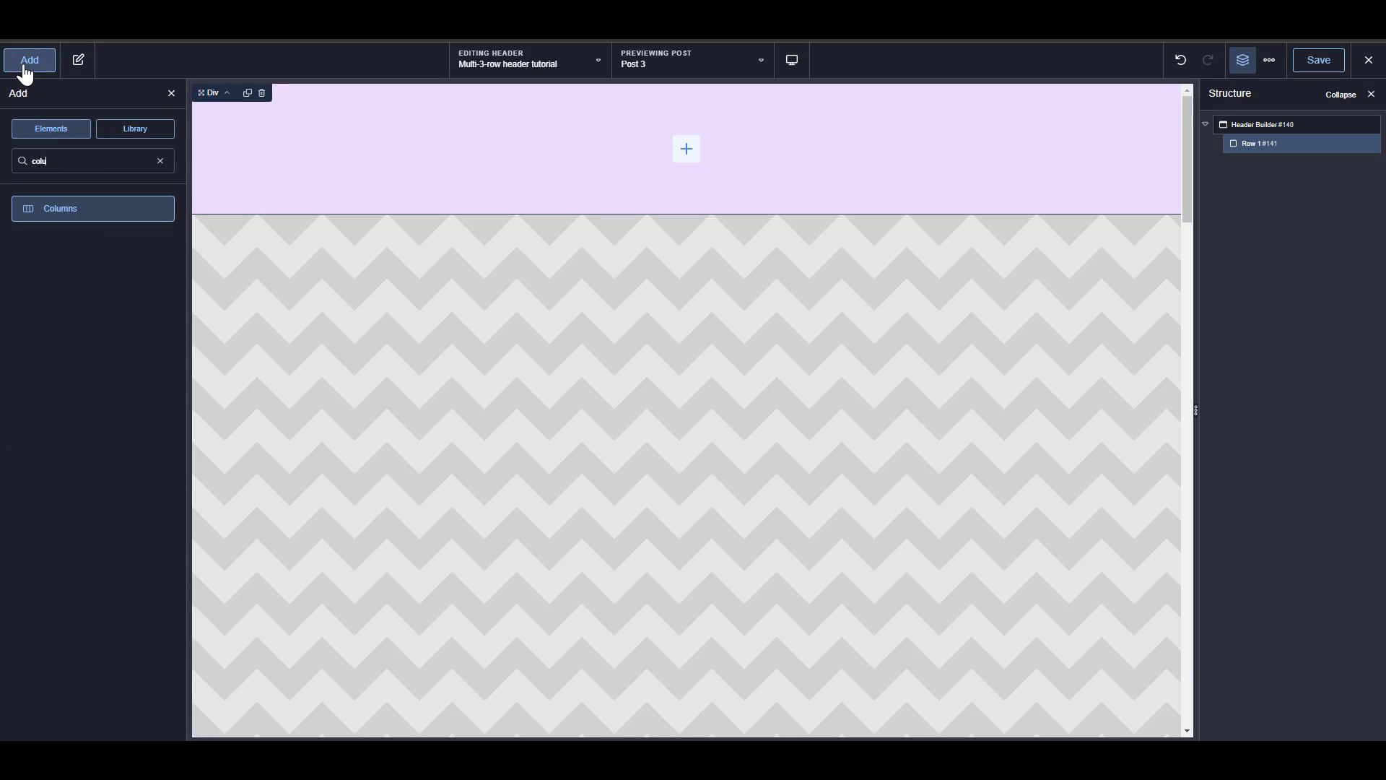
left_click(57, 208)
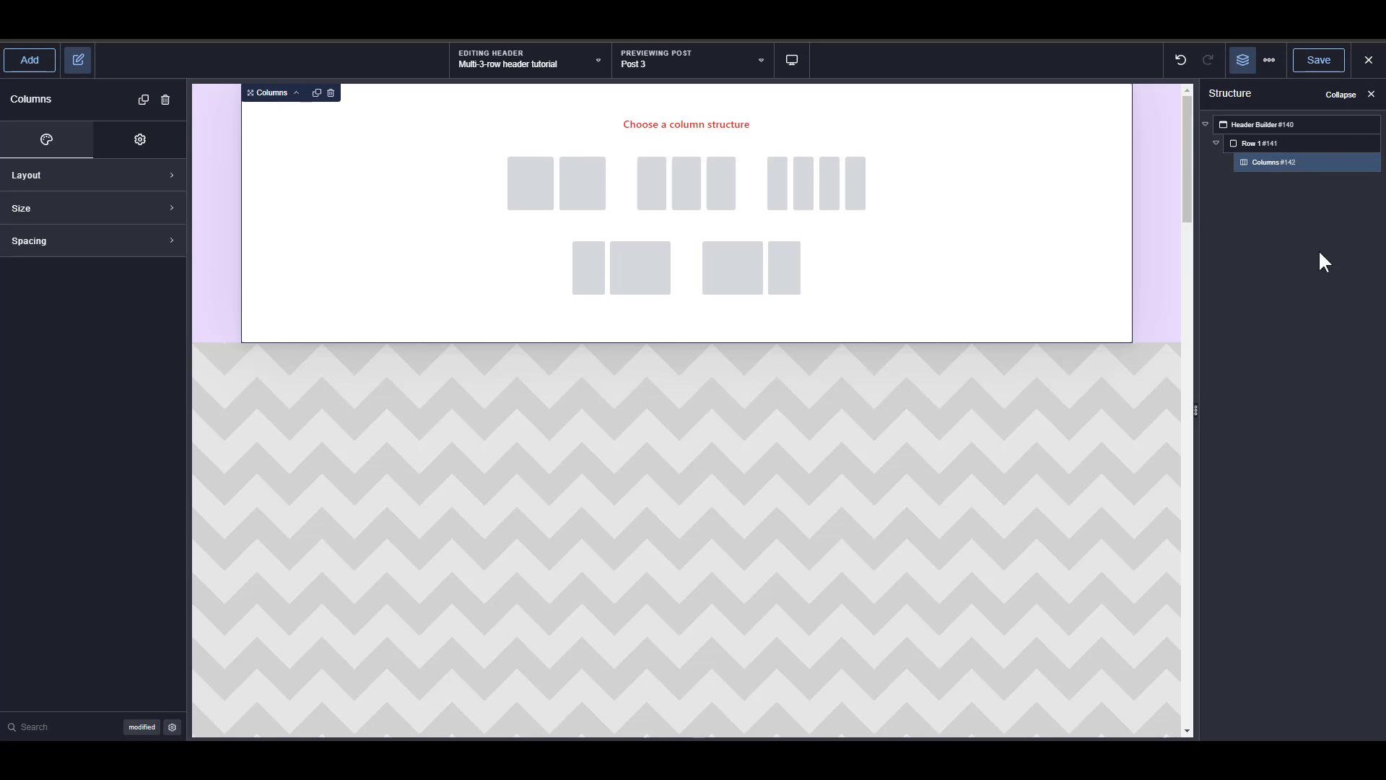
left_click(712, 189)
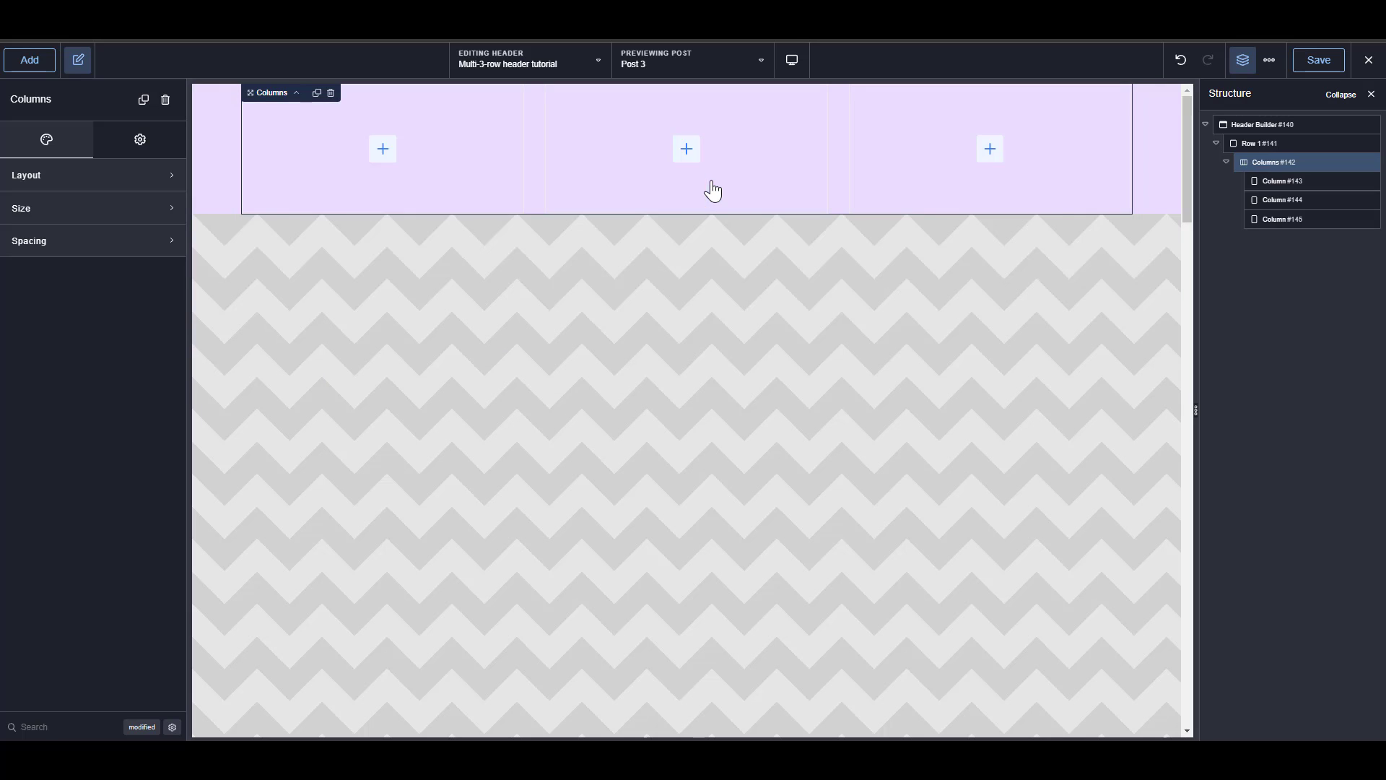
Rename the Columns element inside Row 1 as Hide on sticky.
double_click(1273, 163)
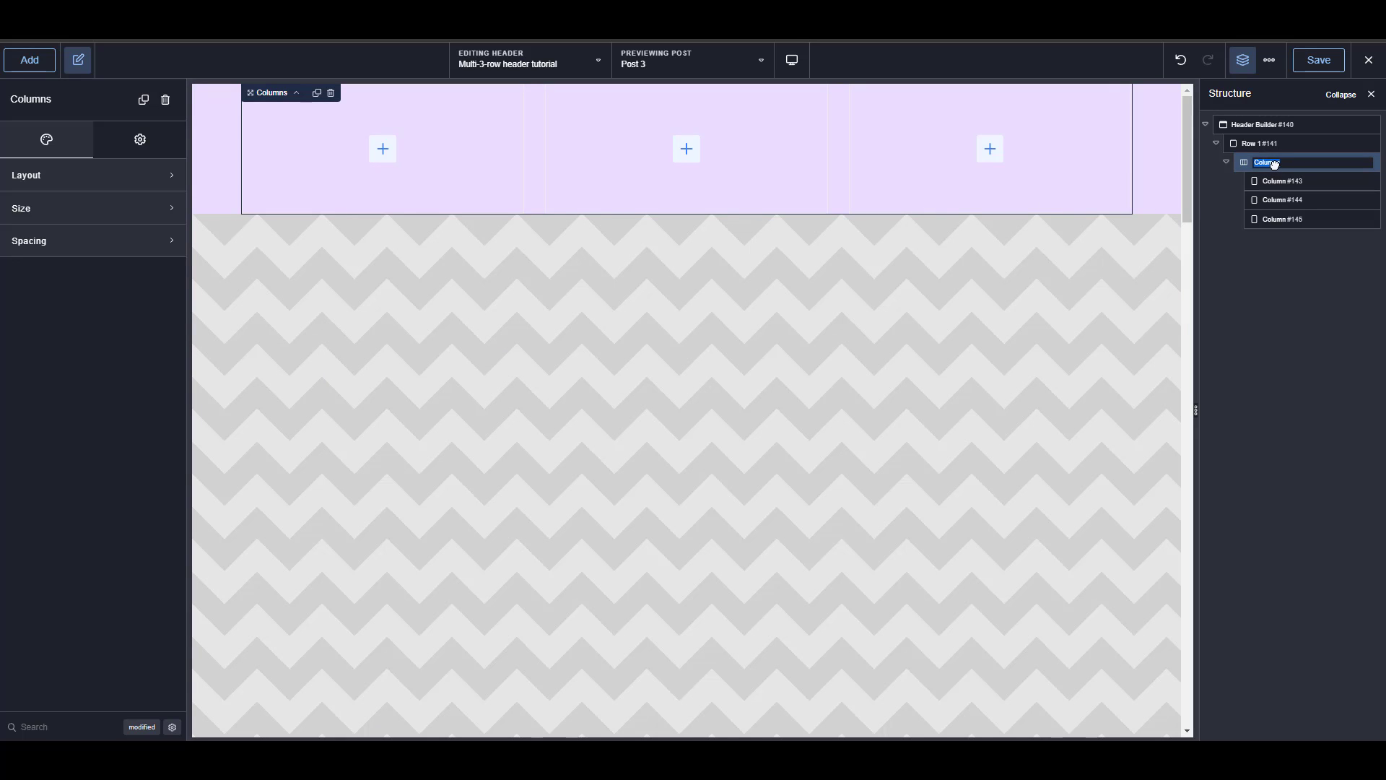
type("Hide on sticky")
key("Return")
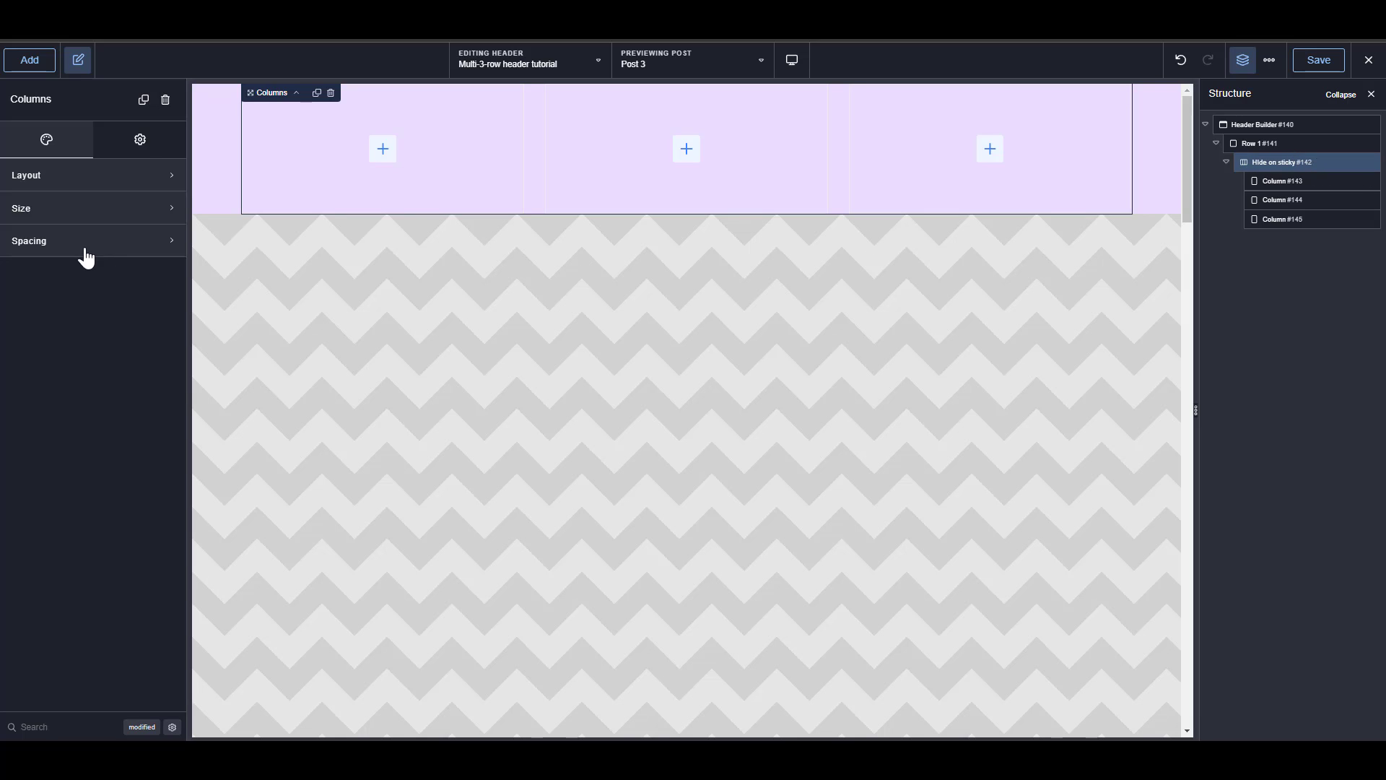
Set the ID of the Hide on sticky columns to hide-on-stikcy in the advanced settings.
left_click(147, 138)
left_click(123, 182)
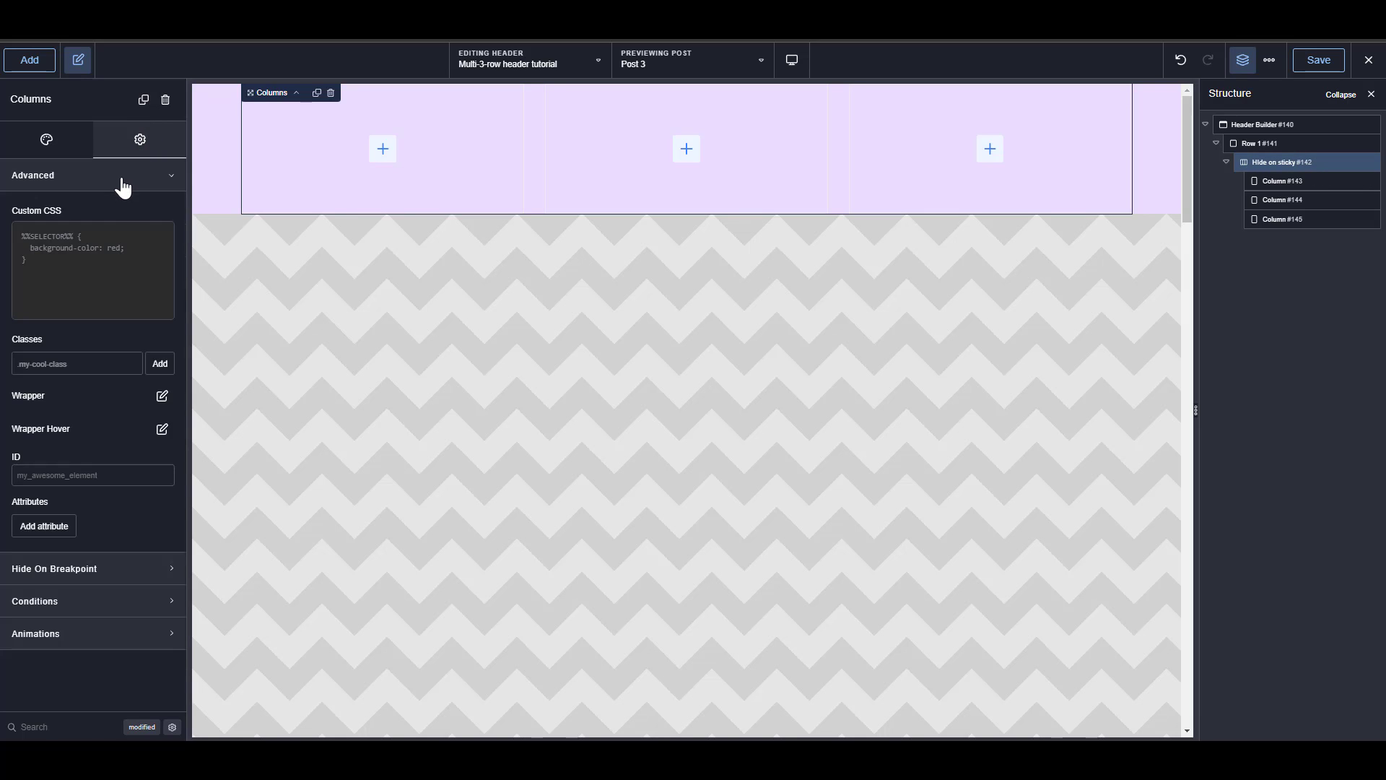
left_click(70, 473)
type("hide-on-stikcy")
Set the Hide on sticky columns to never stack vertically, and open their size settings.
key("ctrl+plus")
left_click(43, 137)
left_click(96, 178)
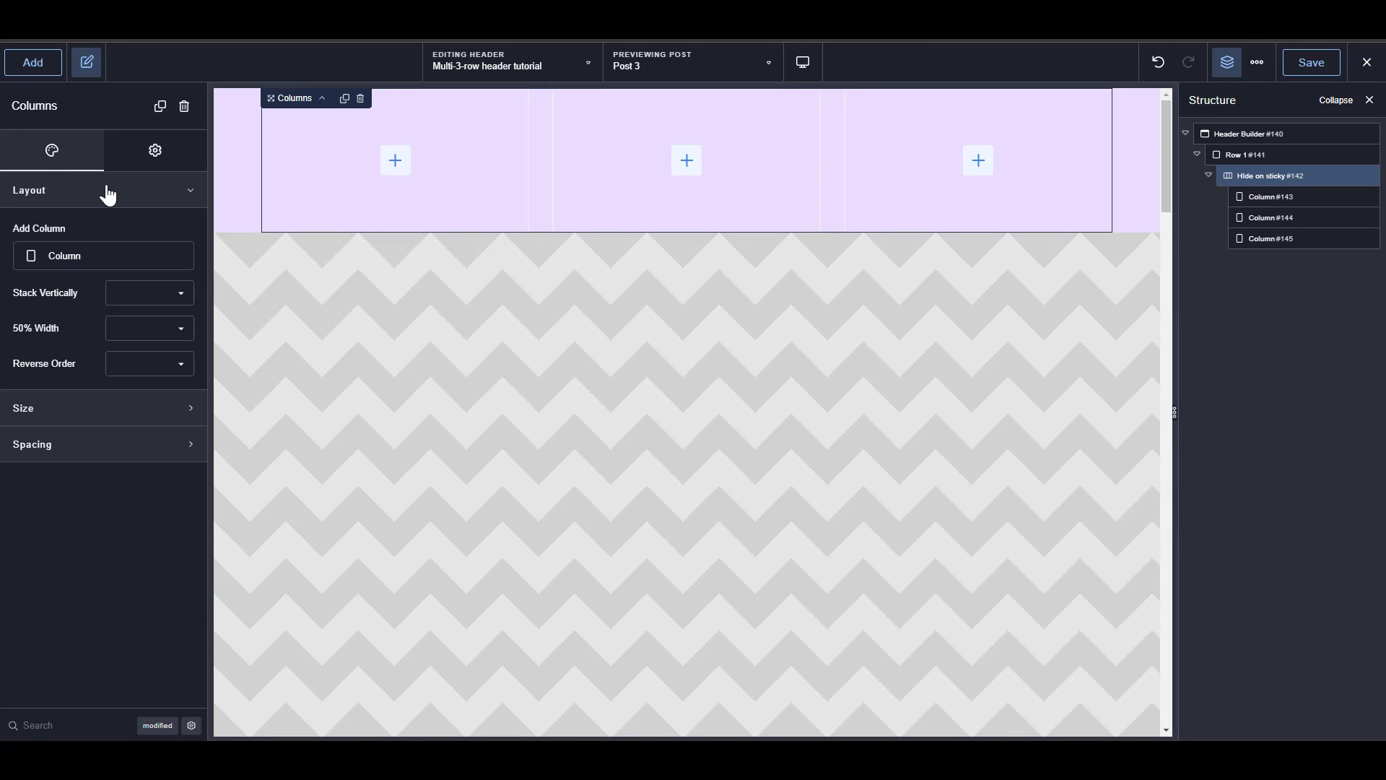
left_click(141, 294)
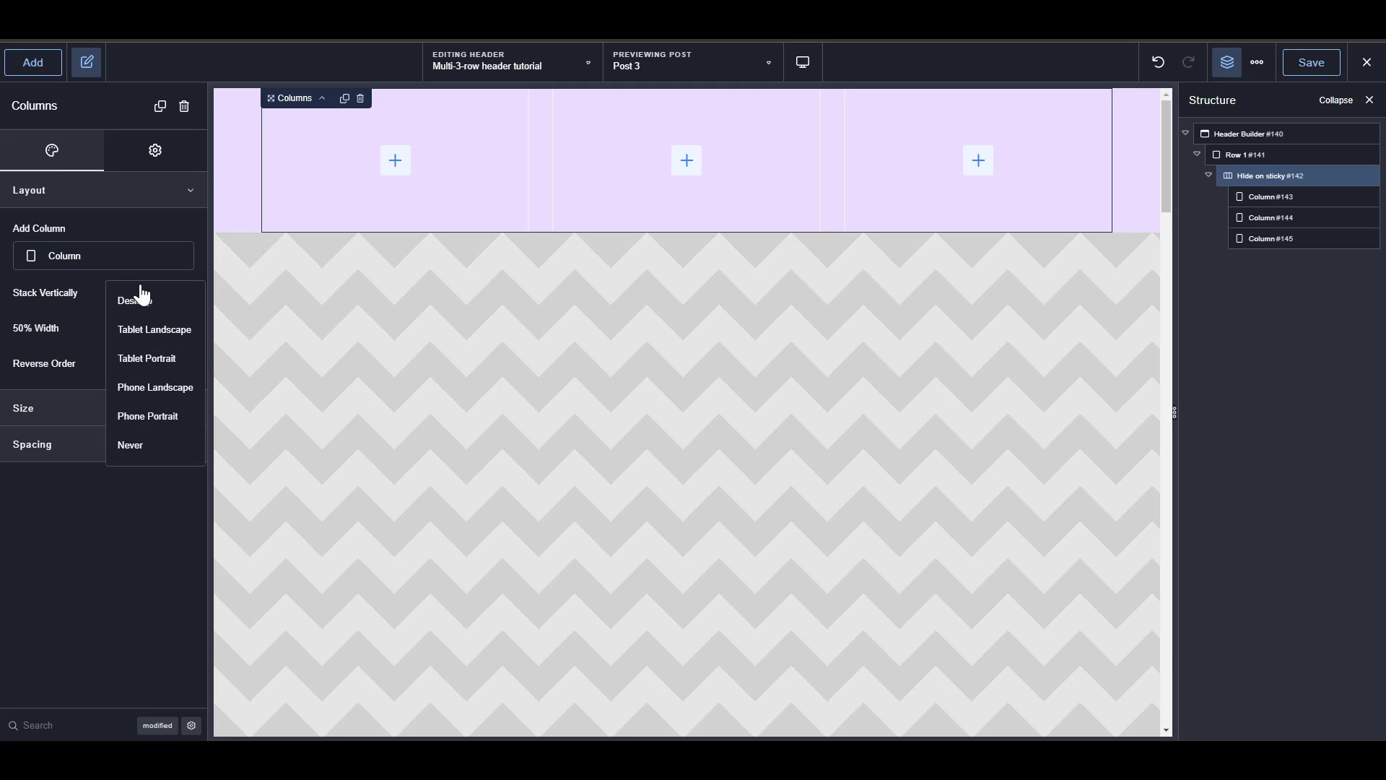
left_click(133, 446)
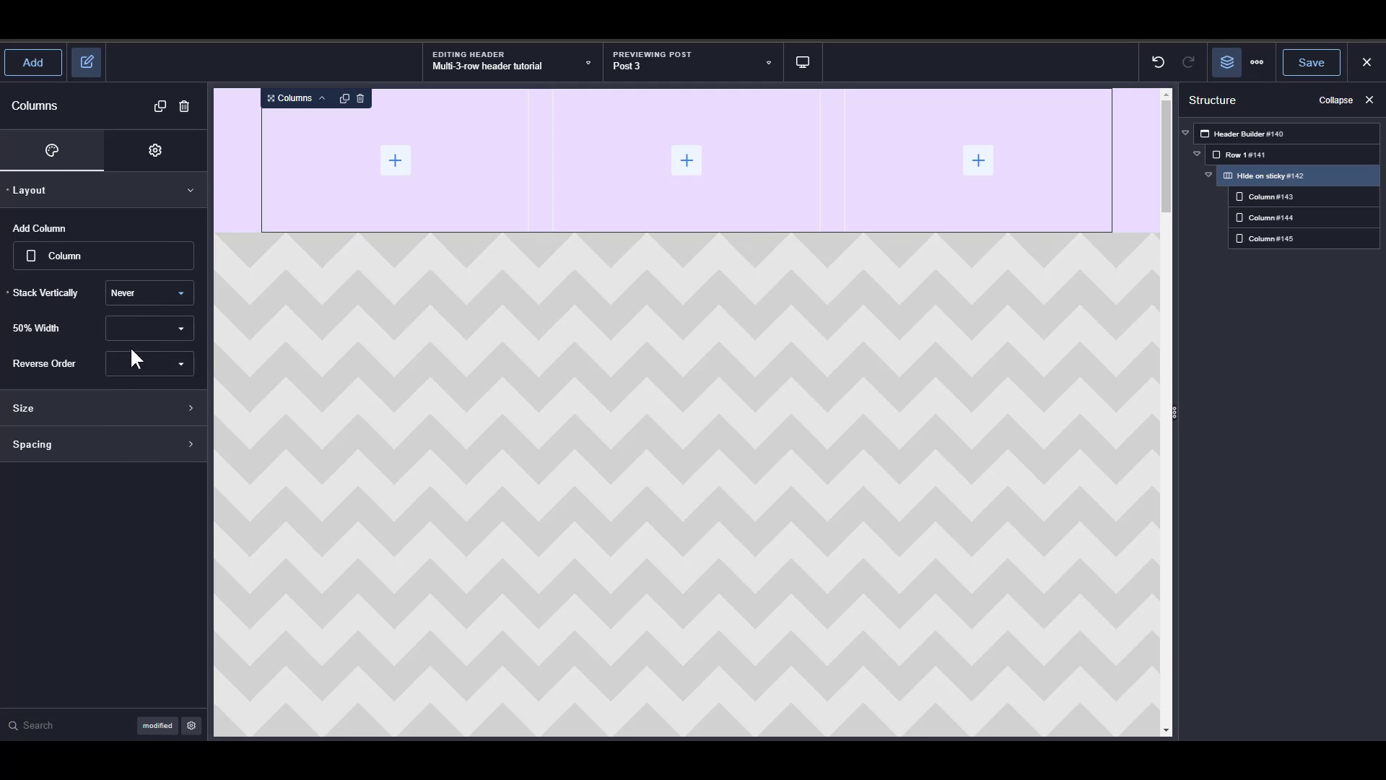
left_click(123, 416)
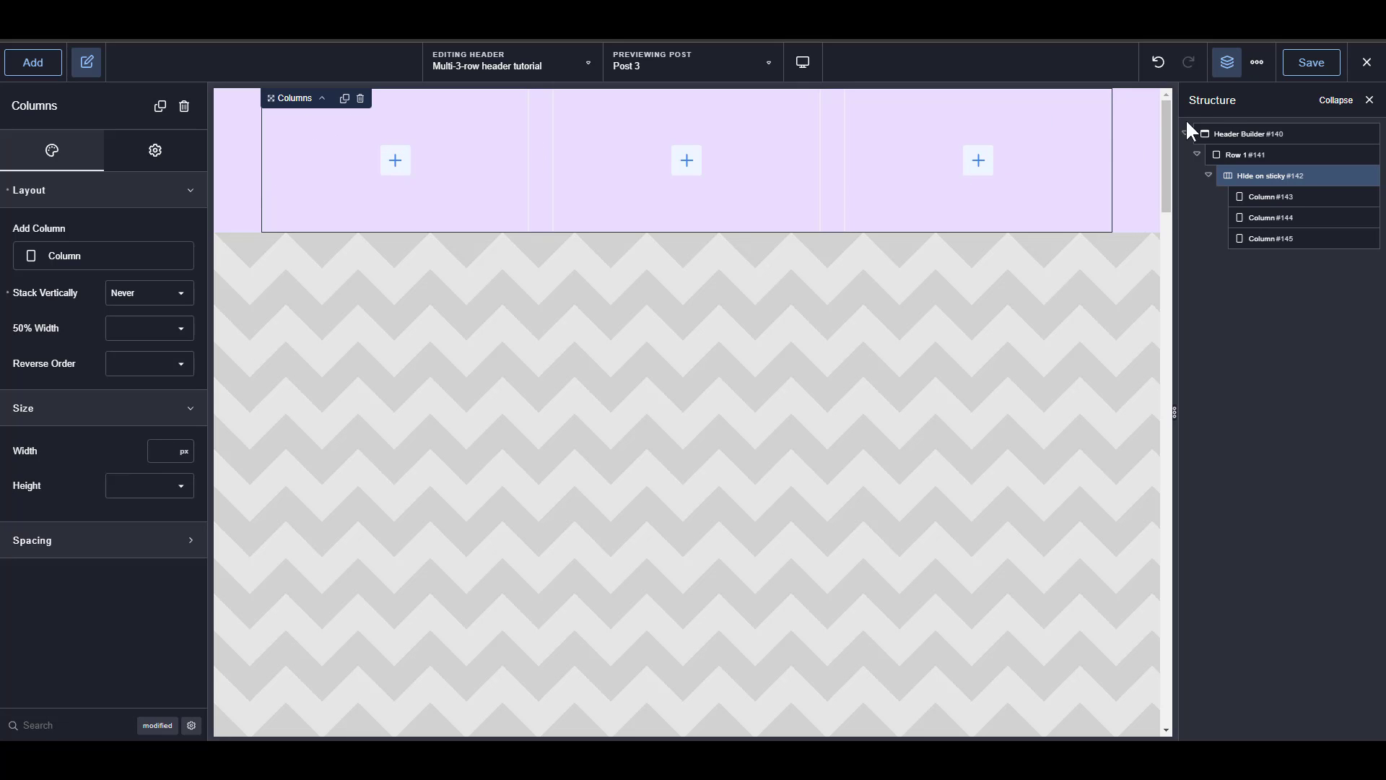
Examine how the columns fill the canvas at different widths by hiding and restoring the element list and structure tree.
left_click(1228, 63)
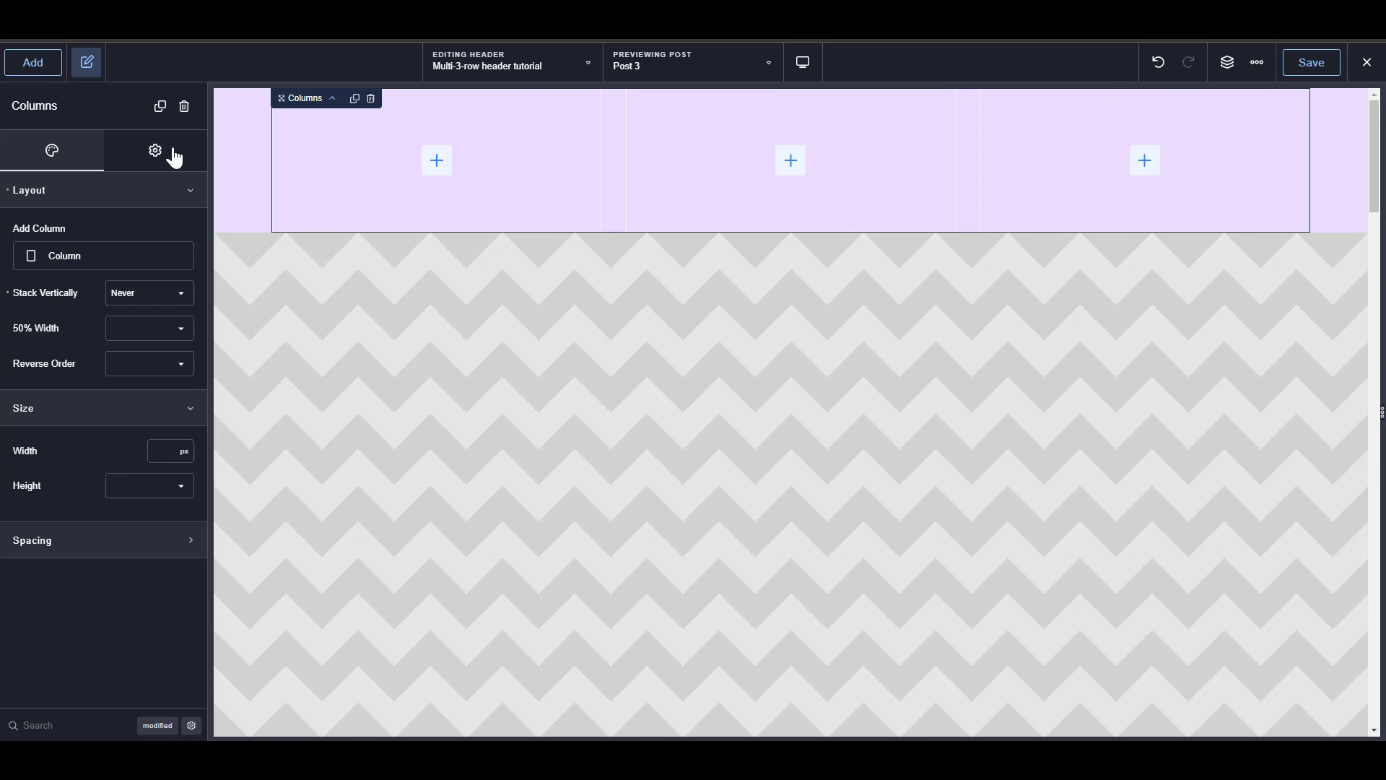
left_click(30, 69)
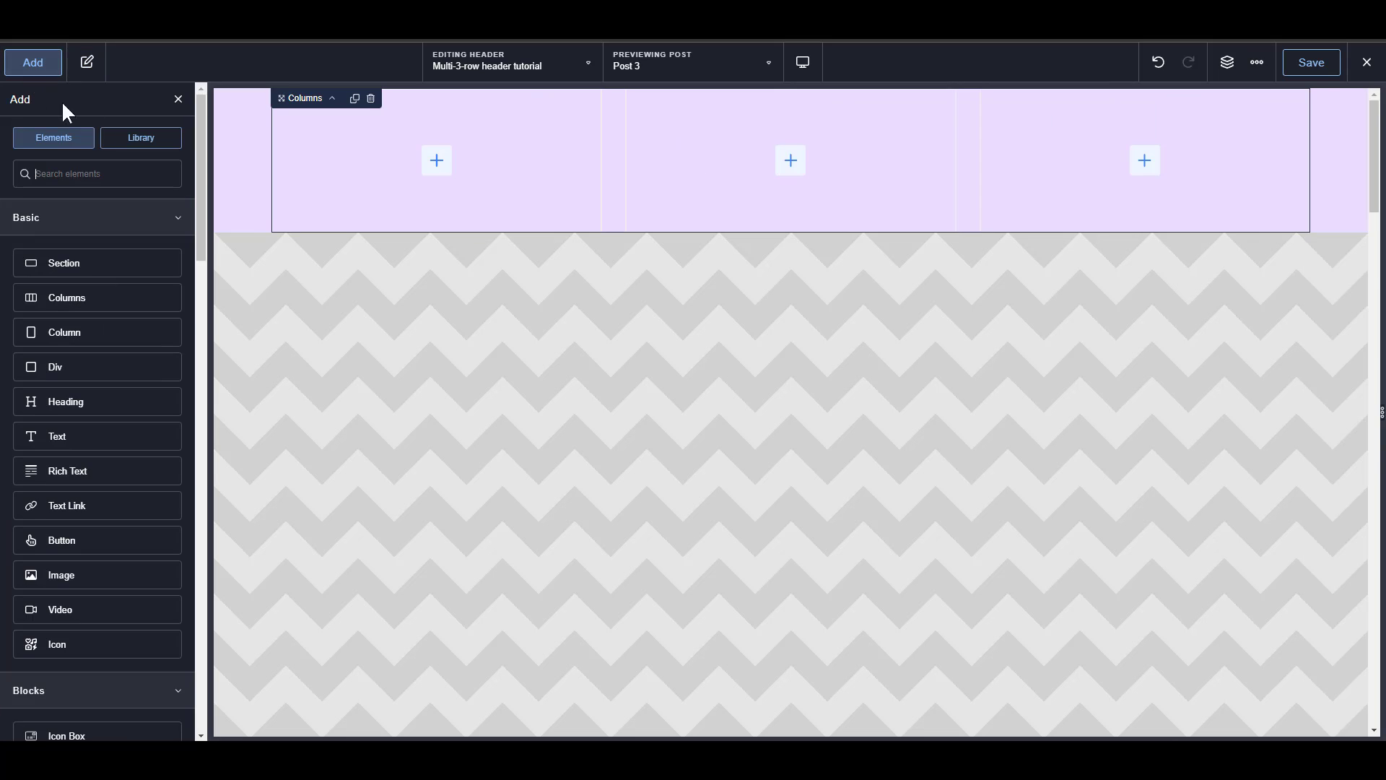
left_click(31, 63)
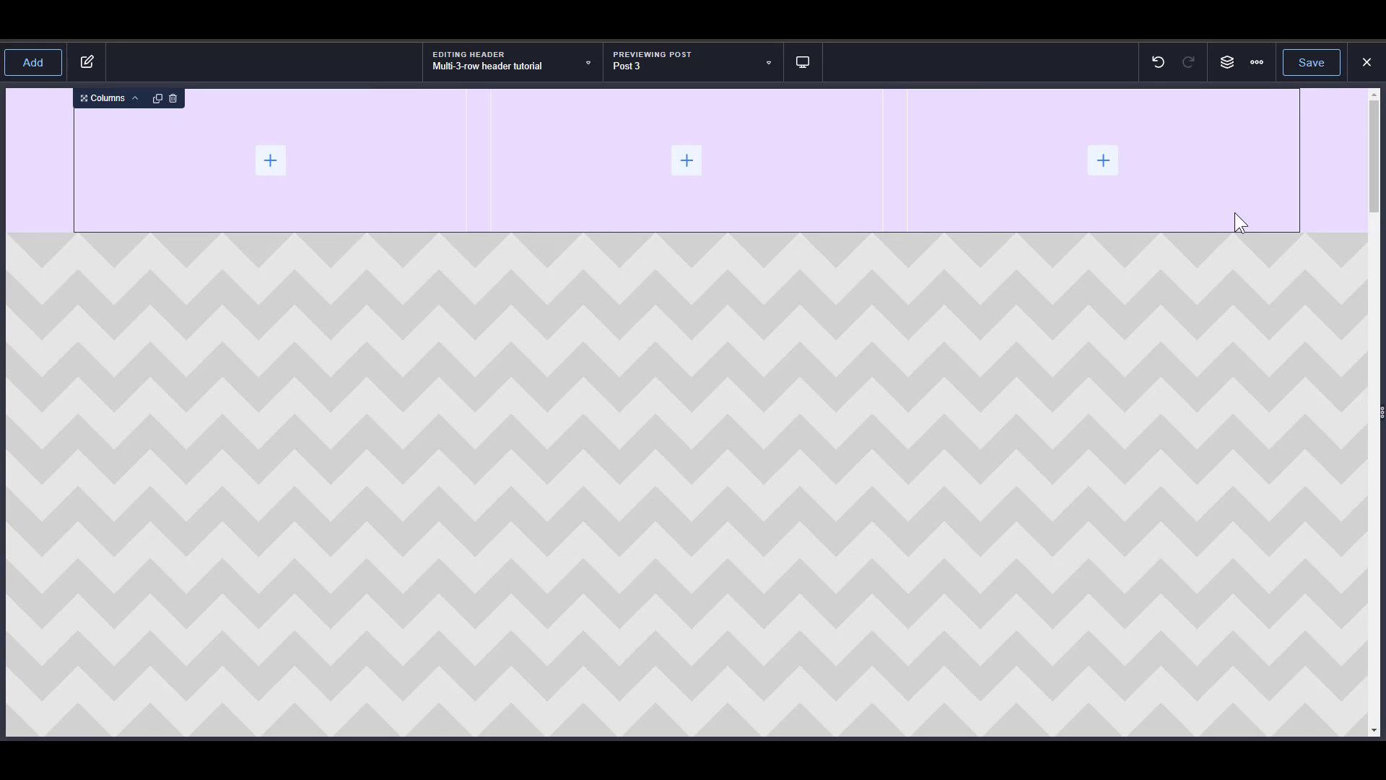
left_click(33, 66)
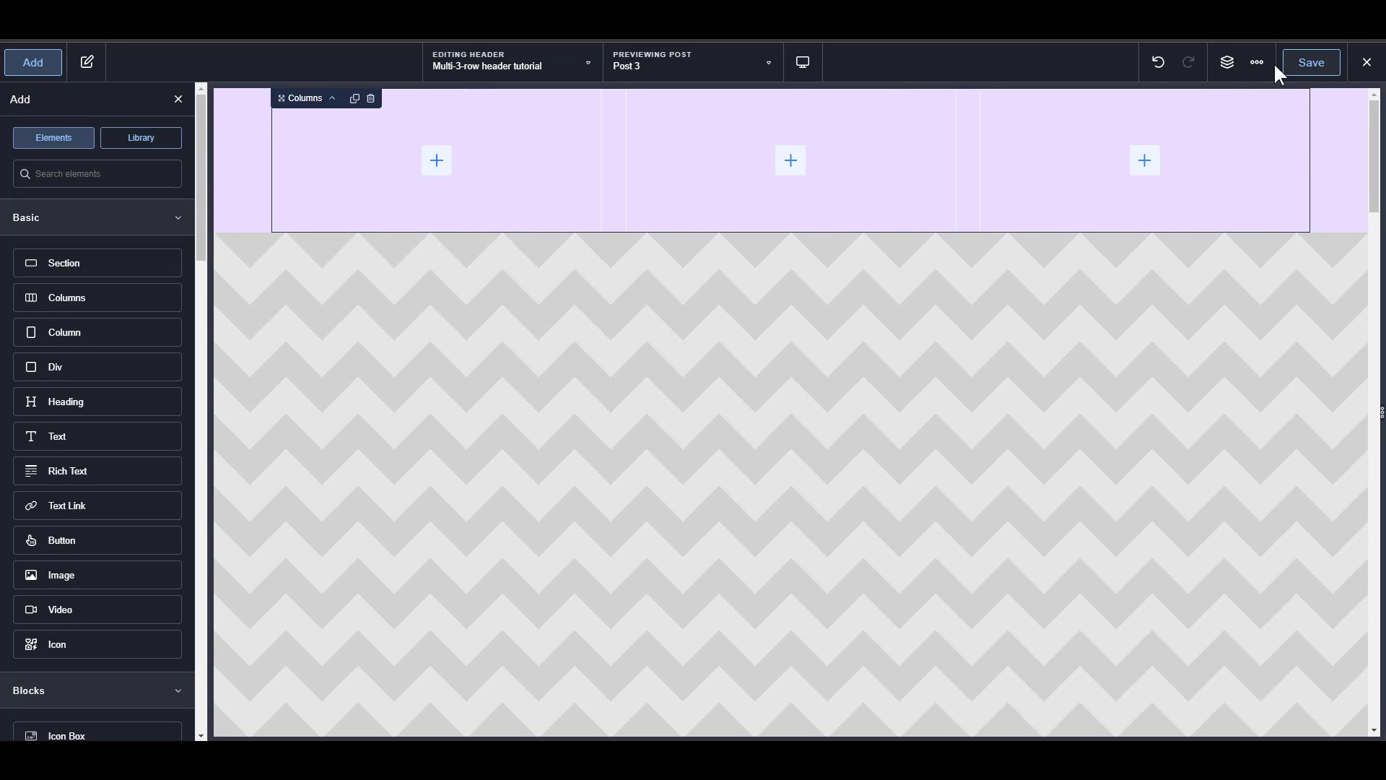
left_click(1228, 62)
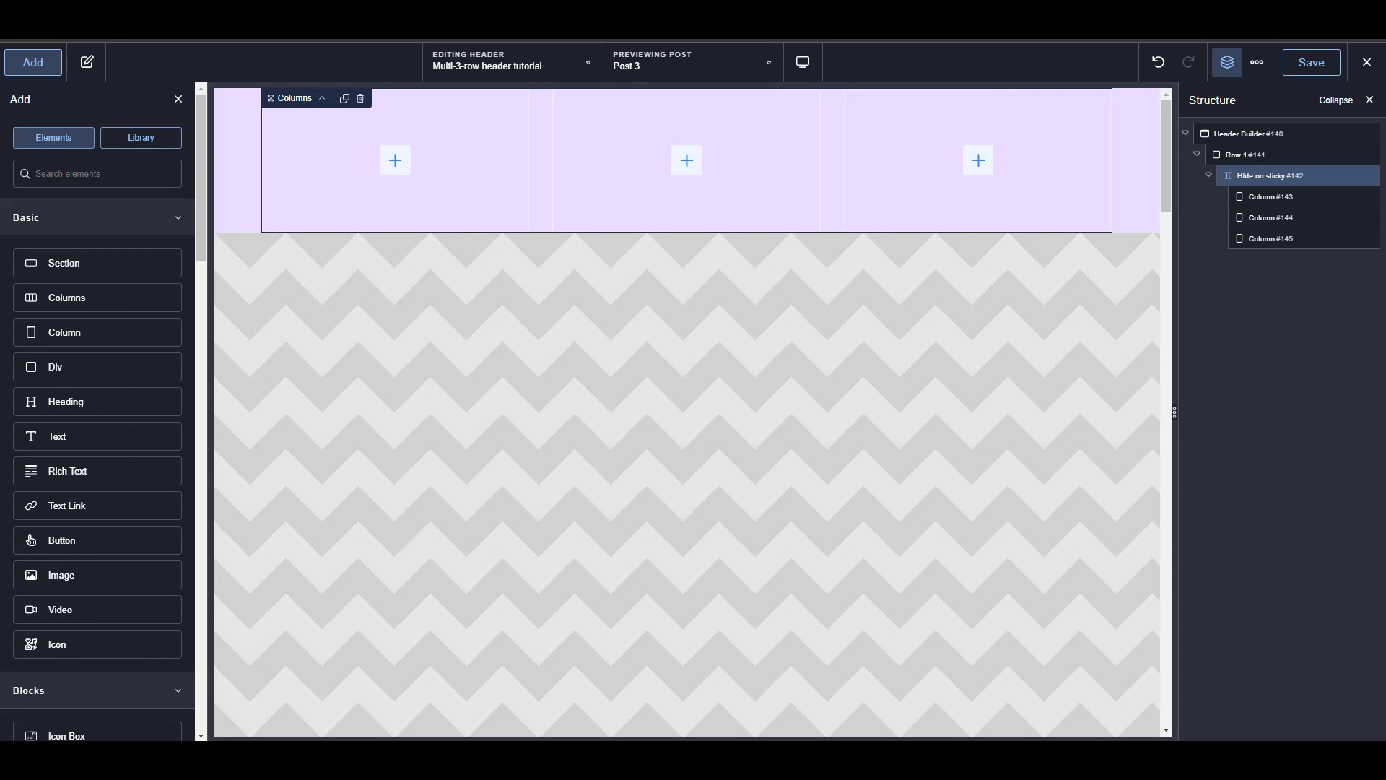
Switch to Notepad, write var(--bde-section-width) on the second line, copy it, and minimize Notepad.
key("alt+Tab")
type("(--b")
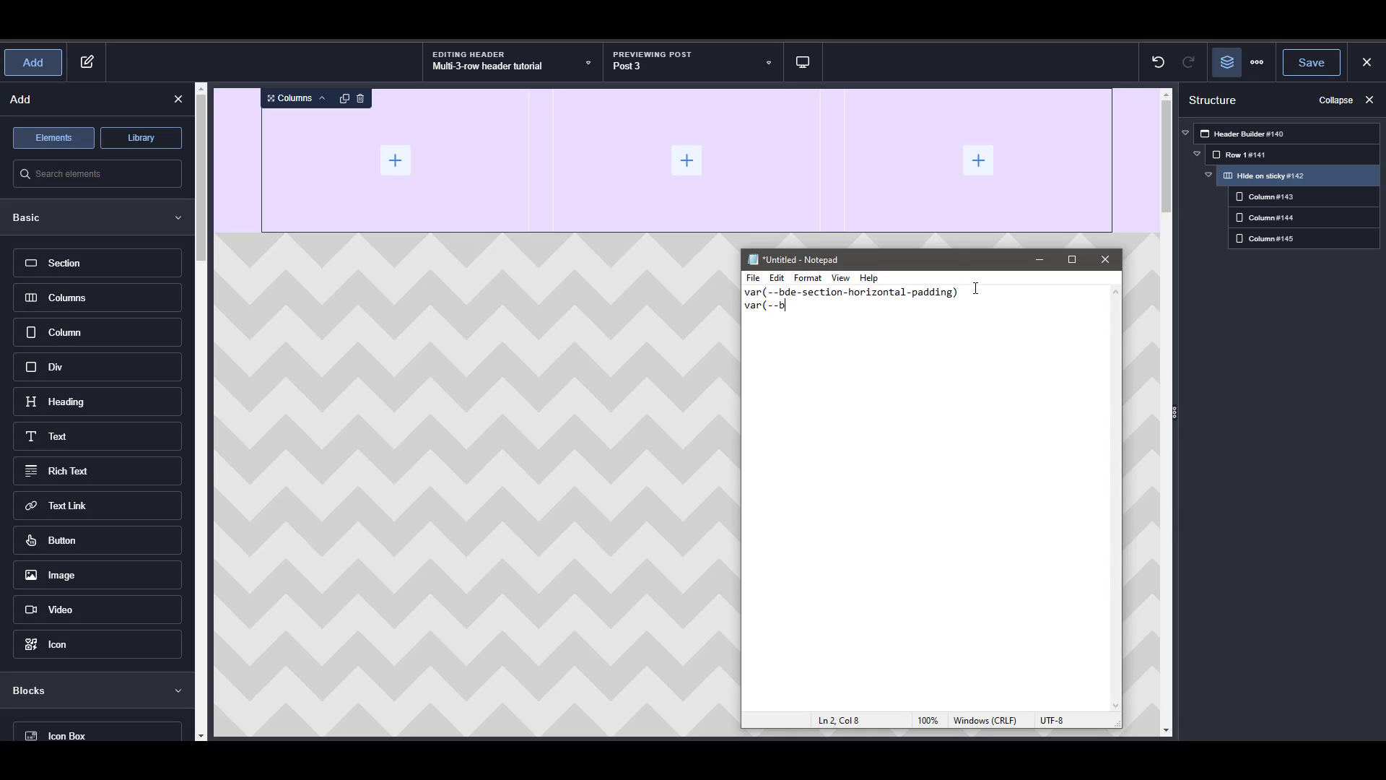
type("de-section-width")
key("shift+Home")
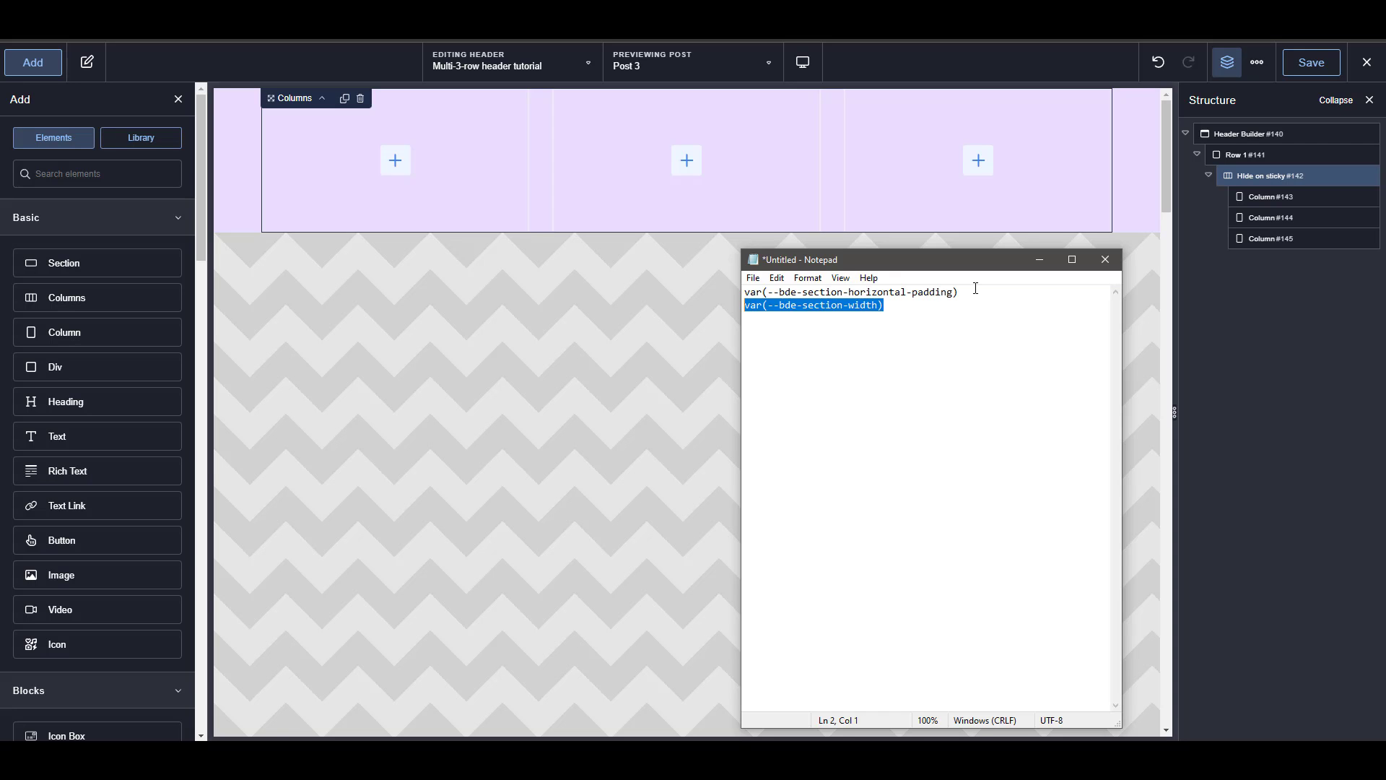
key("Home")
key("shift+End")
left_click(1040, 259)
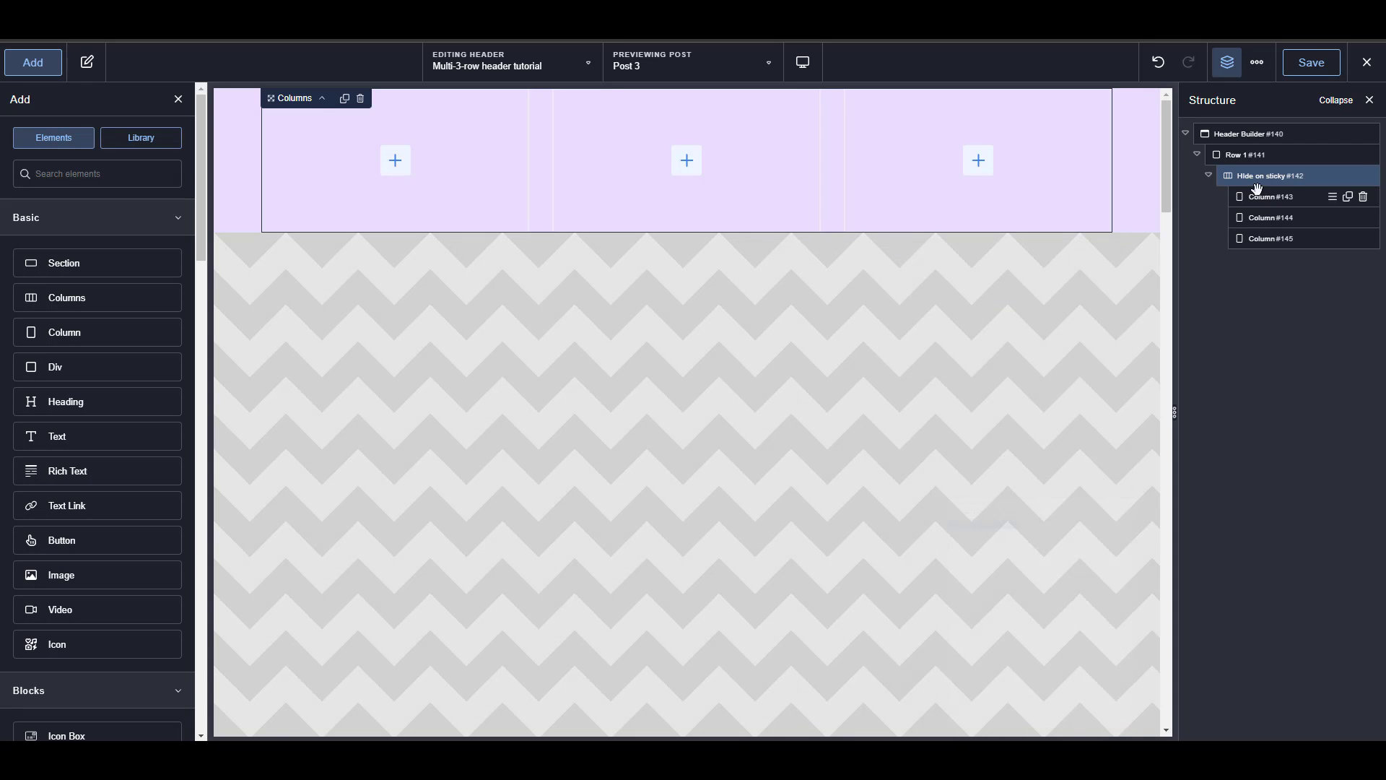
Set the width of the Hide on sticky columns to the custom value var(--bde-section-width), and check Row 1's alignment setting.
left_click(546, 166)
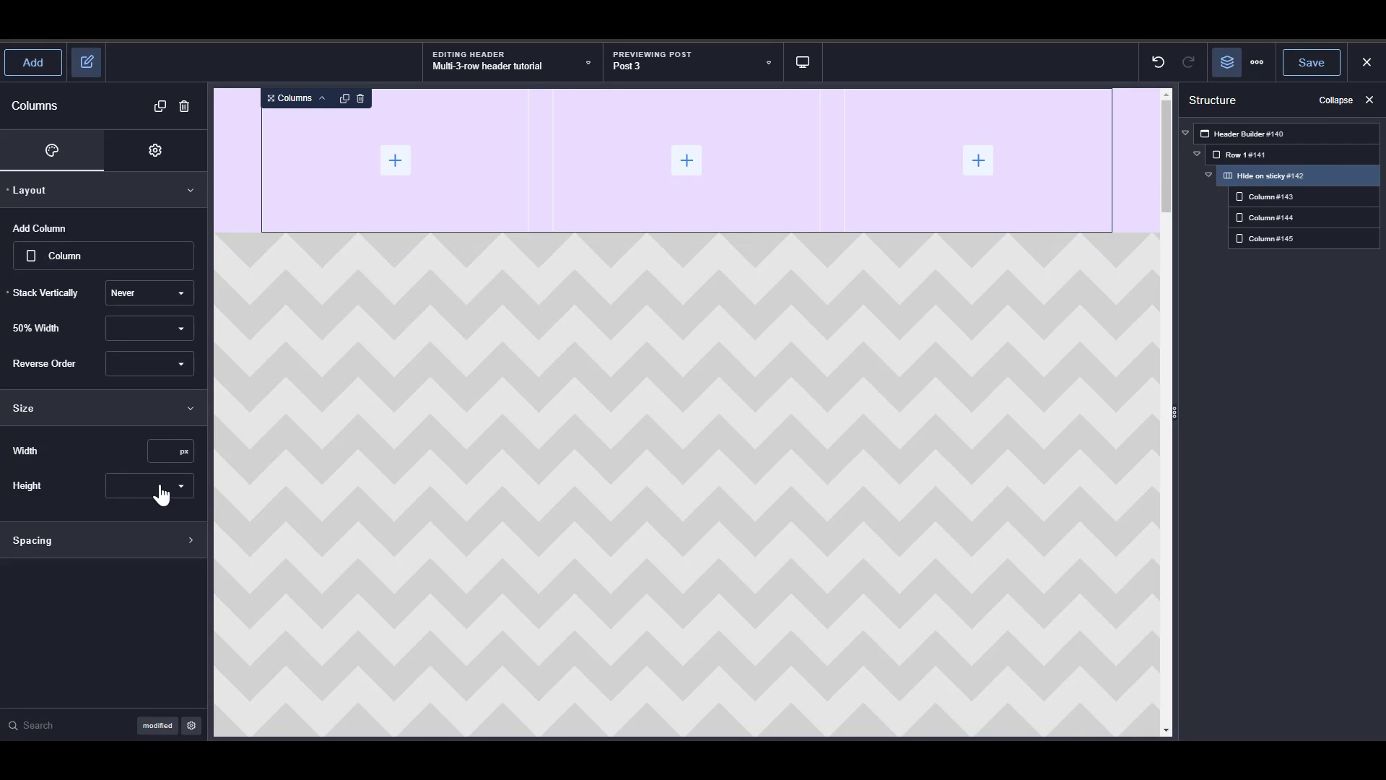
left_click(182, 452)
left_click(195, 679)
key("ctrl+v")
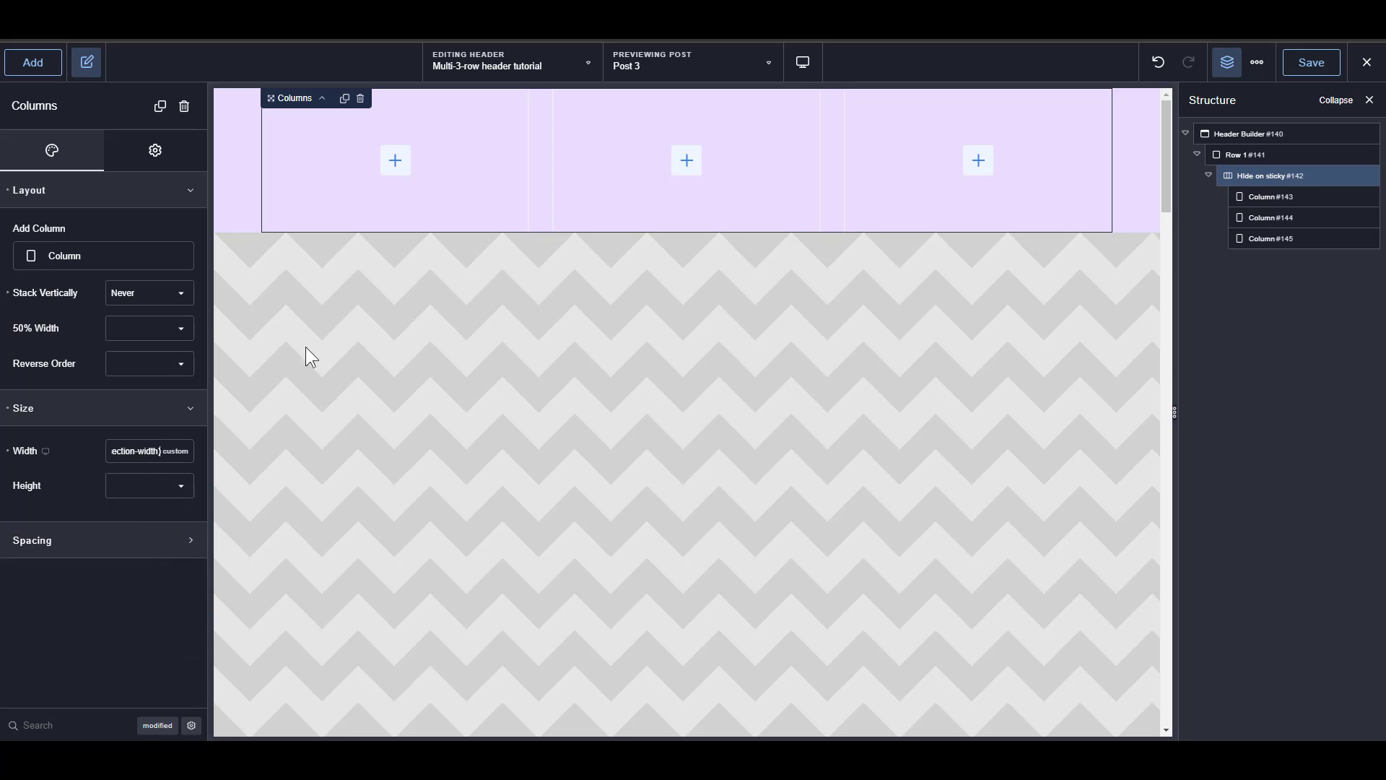
left_click(1255, 154)
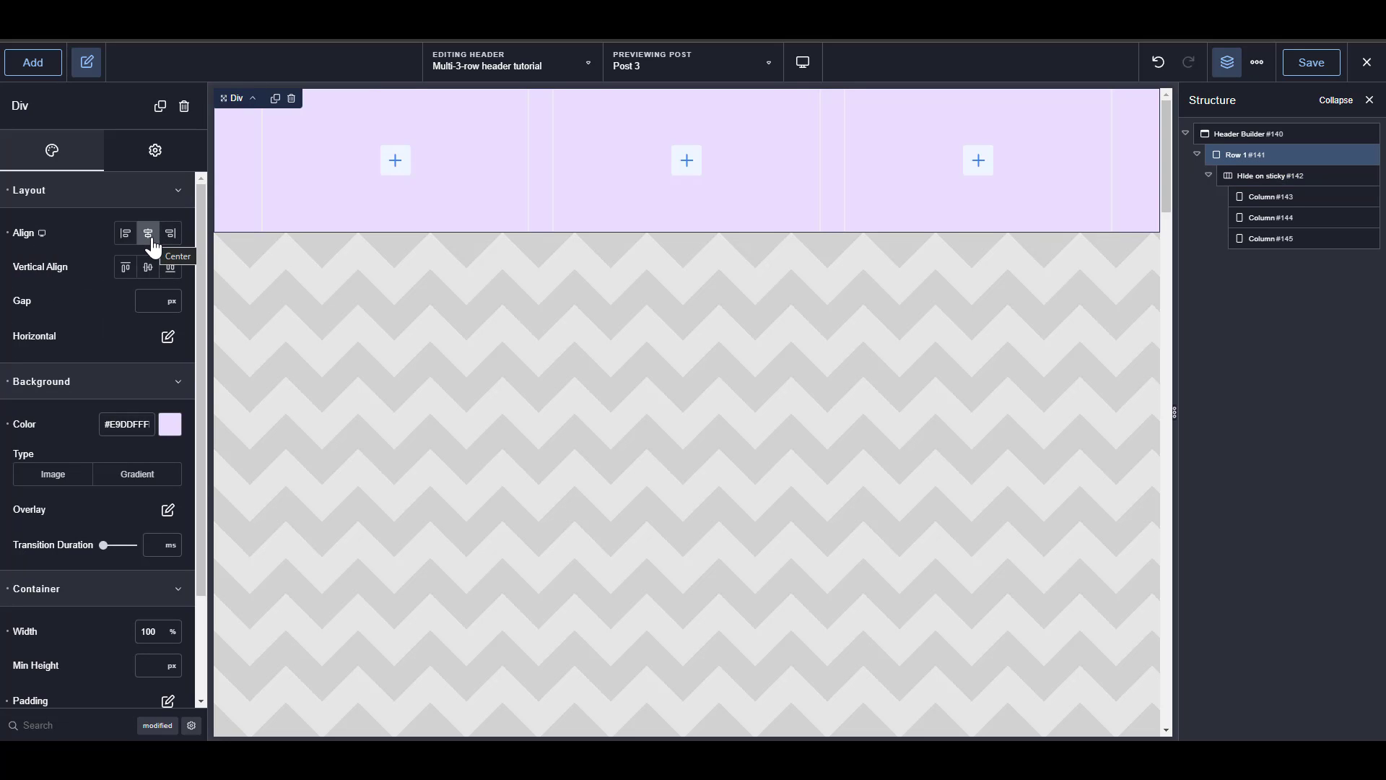
left_click(1260, 177)
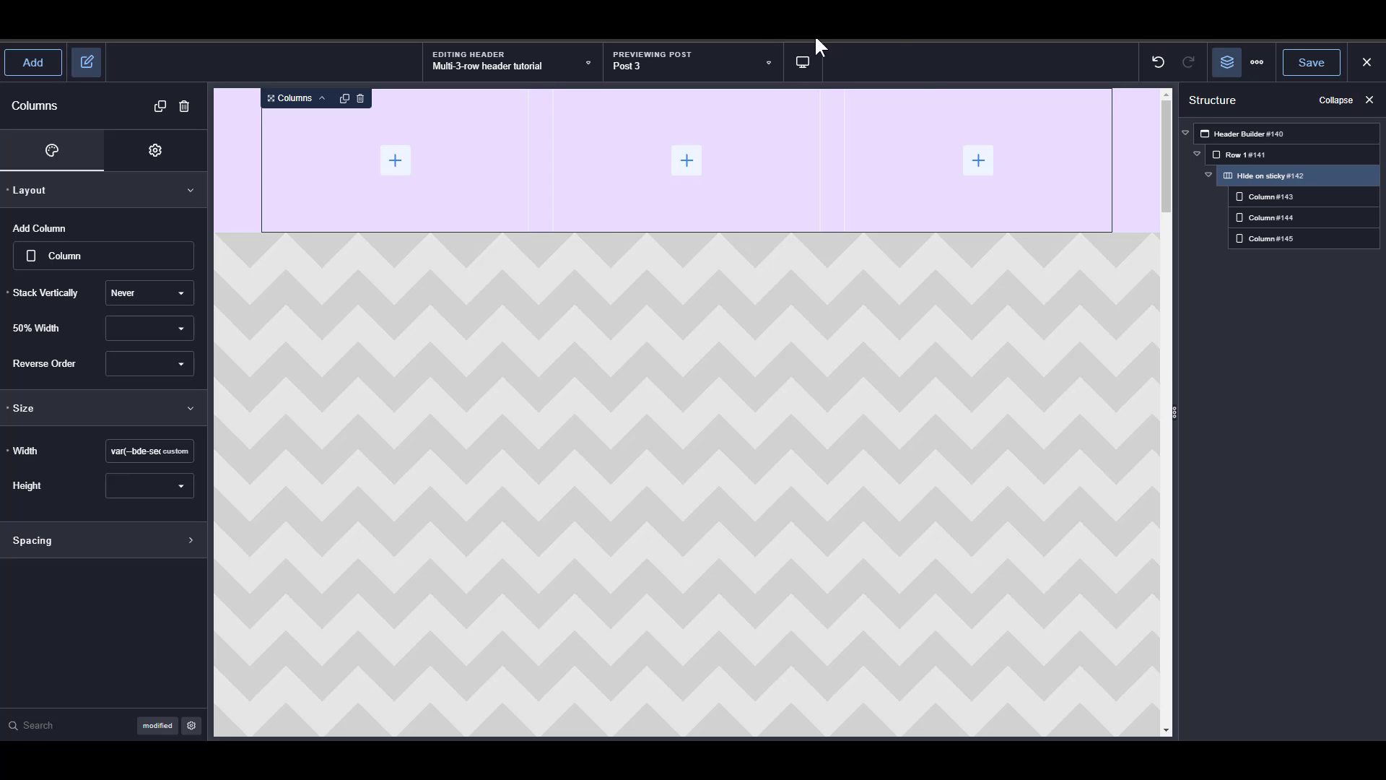
Duplicate Row 1 with its columns and rename the copy as Row 2.
left_click(1209, 175)
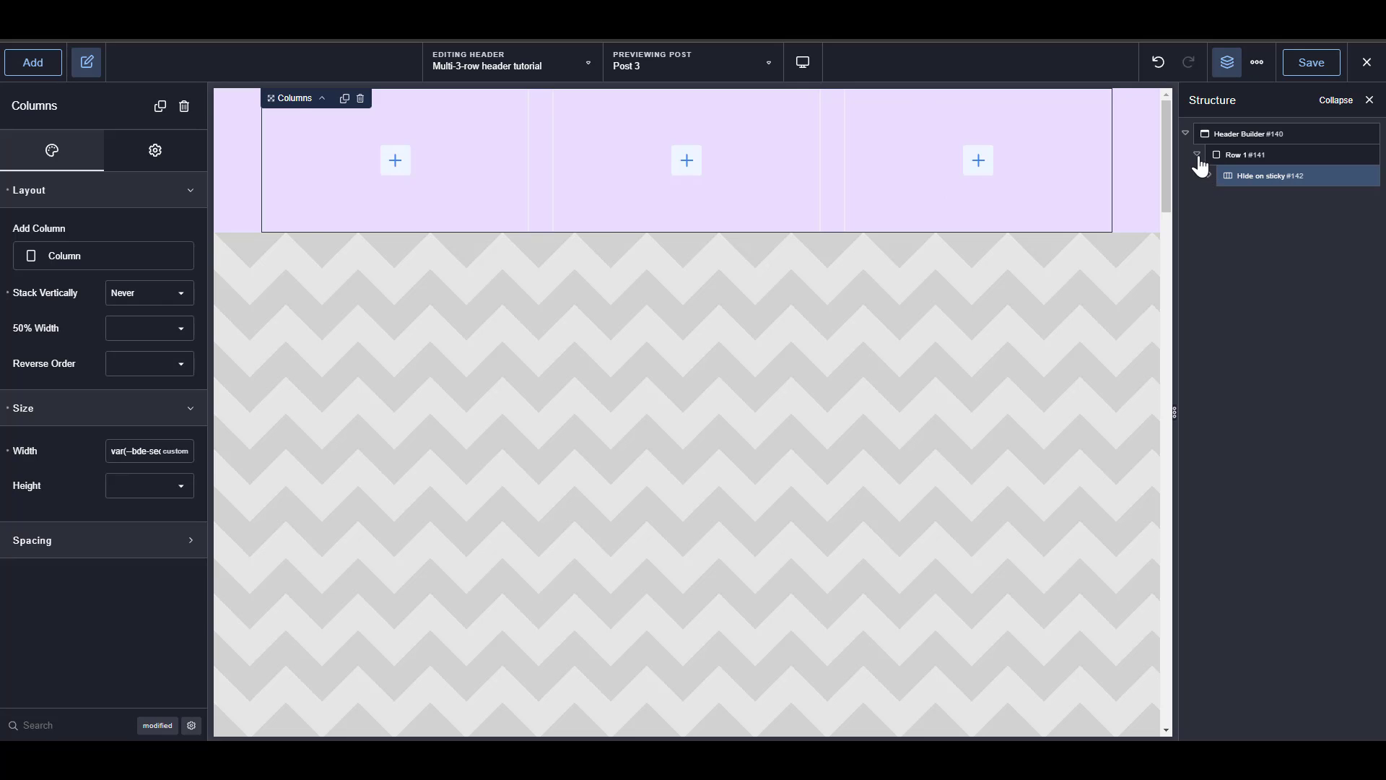
left_click(1197, 155)
left_click(1348, 156)
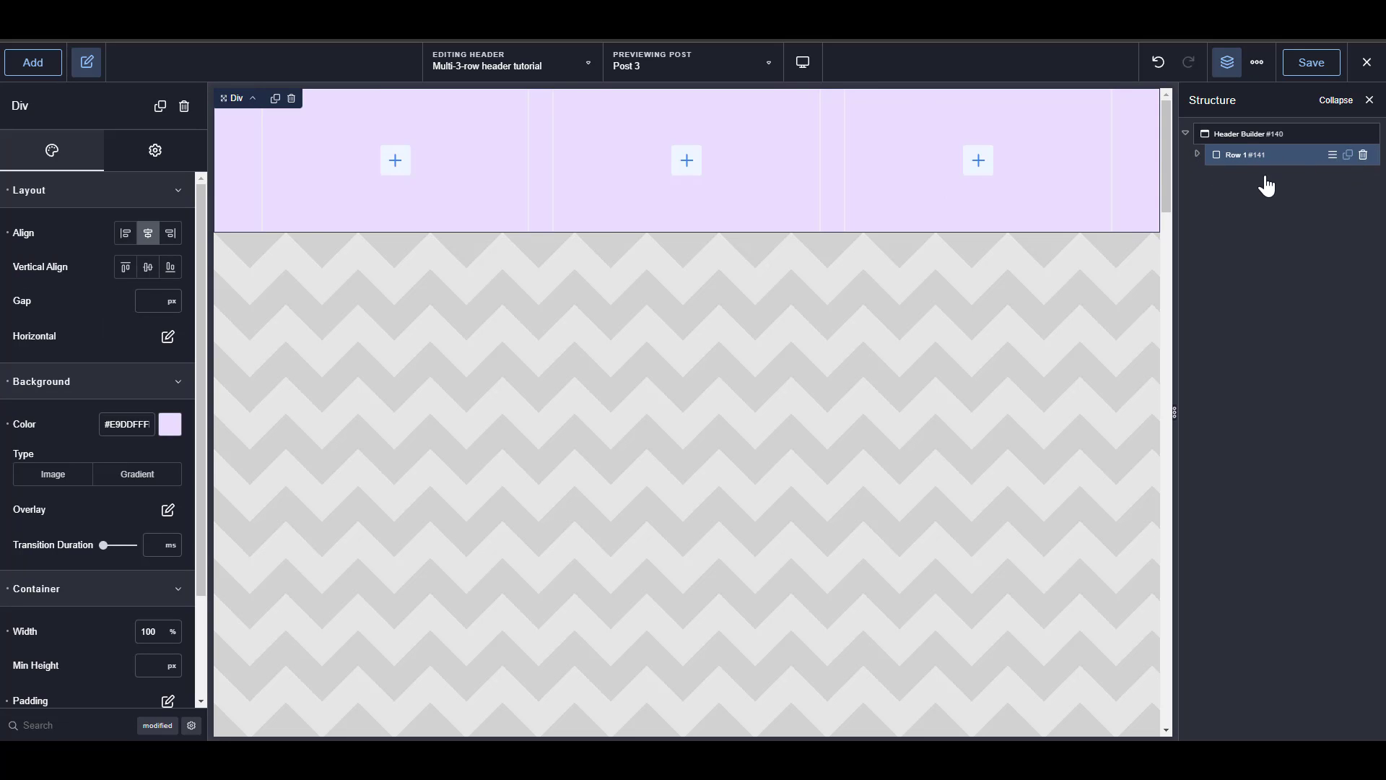
double_click(1248, 175)
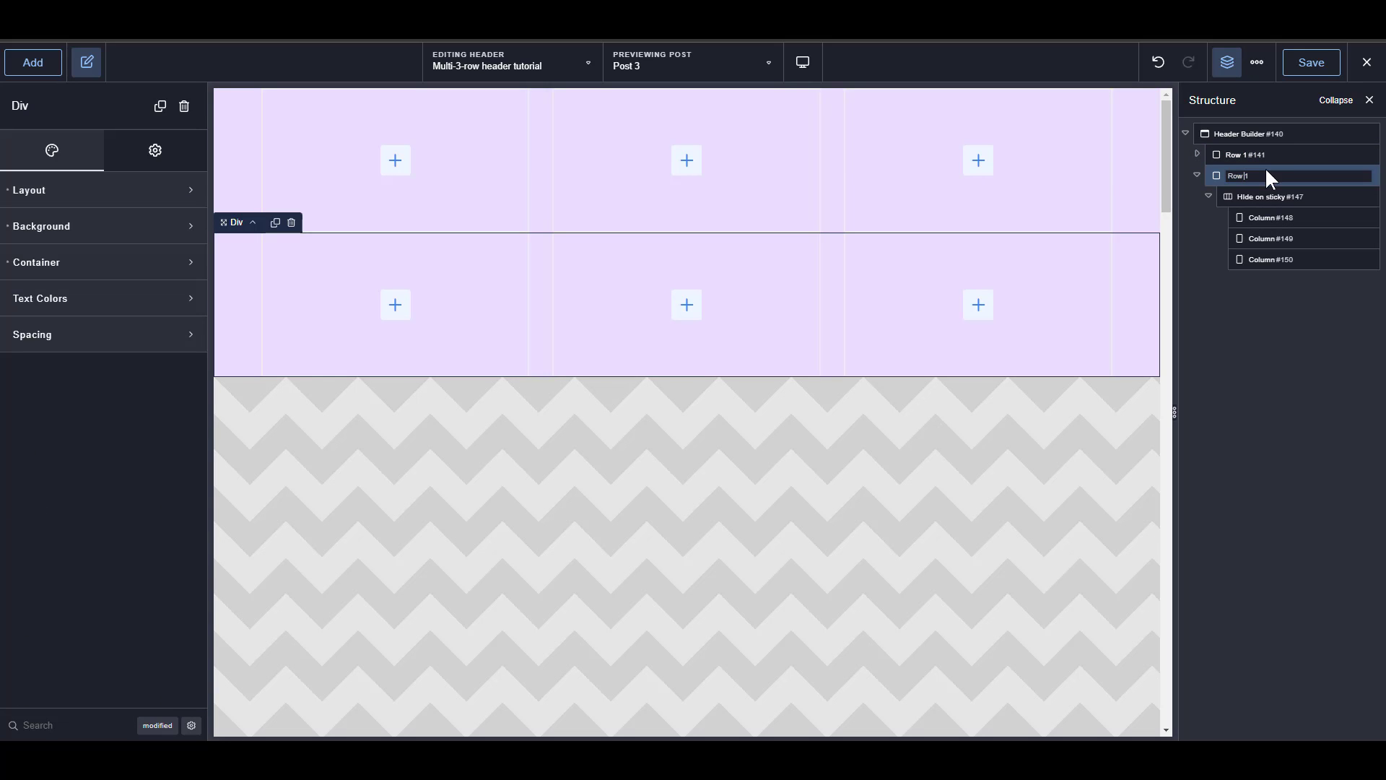
Set the background colour of Row 2 to white (#FFFFFF).
left_click(90, 221)
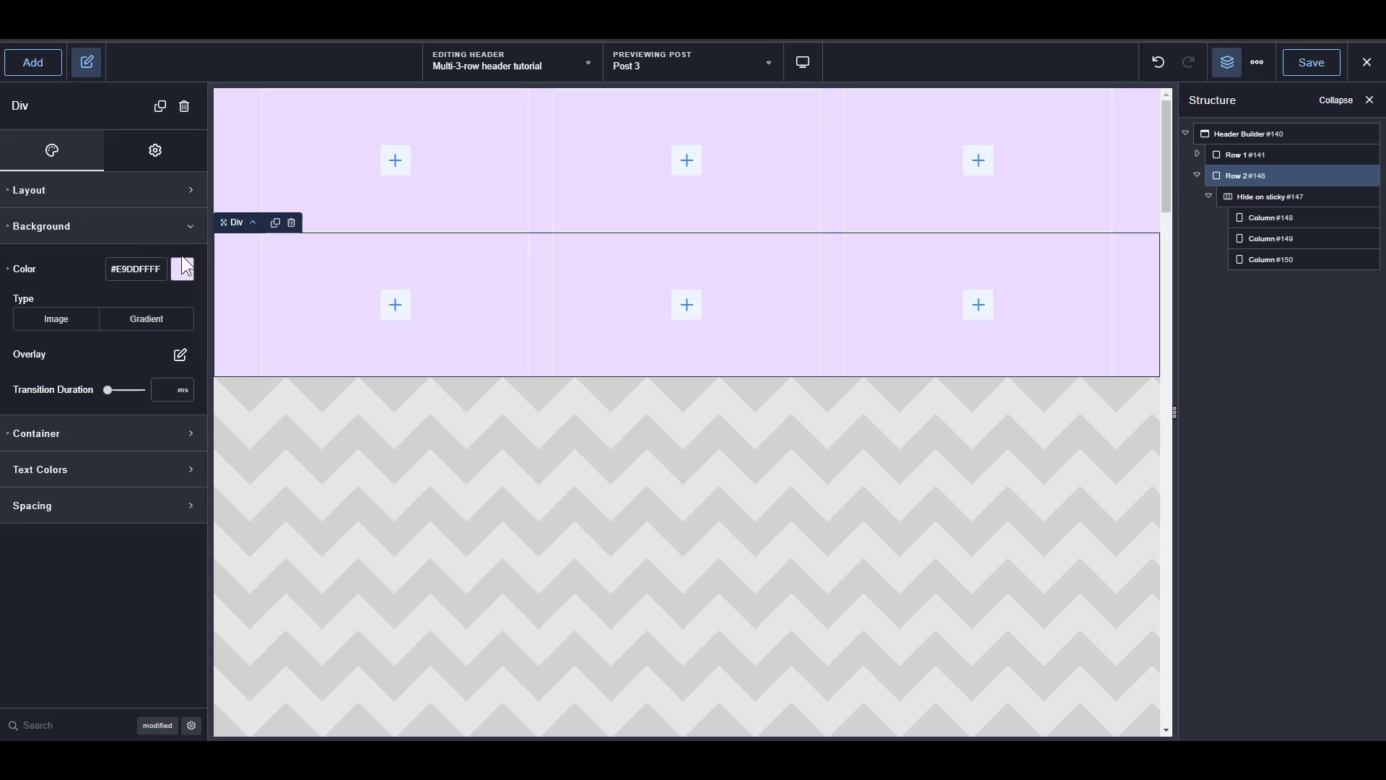
left_click(183, 275)
left_click_drag(65, 339, 25, 309)
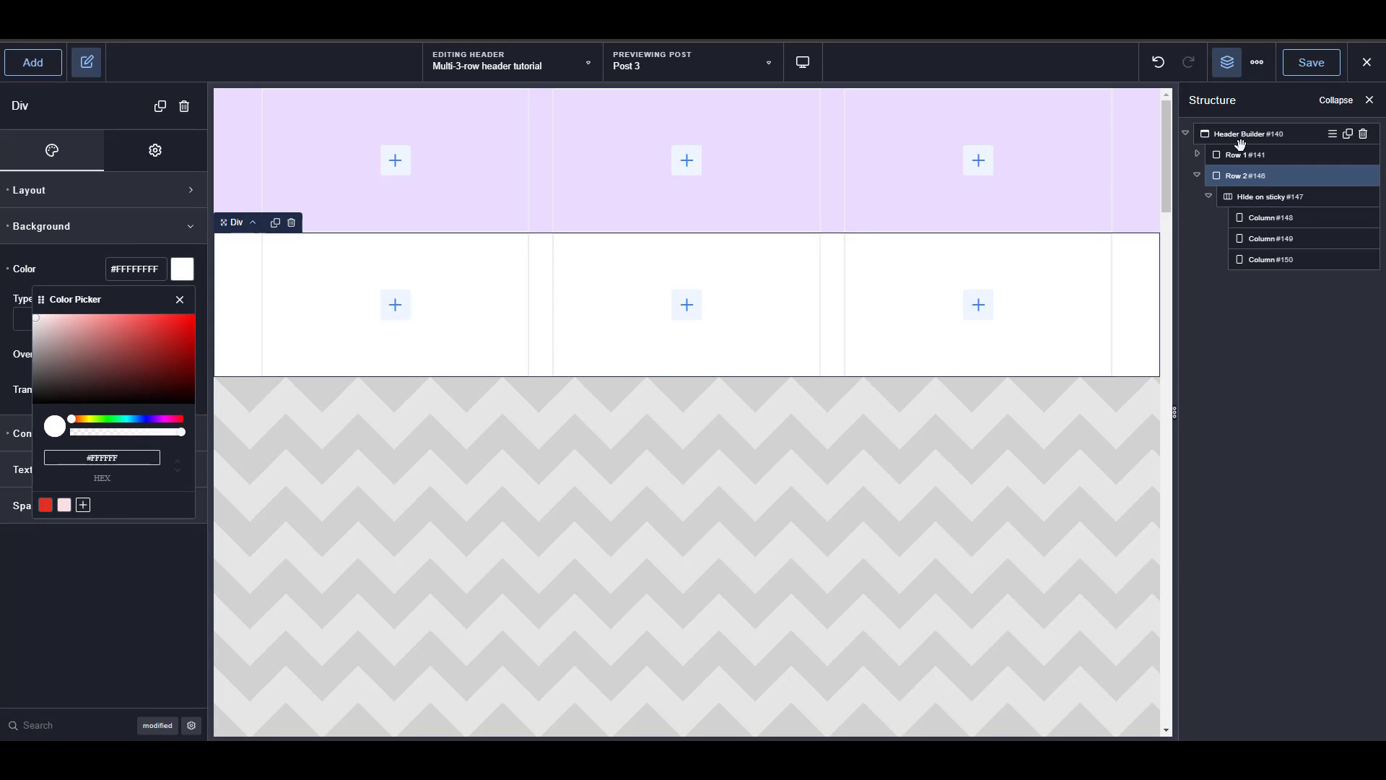
Rename the columns element inside Row 2 as show always and collapse it in the structure tree.
double_click(1263, 196)
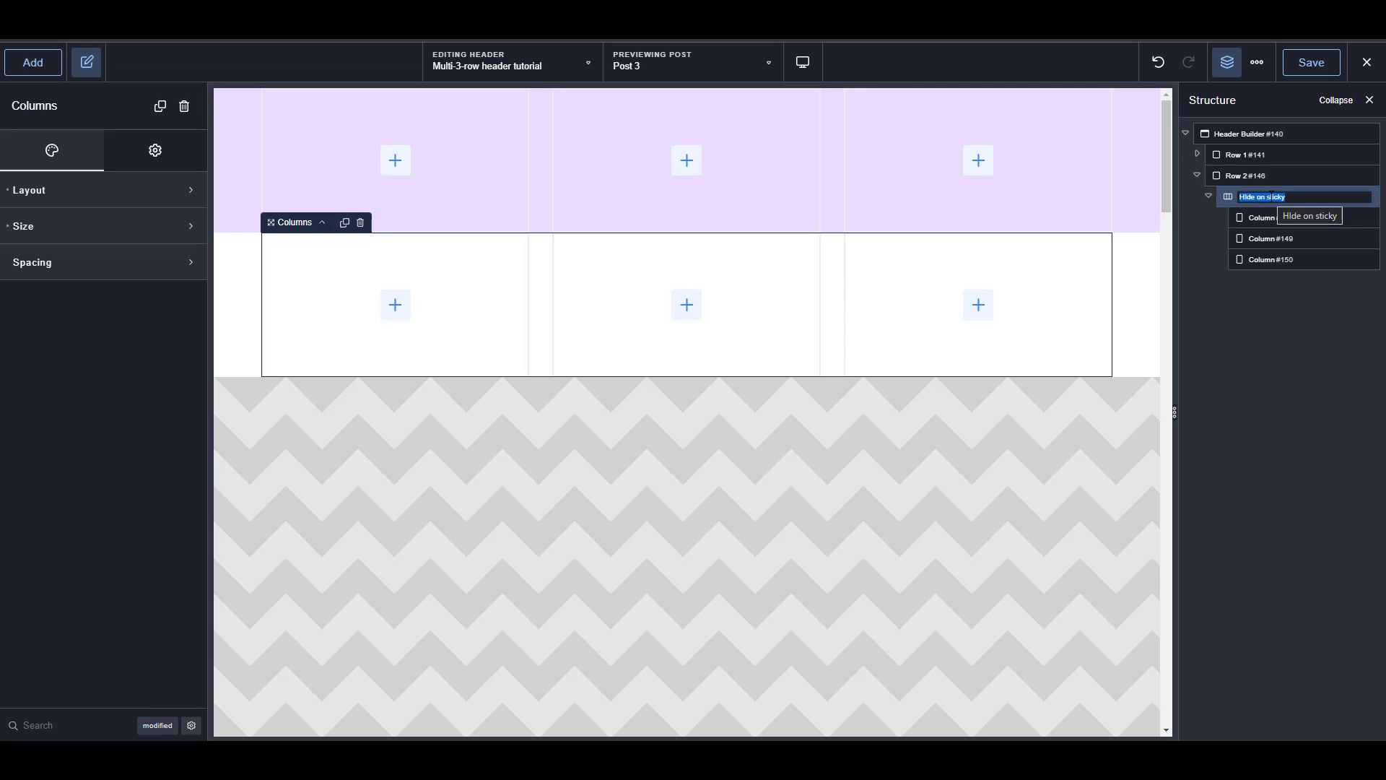
type("ahow always")
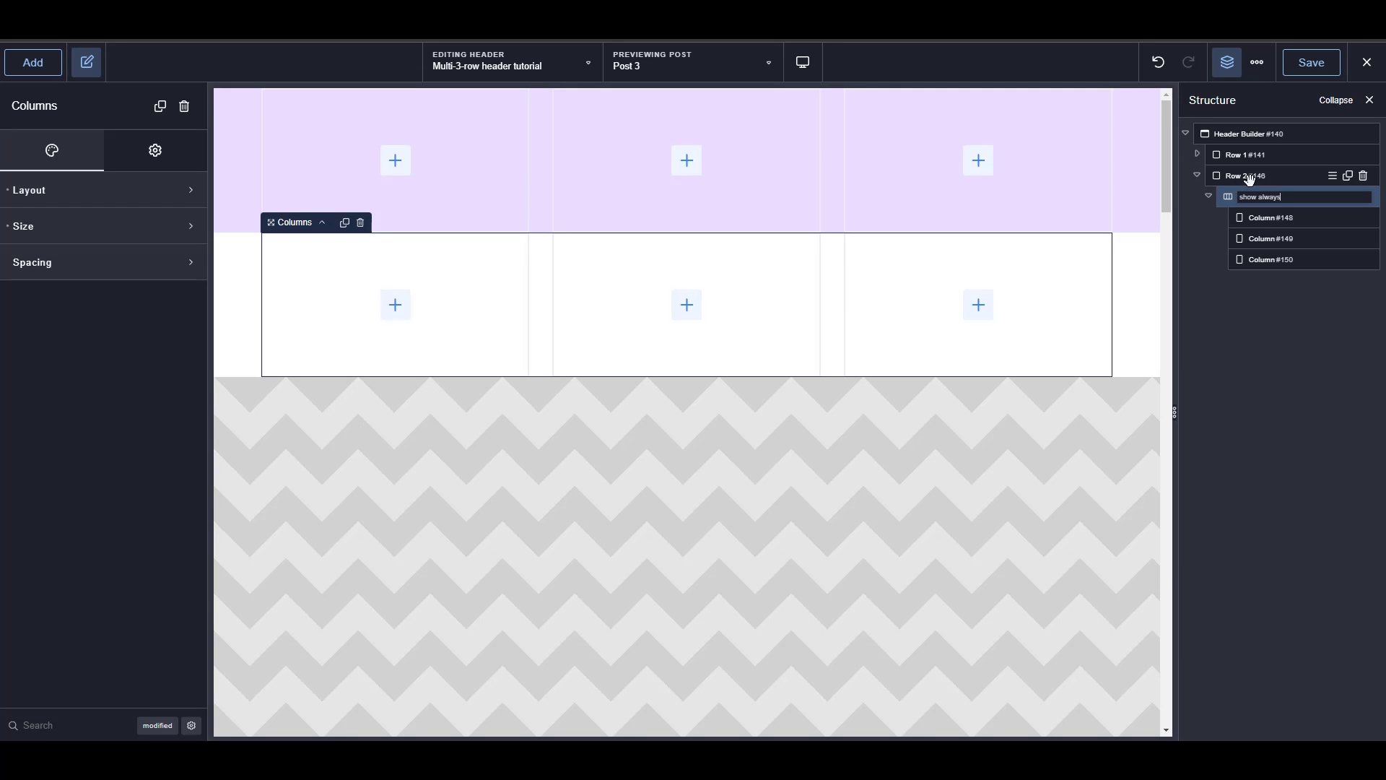
left_click(1209, 199)
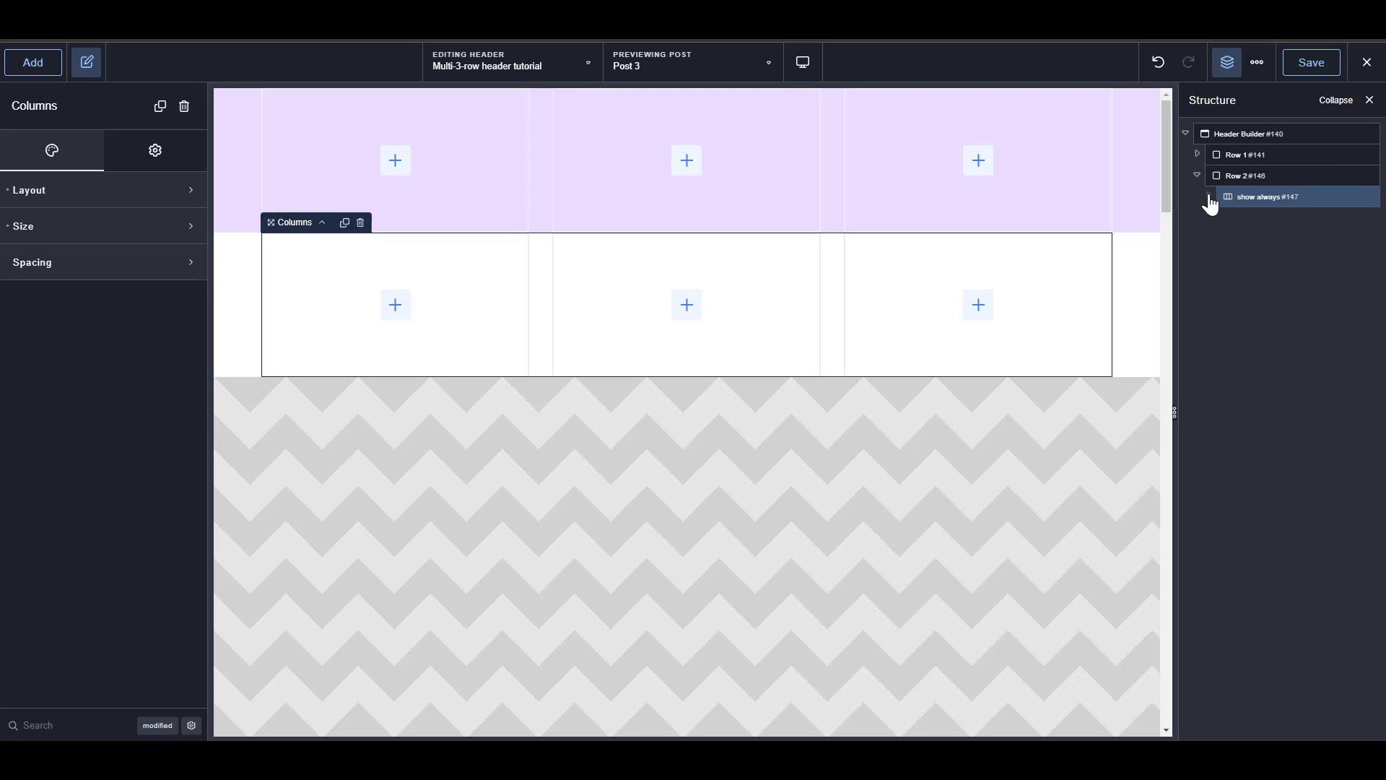
Duplicate Row 2 and rename the copy as Row 3.
left_click(1201, 180)
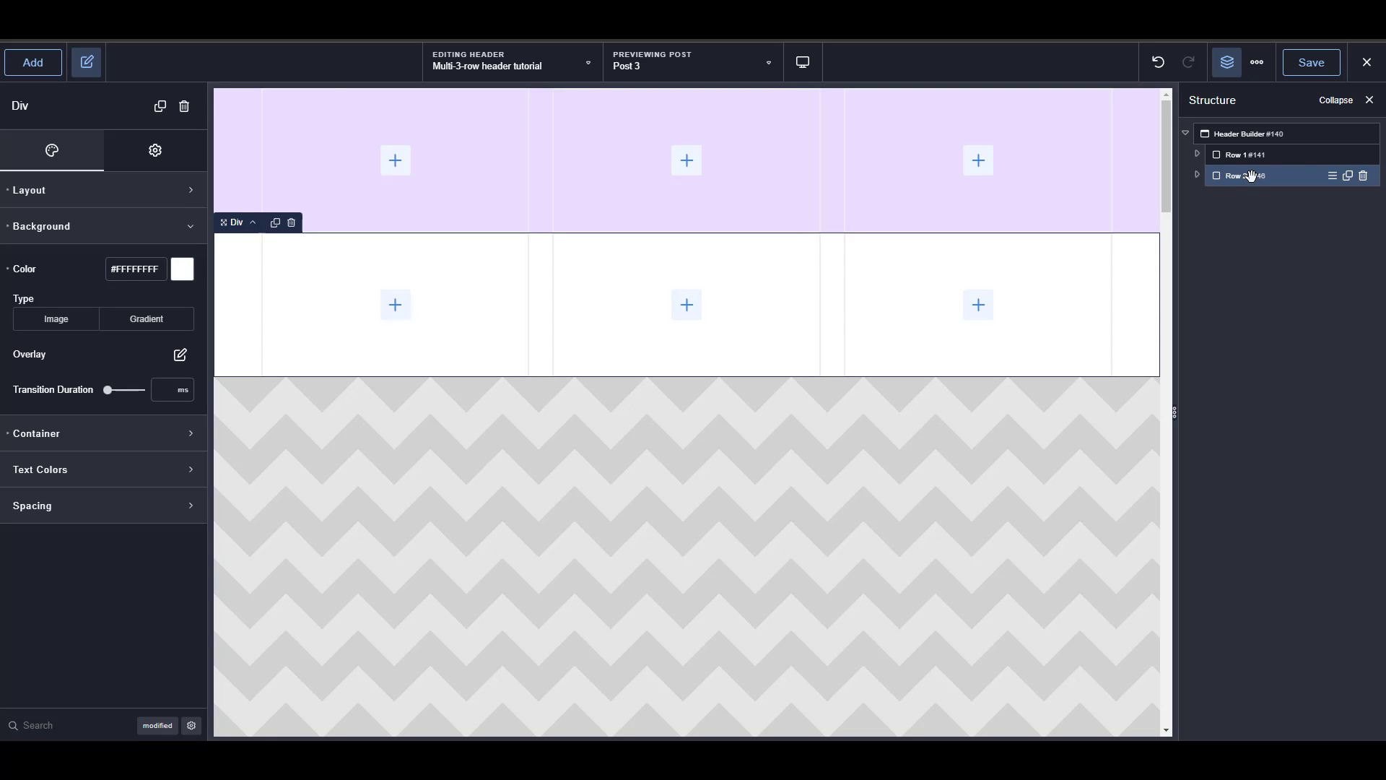
left_click(1347, 176)
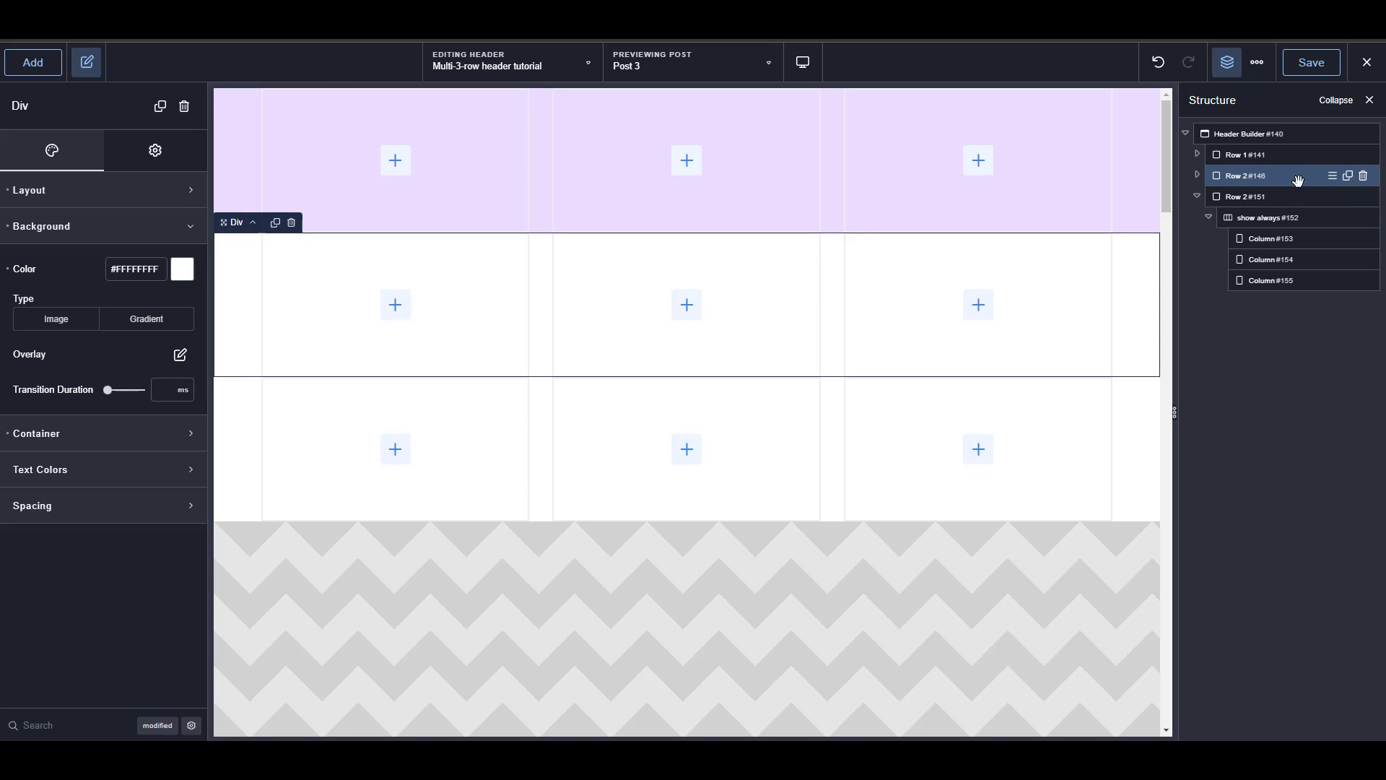
left_click(1247, 197)
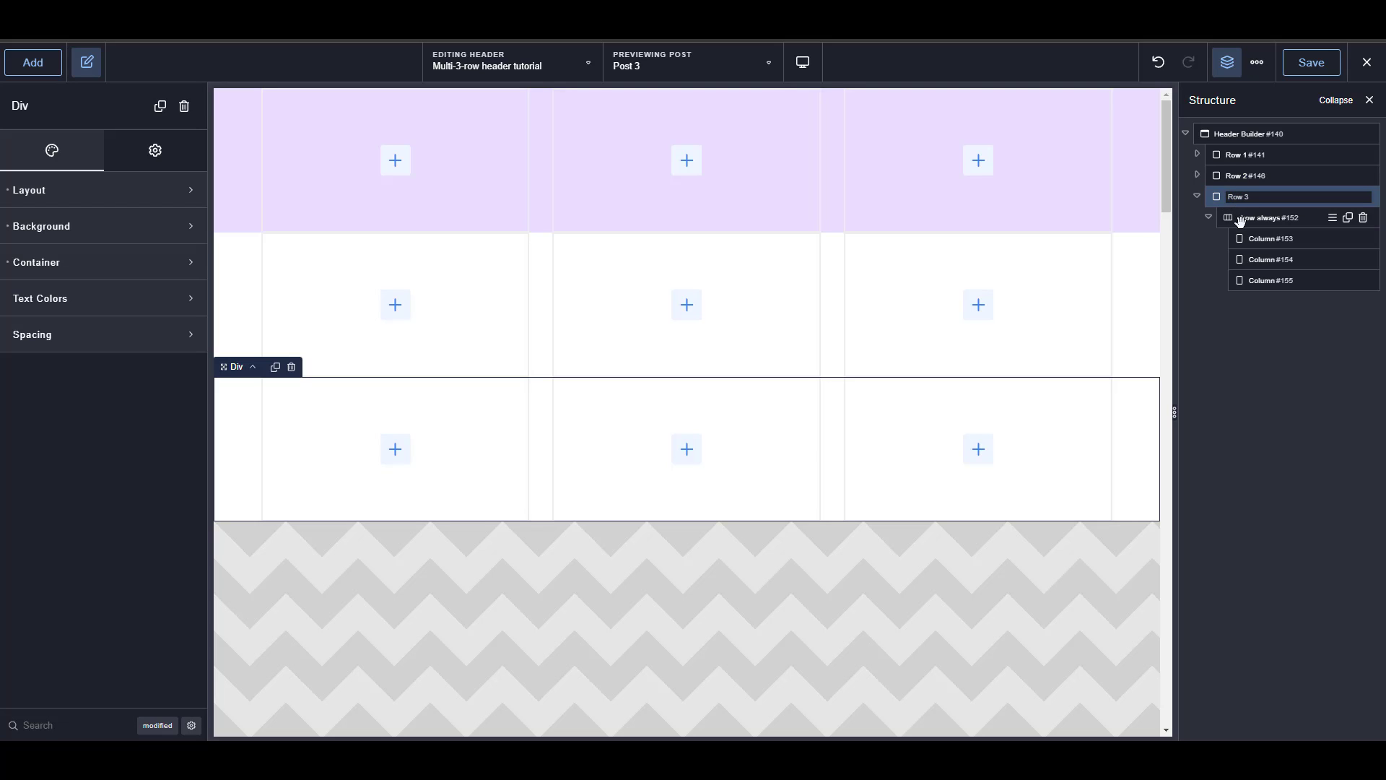
Rename the columns element inside Row 3 as show on sticky.
left_click(1249, 218)
double_click(1250, 218)
type("sho")
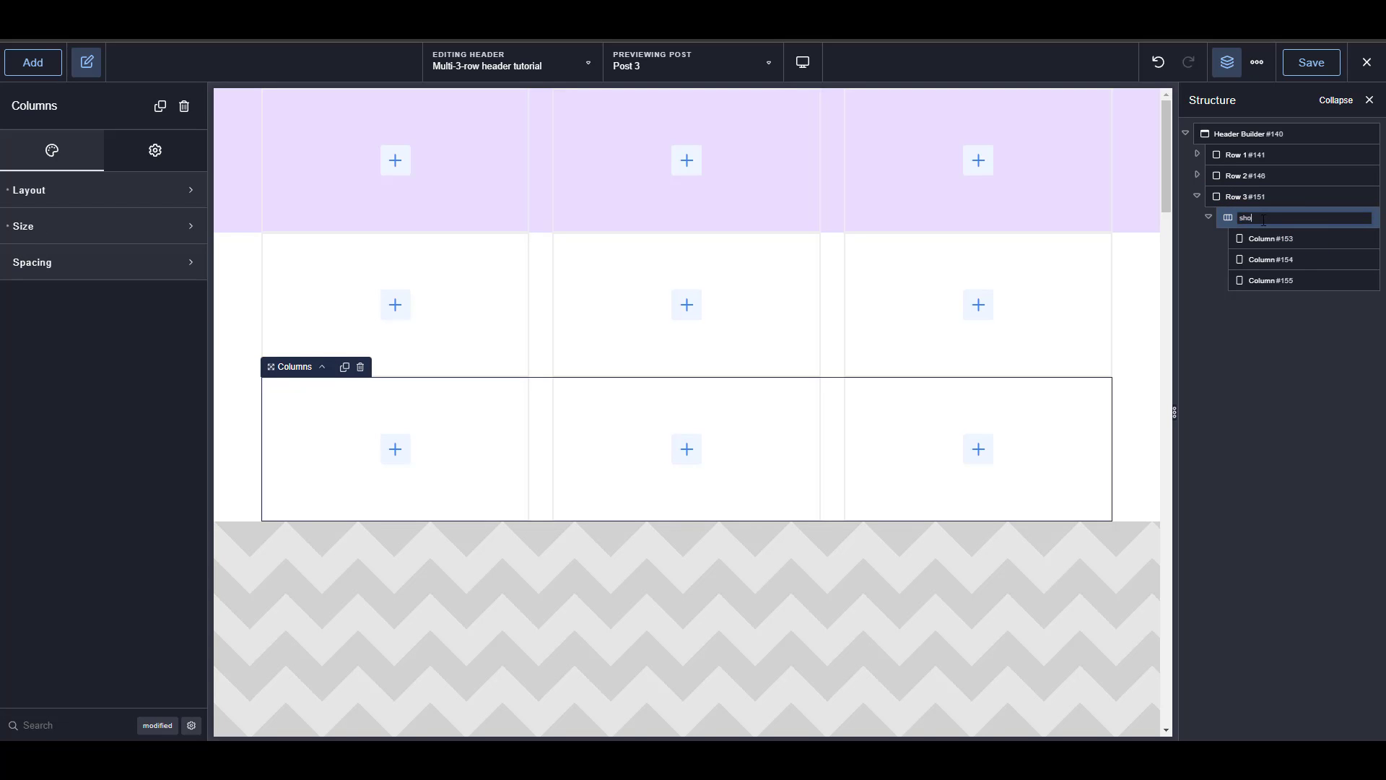
type("w on sticky")
left_click(1226, 218)
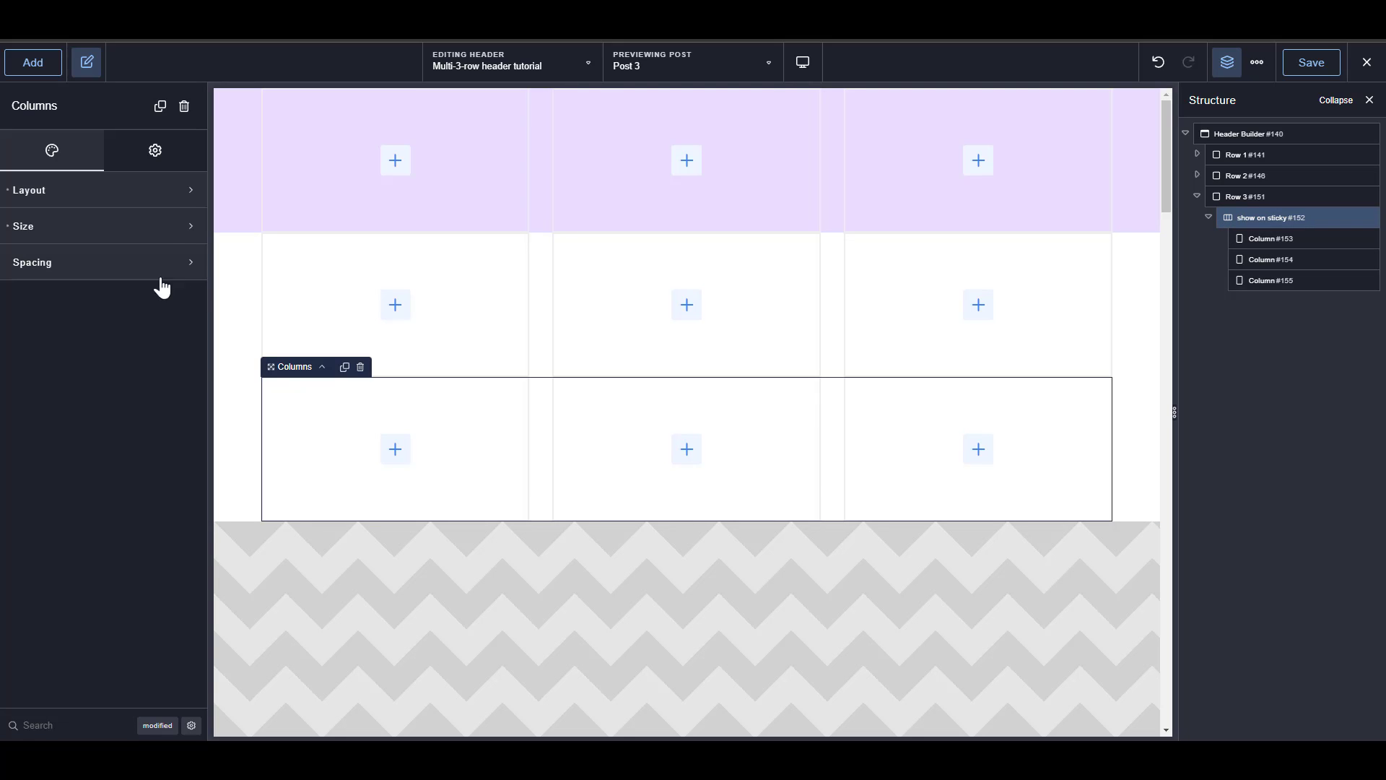
Change the ID of the show on sticky columns to show-on-sticky in the advanced settings.
left_click(172, 150)
left_click(156, 189)
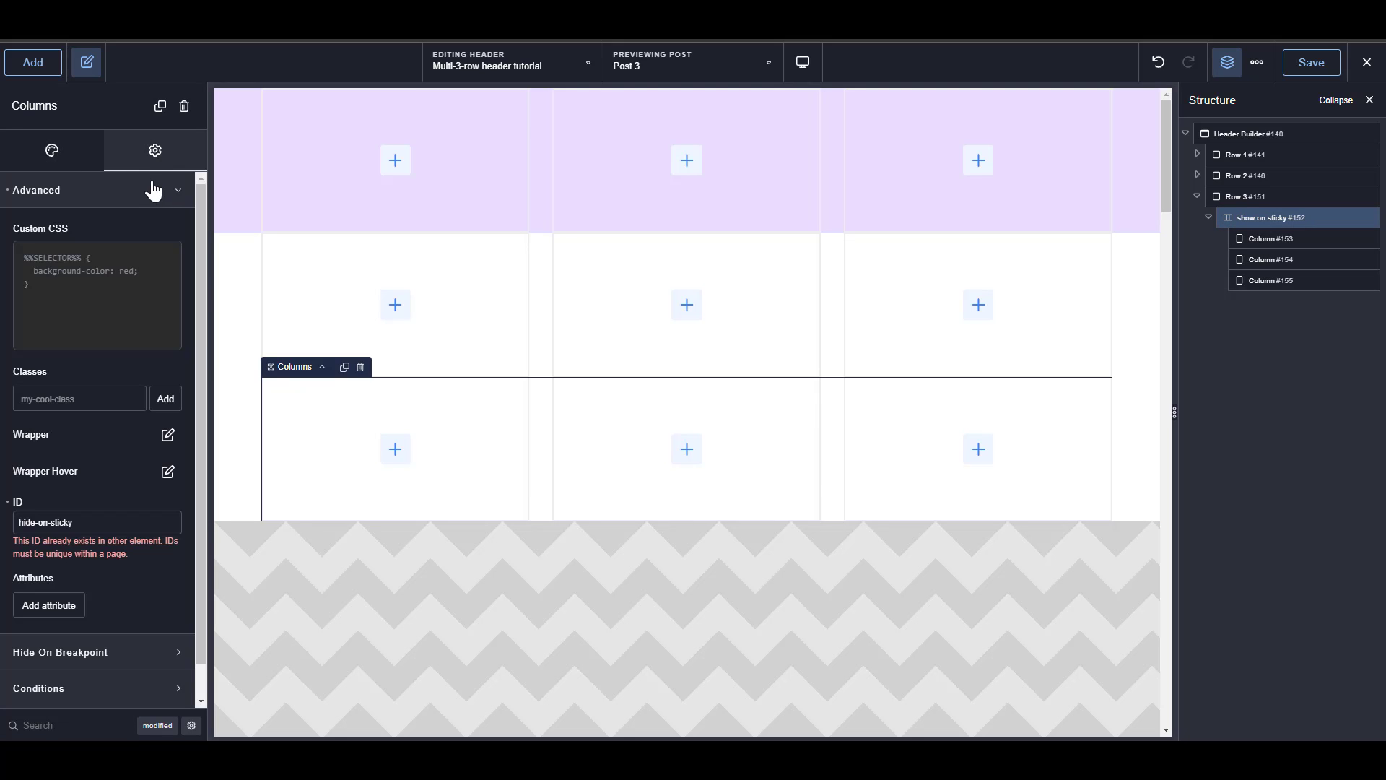
scroll(98, 434, "down", 1)
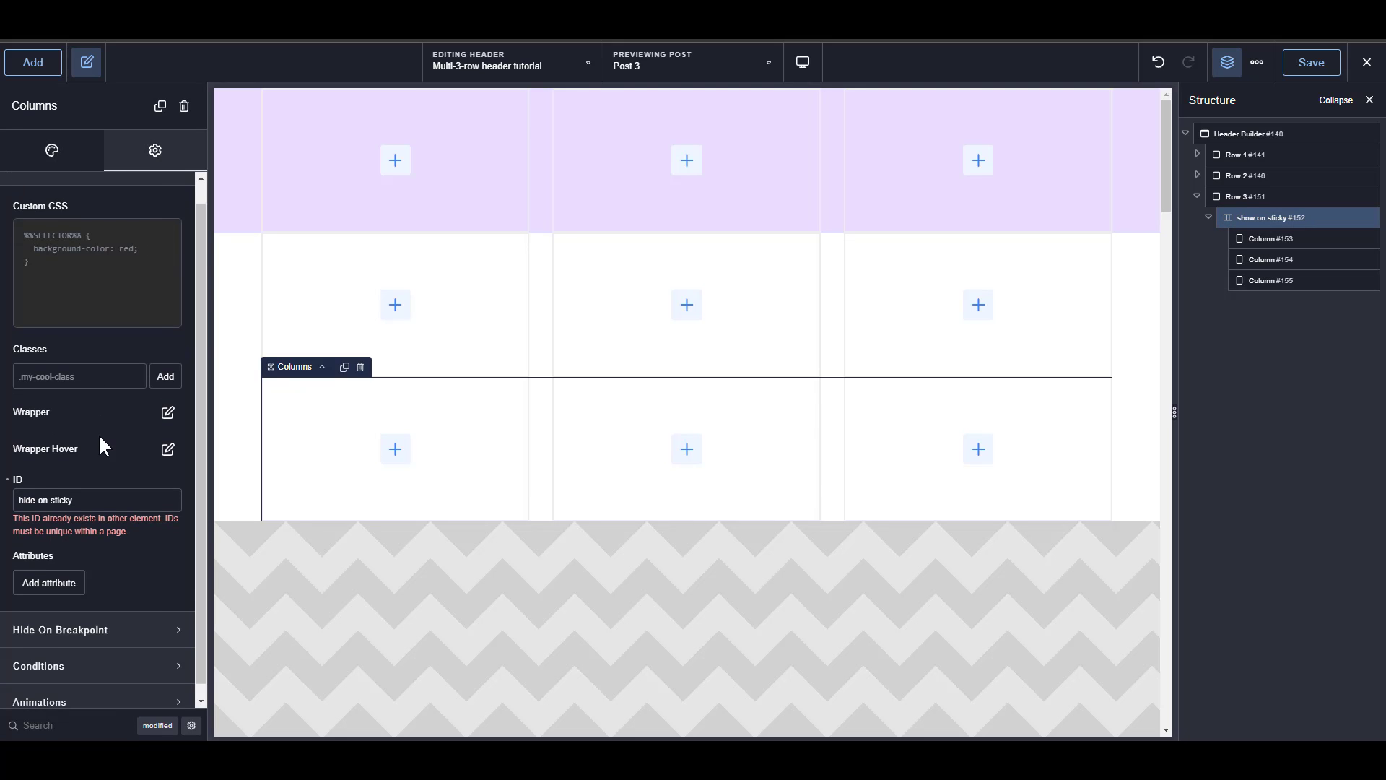
triple_click(118, 492)
key("Home")
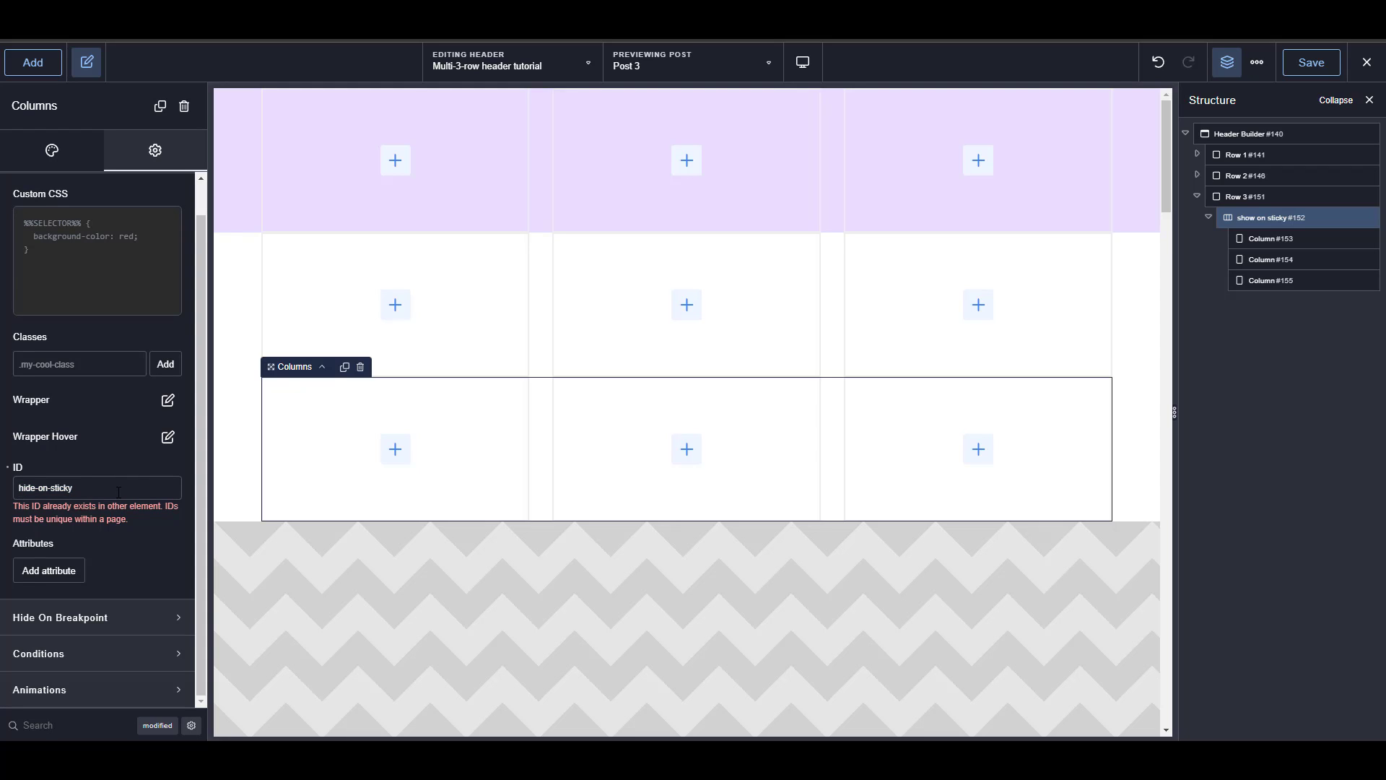
type("show")
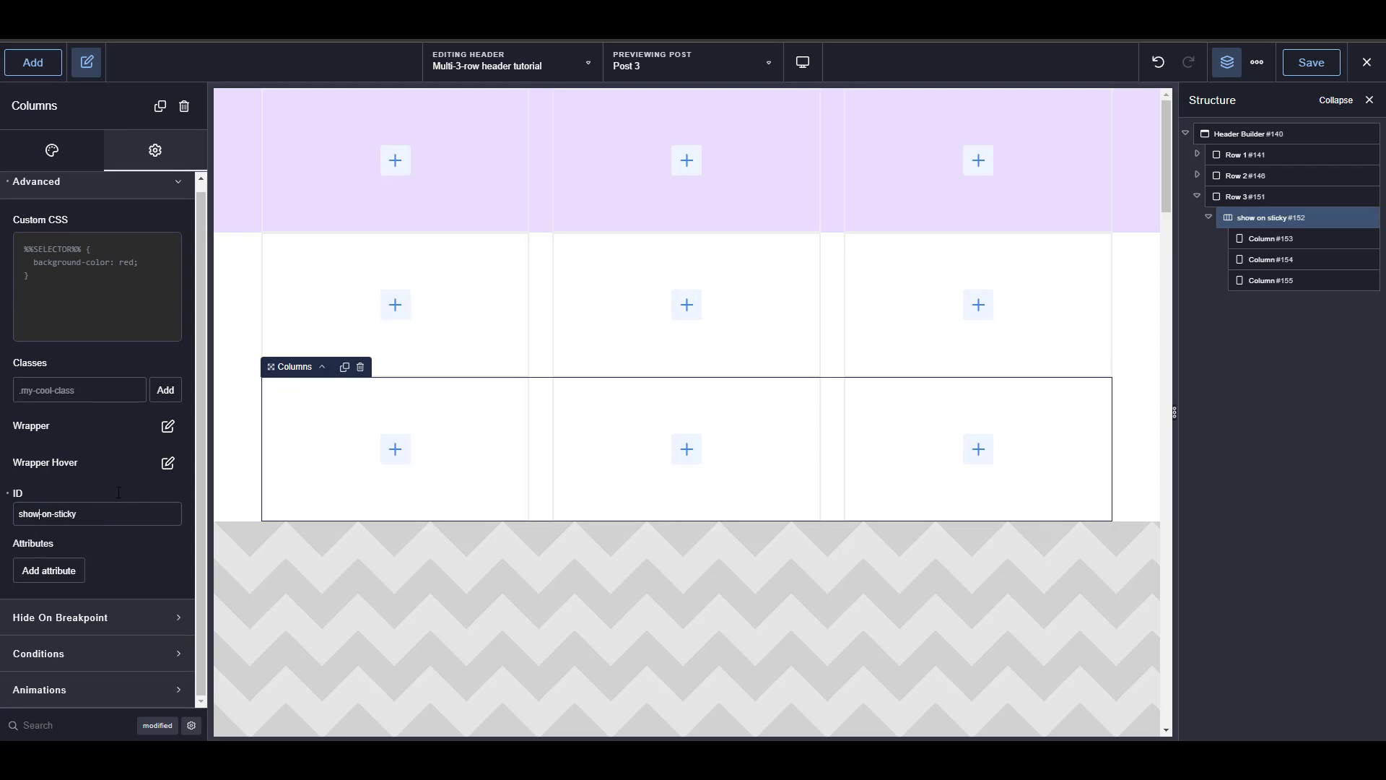
Remove the ID from the show always columns inside Row 2.
left_click(1201, 176)
left_click(1250, 191)
left_click(148, 153)
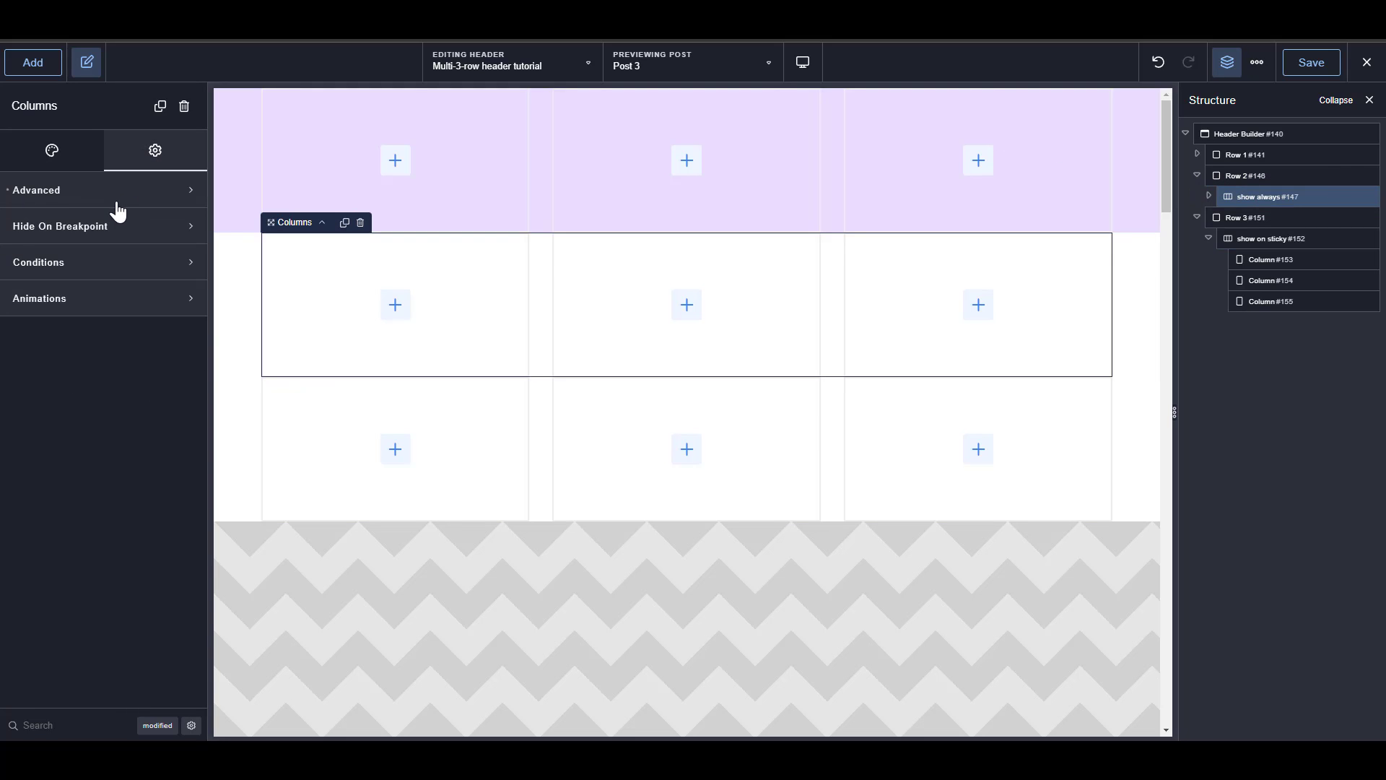
left_click(117, 205)
triple_click(101, 523)
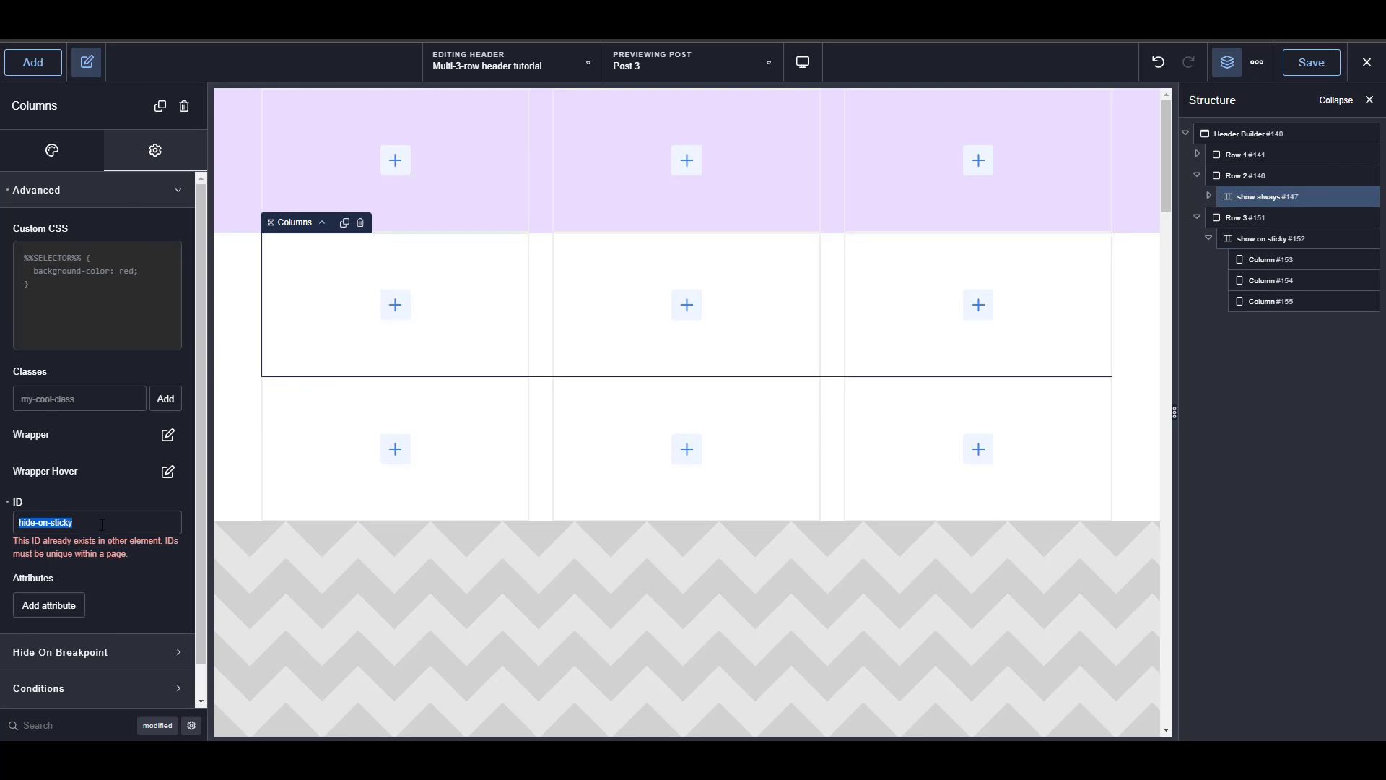
key("BackSpace")
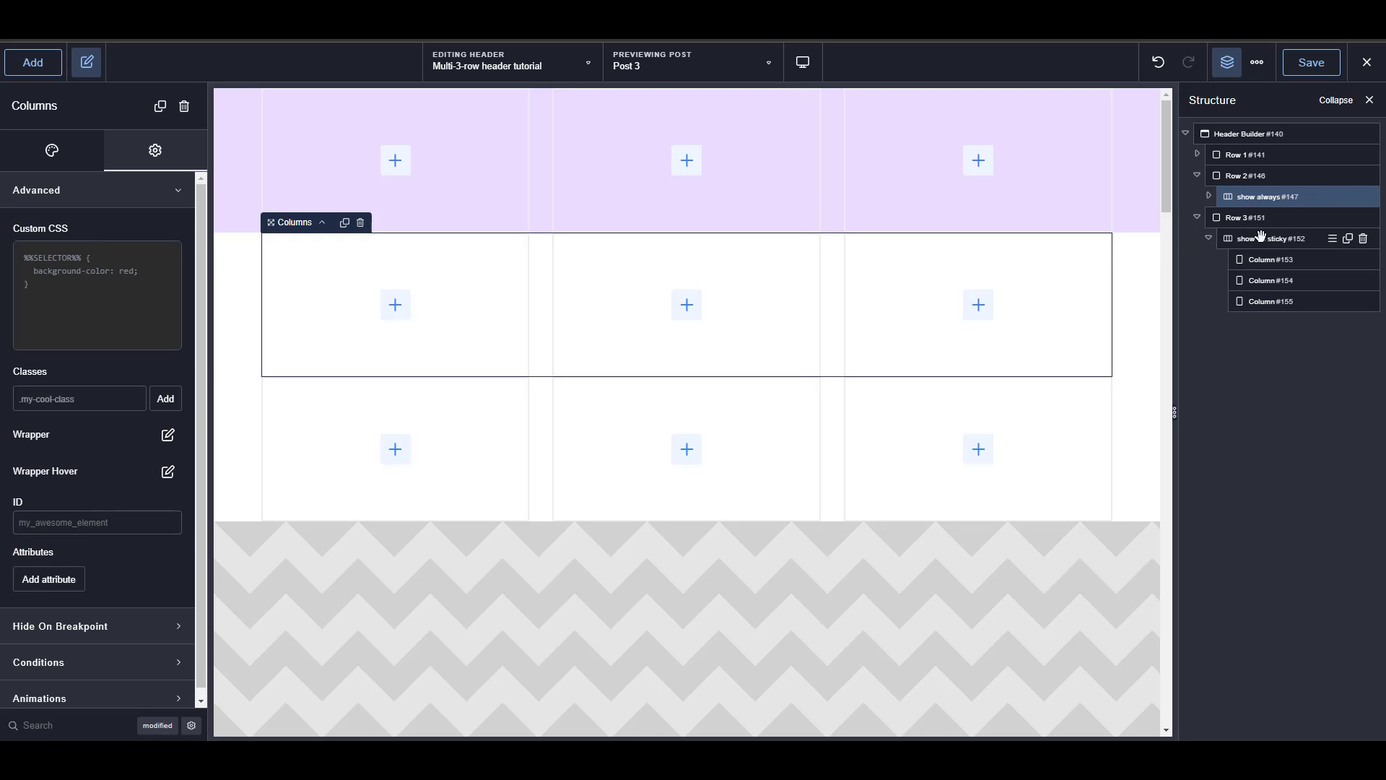
Set the background colour of Row 3 to light blue (#DEF9FF).
left_click(1203, 216)
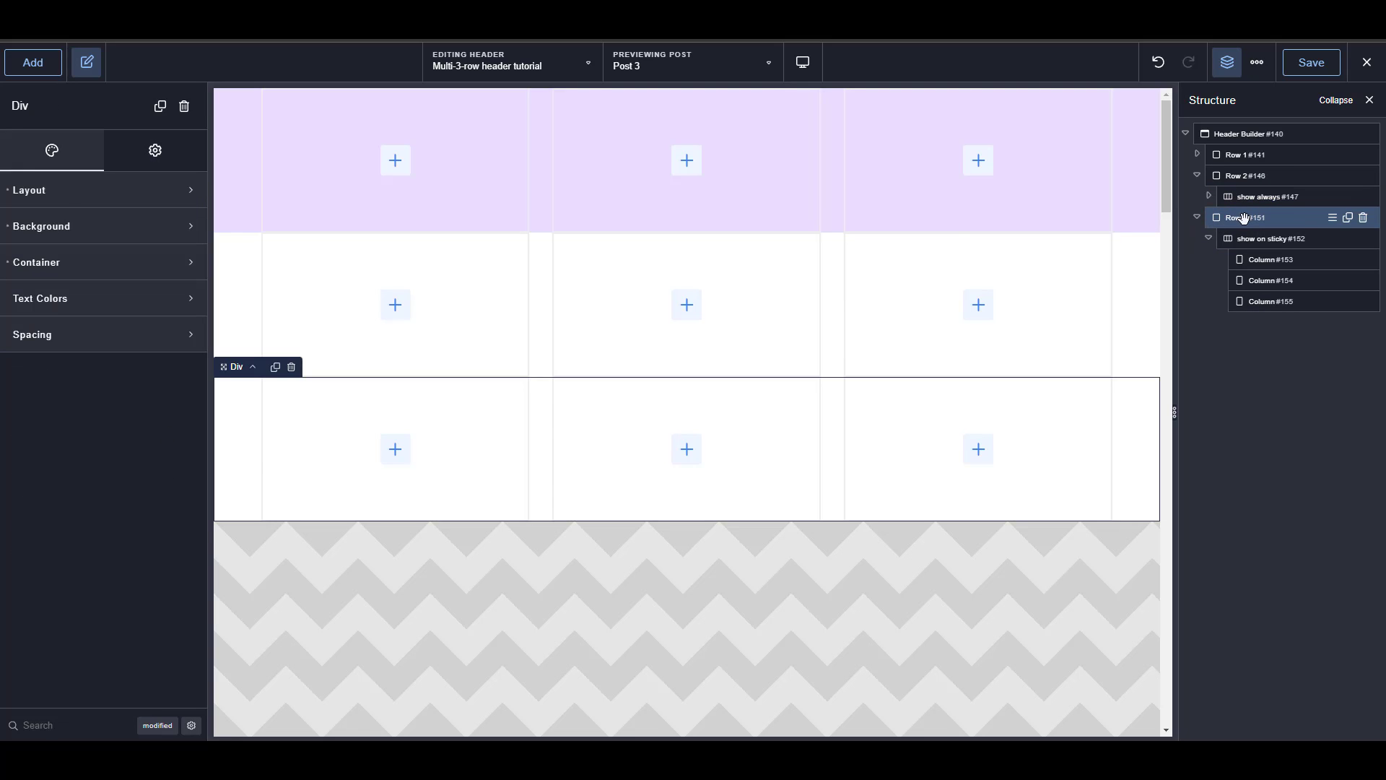
left_click(58, 224)
left_click(182, 269)
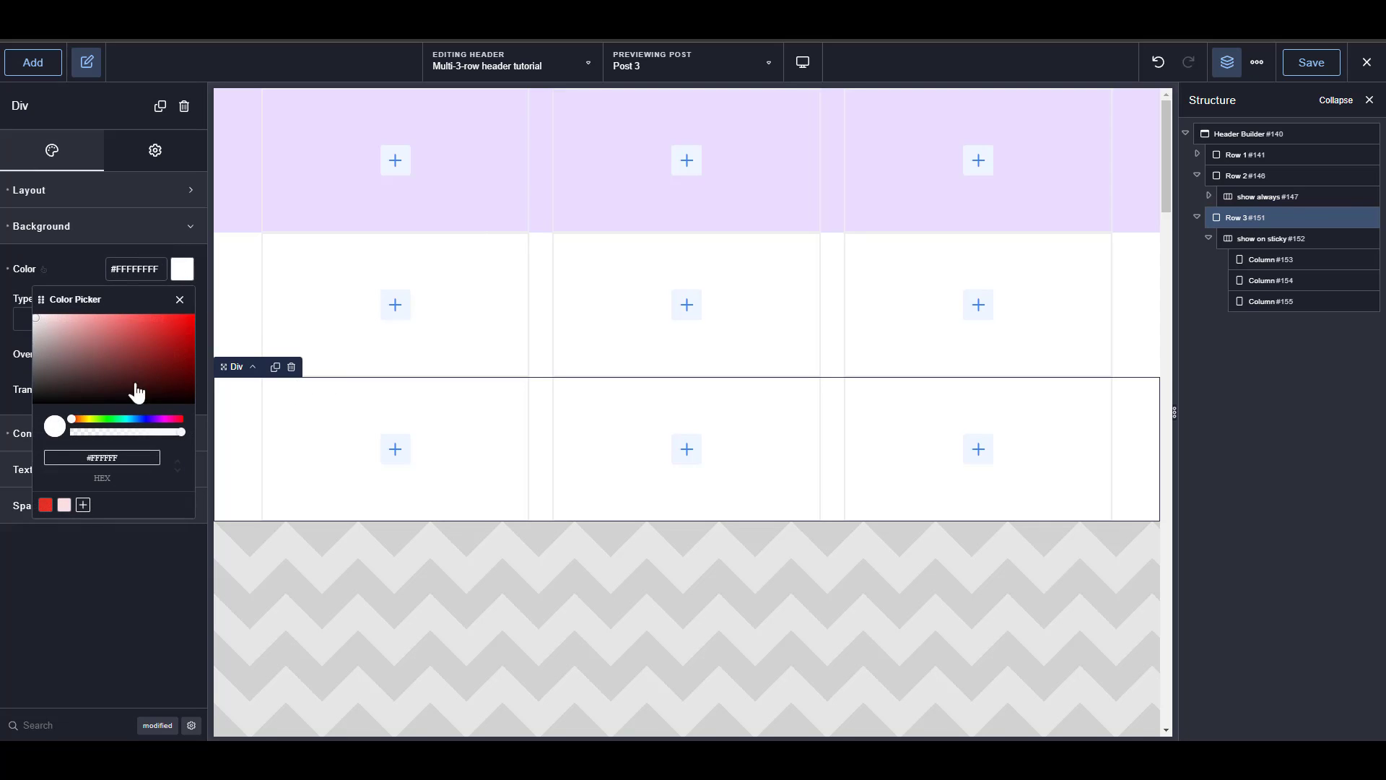
left_click_drag(113, 420, 122, 419)
left_click(57, 318)
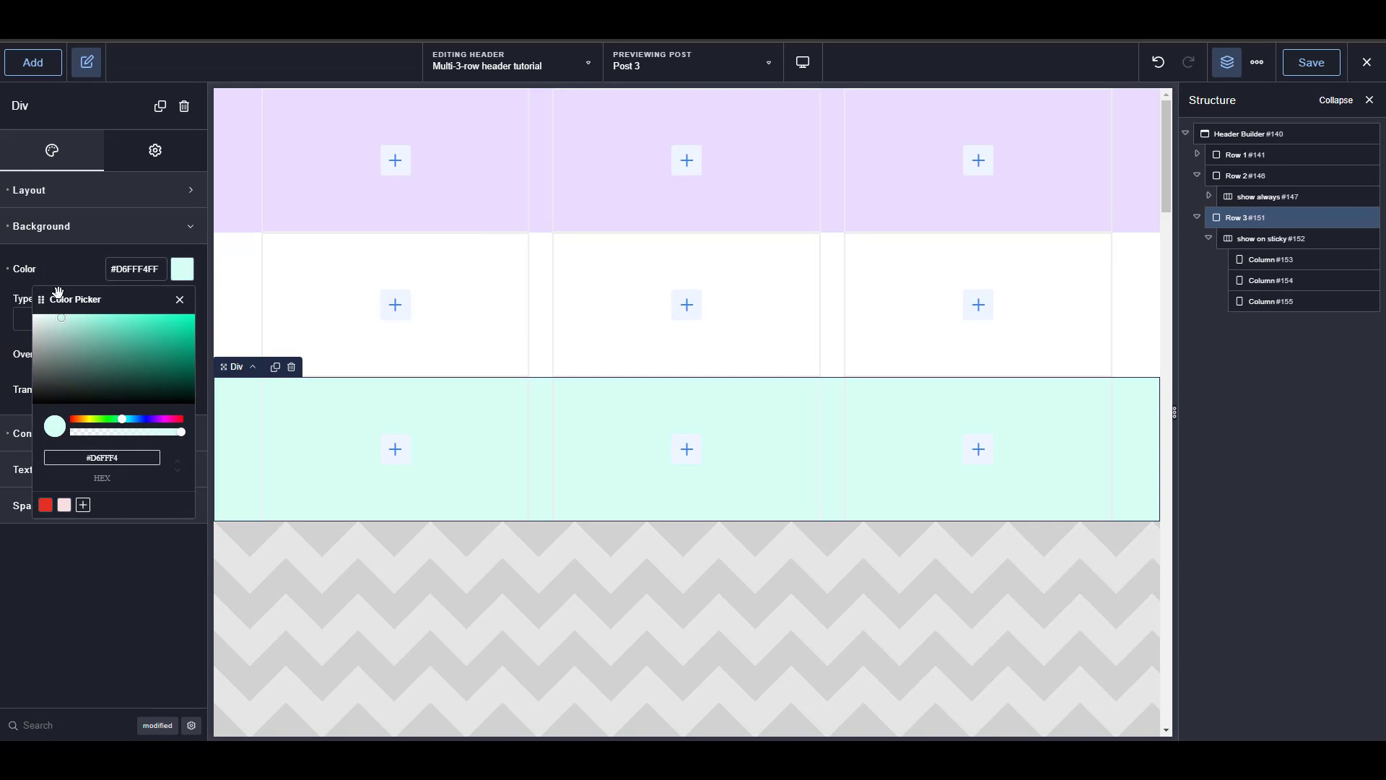
left_click(873, 357)
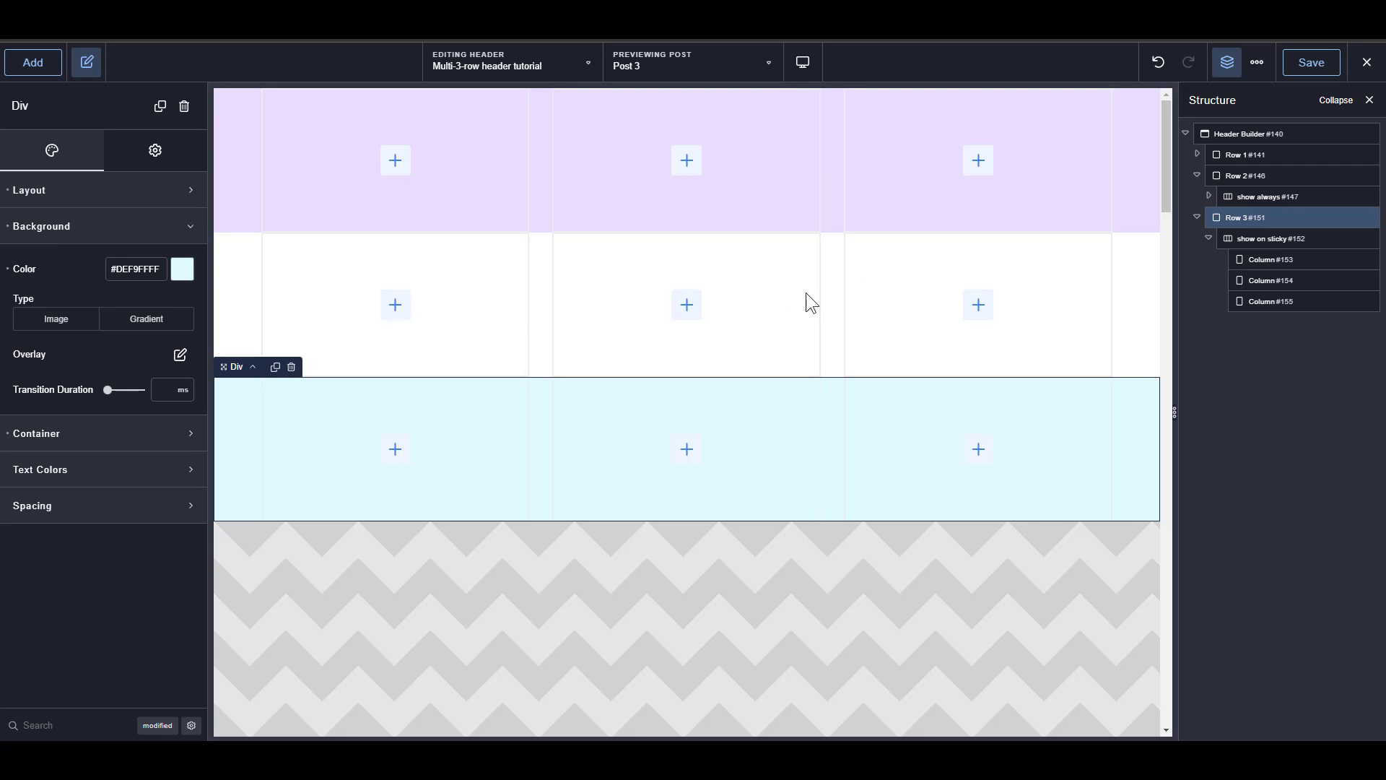
Add a heading with the h3 tag to the middle column of Row 1.
left_click(683, 160)
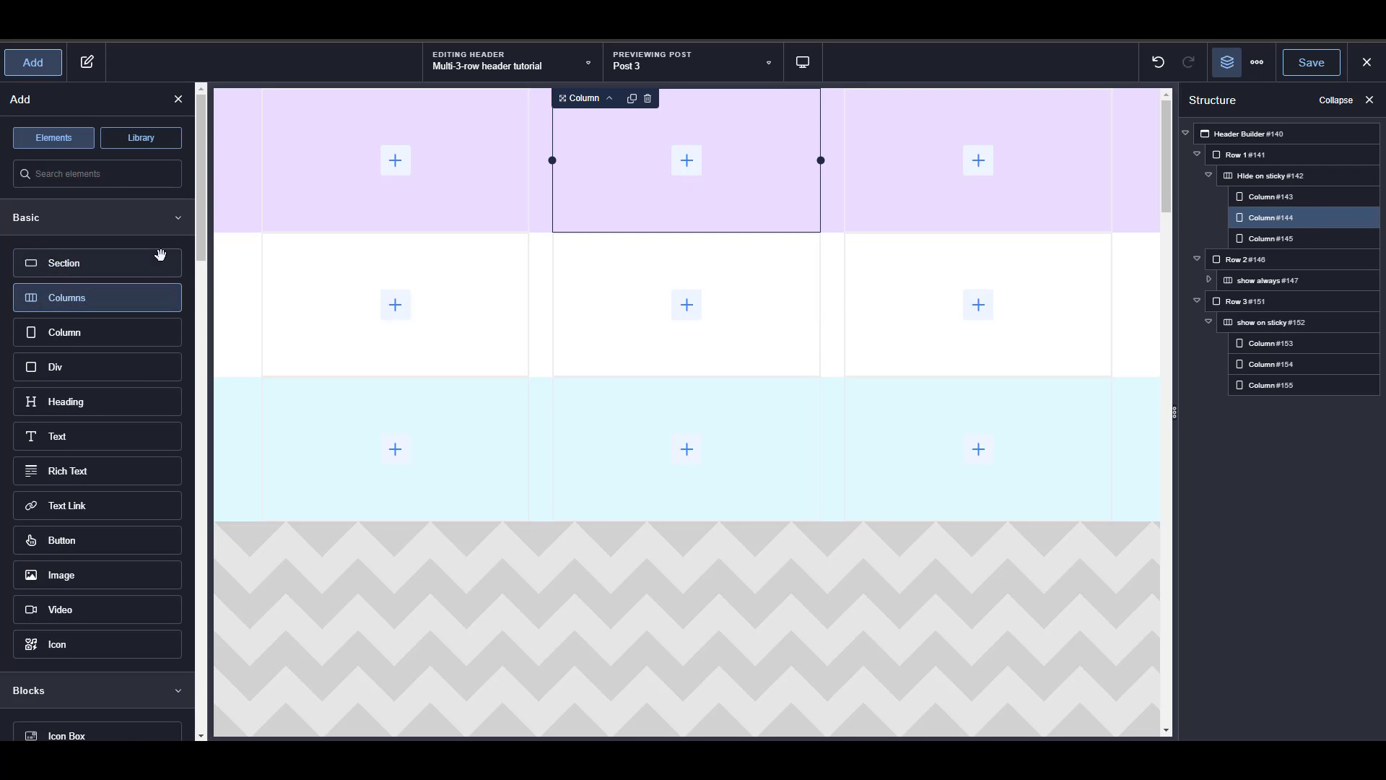
type("hea")
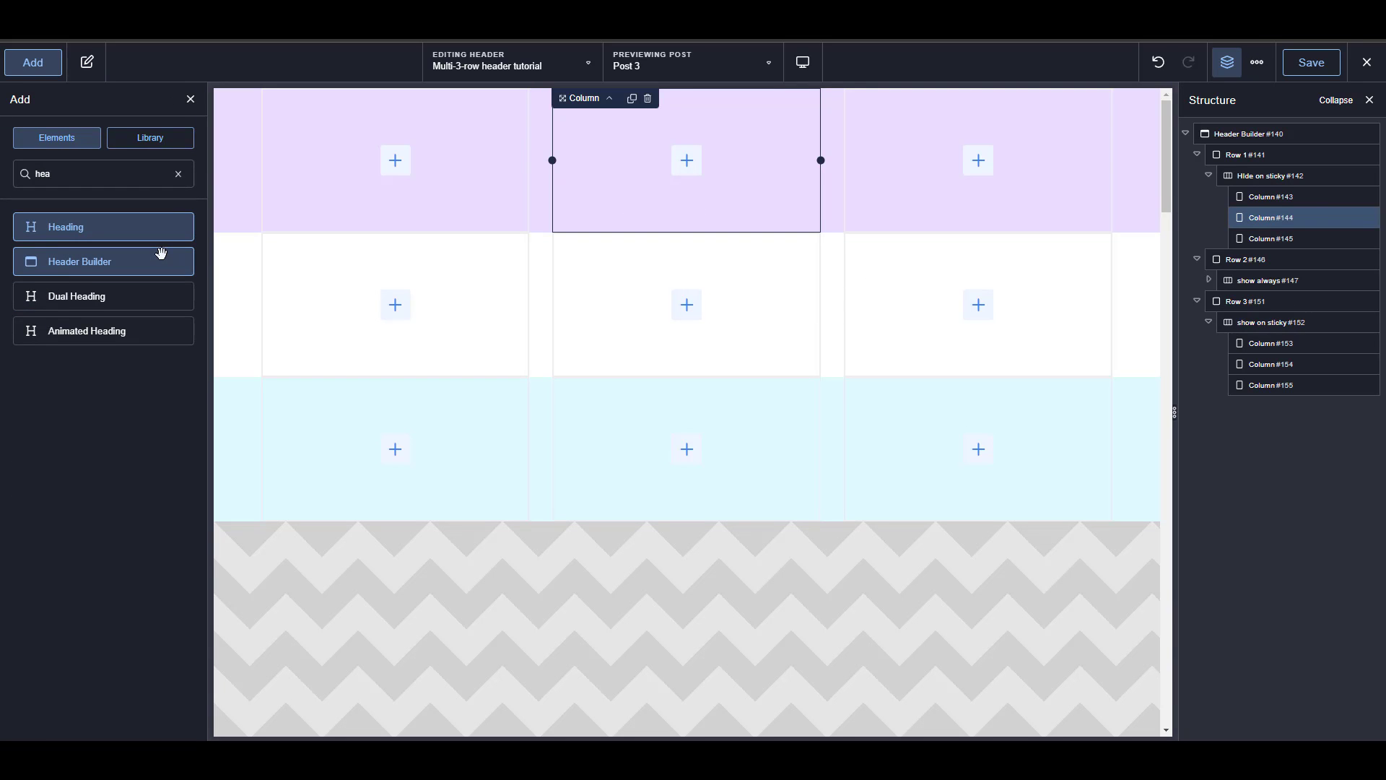
left_click(134, 228)
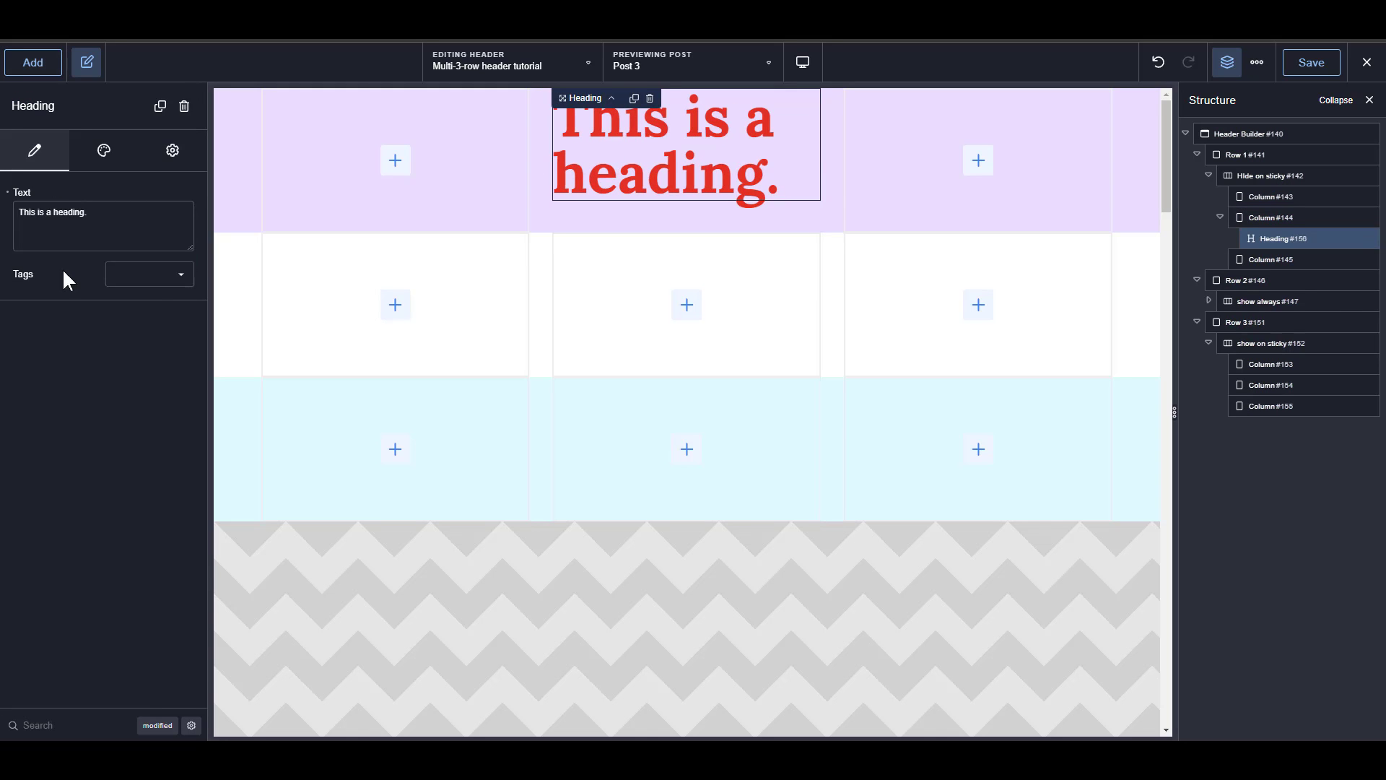
left_click(154, 275)
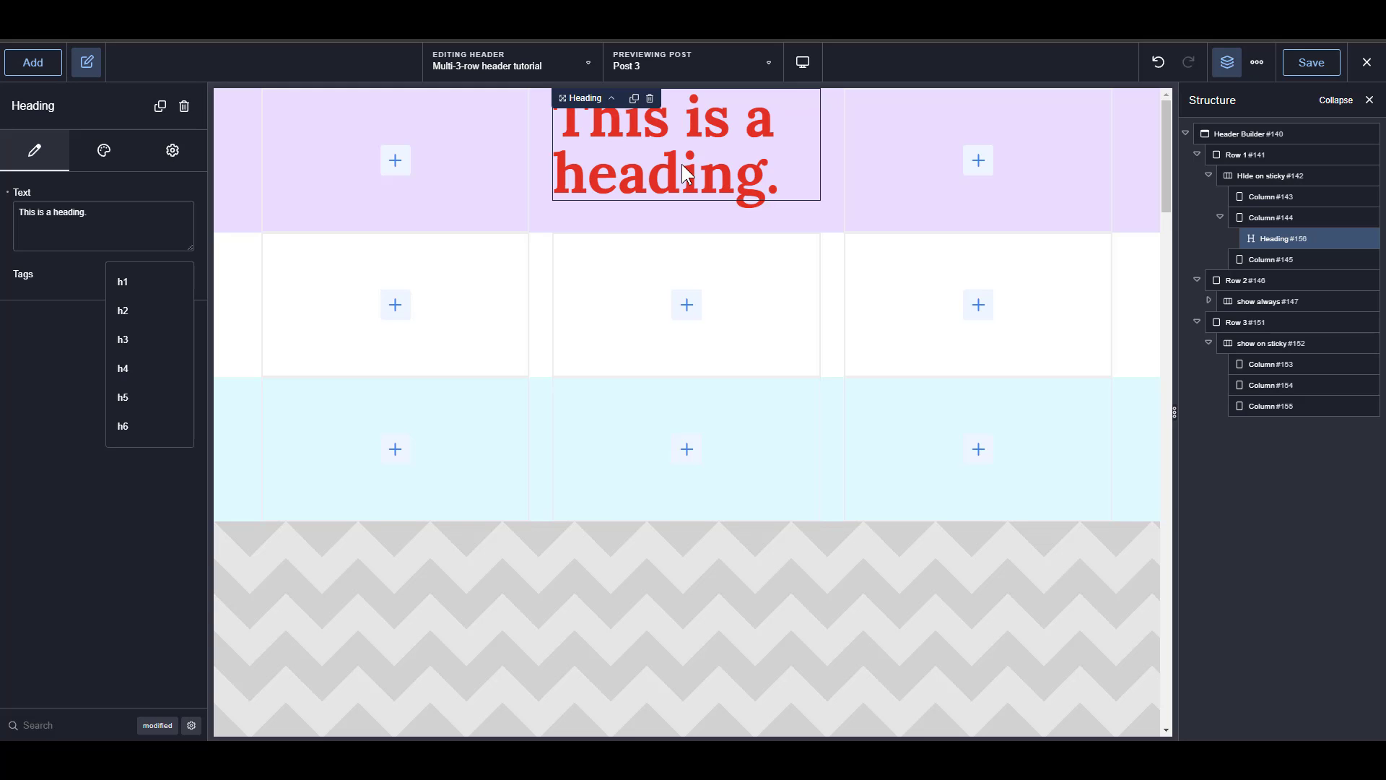
left_click(137, 340)
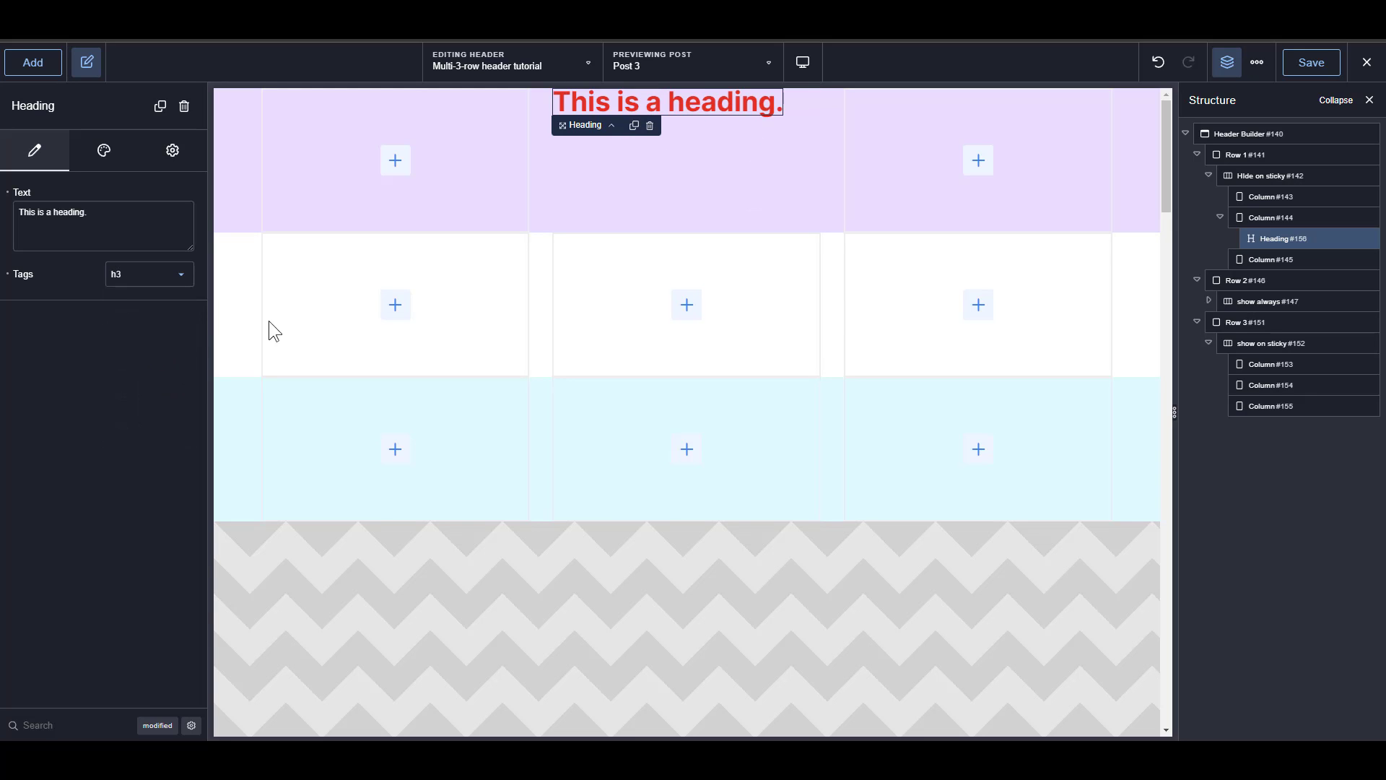
Centre the contents of Row 1's middle column both horizontally and vertically.
left_click(729, 150)
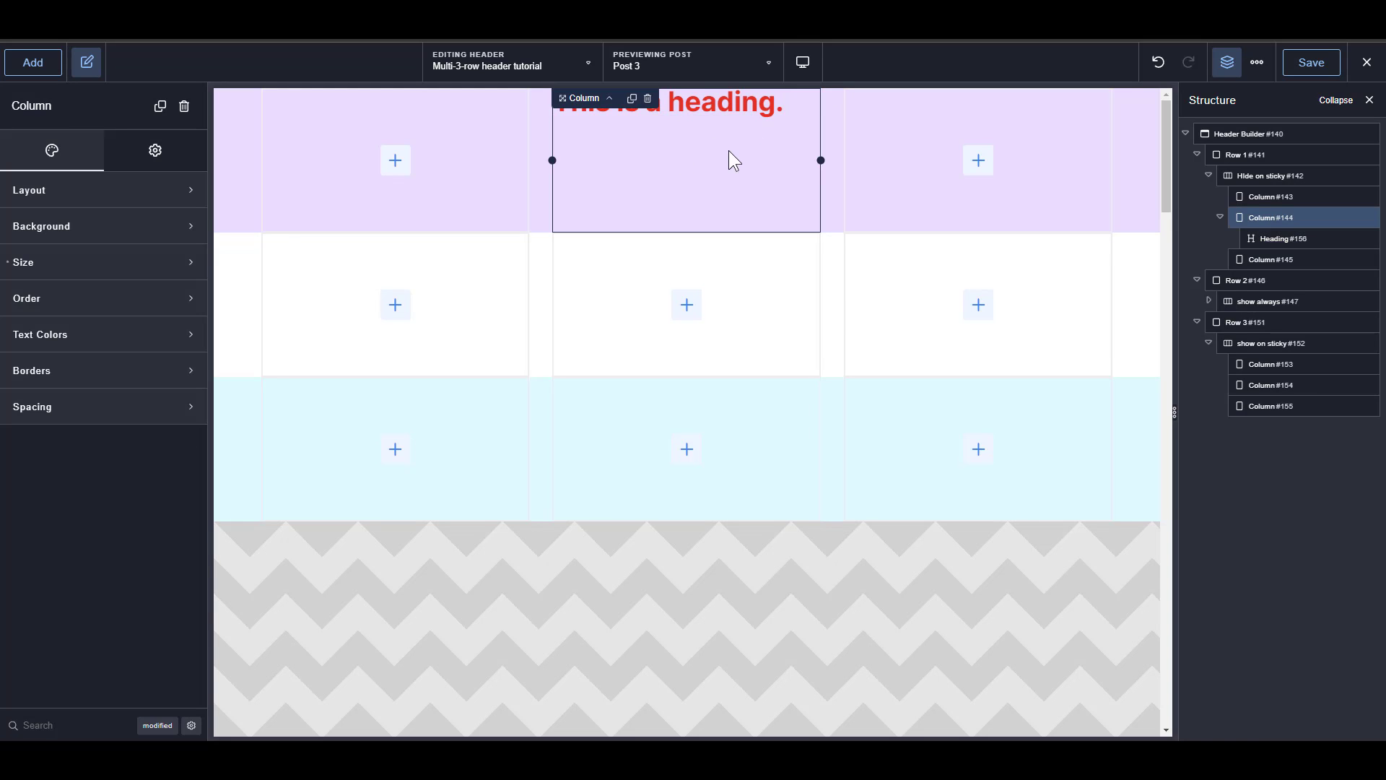
left_click(138, 189)
left_click(160, 233)
left_click(160, 267)
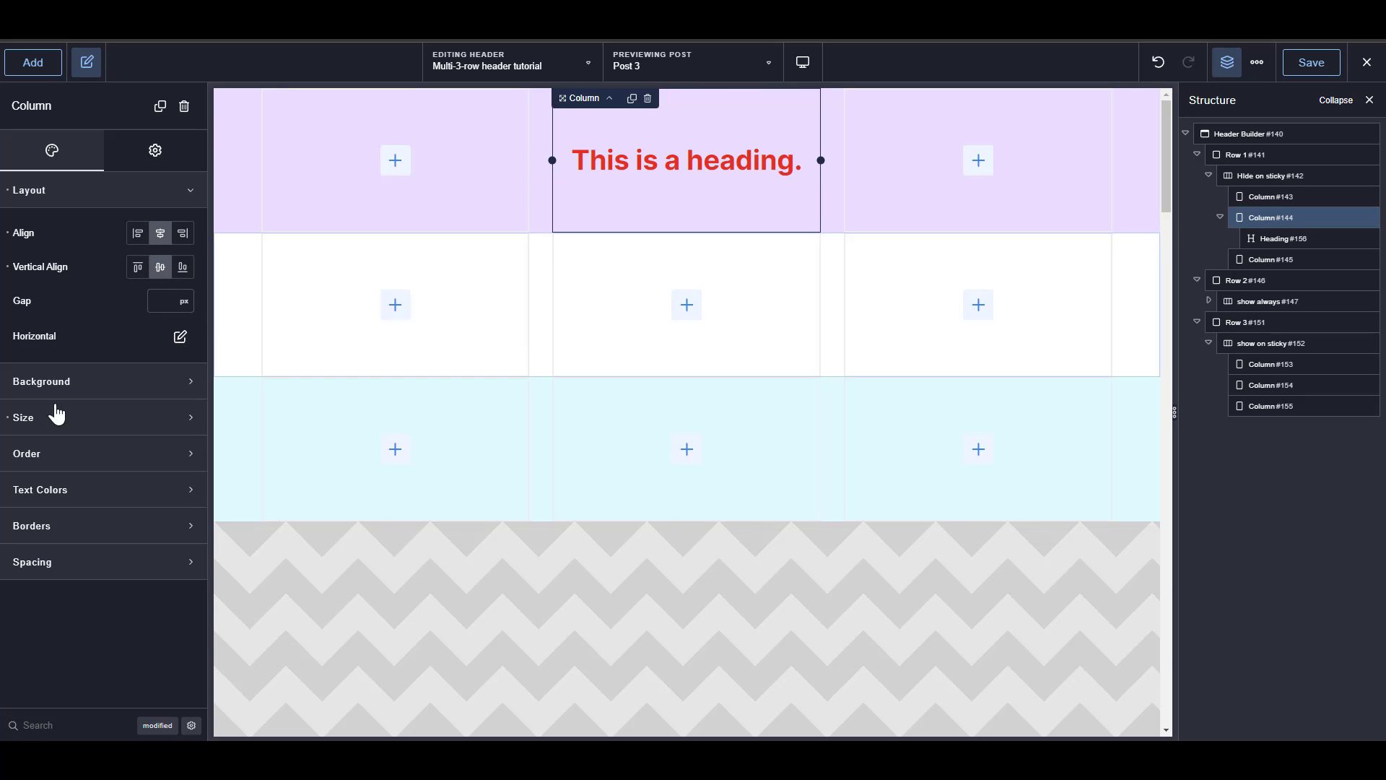
Set the top and bottom padding of Row 1's middle column to 2 rem.
left_click(160, 426)
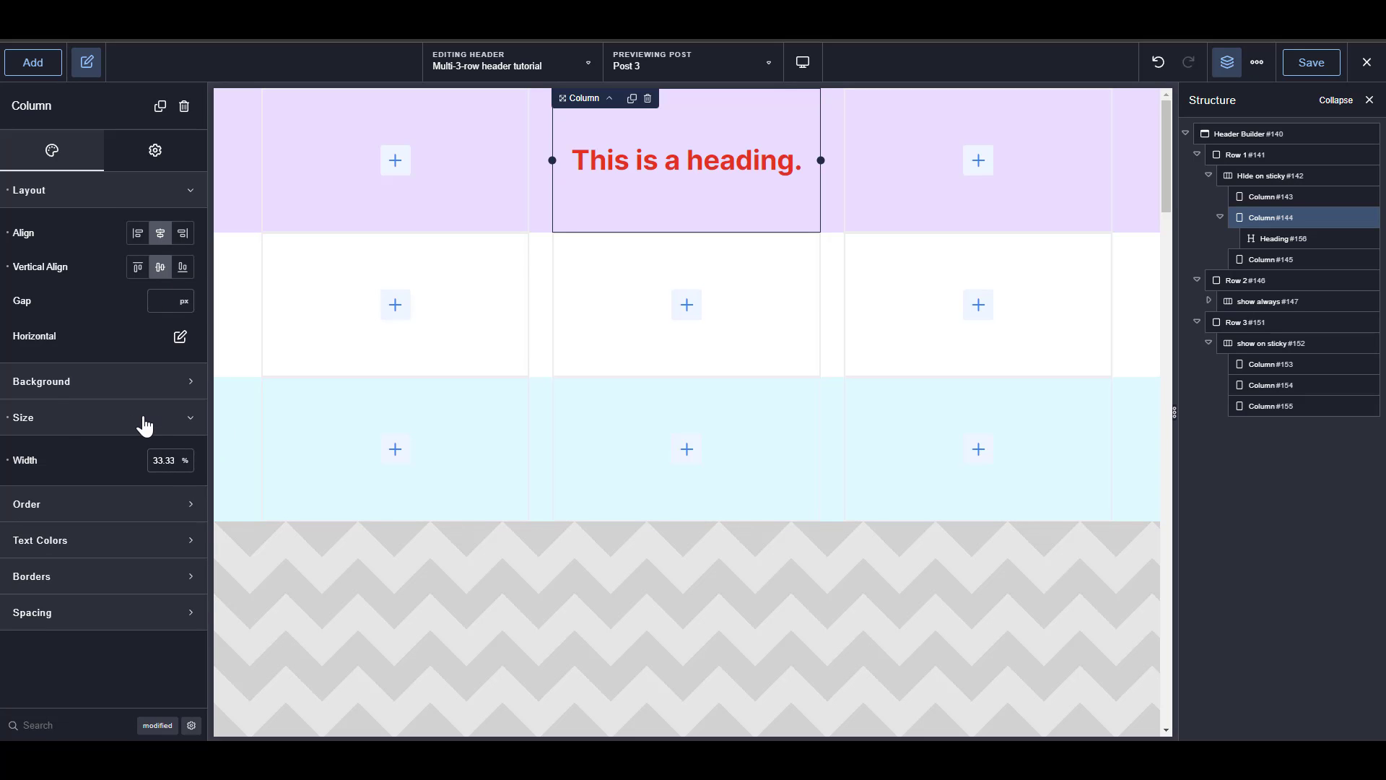
left_click(161, 620)
scroll(140, 625, "down", 2)
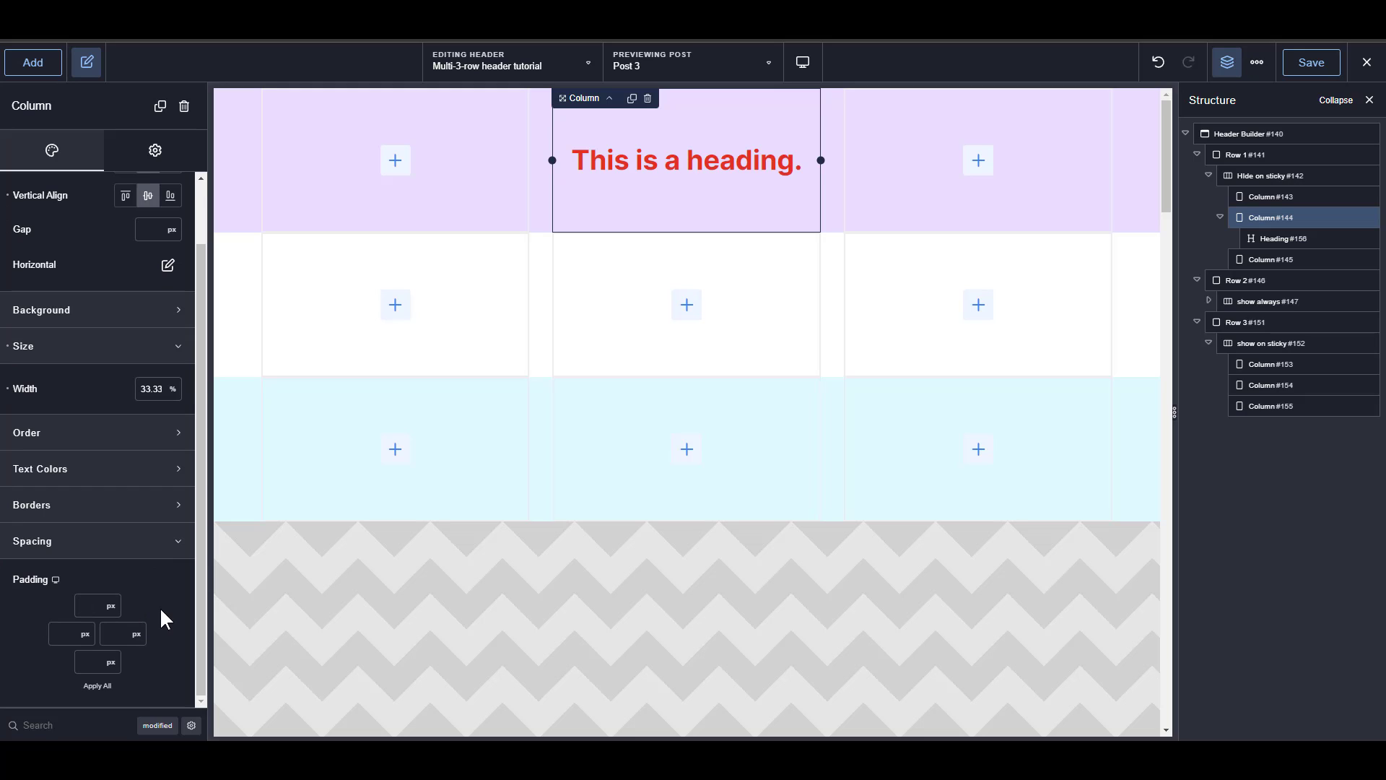
type("2")
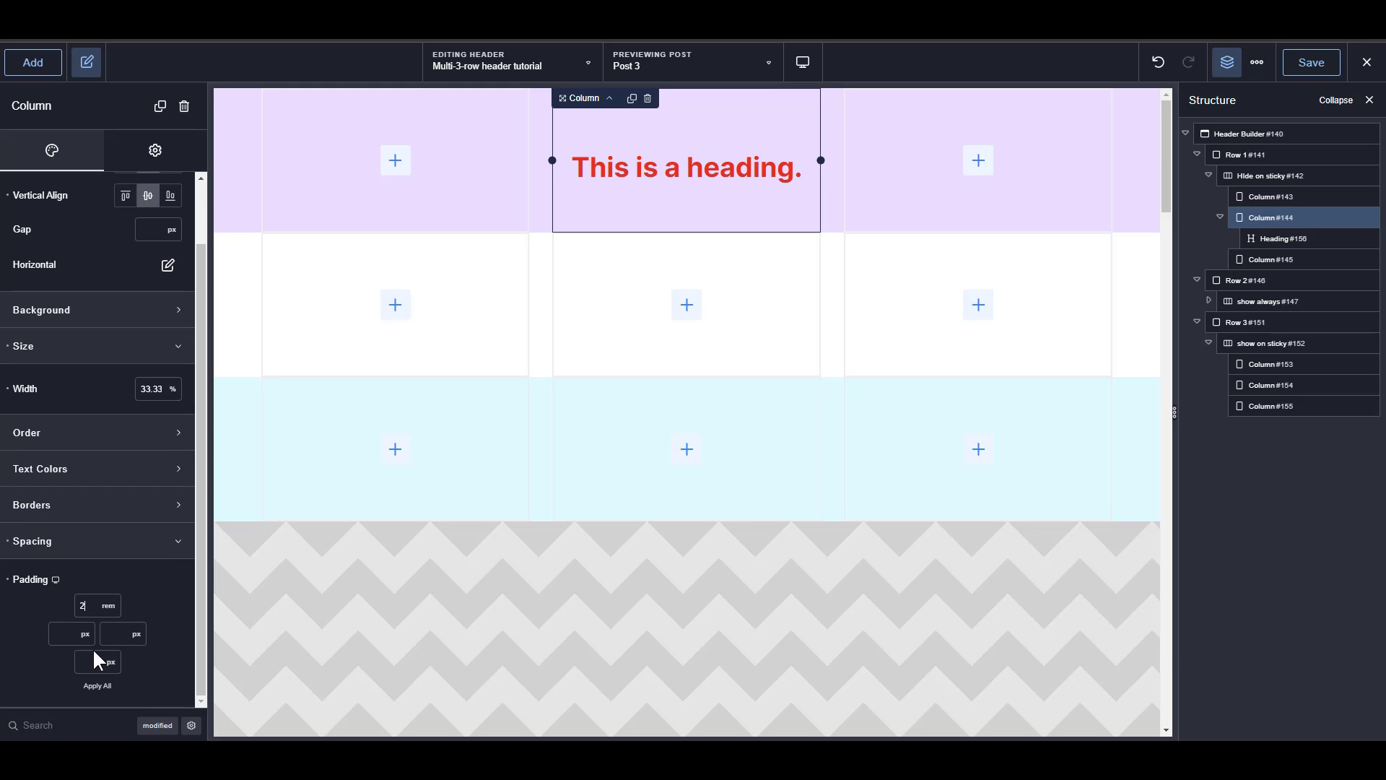
type("rem2rem")
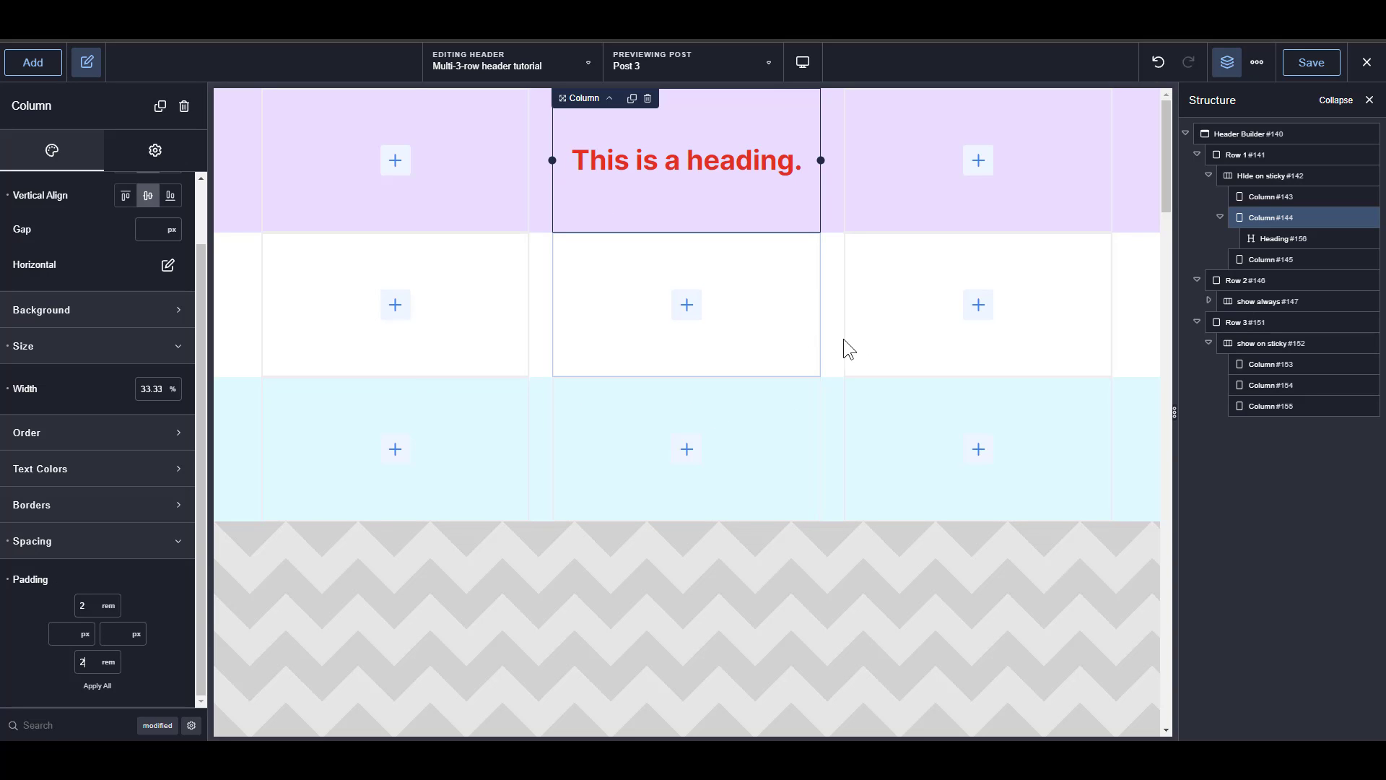
Copy the middle column's design onto the other two columns of Row 1.
right_click(756, 117)
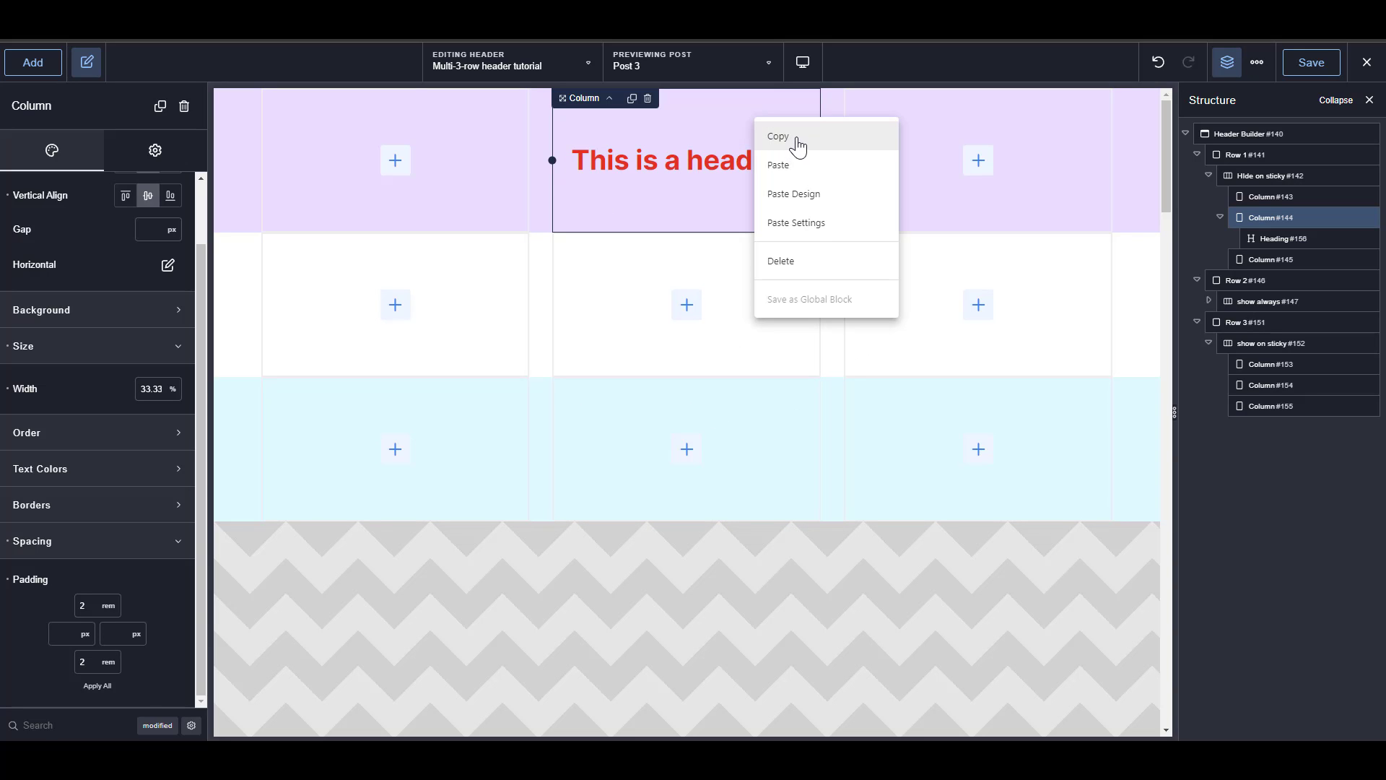
left_click(794, 139)
right_click(871, 132)
left_click(935, 206)
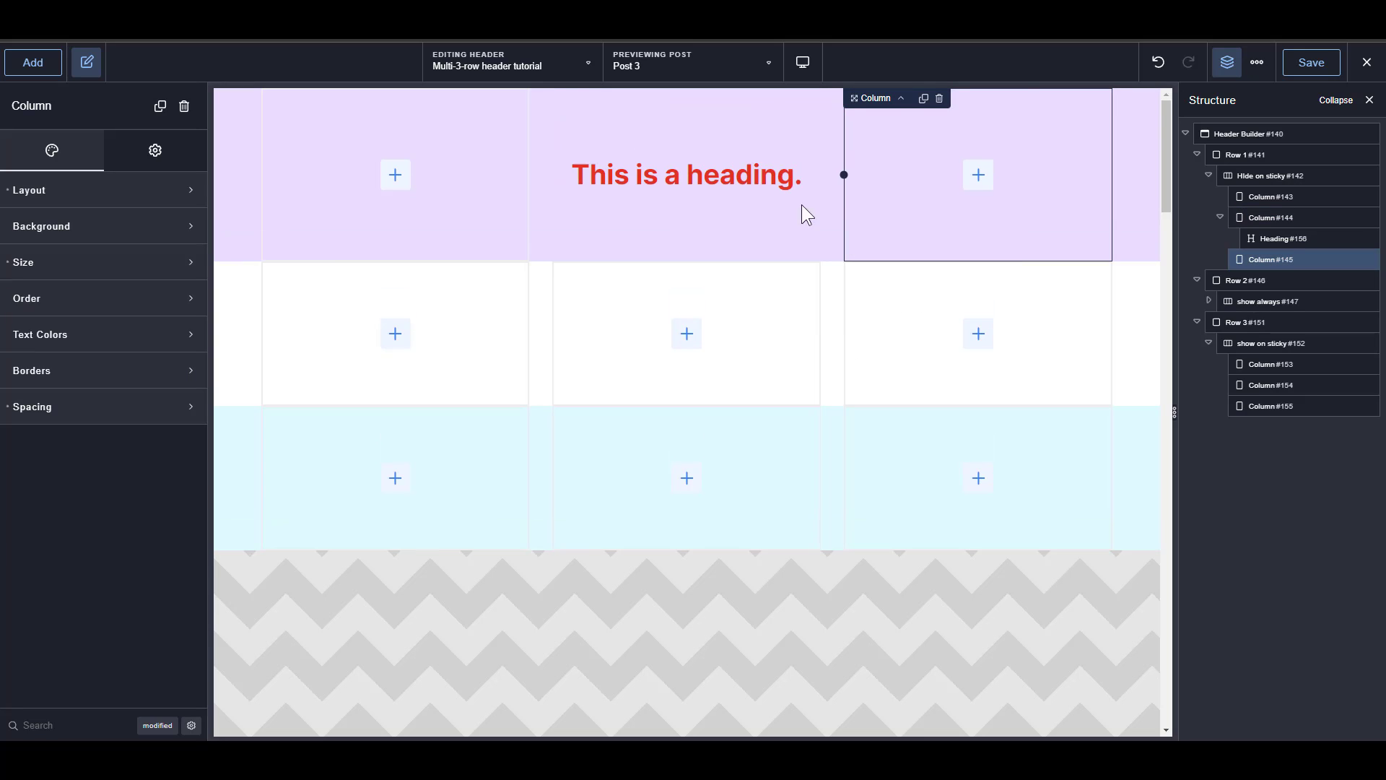
right_click(470, 183)
left_click(523, 260)
Paste the copied column design onto all three columns of Row 3 and check their spacing settings.
right_click(465, 467)
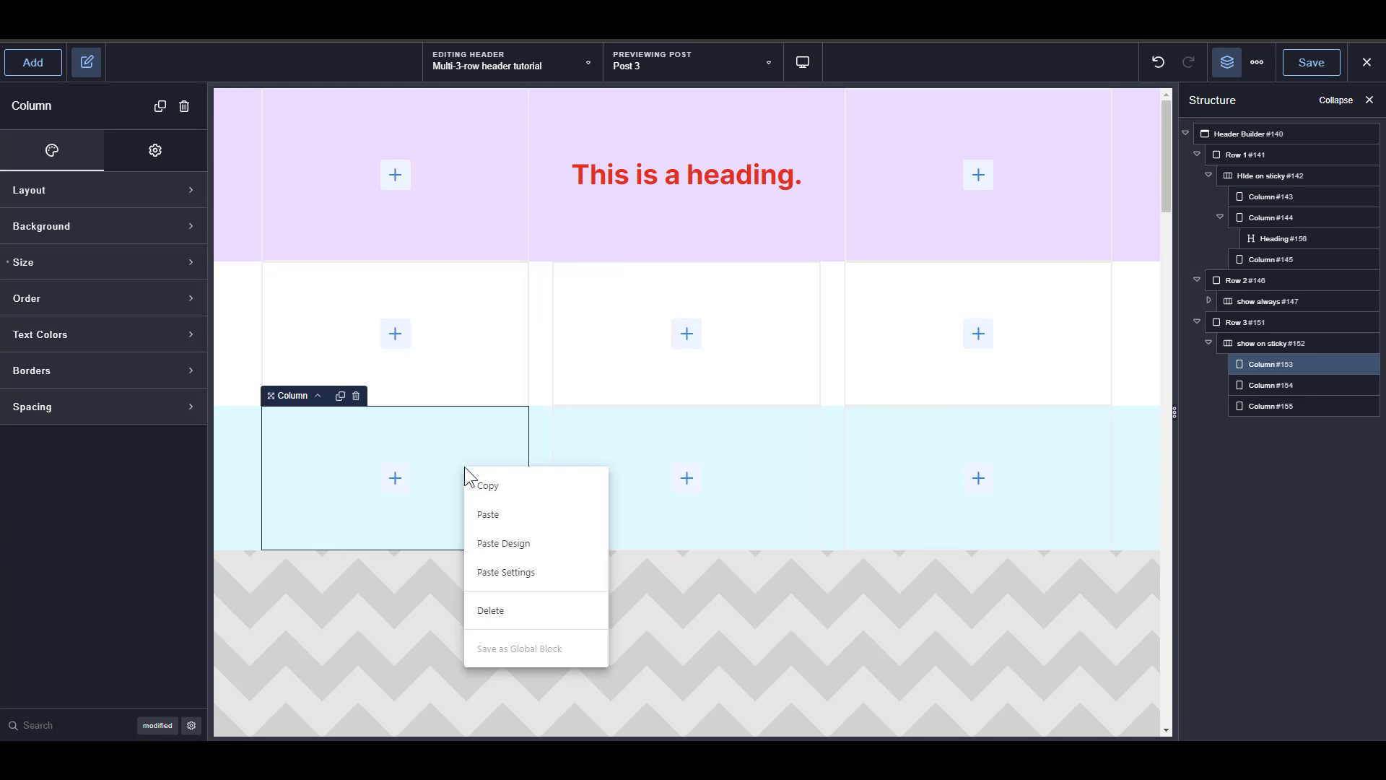
left_click(538, 550)
right_click(874, 475)
left_click(891, 553)
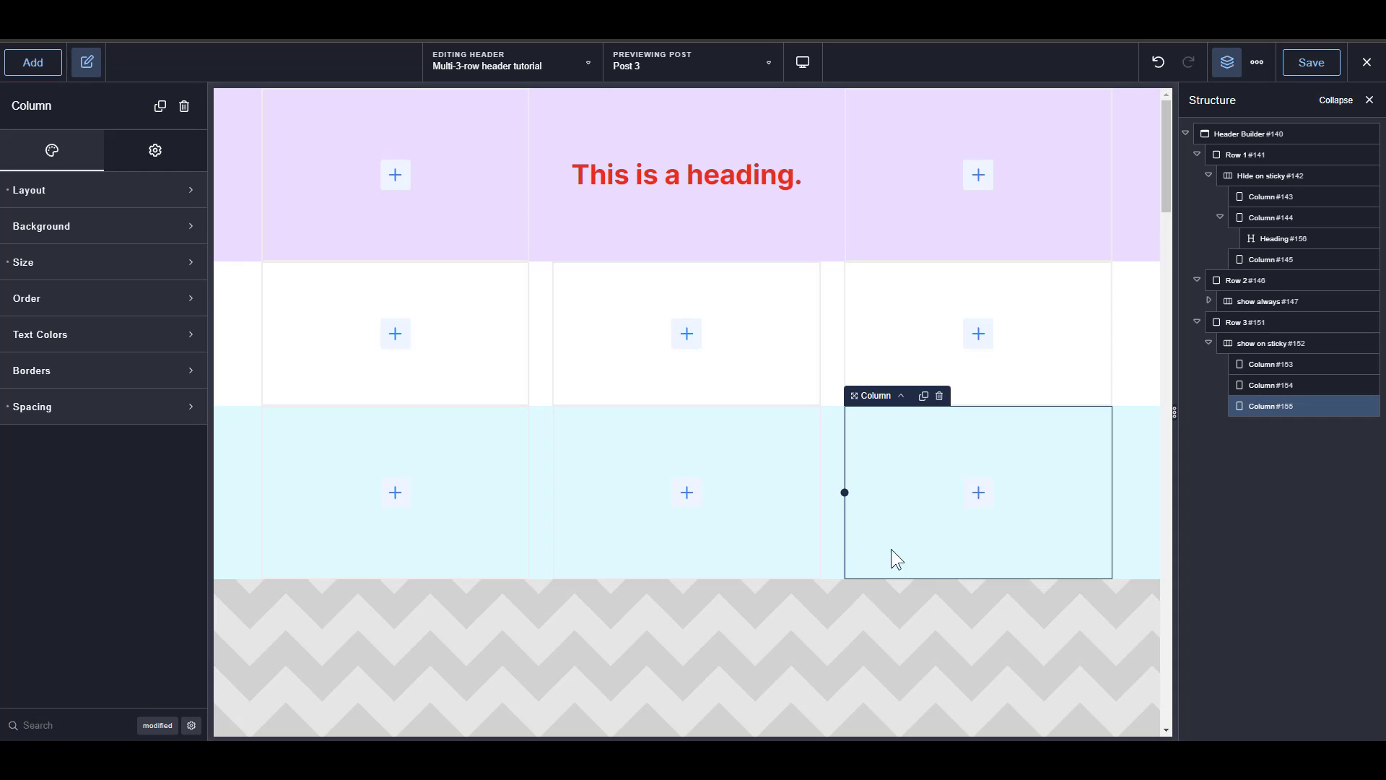
right_click(782, 458)
left_click(822, 534)
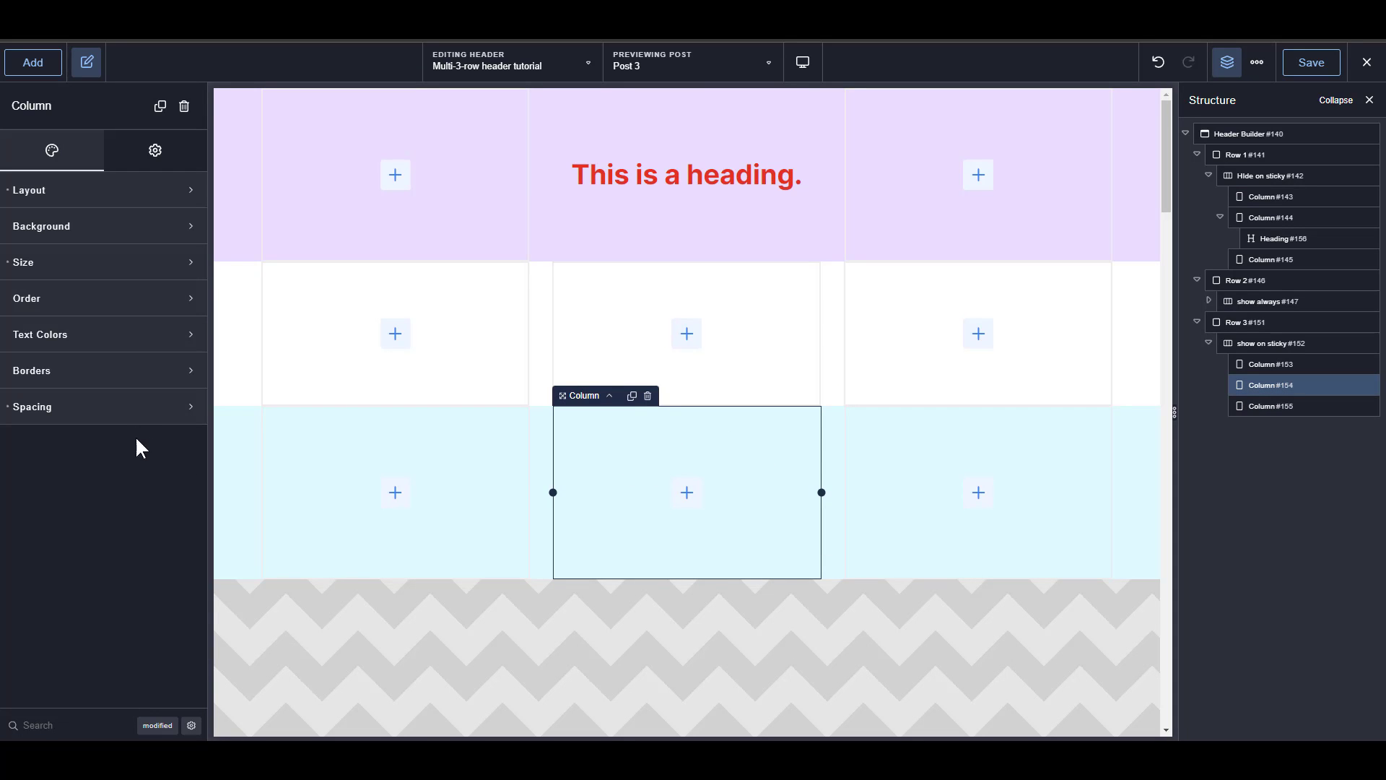
left_click(141, 409)
left_click(492, 453)
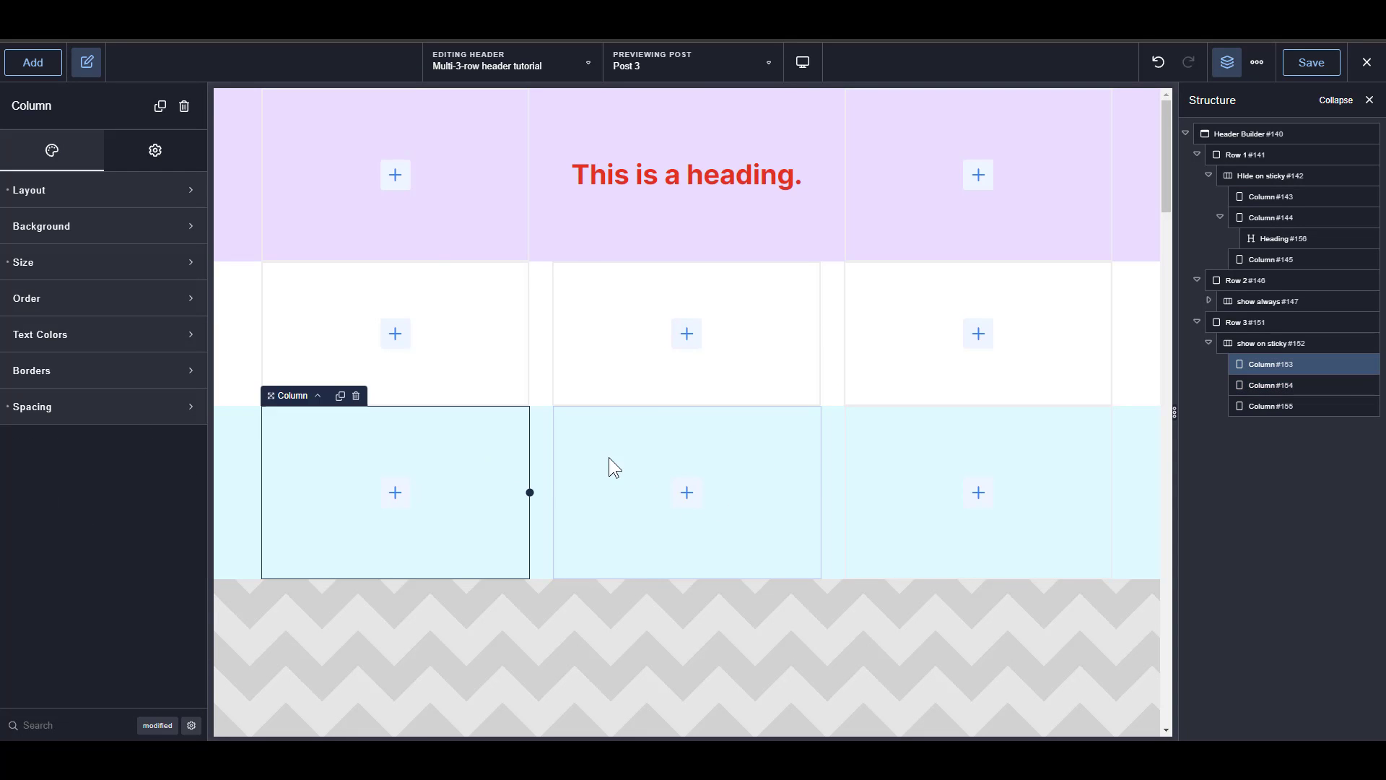
left_click(608, 468)
left_click(866, 470)
left_click(799, 466)
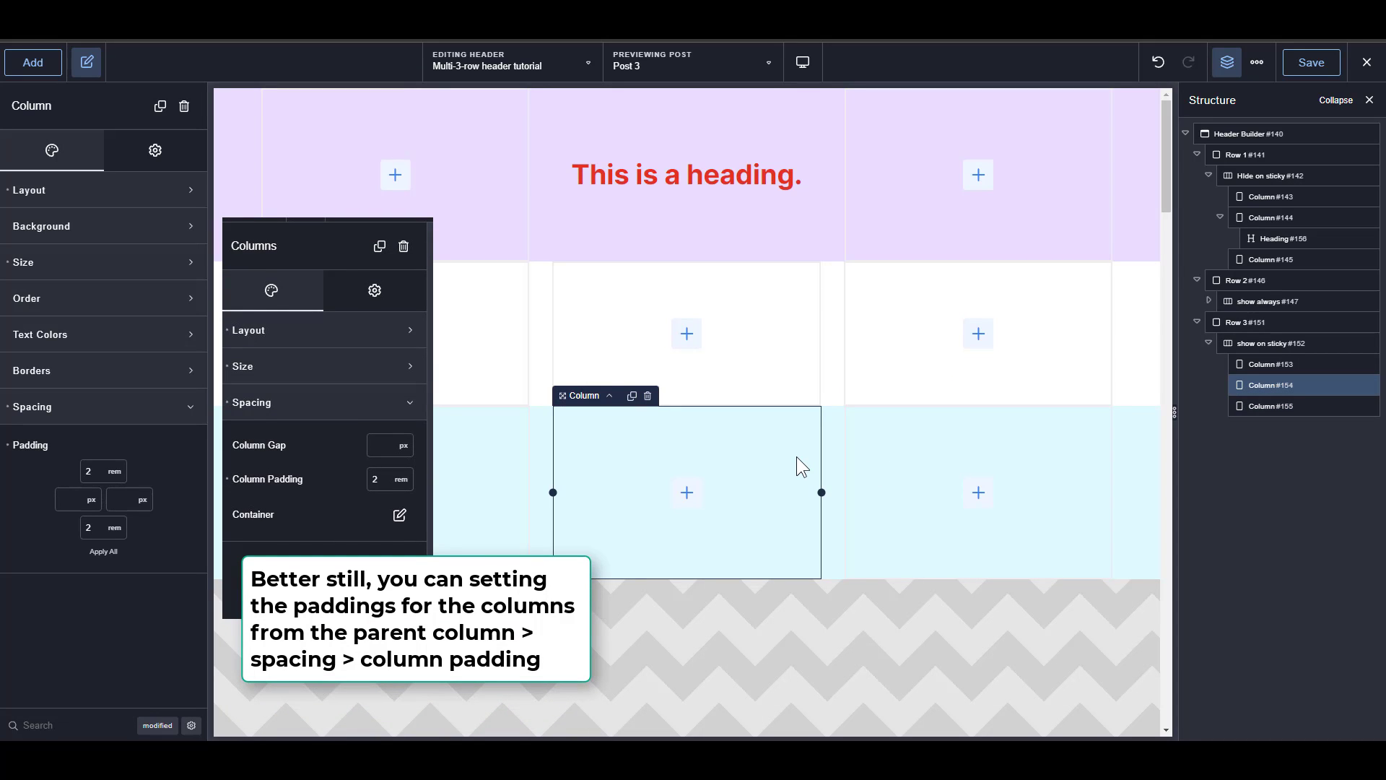
Replace the Row 1 heading text with "hide on sticky".
double_click(738, 180)
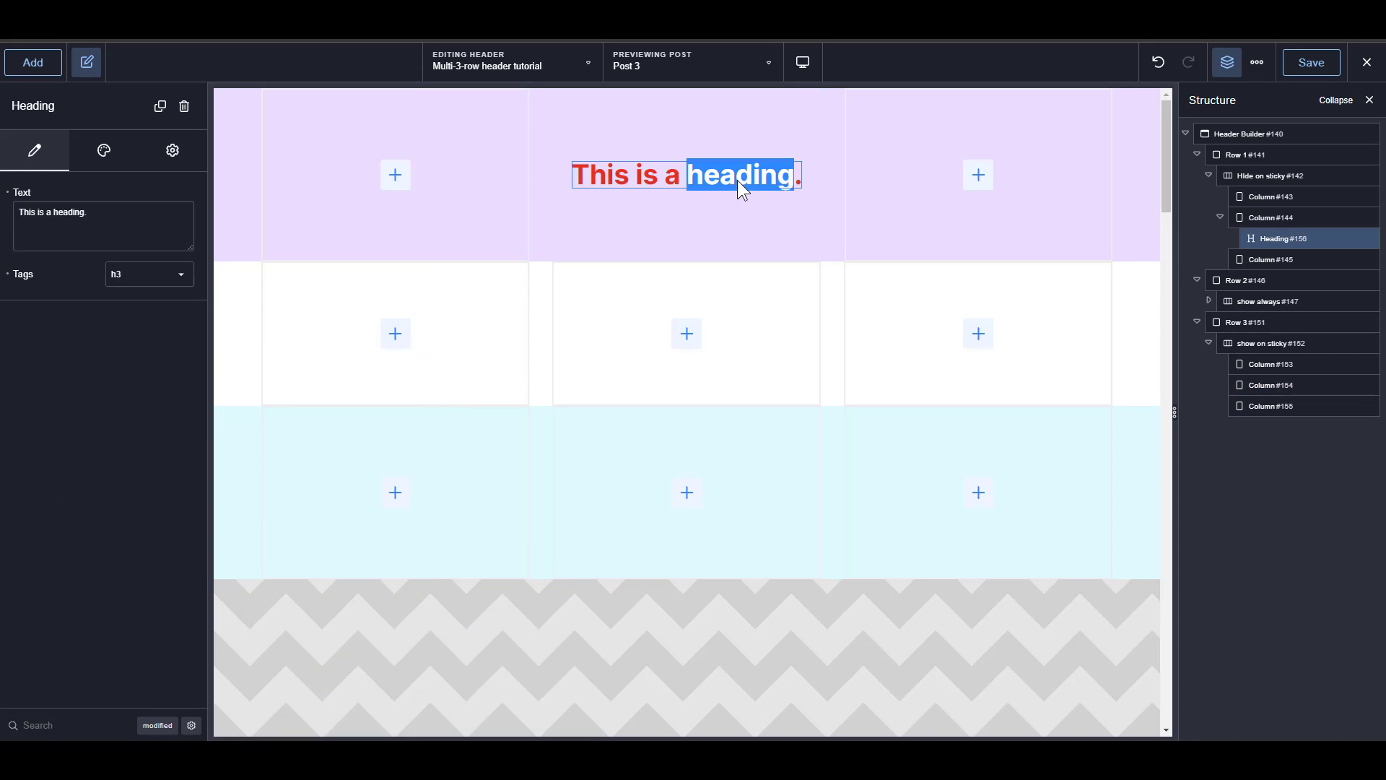
triple_click(738, 180)
type("hide")
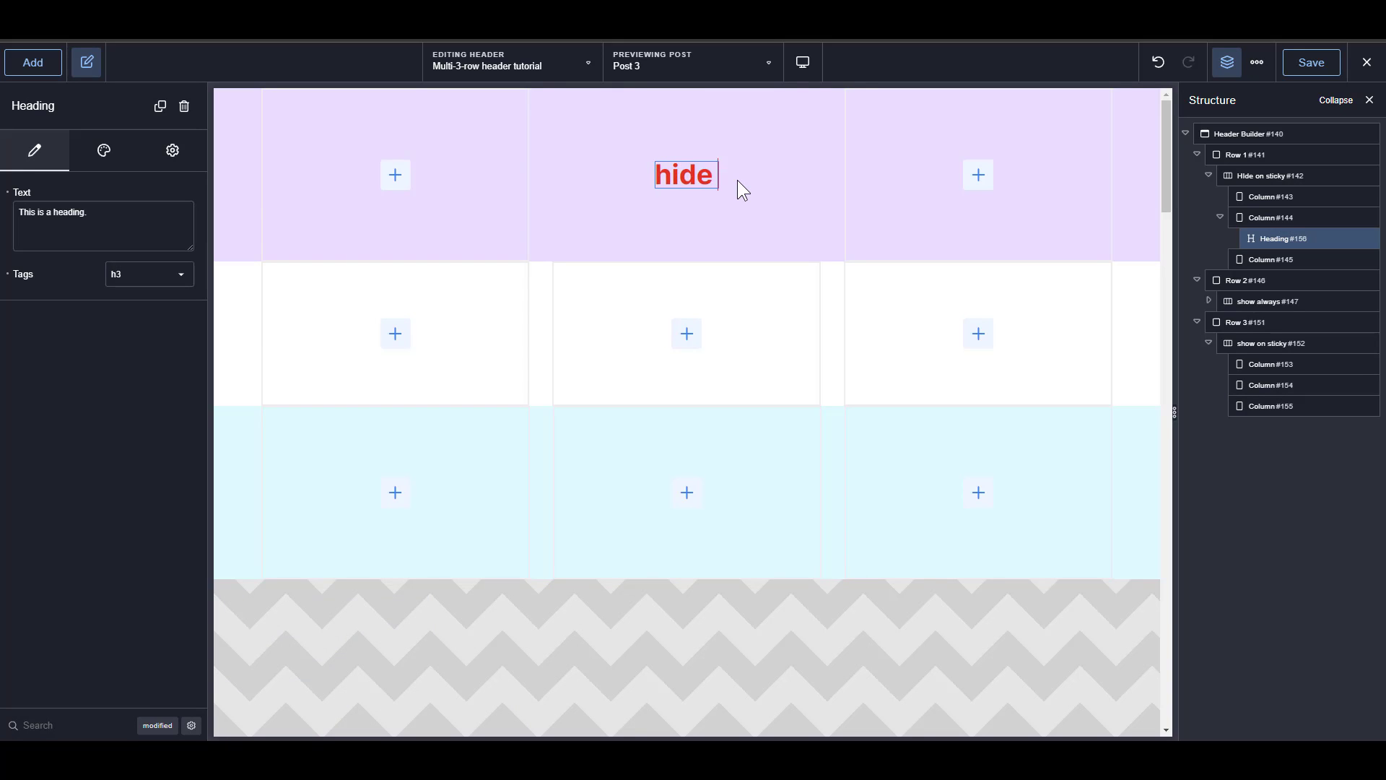
type(" on sticky")
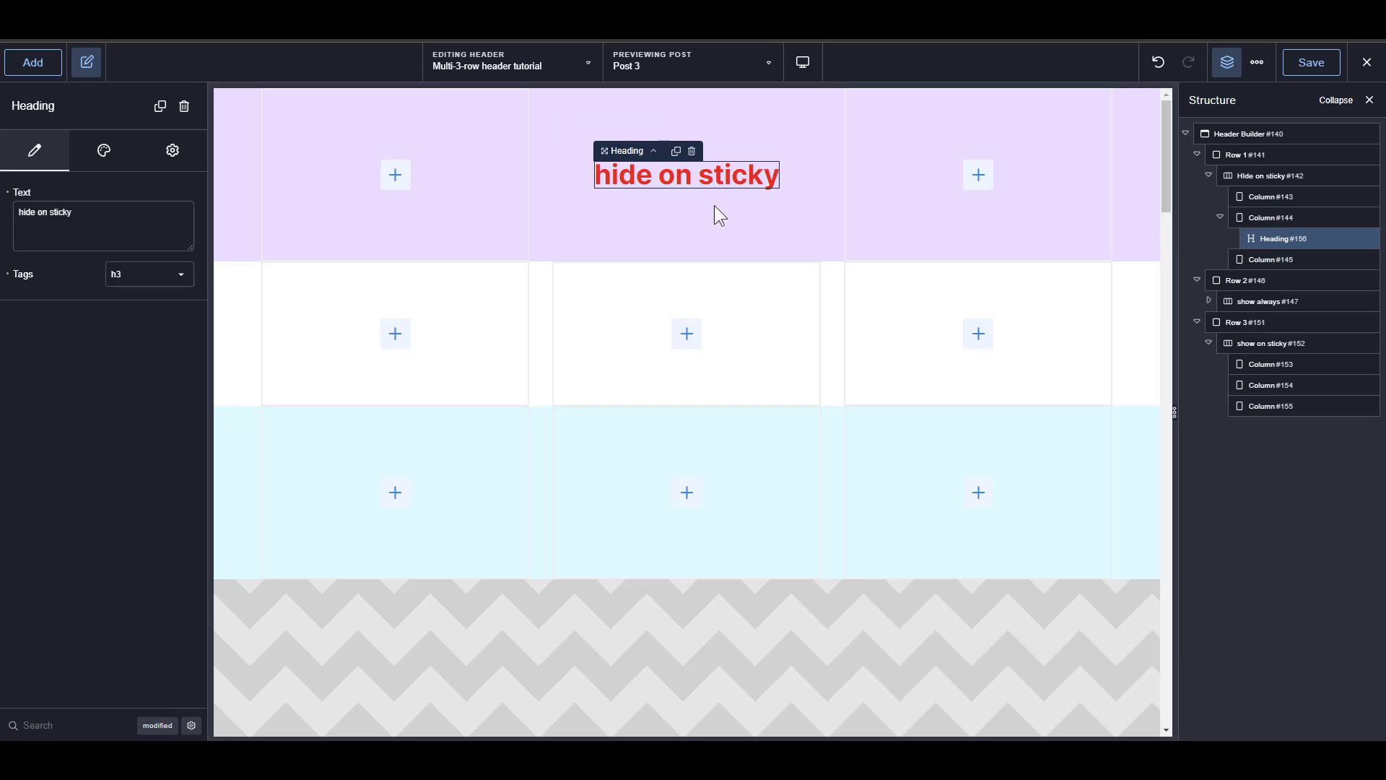
Paste a copy of the Row 1 heading into Row 3's middle column and change its text to "show on sticky".
left_click(732, 443)
key("ctrl+v")
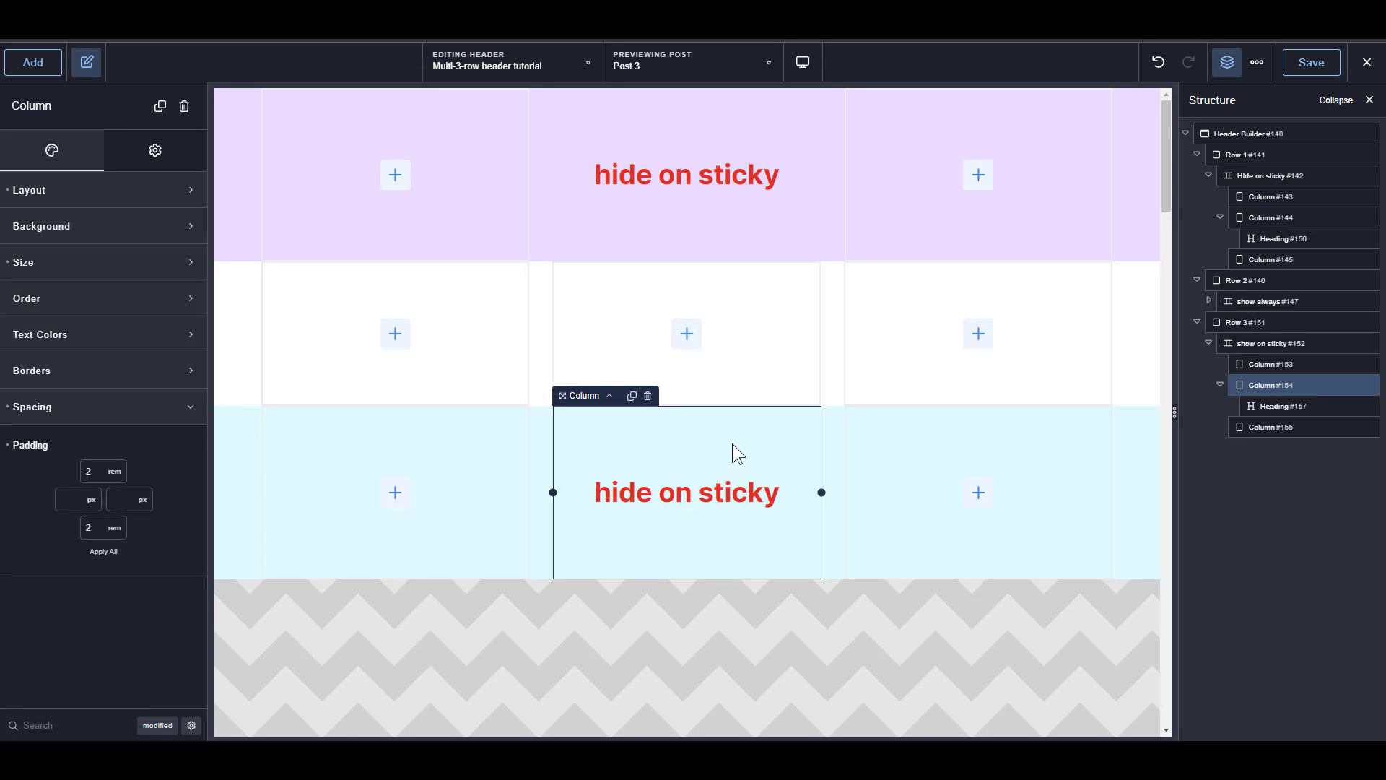
triple_click(716, 499)
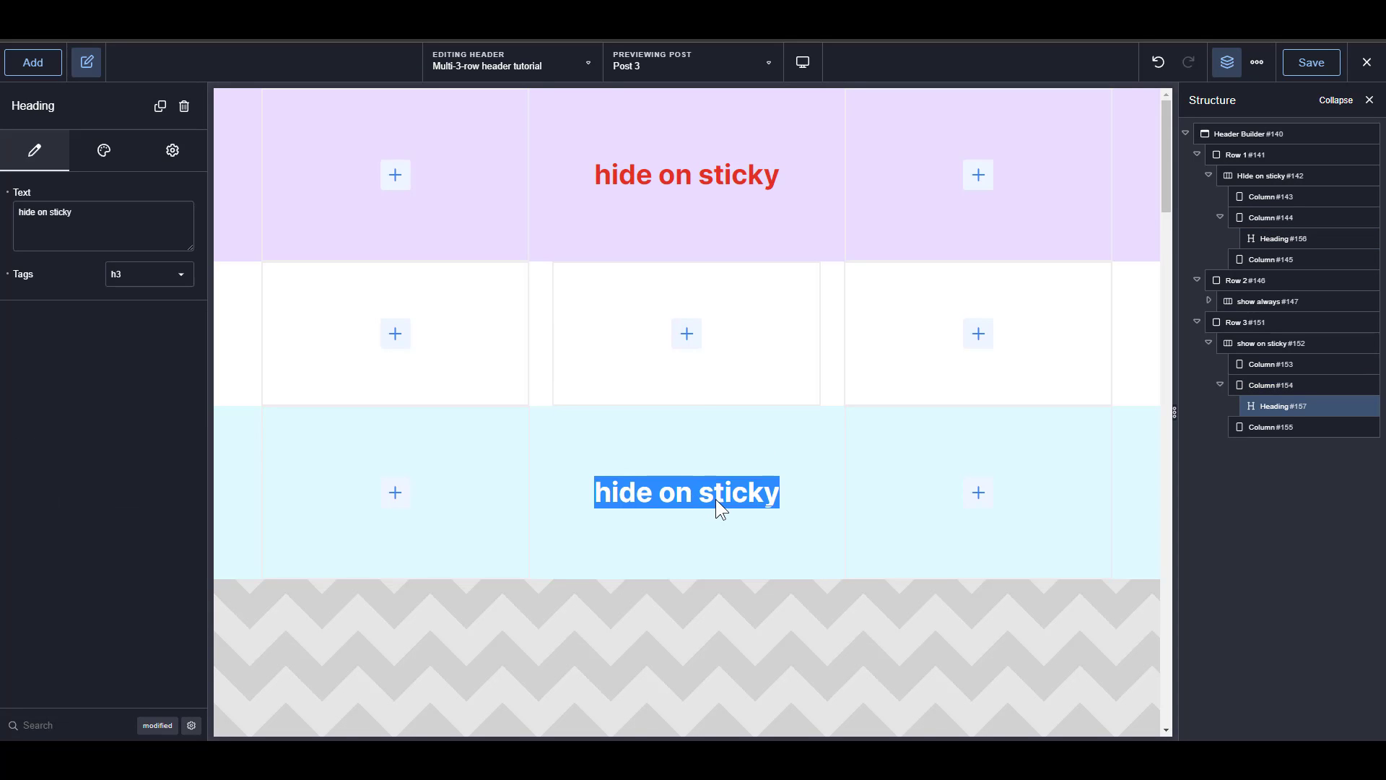
type("show")
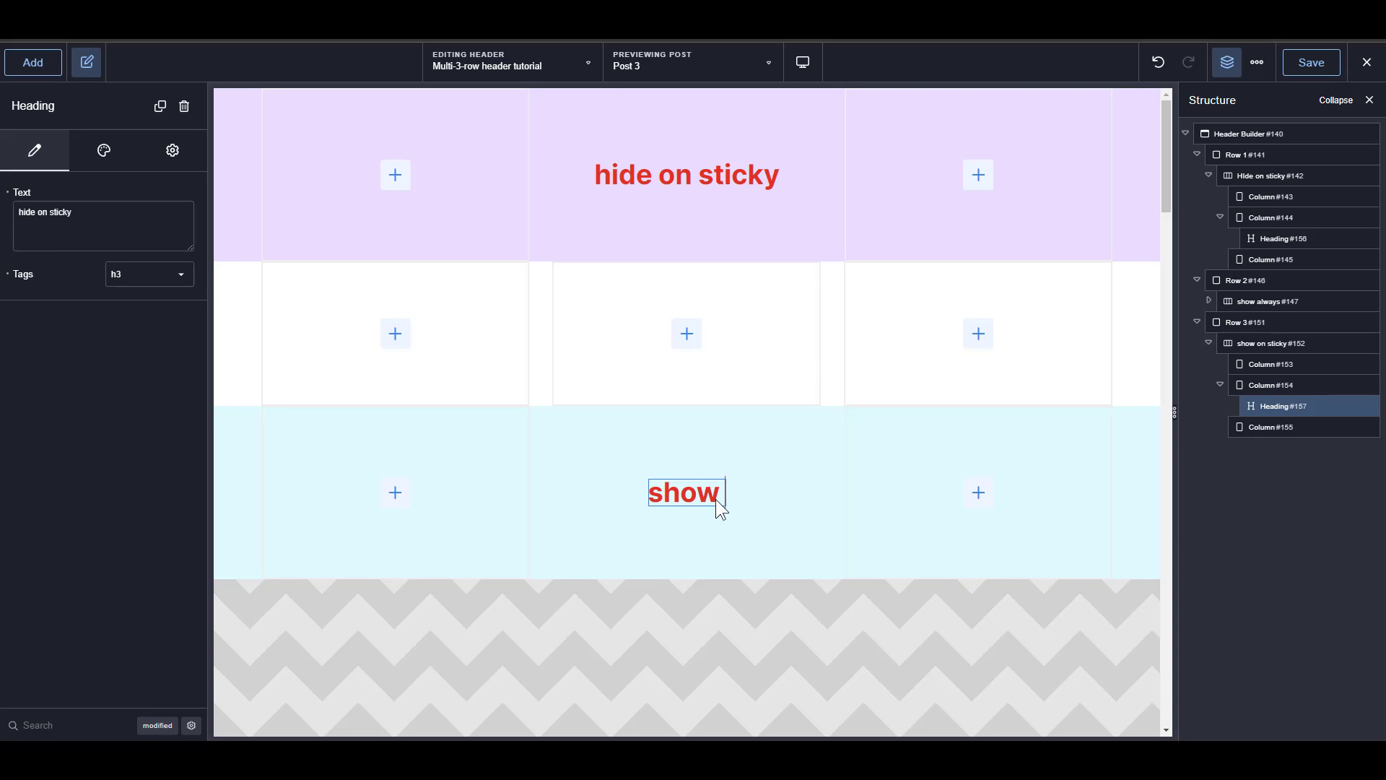
type(" on stick")
key("BackSpace")
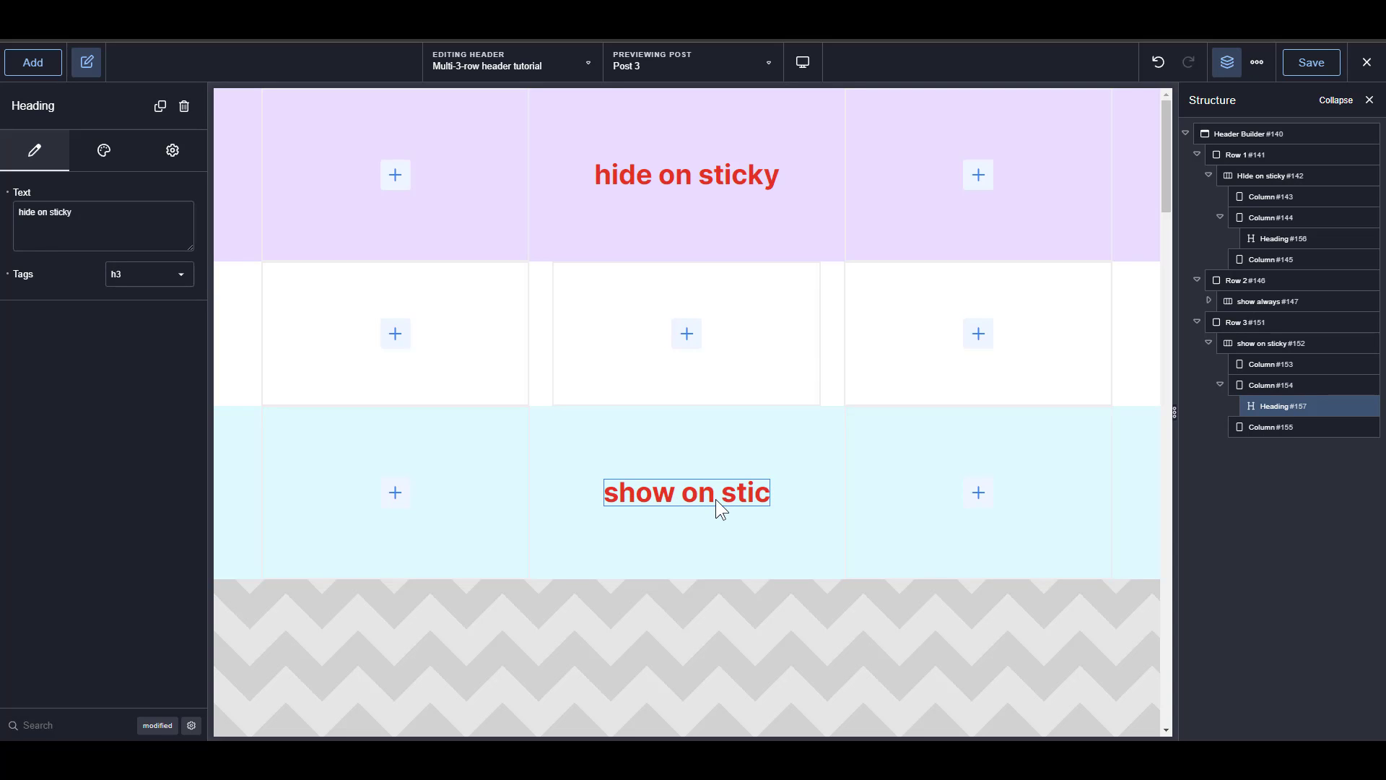
type("ky")
Paste the copied heading into Row 2's middle column and centre that column's contents horizontally and vertically.
left_click(767, 348)
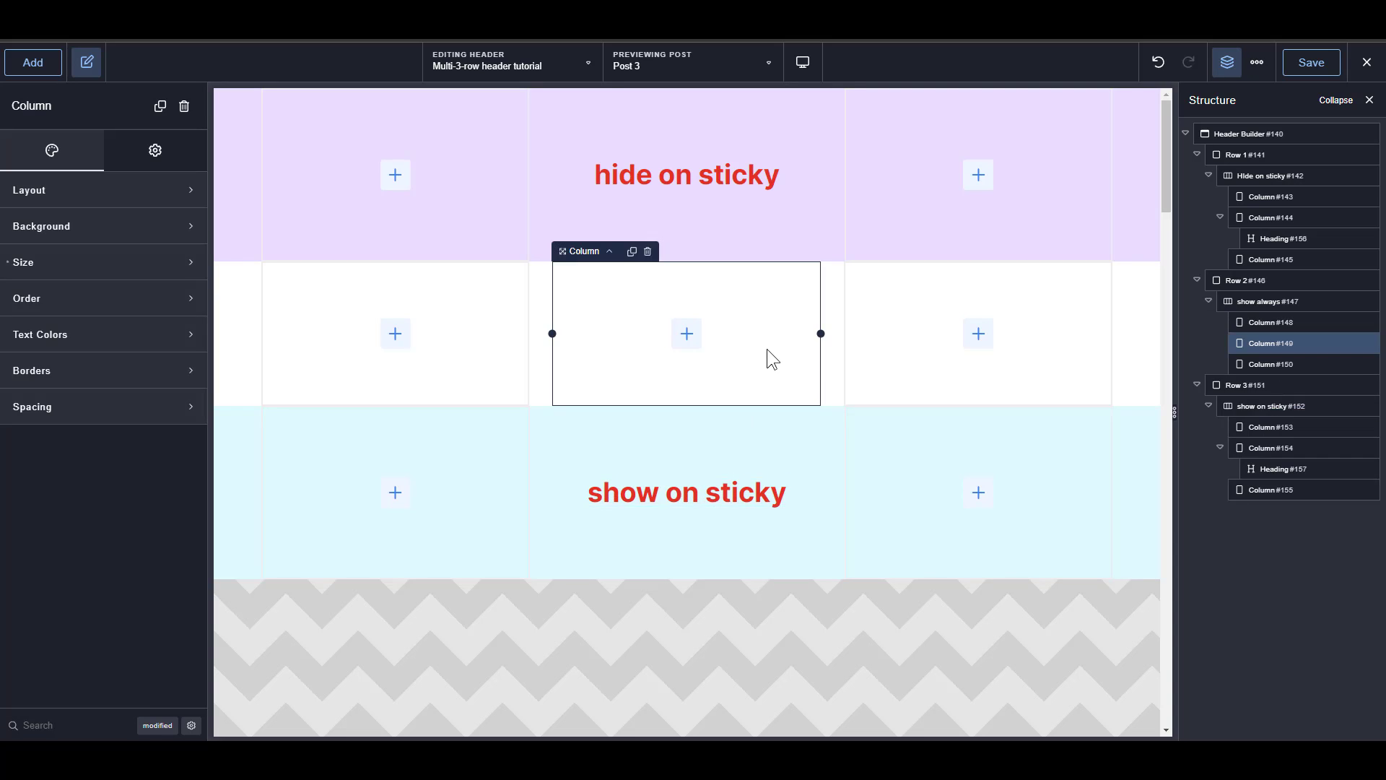
key("ctrl+v")
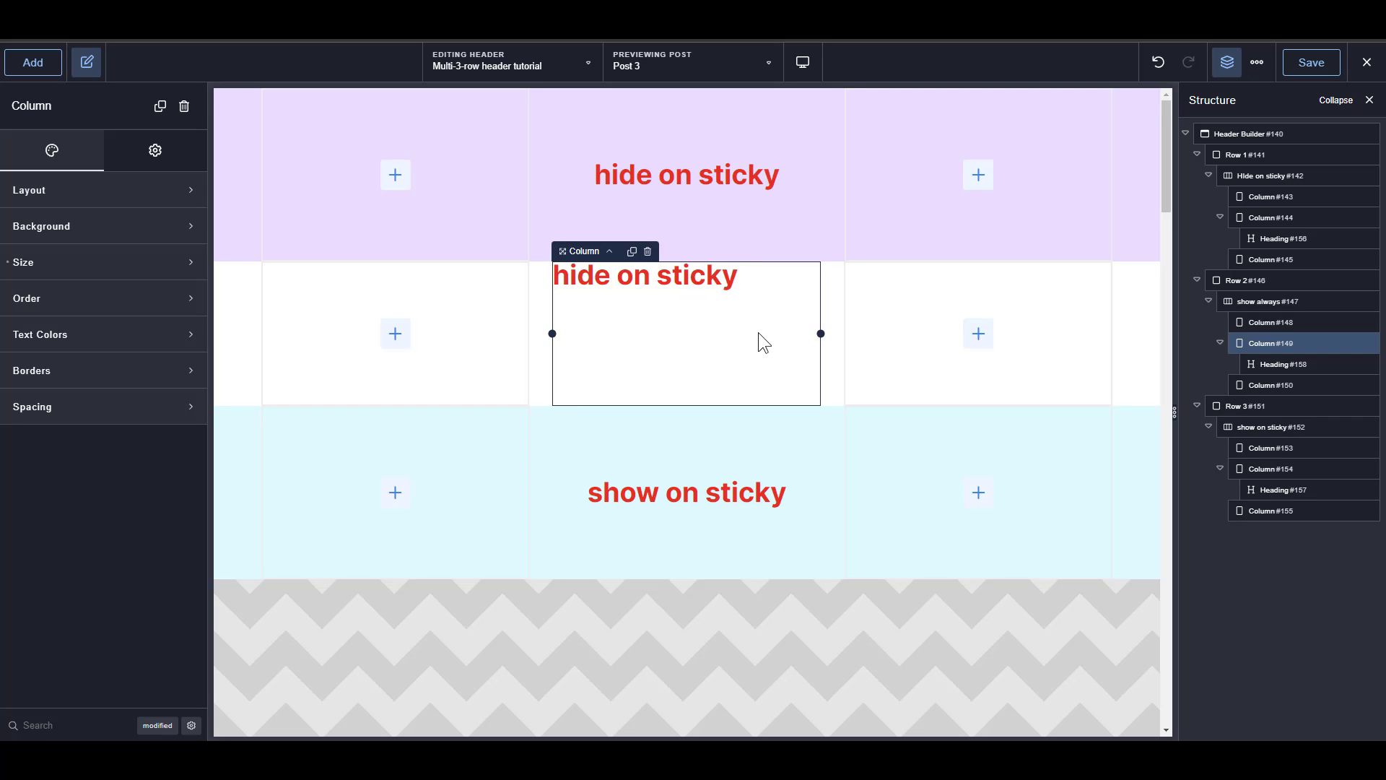
left_click(111, 192)
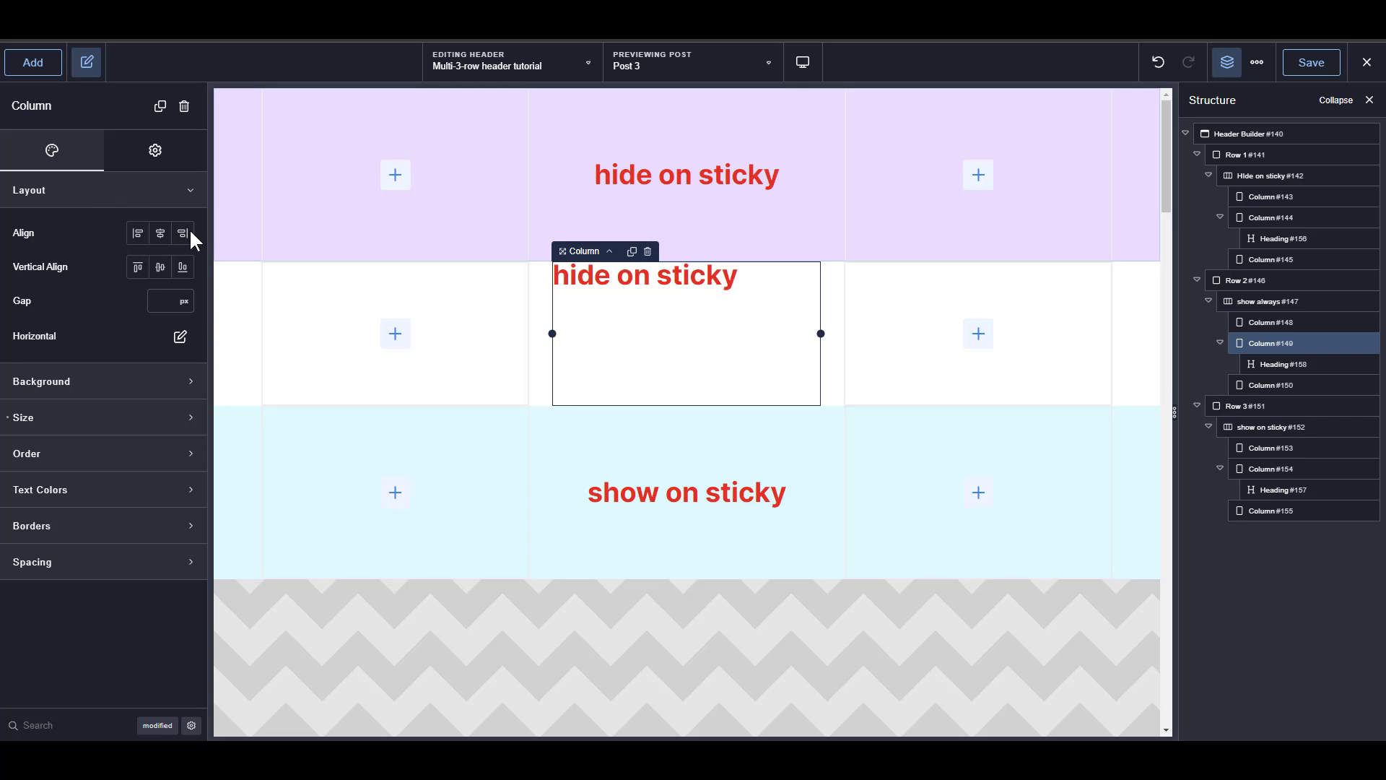
left_click(160, 267)
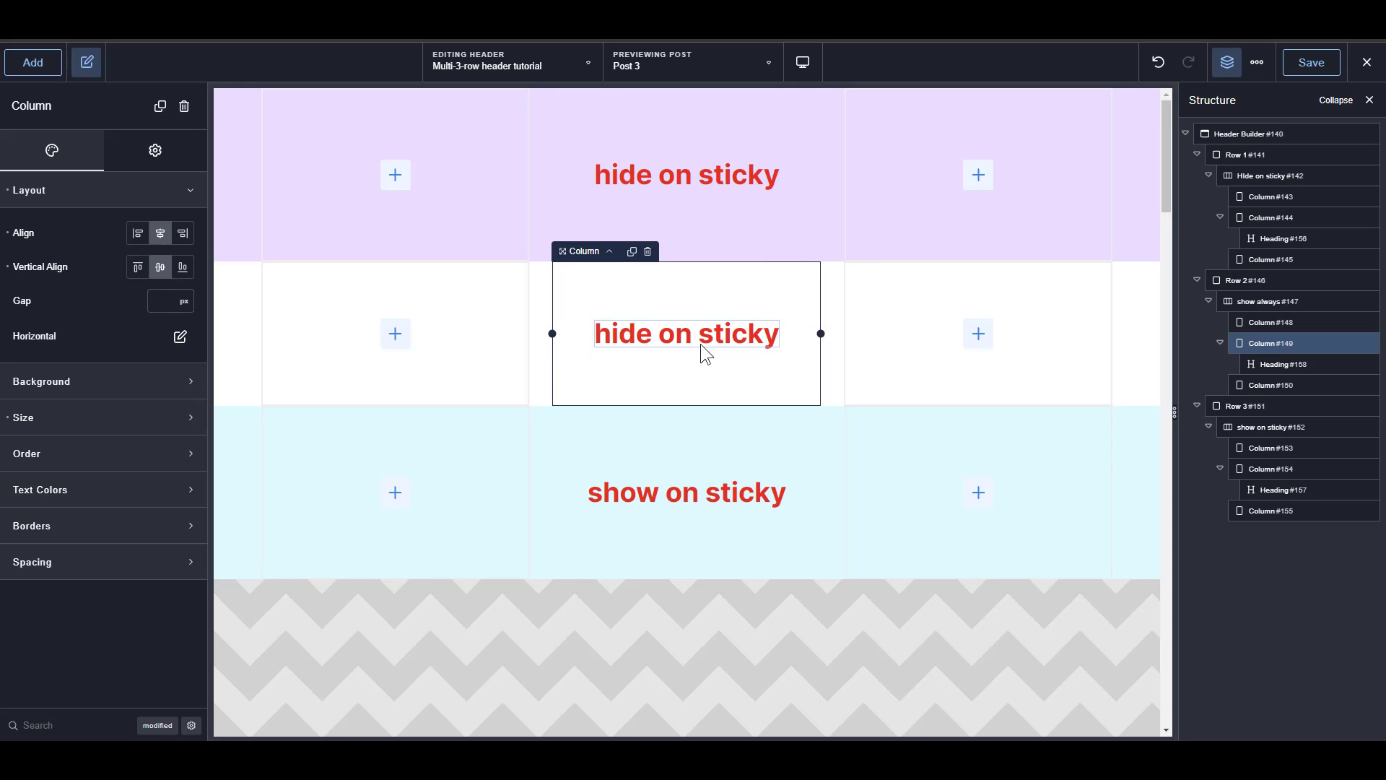
Copy the design of Row 2's middle column onto the row's two outer columns.
left_click(700, 344)
right_click(699, 316)
right_click(749, 289)
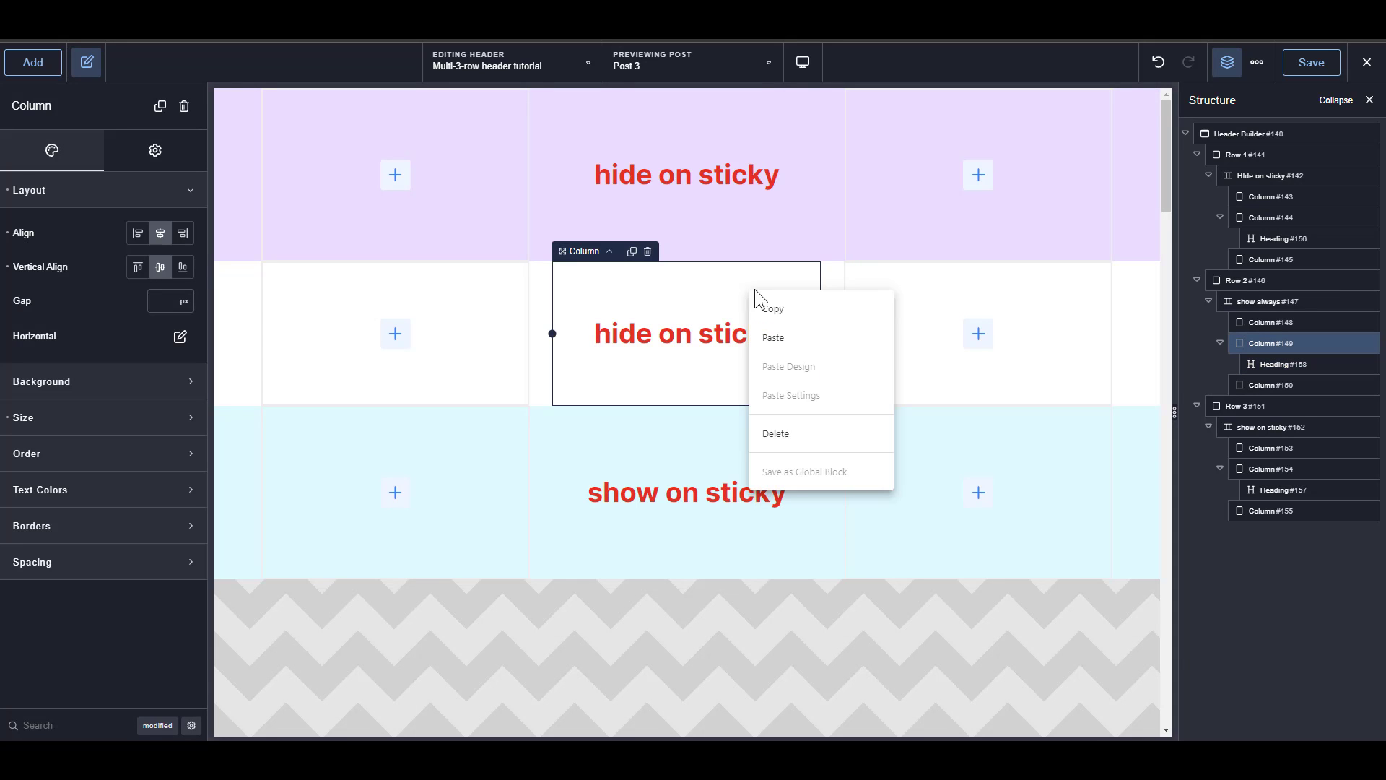
left_click(794, 311)
right_click(442, 323)
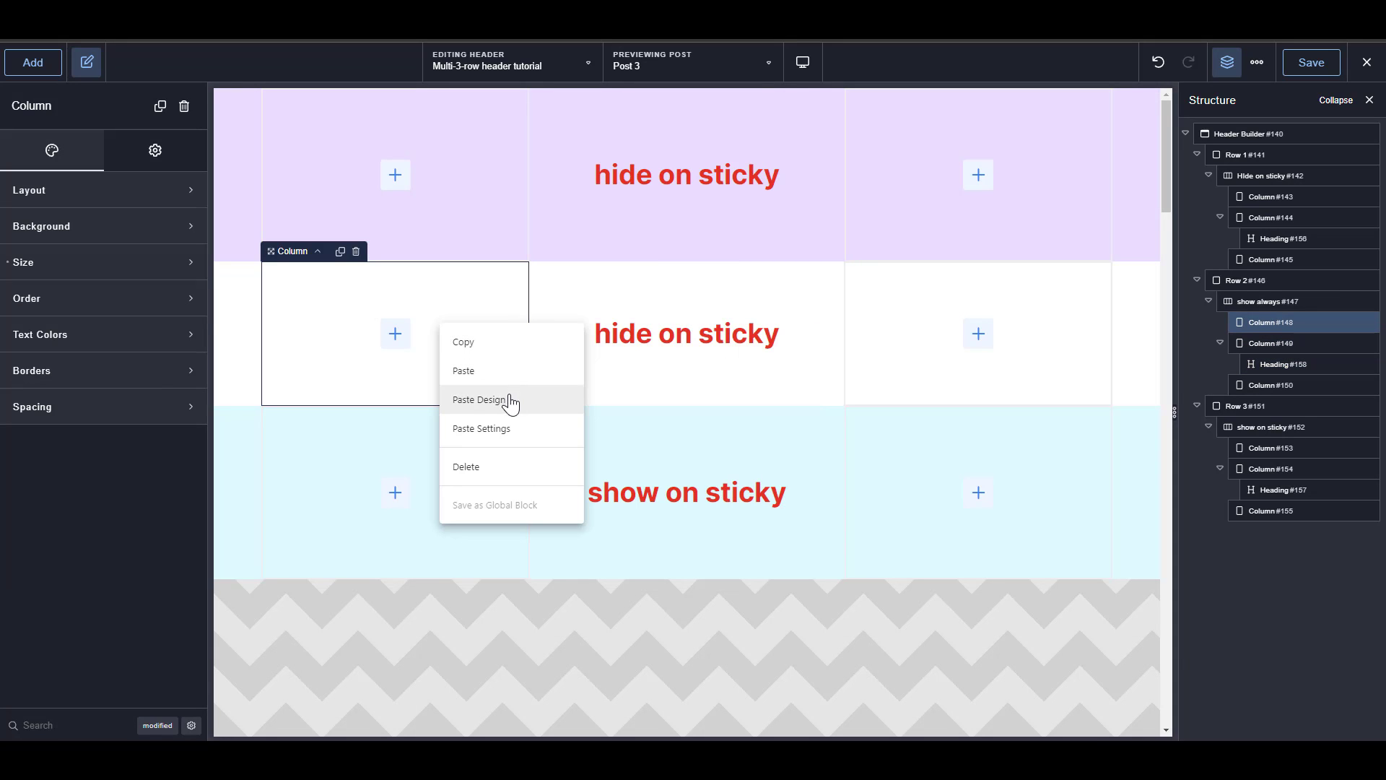
left_click(510, 398)
left_click(930, 329)
right_click(931, 328)
left_click(977, 396)
Replace the Row 2 heading text with "show all the time".
double_click(712, 336)
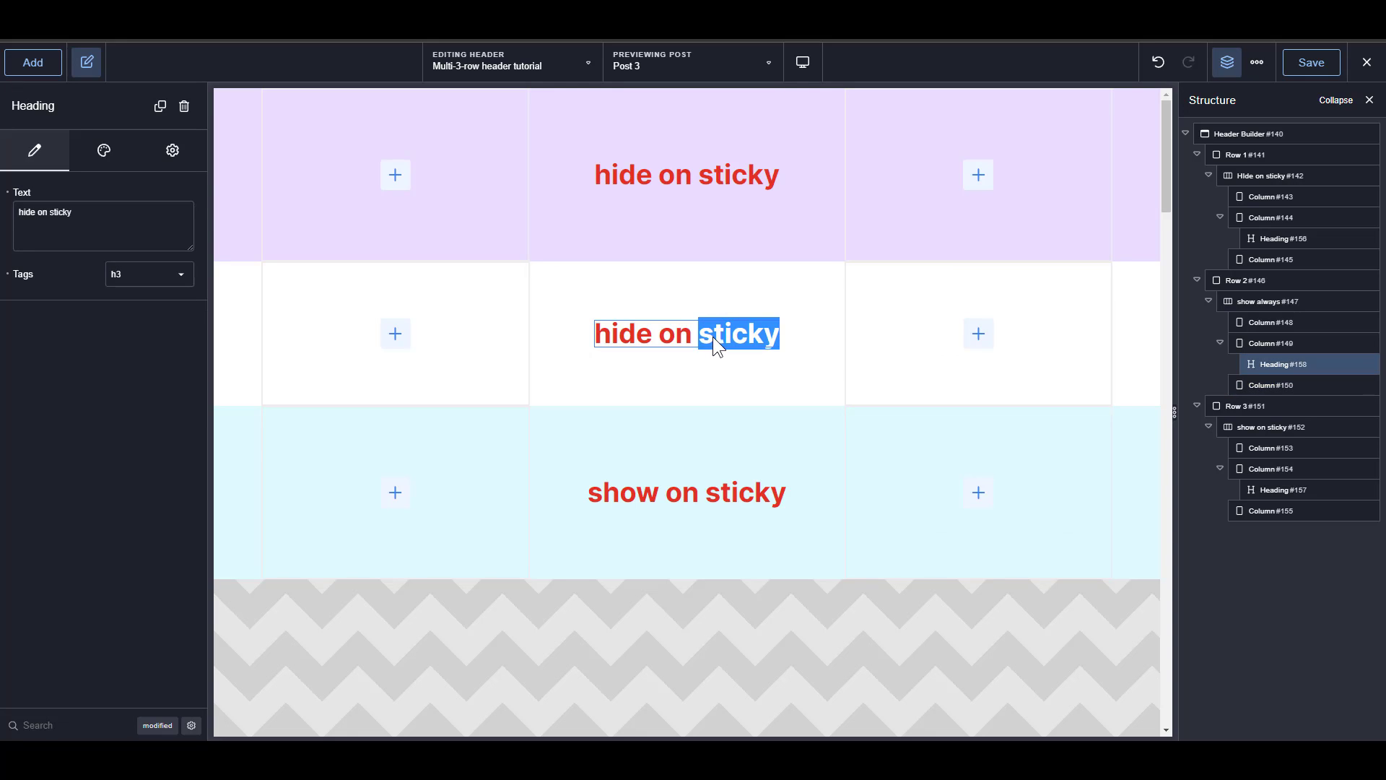
triple_click(713, 336)
type("shwo")
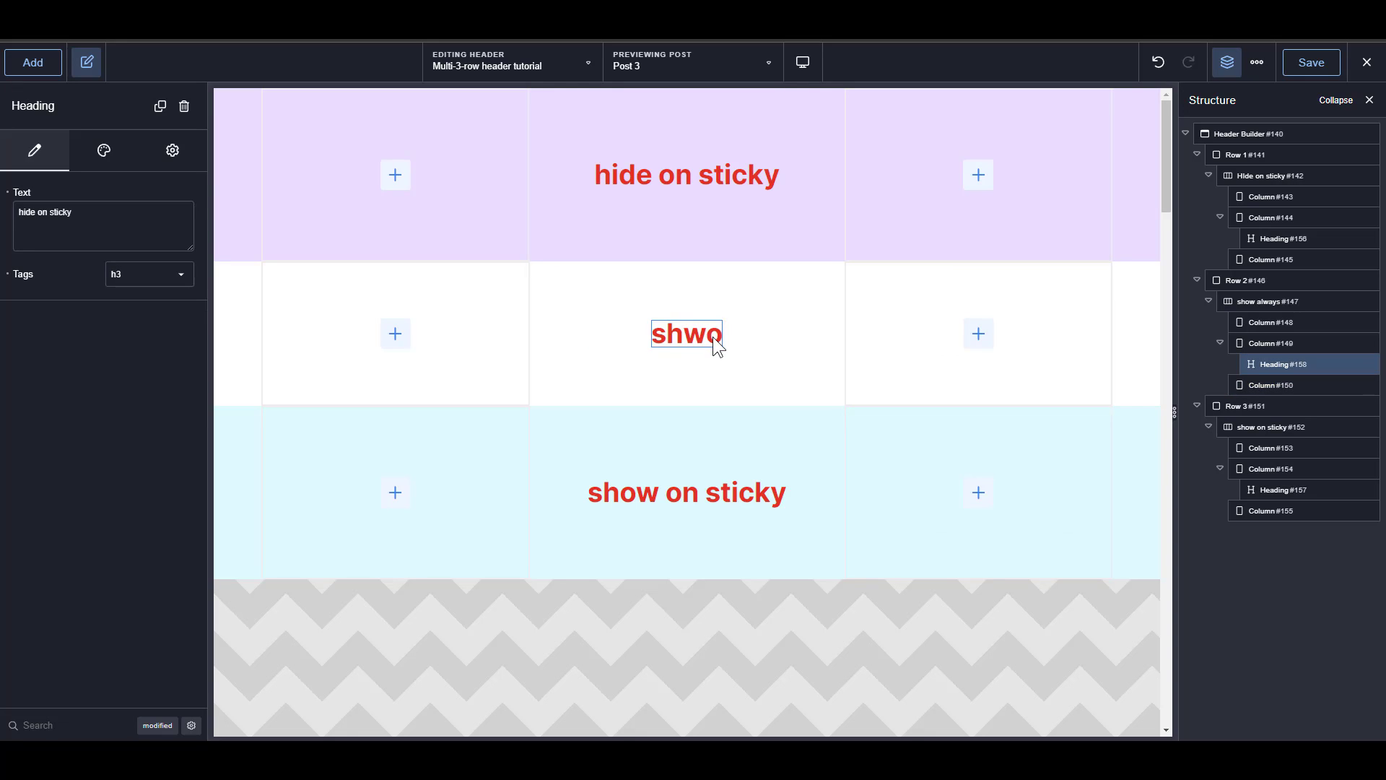
key("BackSpace")
key("BackSpace")
type("ow all")
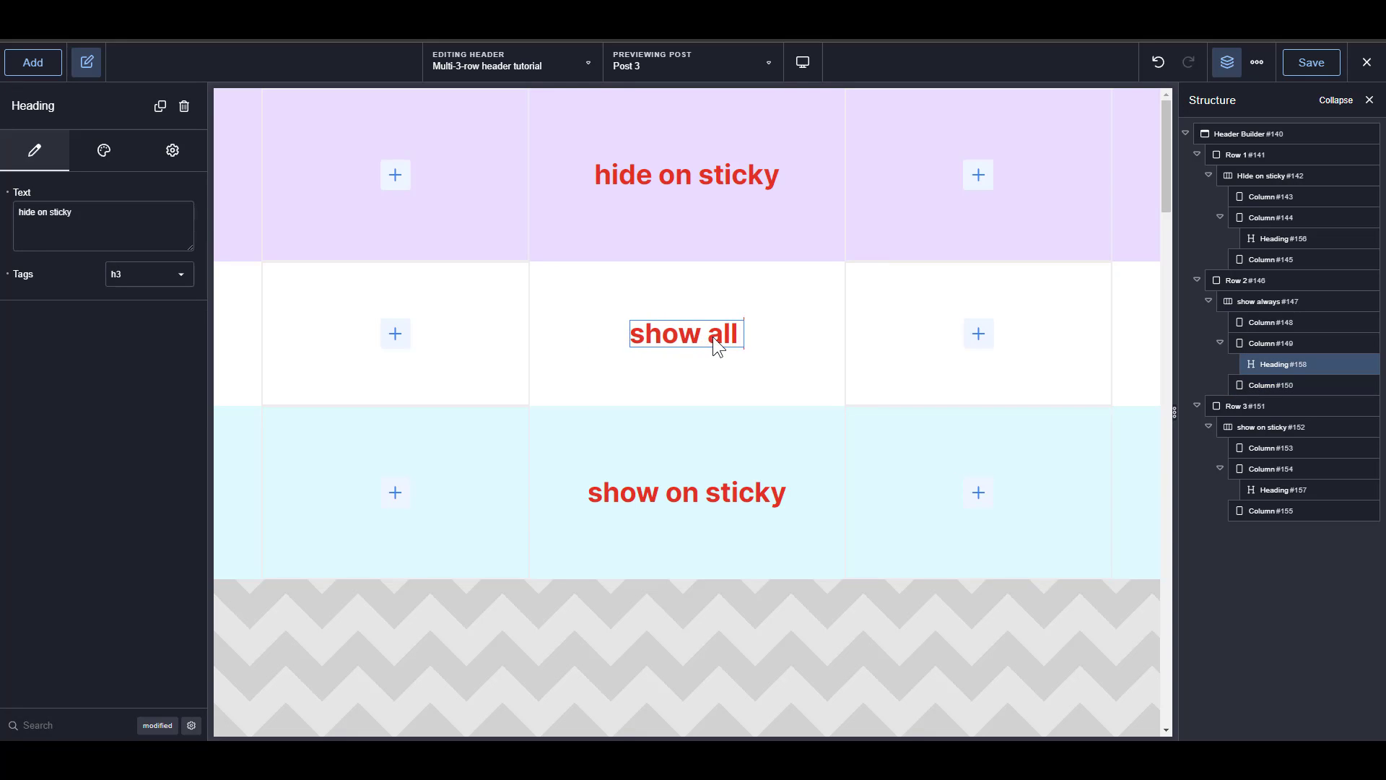
type(" the time")
left_click(769, 288)
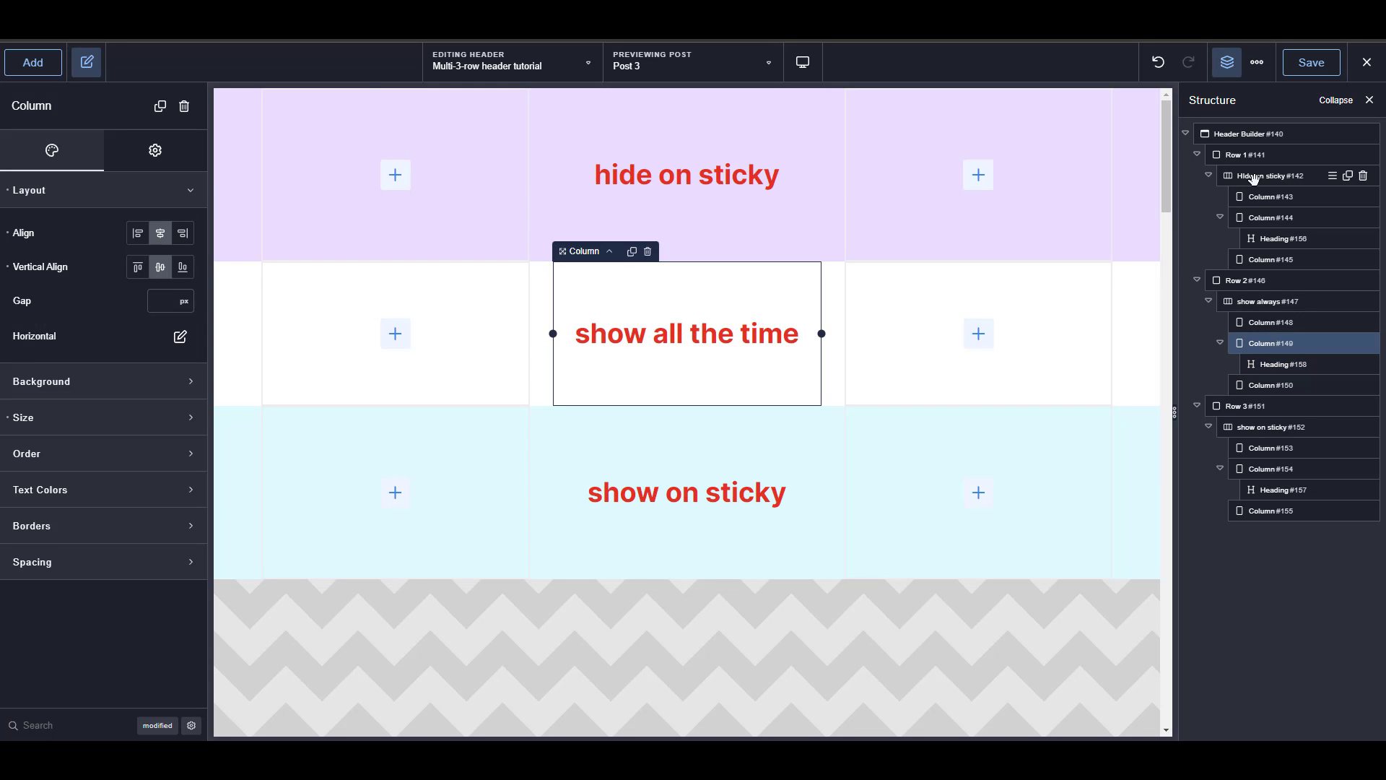
Add custom CSS to Row 1's columns: max-height 60px, overflow hidden, .4s transition, with max-height 0 and div opacity 0 under .bde-header-builder--sticky-styles #hide-on-sticky.
left_click(1256, 176)
left_click(153, 145)
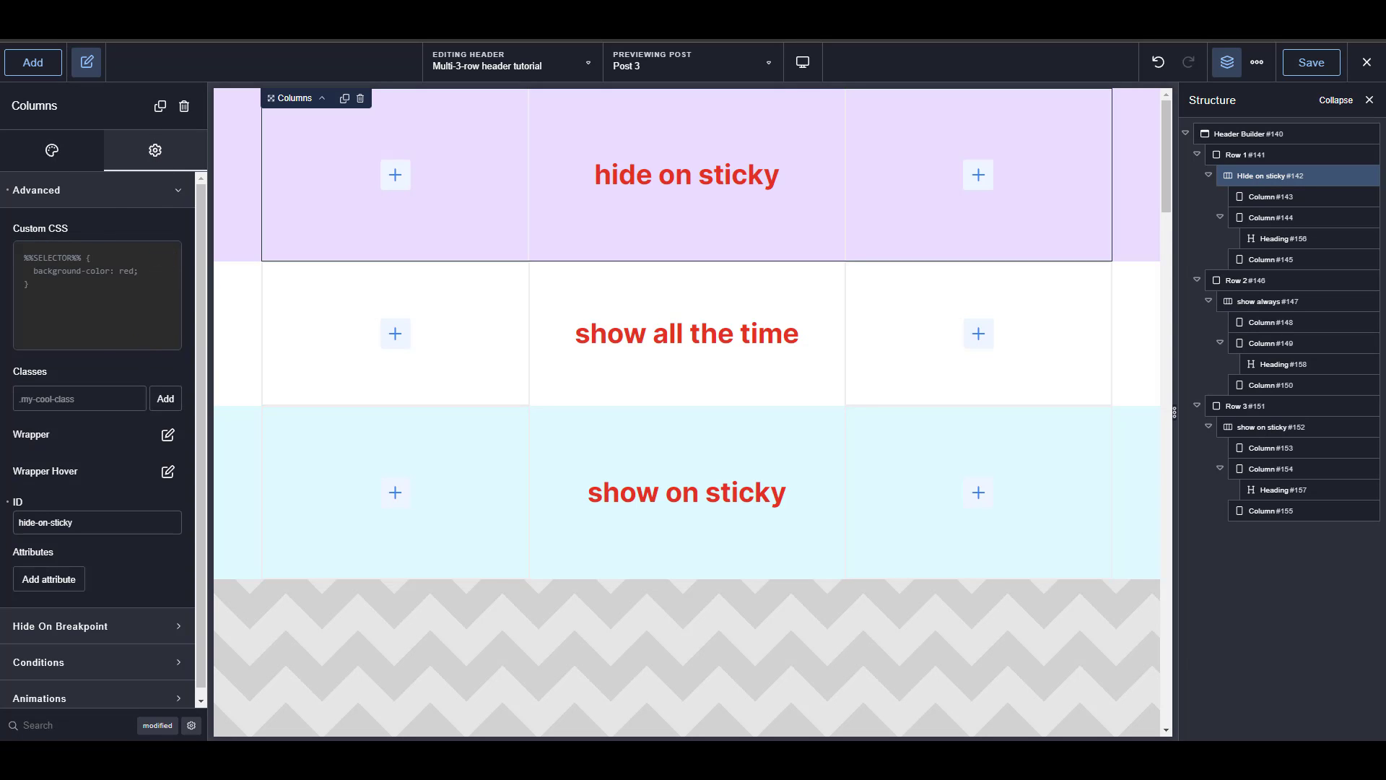
left_click(166, 260)
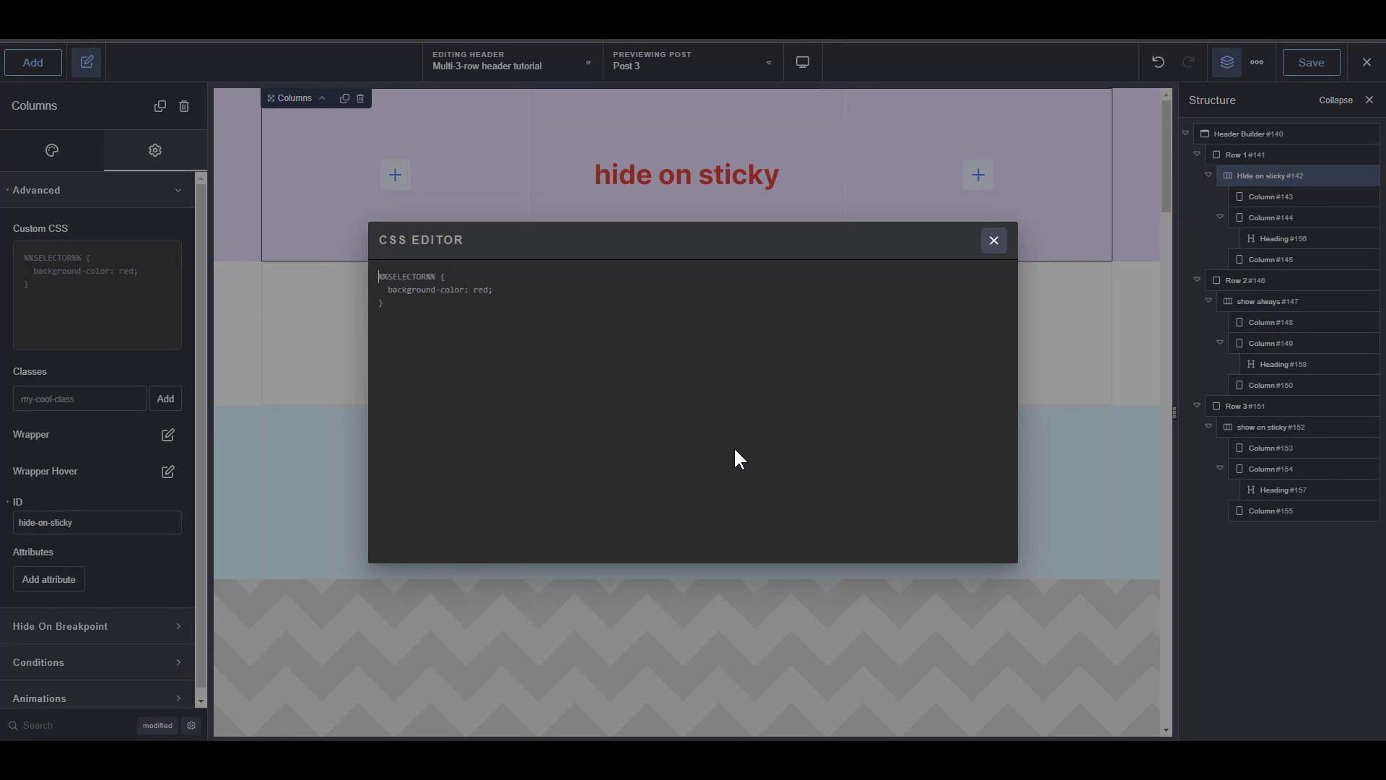
key("ctrl+a")
type("%%SELECTOR%% {    max-height: 60px;   overflow: hidden;     transition: .4s; }  .bde-header-builder--sticky-styles #hide-on-sticky{    transition: .4s;    max-height: 0; }   %%SELECTOR%% > div{  opacity: 1 ;  transition: .4s;     transition-delay: 0.2s; }  .bde-header-builder--sticky-styles #hide-on-sticky > div{ opacity: 0;    transition-delay: 0; }")
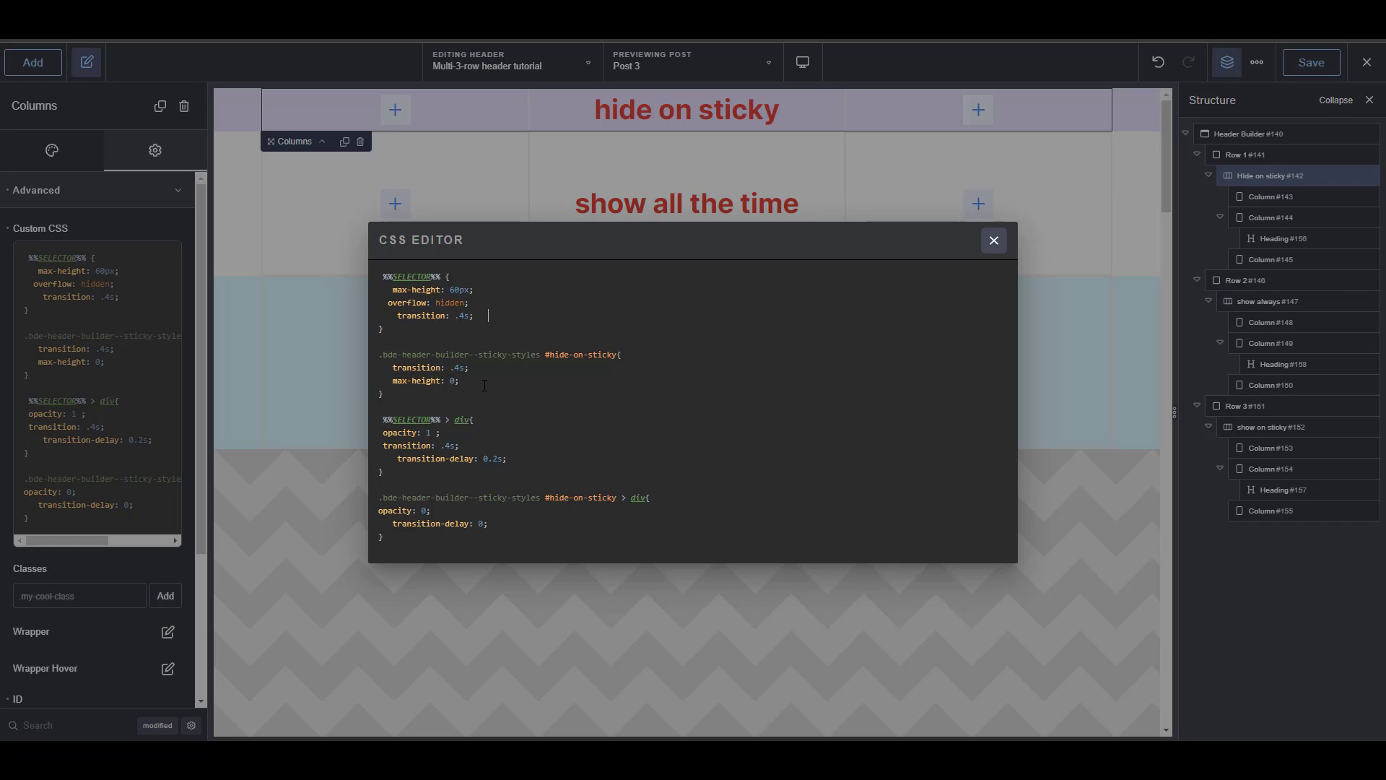
Review the sticky-styles selector and the max-height and opacity rules in Row 1's custom CSS, and close the CSS editor.
left_click_drag(379, 354, 540, 357)
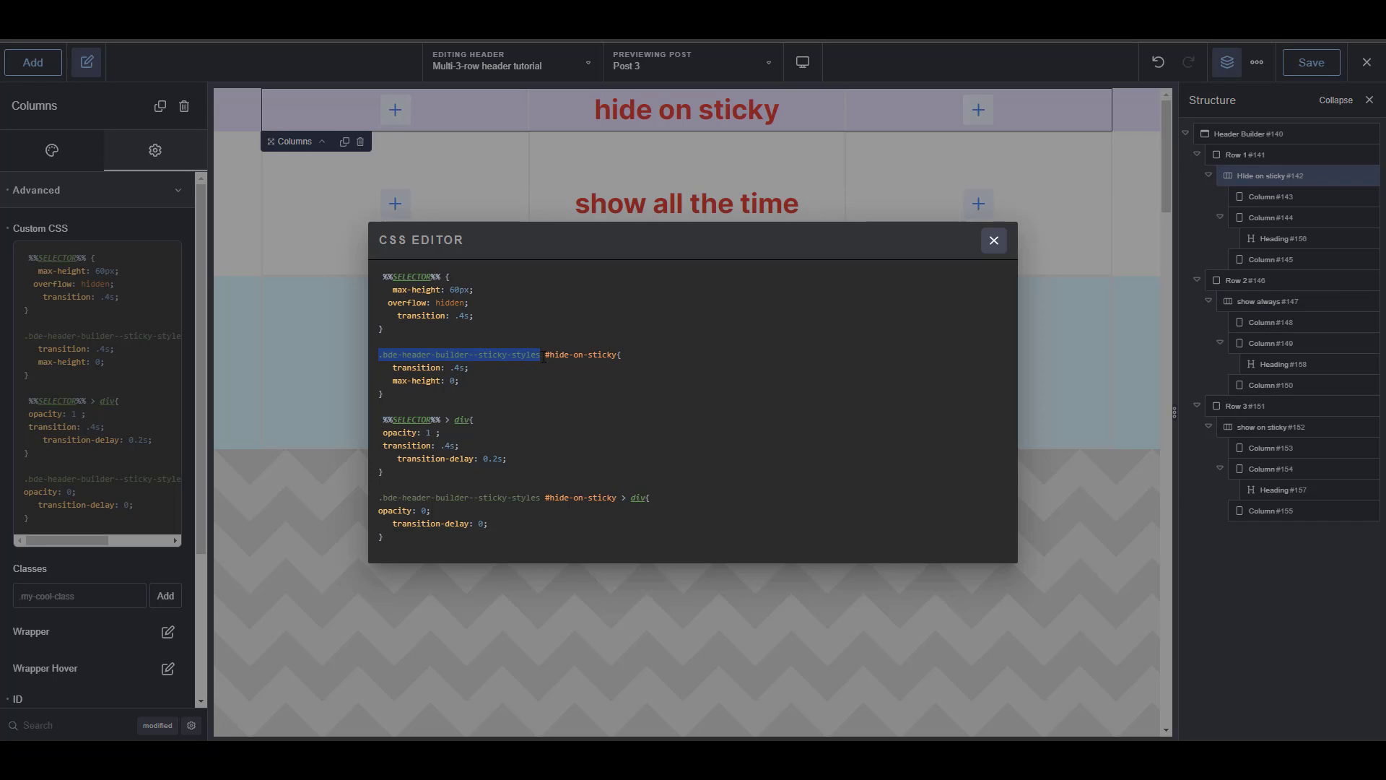
left_click(476, 378)
left_click_drag(463, 382, 390, 382)
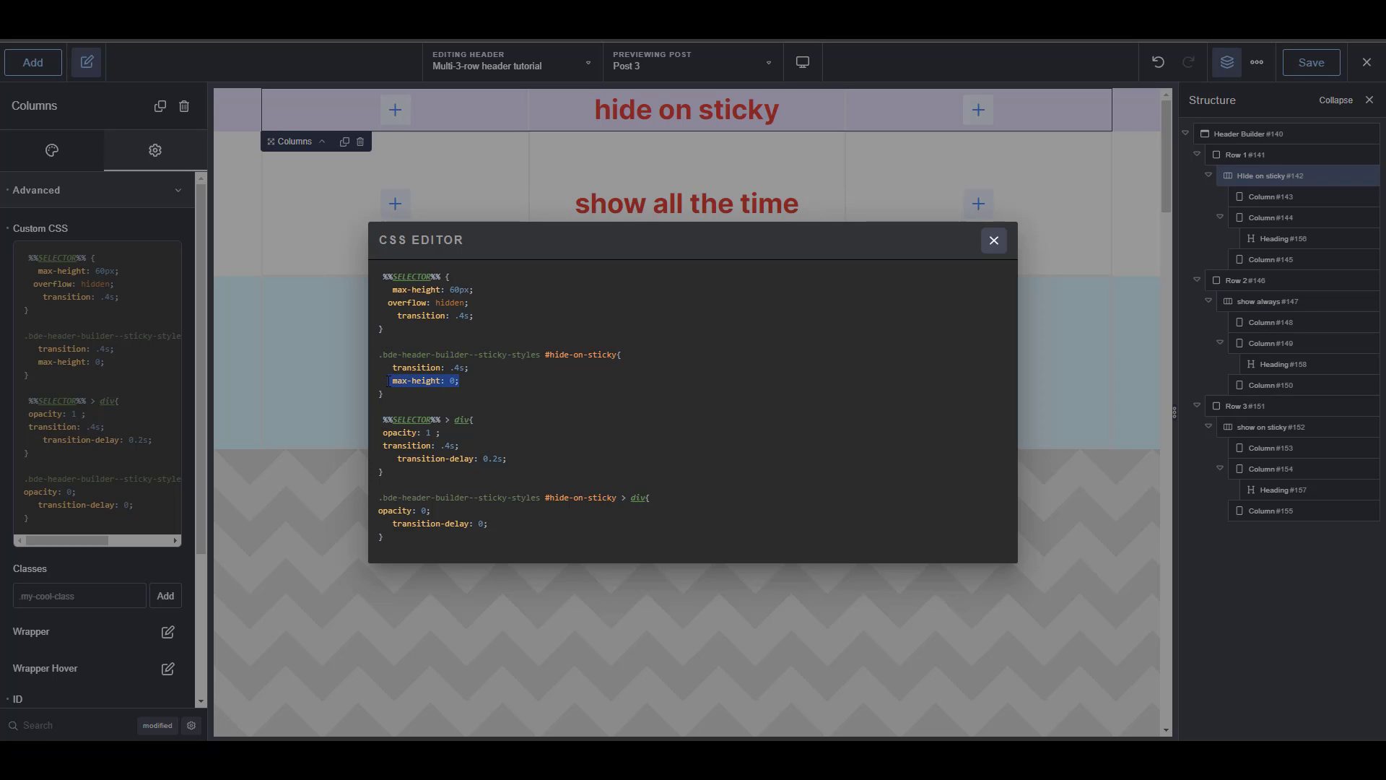
left_click(504, 426)
left_click_drag(491, 525, 383, 509)
left_click(499, 533)
left_click_drag(385, 432, 447, 434)
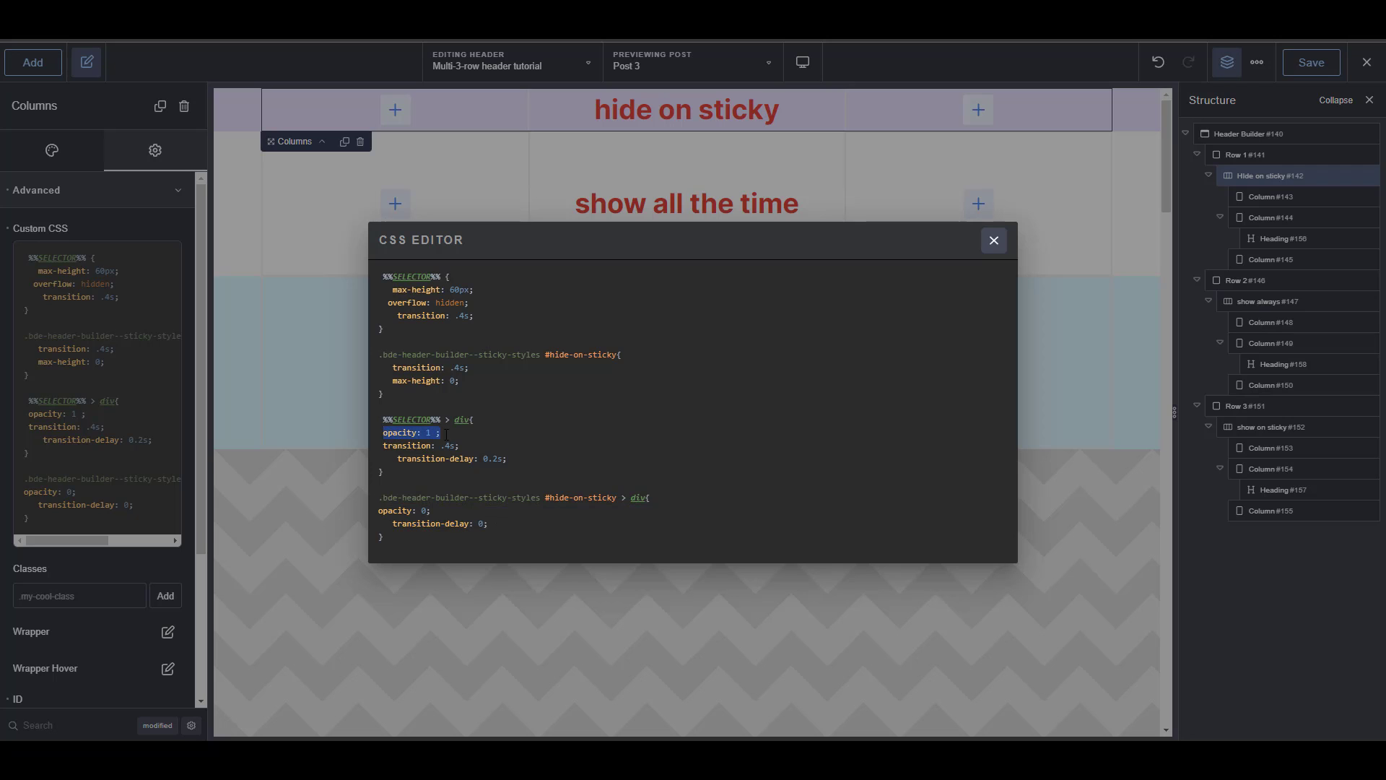
left_click(517, 462)
left_click(994, 241)
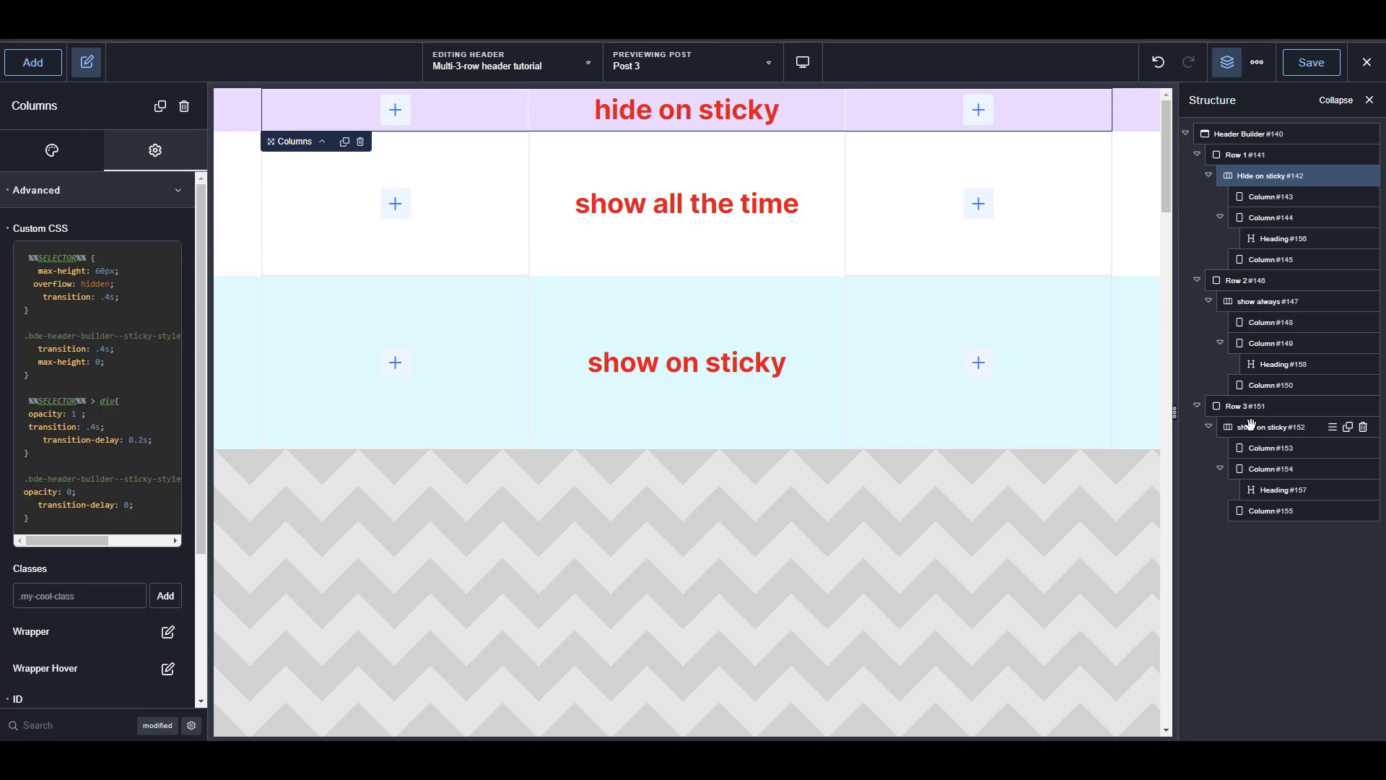
Add custom CSS to Row 3's columns: max-height 0 and div opacity 0, changing to 60px and opacity 1 under .bde-header-builder--sticky-styles #show-on-sticky.
left_click(1297, 432)
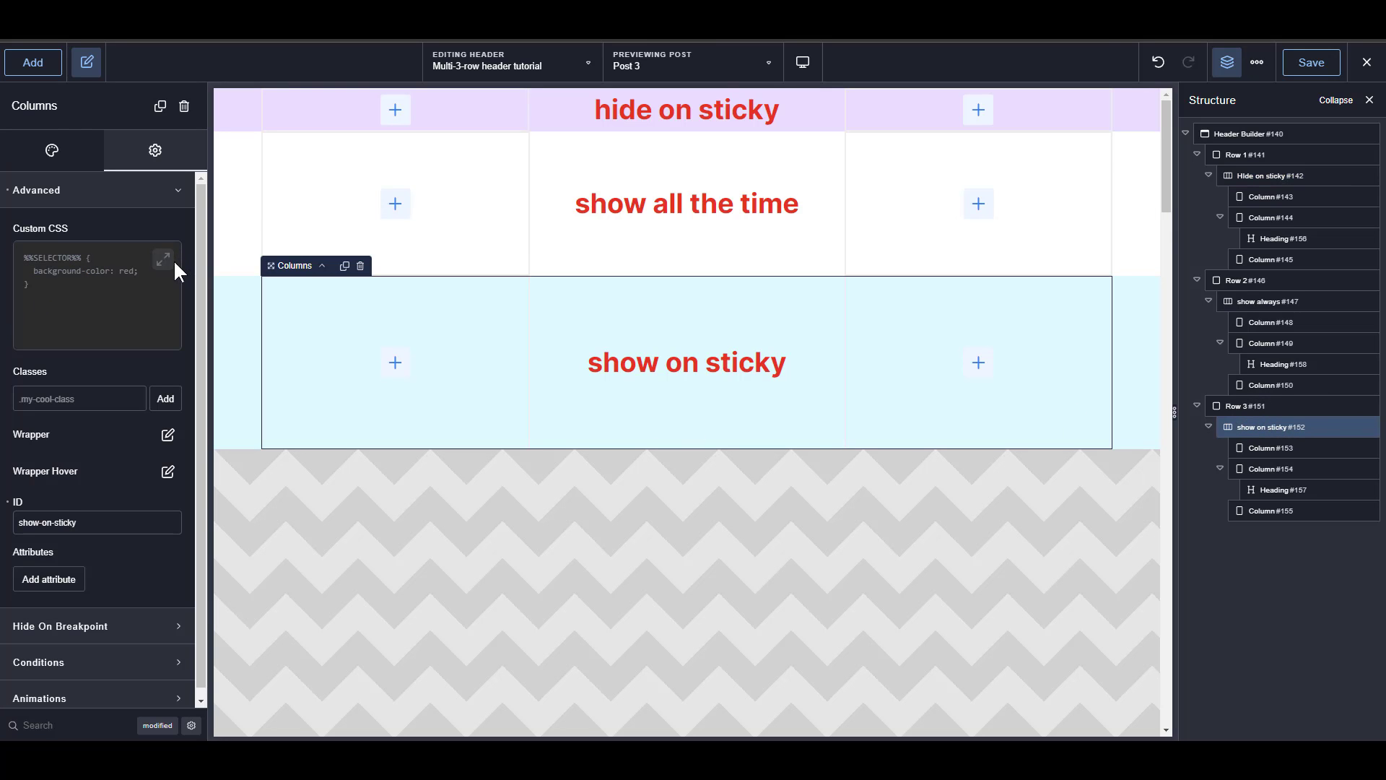
left_click(163, 258)
key("ctrl+a")
type("%%SELECTOR%% {      transition: .4s;    max-height: 0;     overflow: hidden;    transition: .4s;  } .bde-header-builder--sticky-styles #show-on-sticky{      max-height: 60px;  }   %%SELECTOR%% > div{  opacity: 0 ;  transition: .4s;    transition-delay: 0.2s; }  .bde-header-builder--sticky-styles #show-on-sticky > div{ opacity: 1;    transition-delay: 0; }")
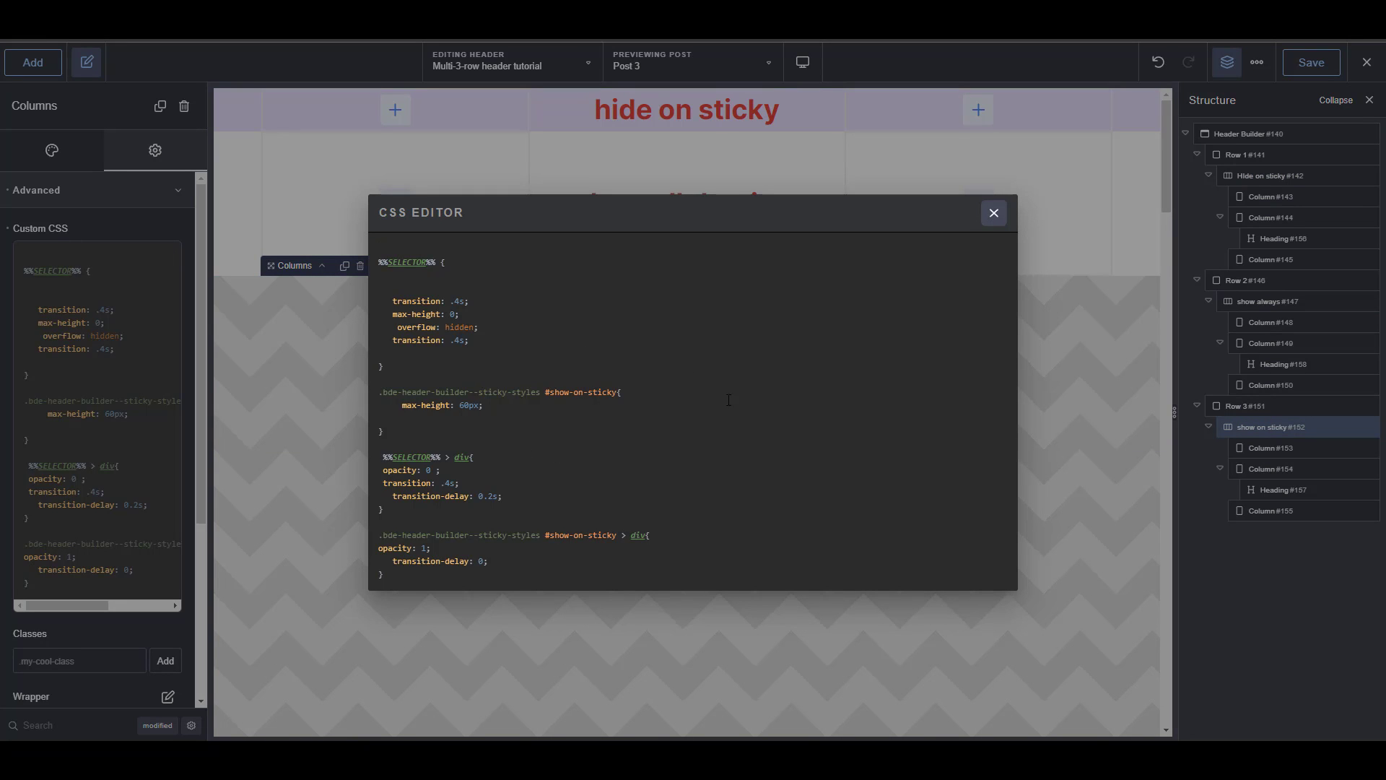
left_click(994, 213)
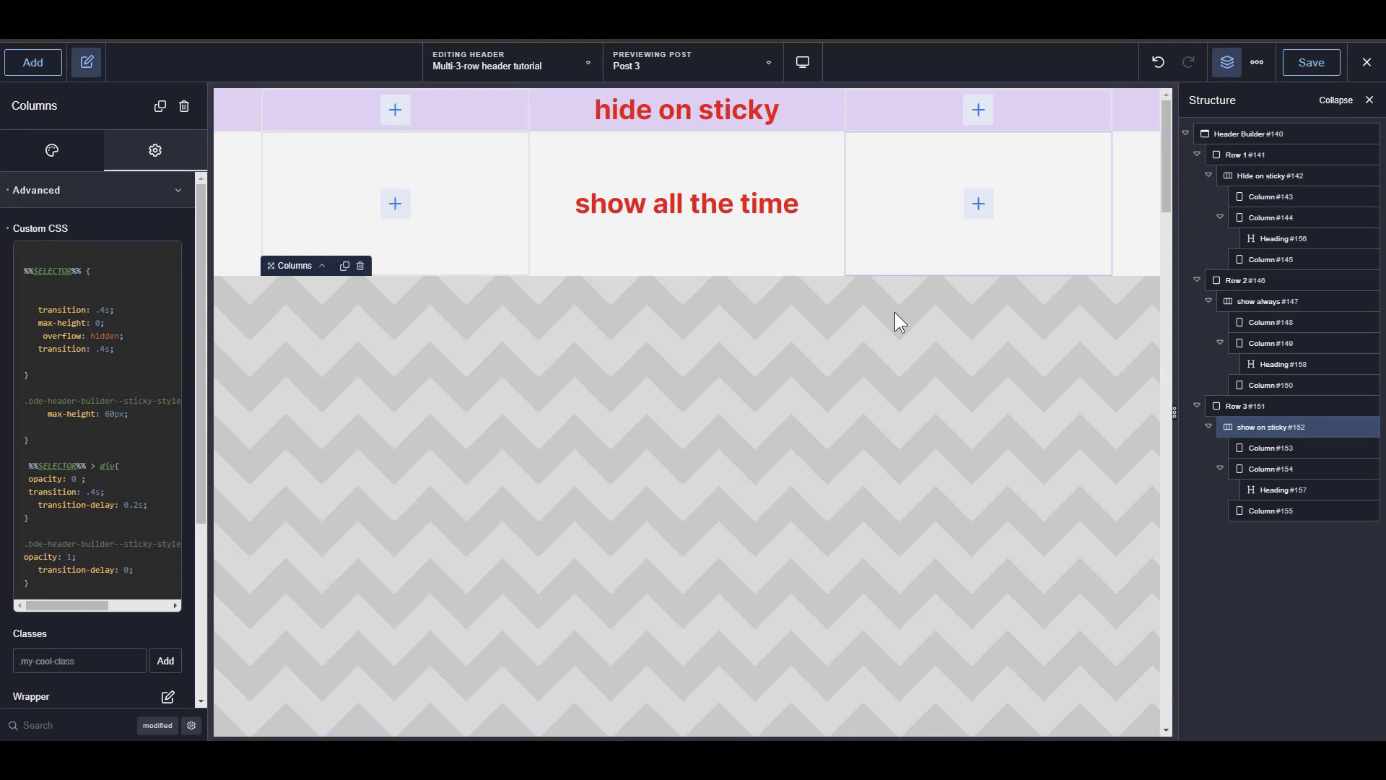
scroll(854, 371, "down", 5)
scroll(856, 380, "up", 2)
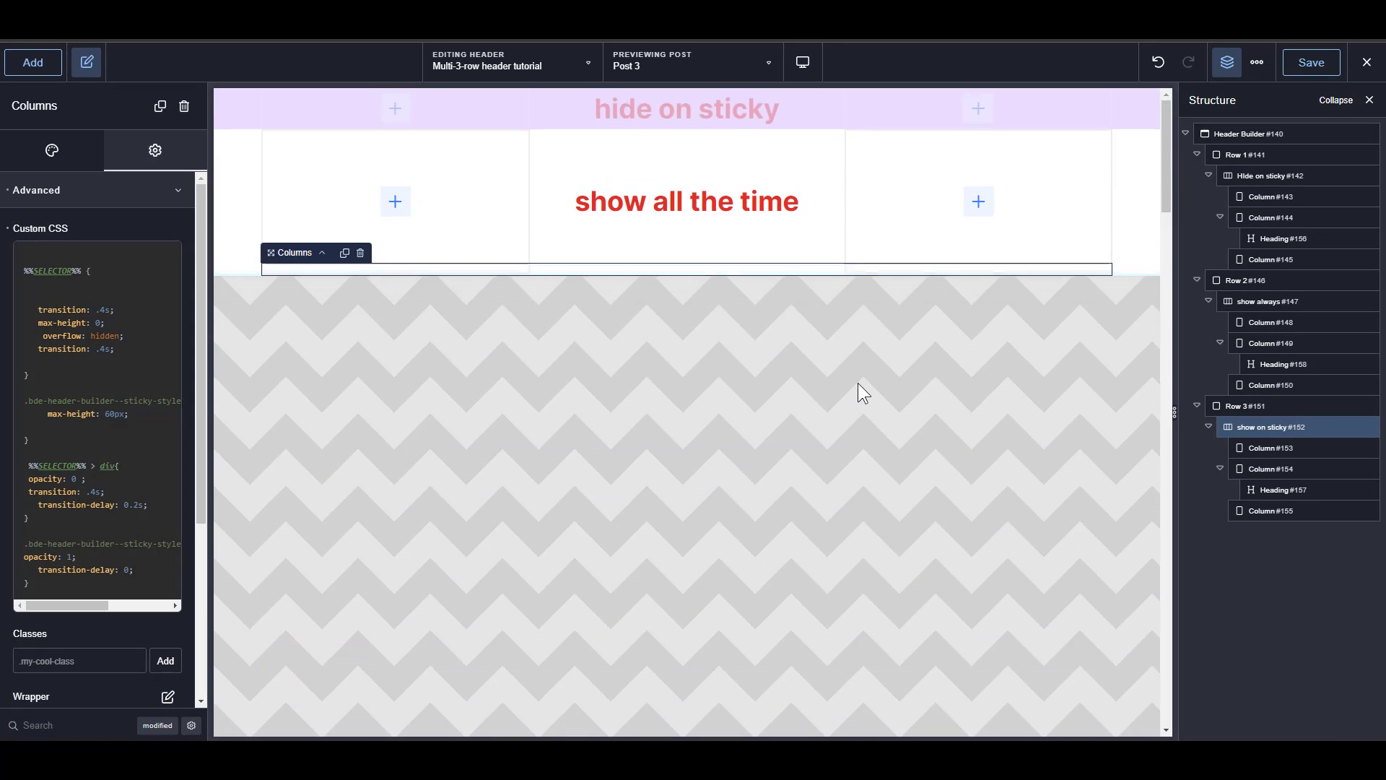
scroll(858, 383, "down", 2)
scroll(857, 380, "up", 2)
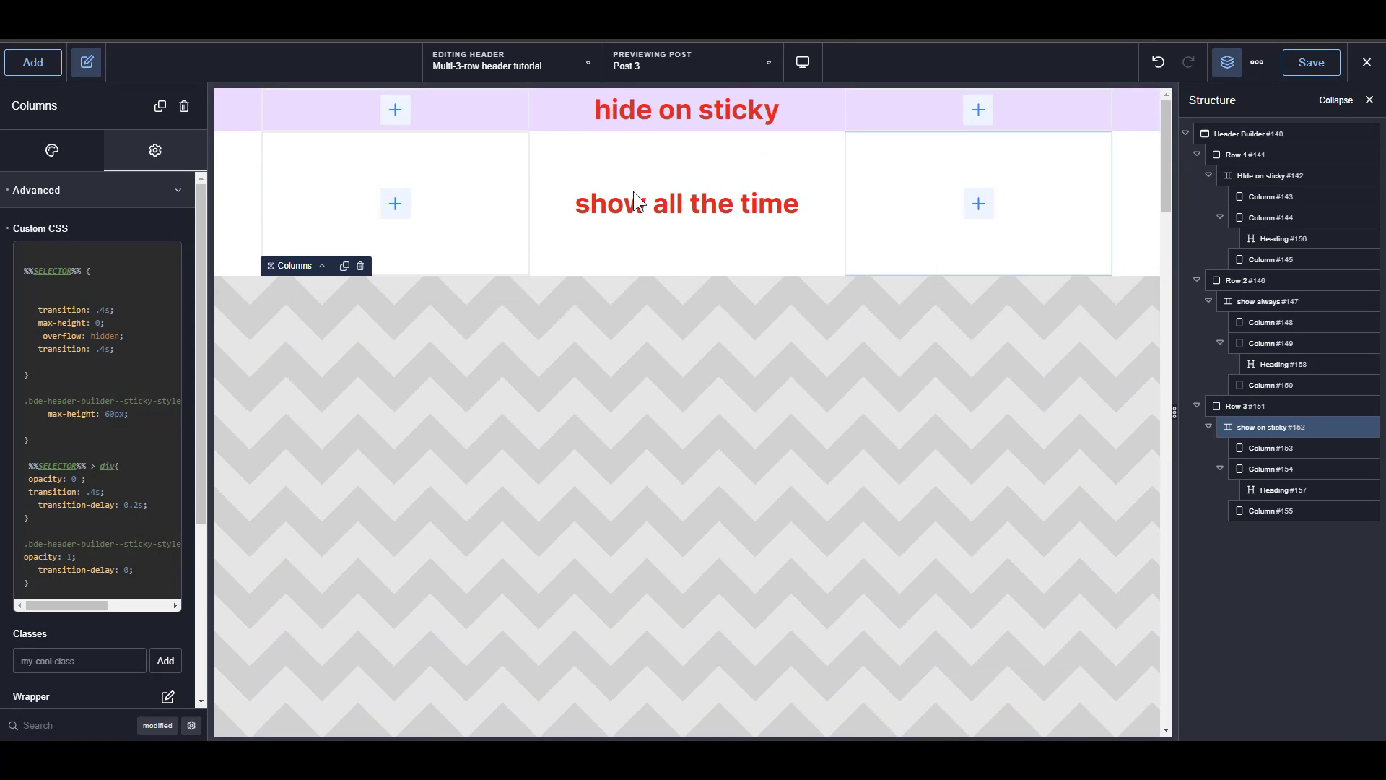
Add an Image element to Row 2's first column and choose the bueno-1.svg logo from the media library.
left_click(394, 205)
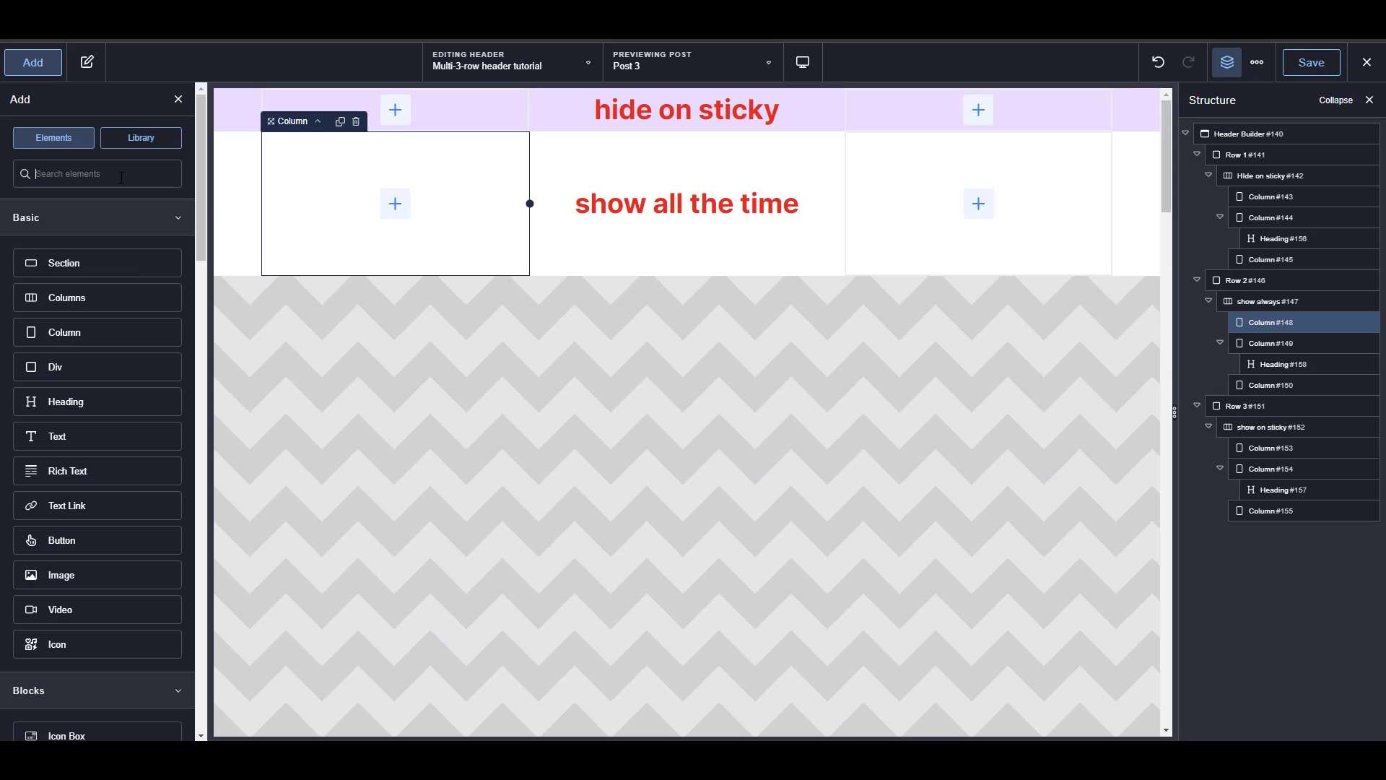
type("lo")
key("BackSpace")
key("BackSpace")
type("image")
key("Return")
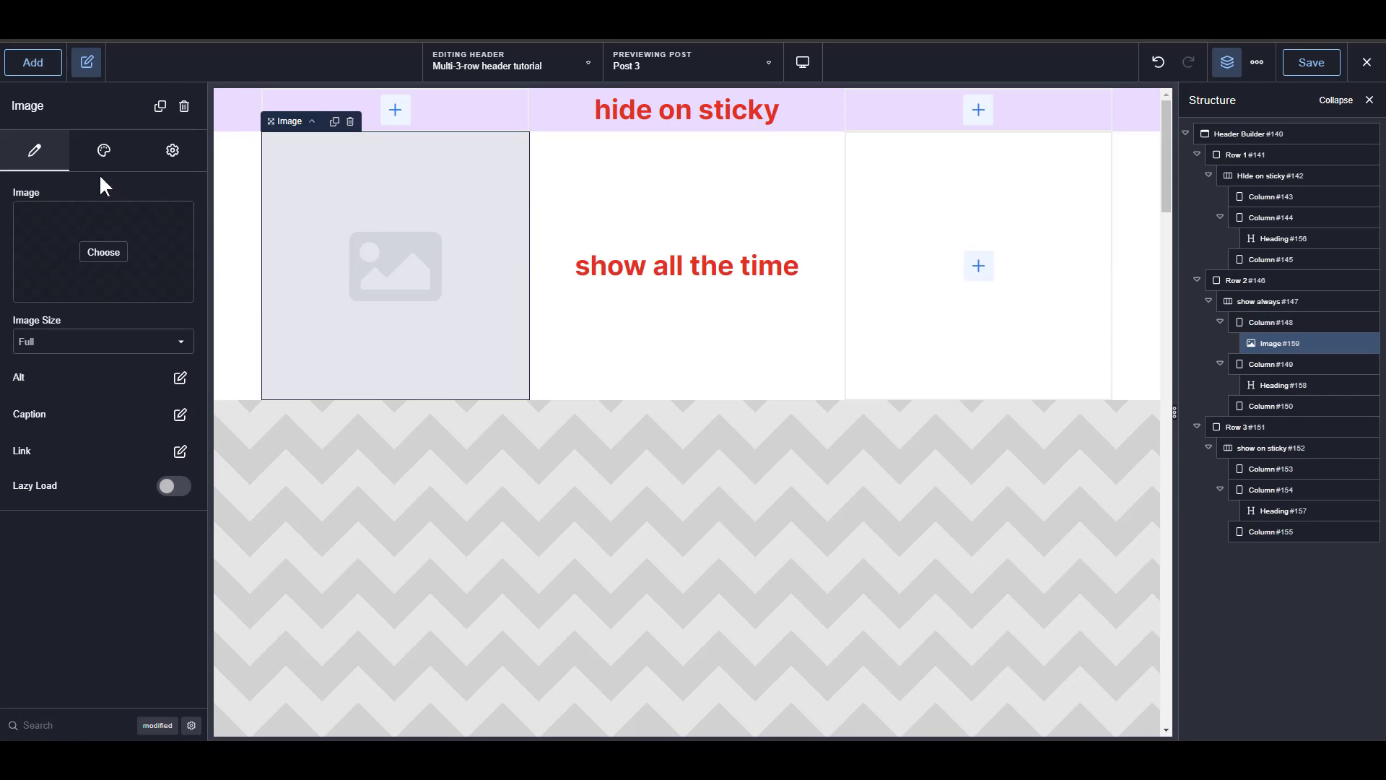
left_click(101, 250)
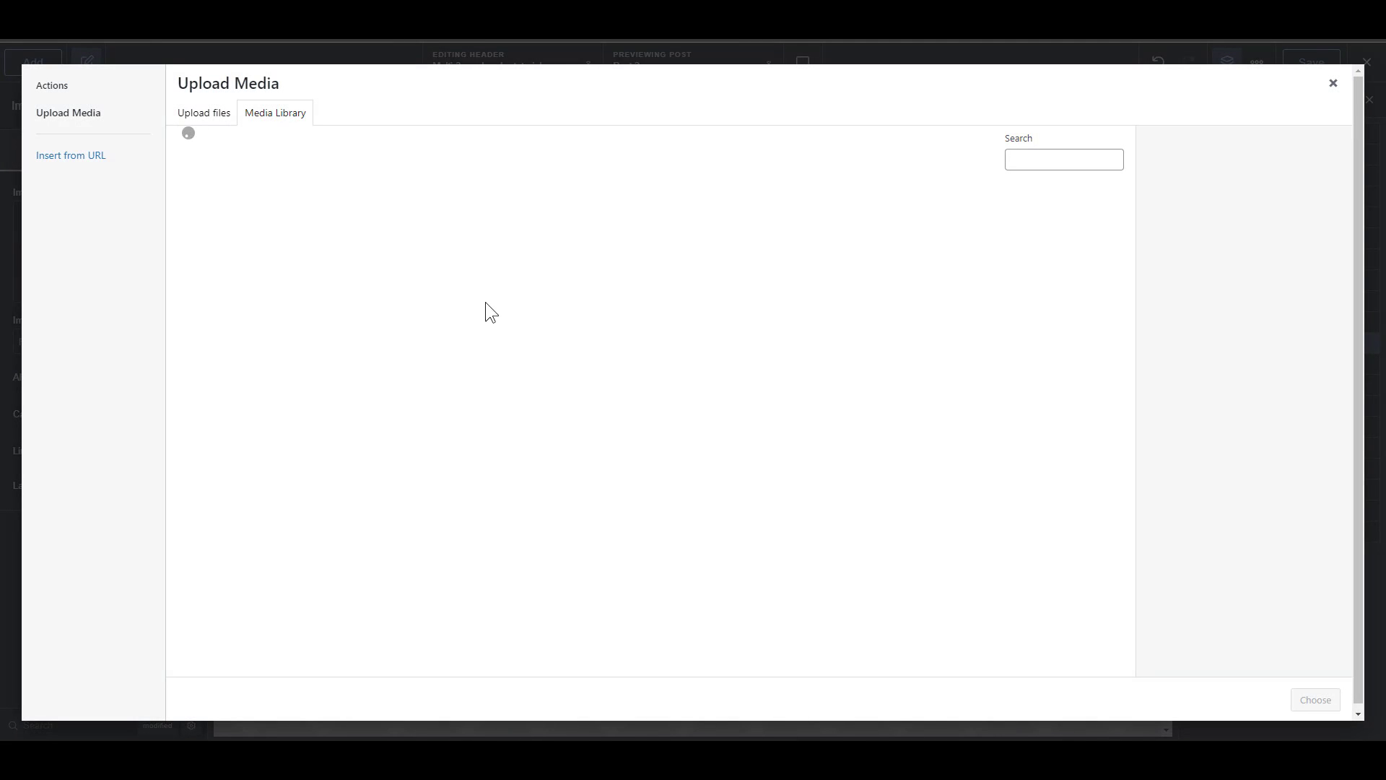
left_click(564, 357)
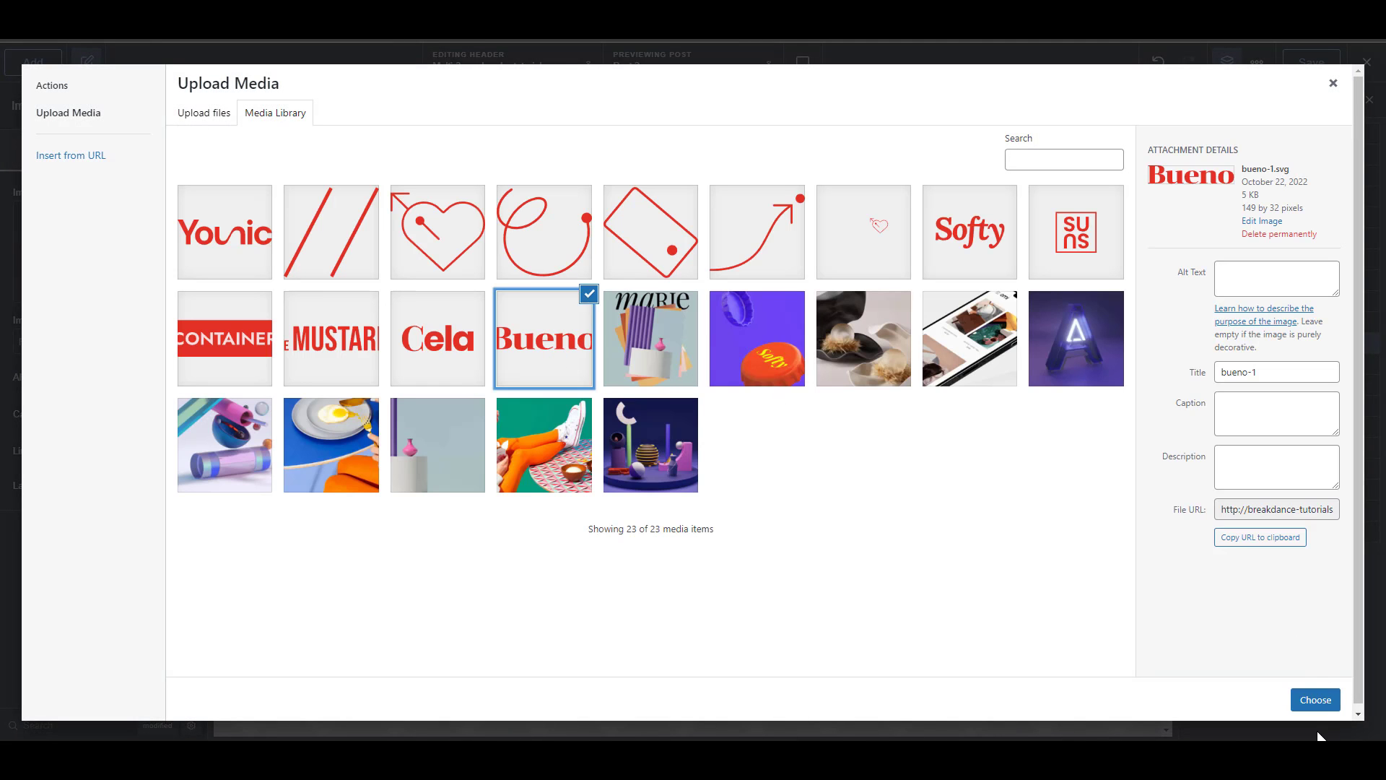
left_click(1316, 700)
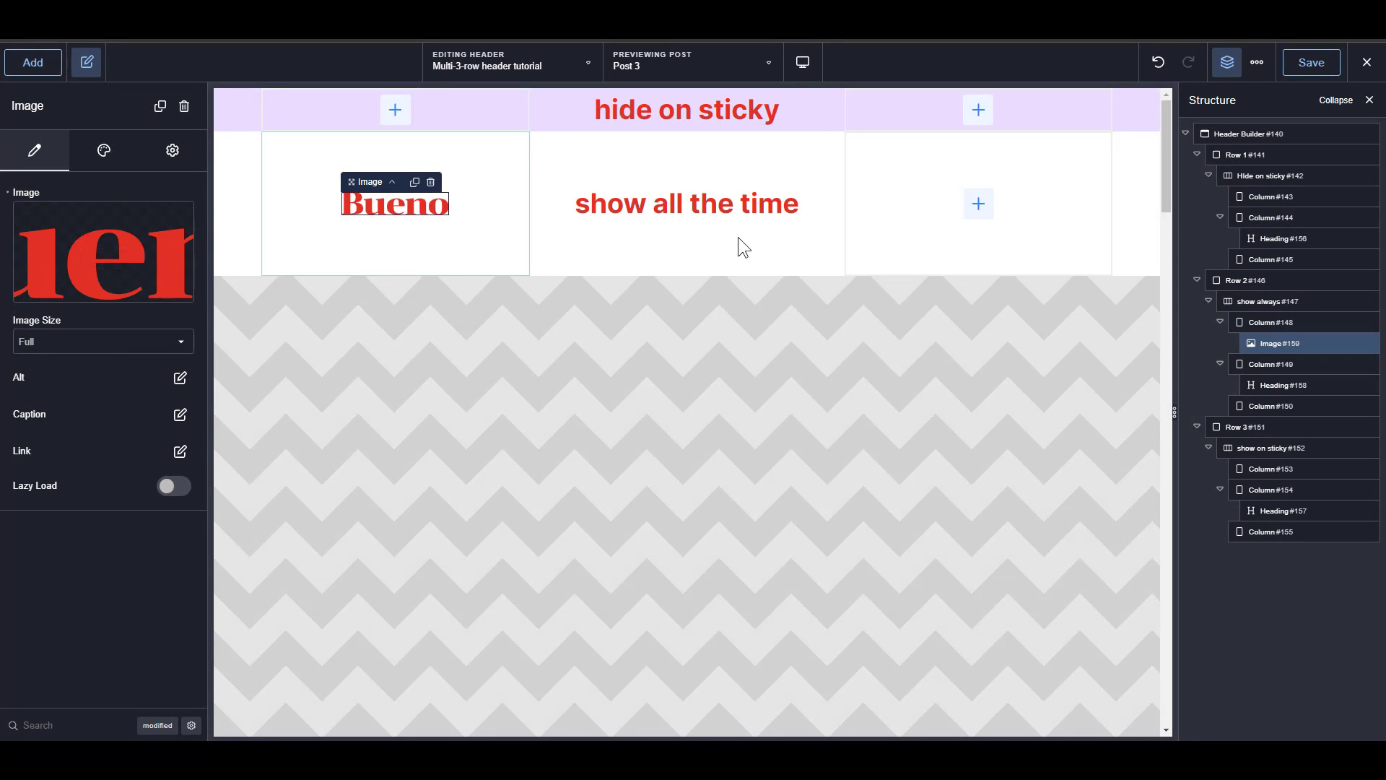
Add a WP Menu element to Row 2's last column.
left_click(979, 205)
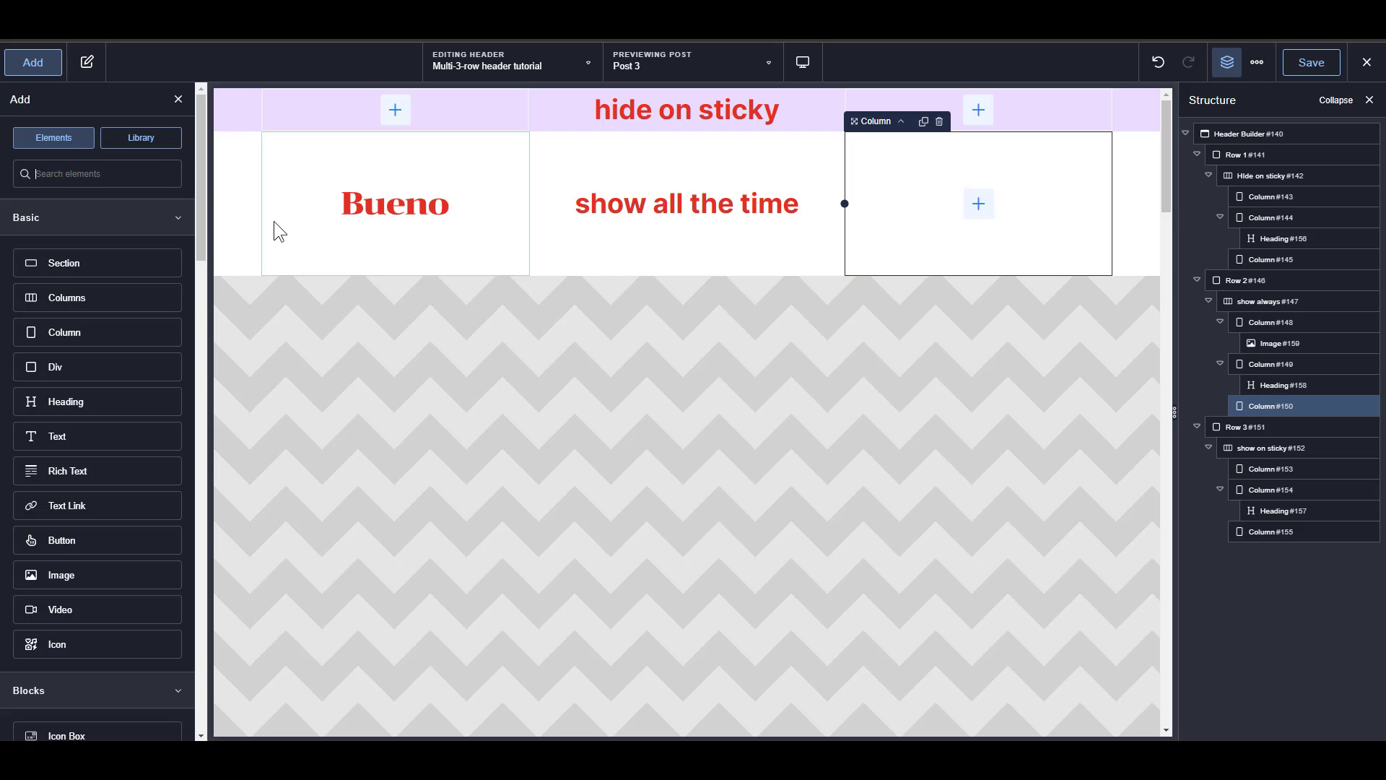
type("menu")
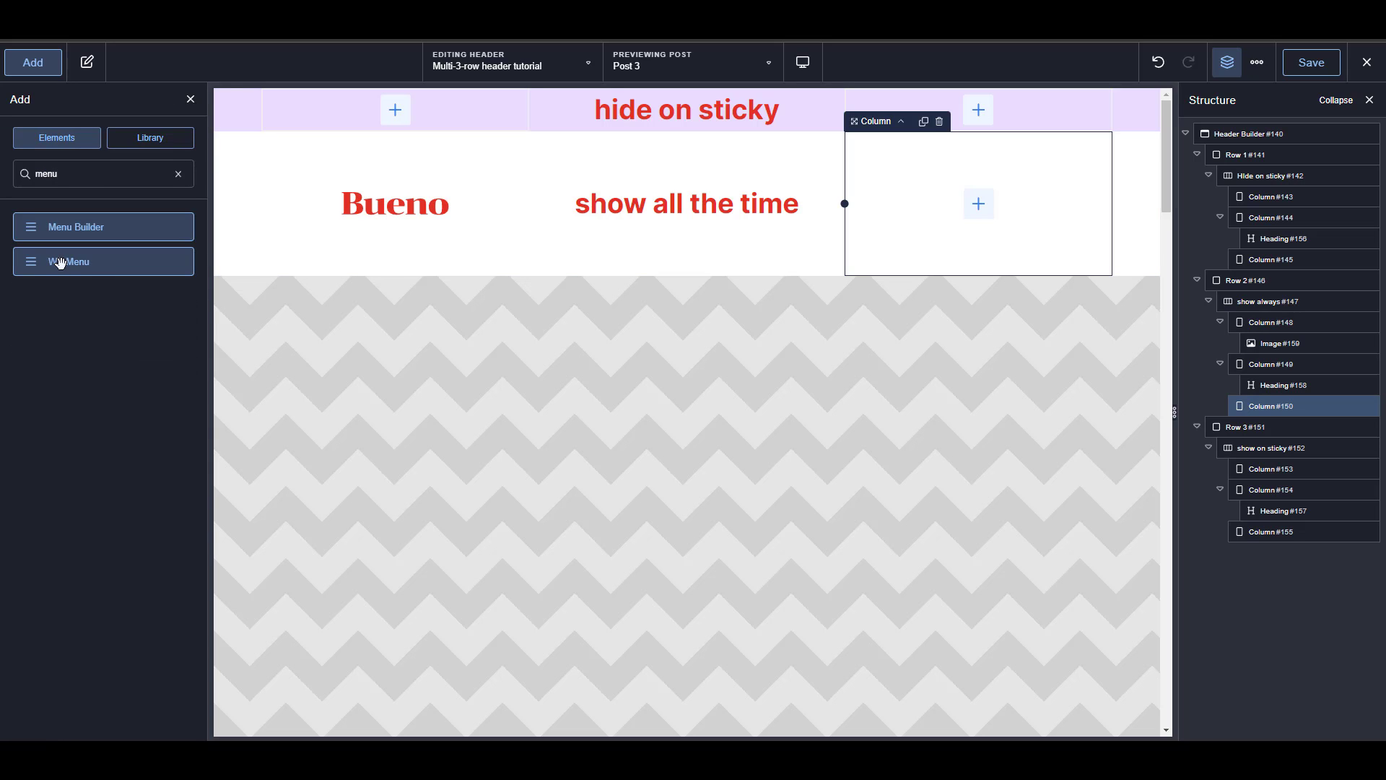
left_click(101, 263)
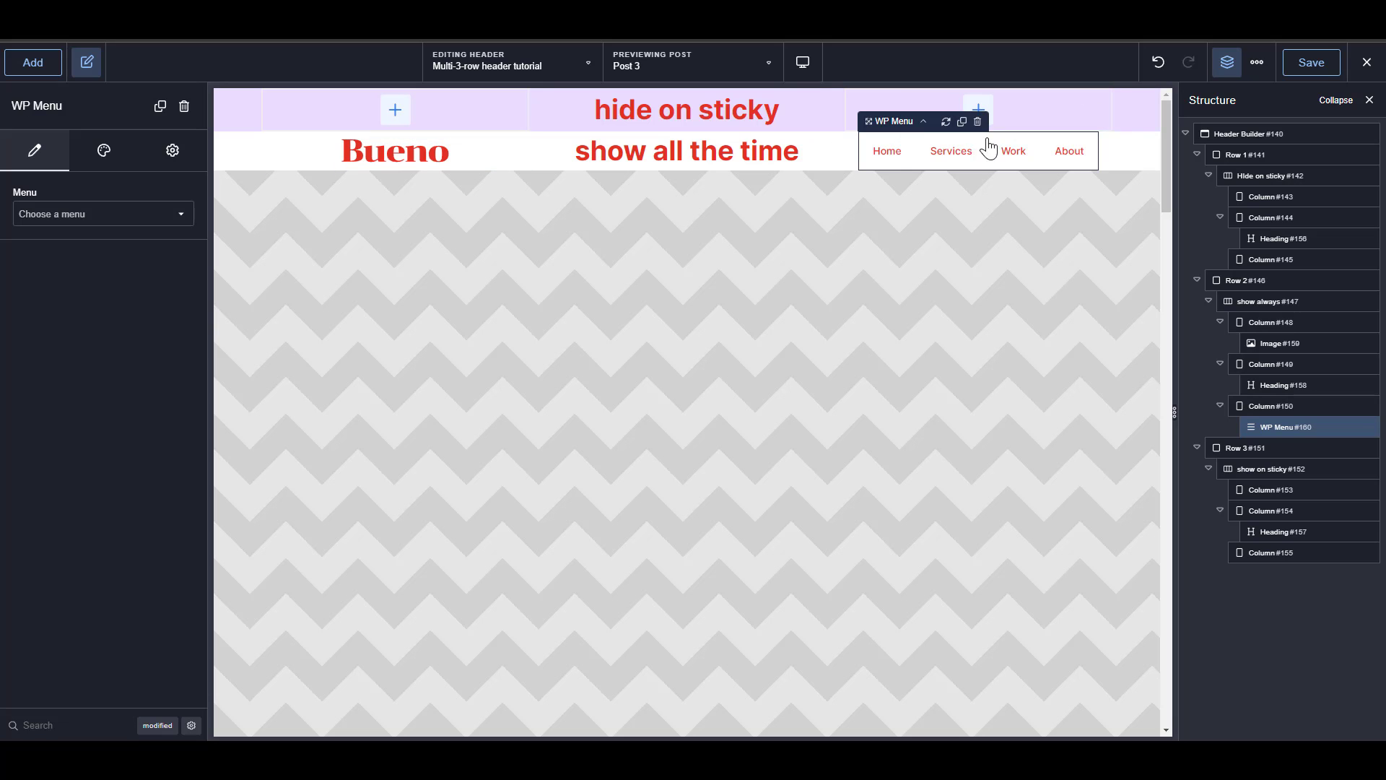
Examine how the three header rows switch between normal and sticky states when the page scrolls.
scroll(831, 216, "down", 2)
scroll(831, 216, "up", 2)
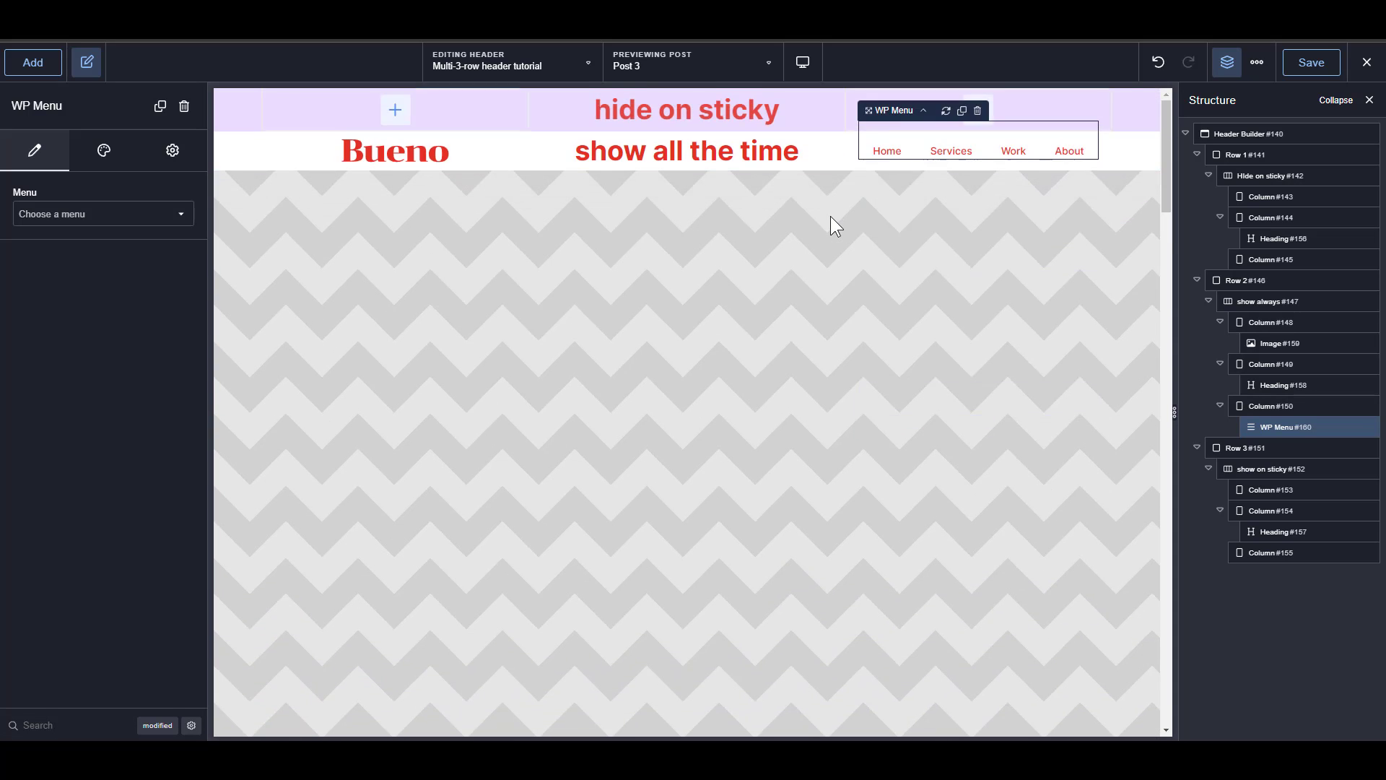
scroll(830, 216, "down", 2)
scroll(830, 215, "up", 2)
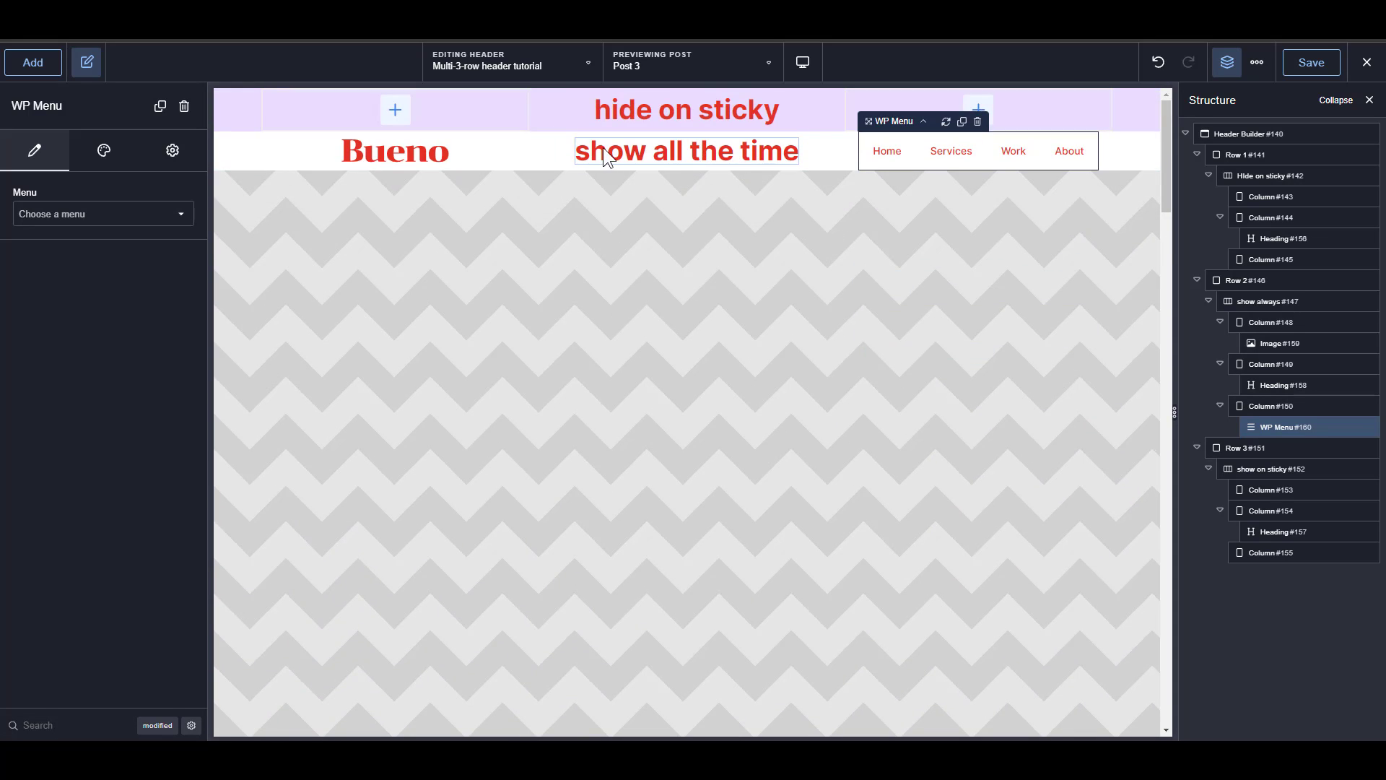
scroll(726, 206, "down", 2)
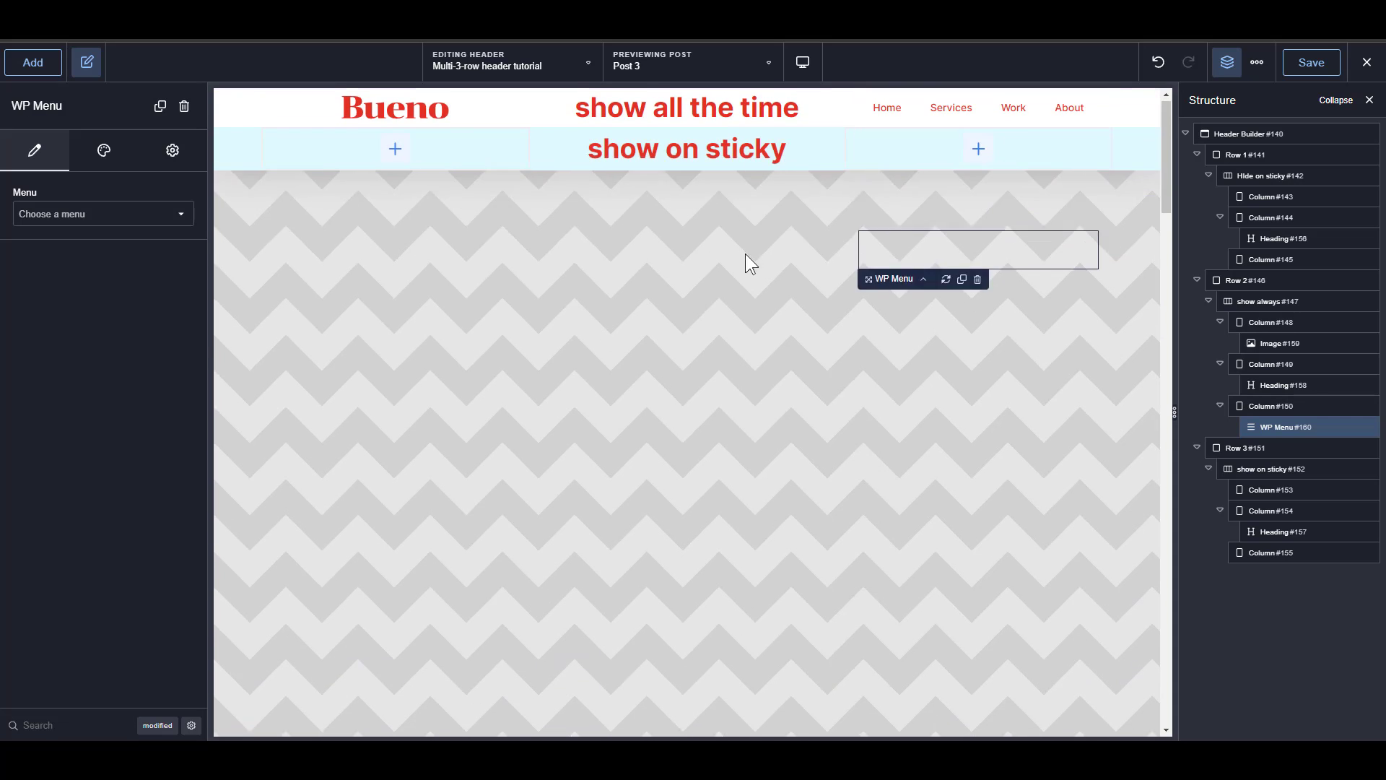
scroll(745, 253, "up", 2)
scroll(751, 180, "down", 2)
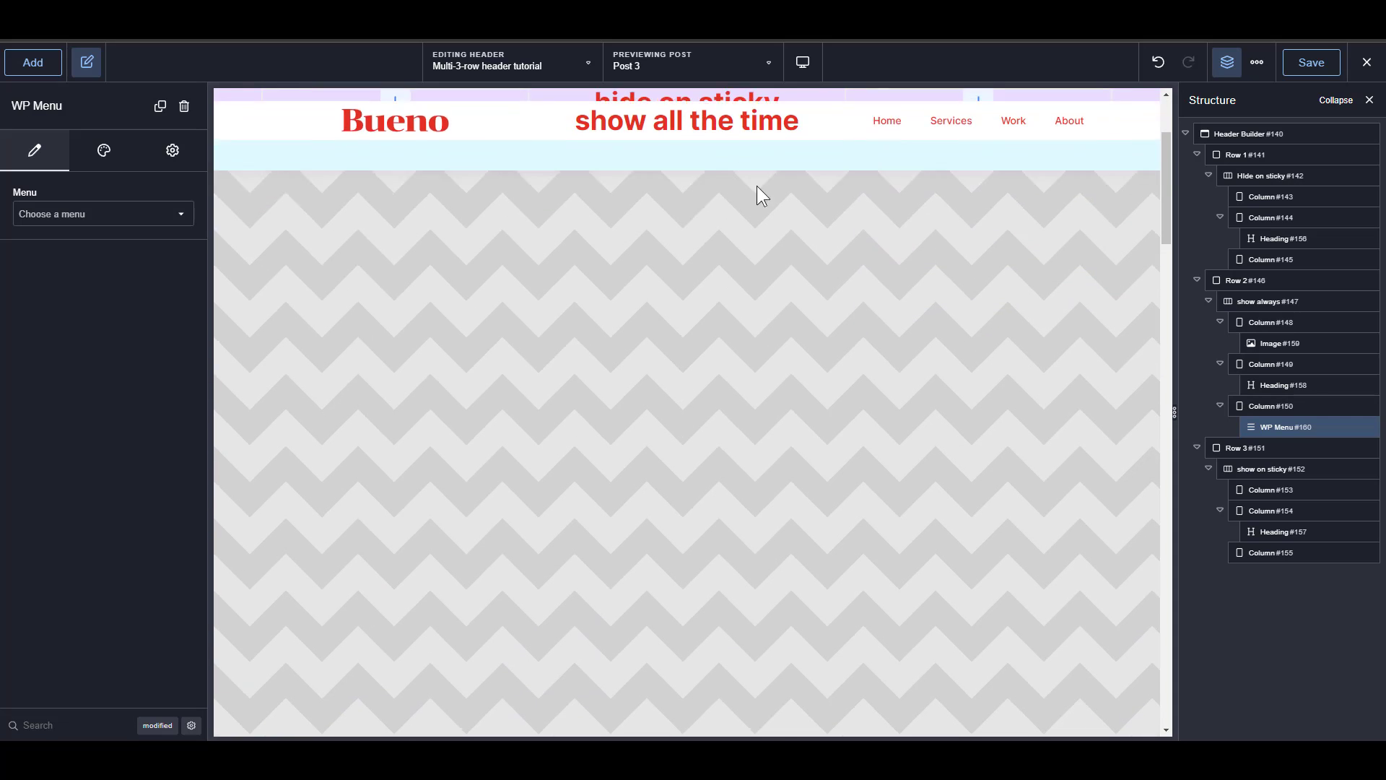
Set the height of Row 2's "show always" columns to Custom with a minimum height of 80 px.
left_click(1244, 301)
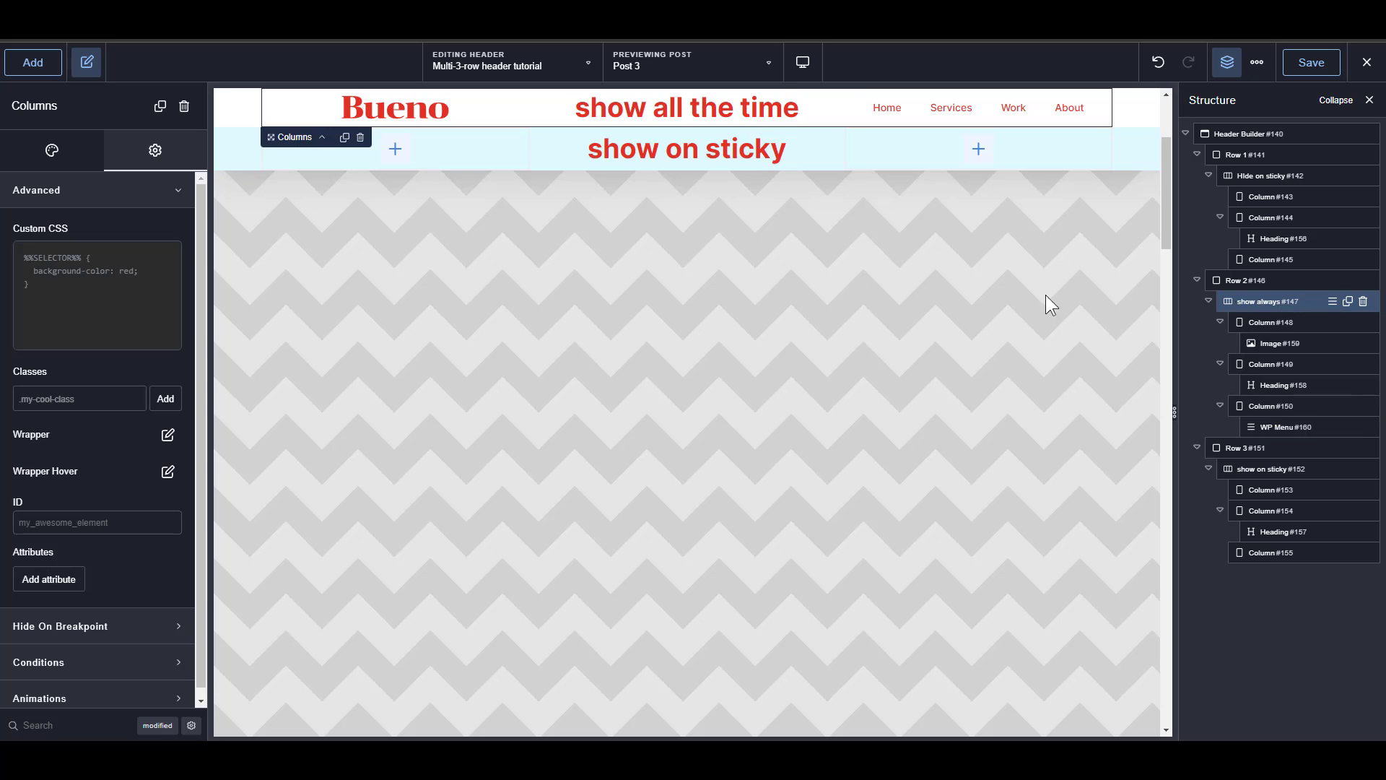
scroll(720, 261, "up", 2)
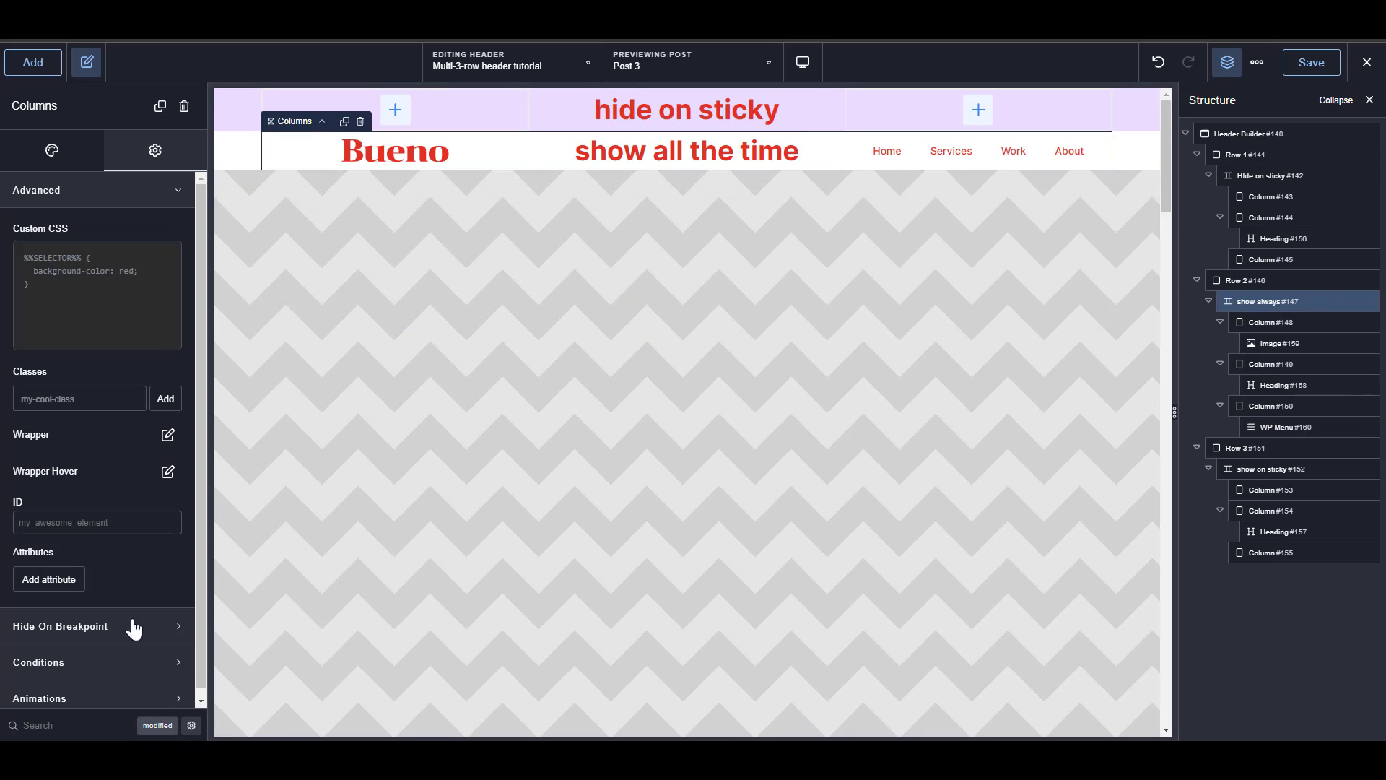
left_click(119, 205)
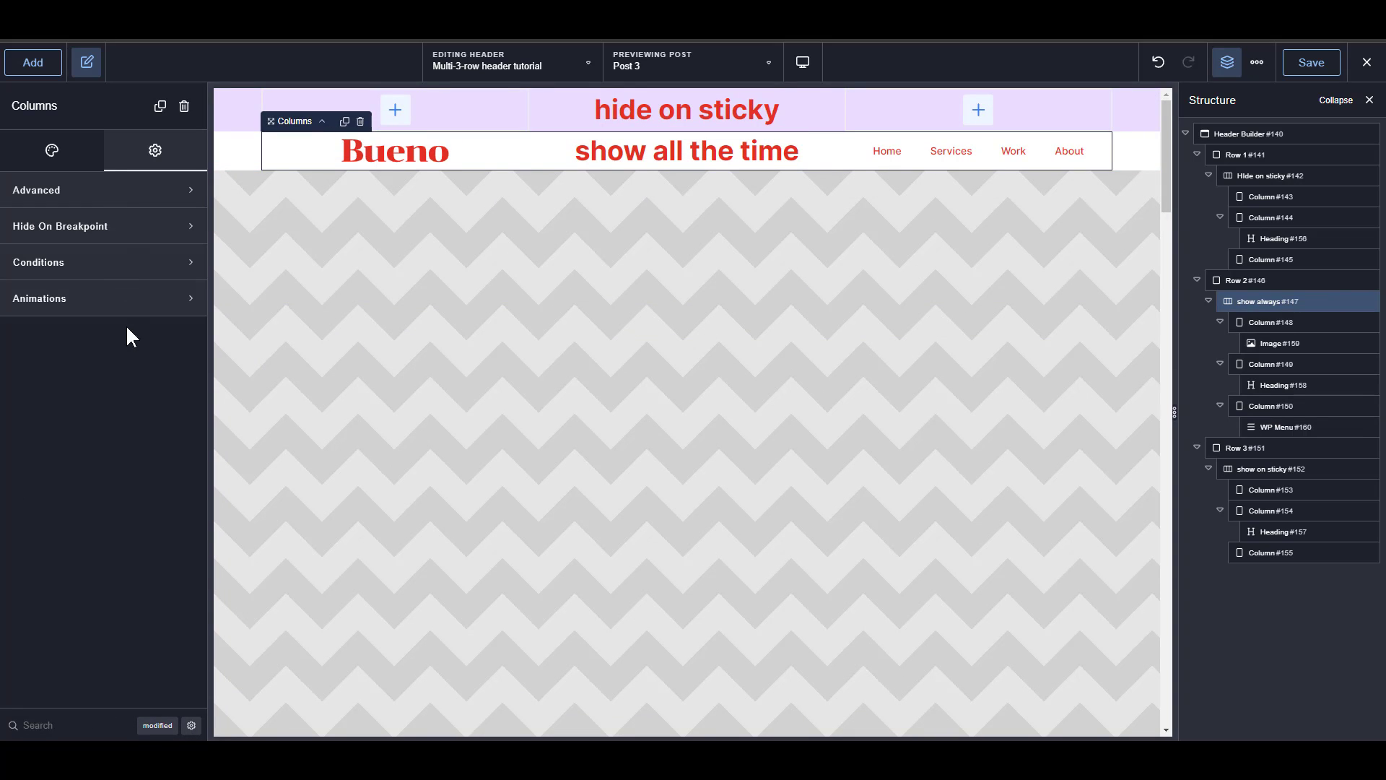
left_click(86, 149)
left_click(108, 228)
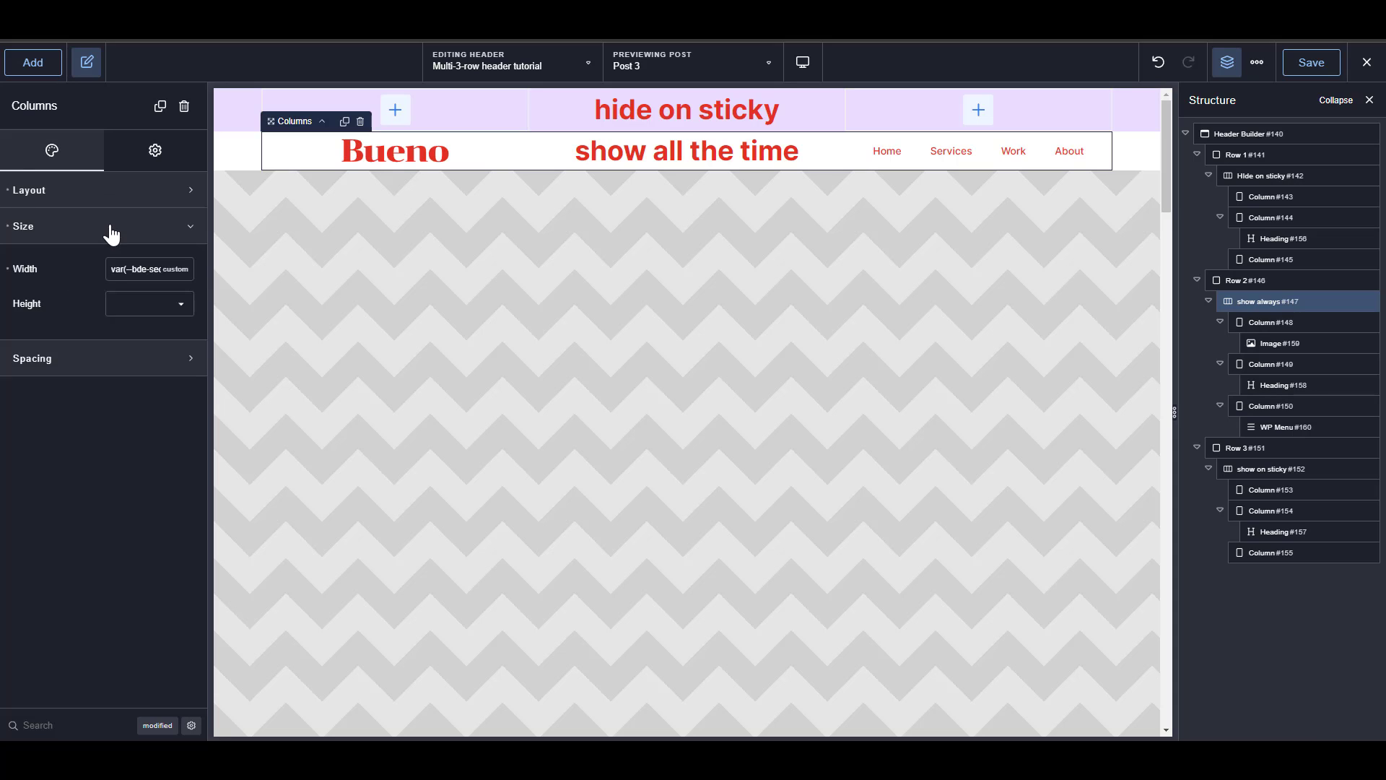
left_click(146, 309)
left_click(144, 370)
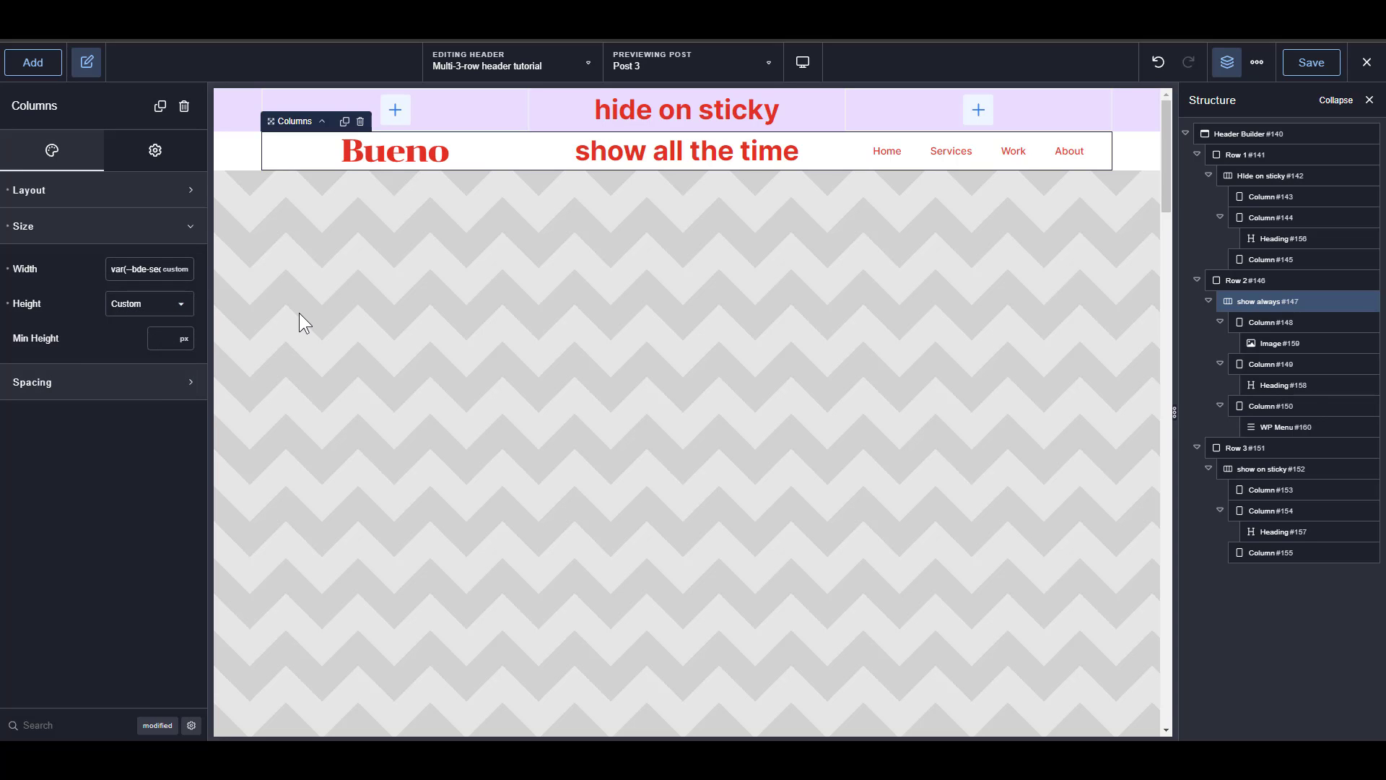
type("100")
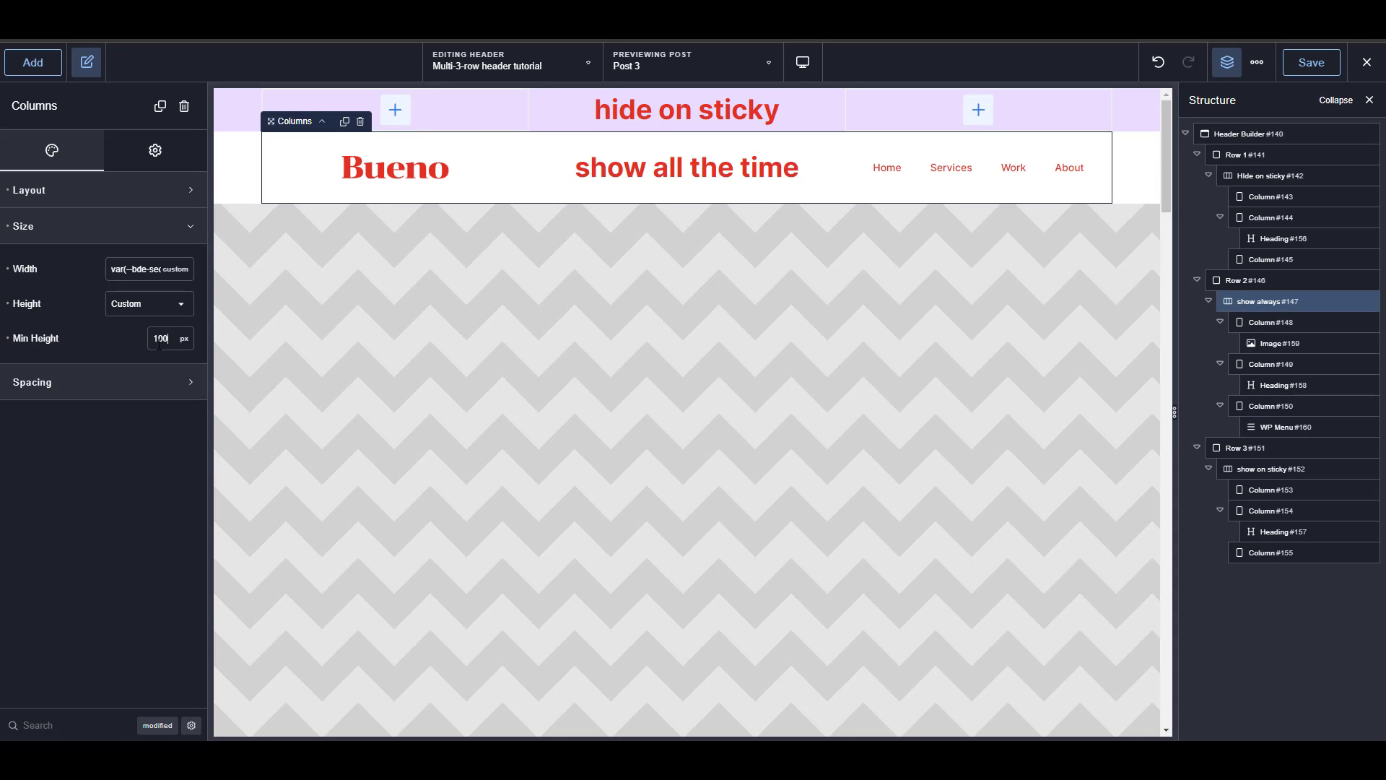
double_click(160, 343)
type("80")
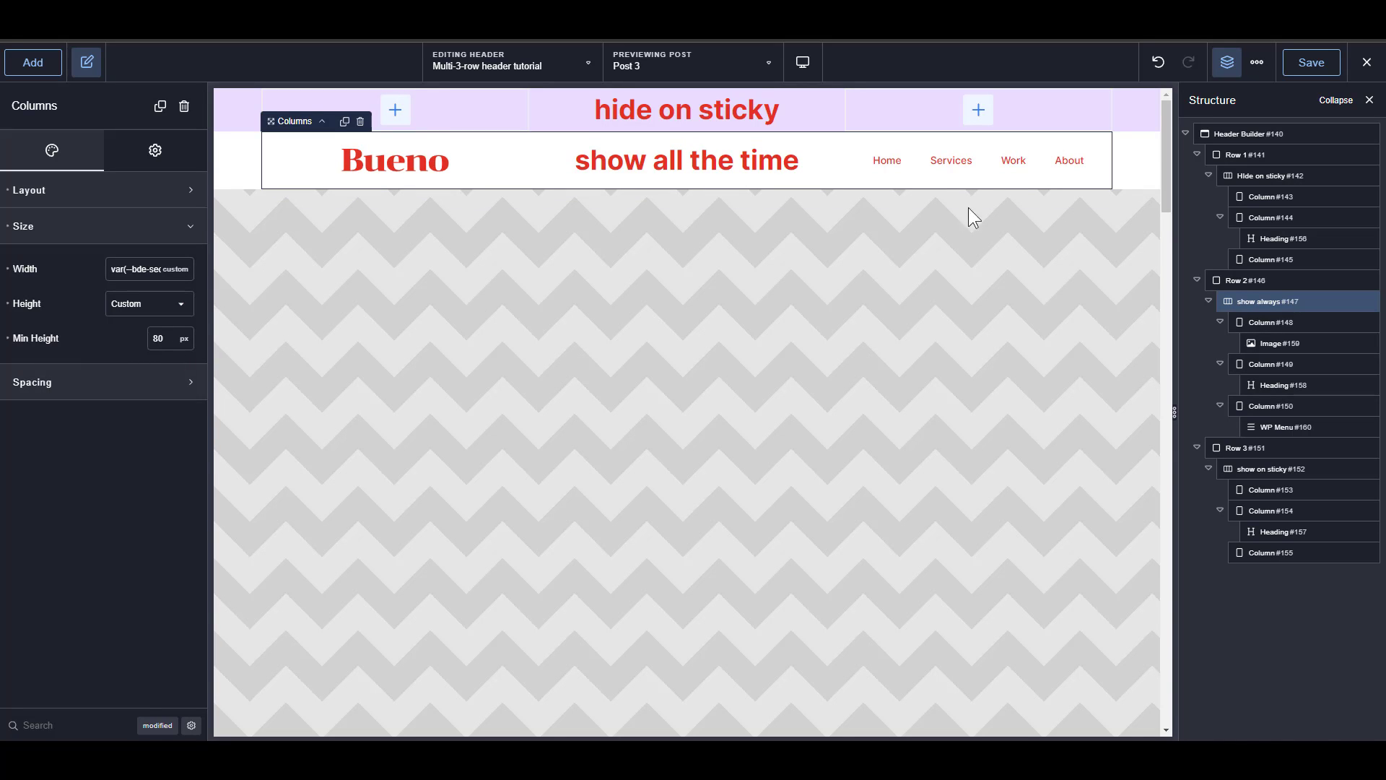
Check how the header rows switch between normal and sticky states at desktop width.
scroll(690, 319, "down", 3)
scroll(696, 319, "up", 3)
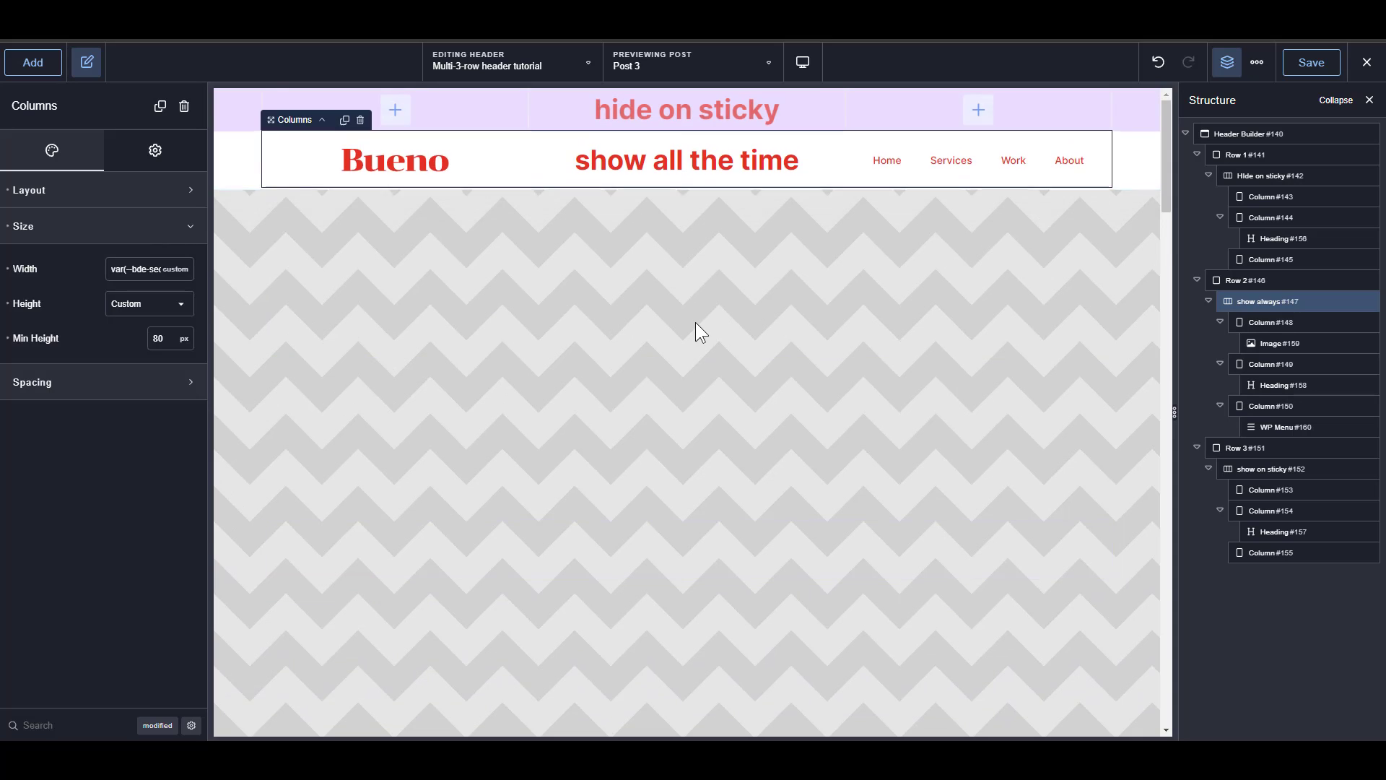
scroll(679, 281, "down", 3)
scroll(794, 289, "up", 3)
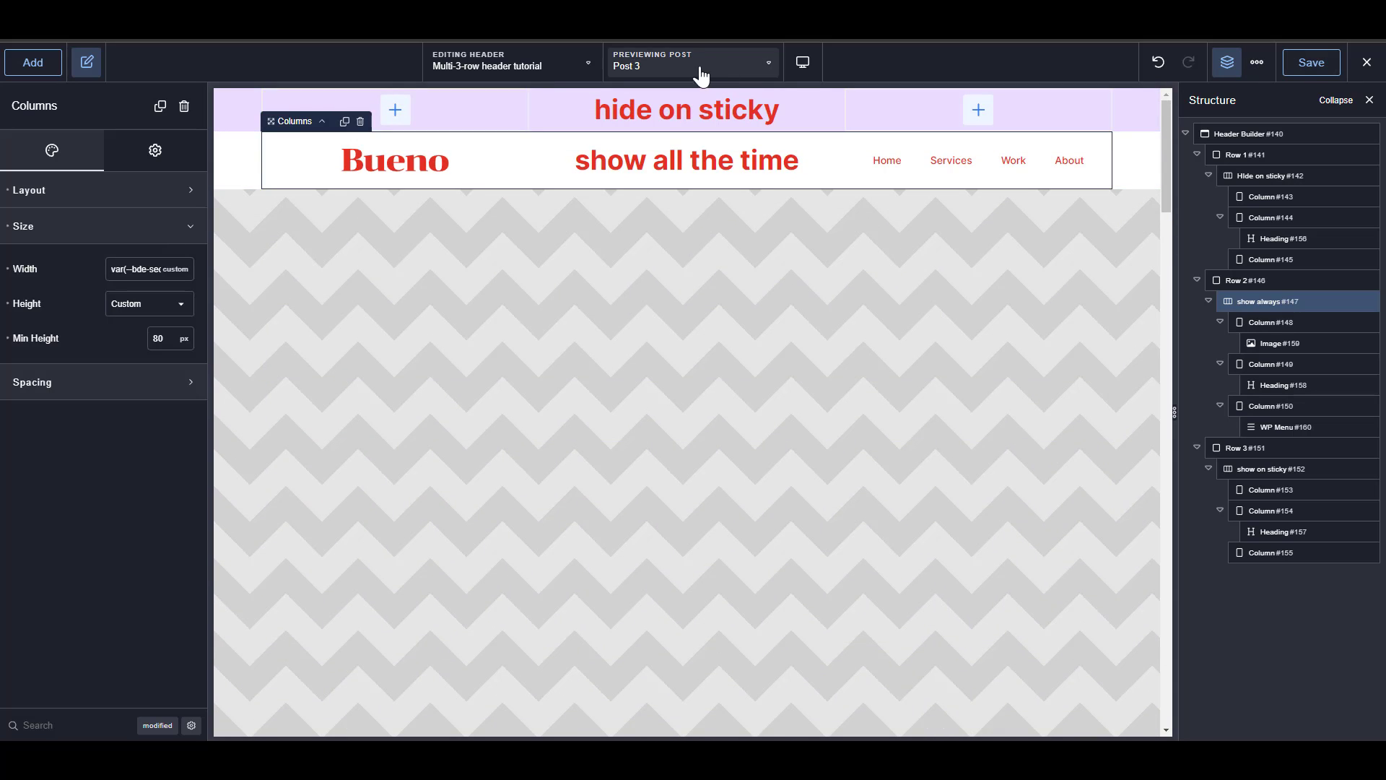
Preview the header at the Tablet Landscape and Tablet Portrait breakpoints and check its sticky rows at each width.
left_click(797, 63)
left_click(850, 141)
scroll(830, 177, "down", 3)
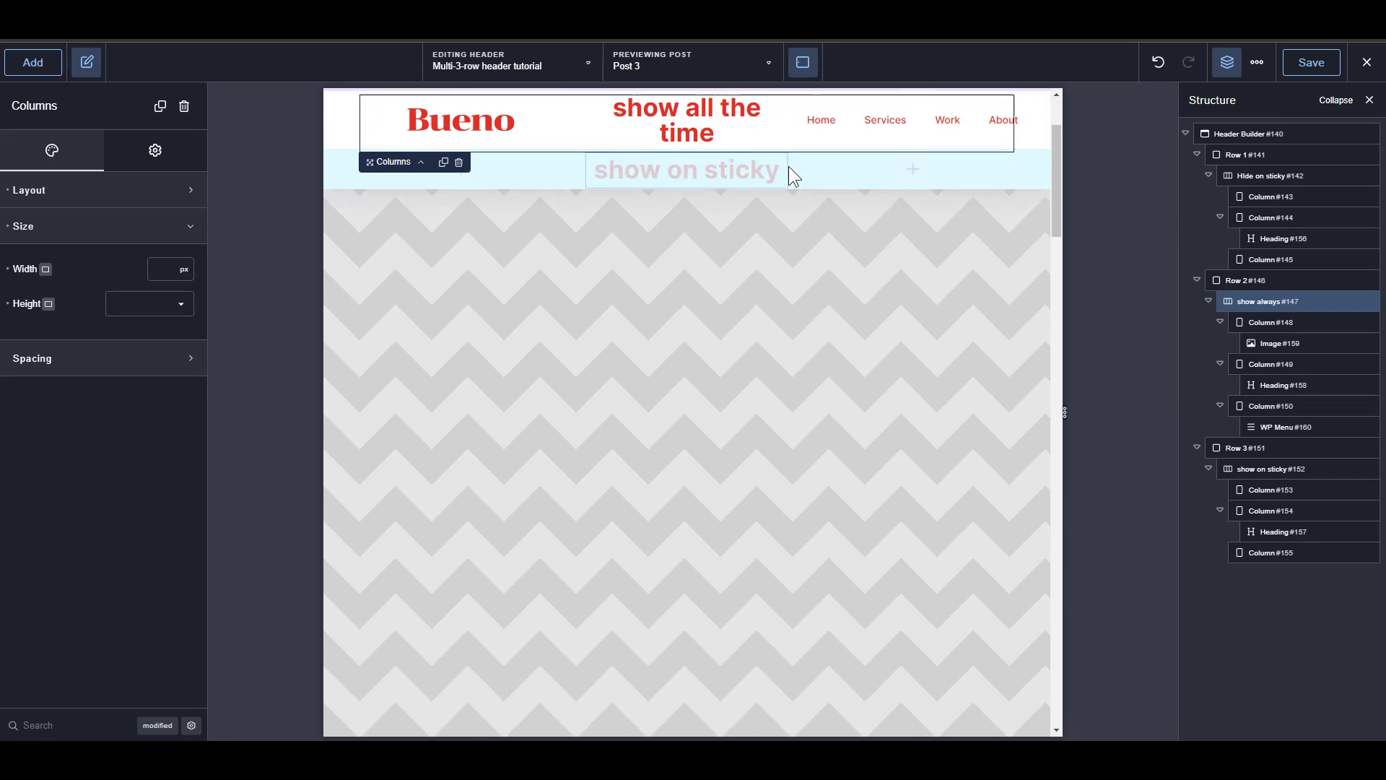
scroll(782, 173, "up", 3)
left_click(792, 76)
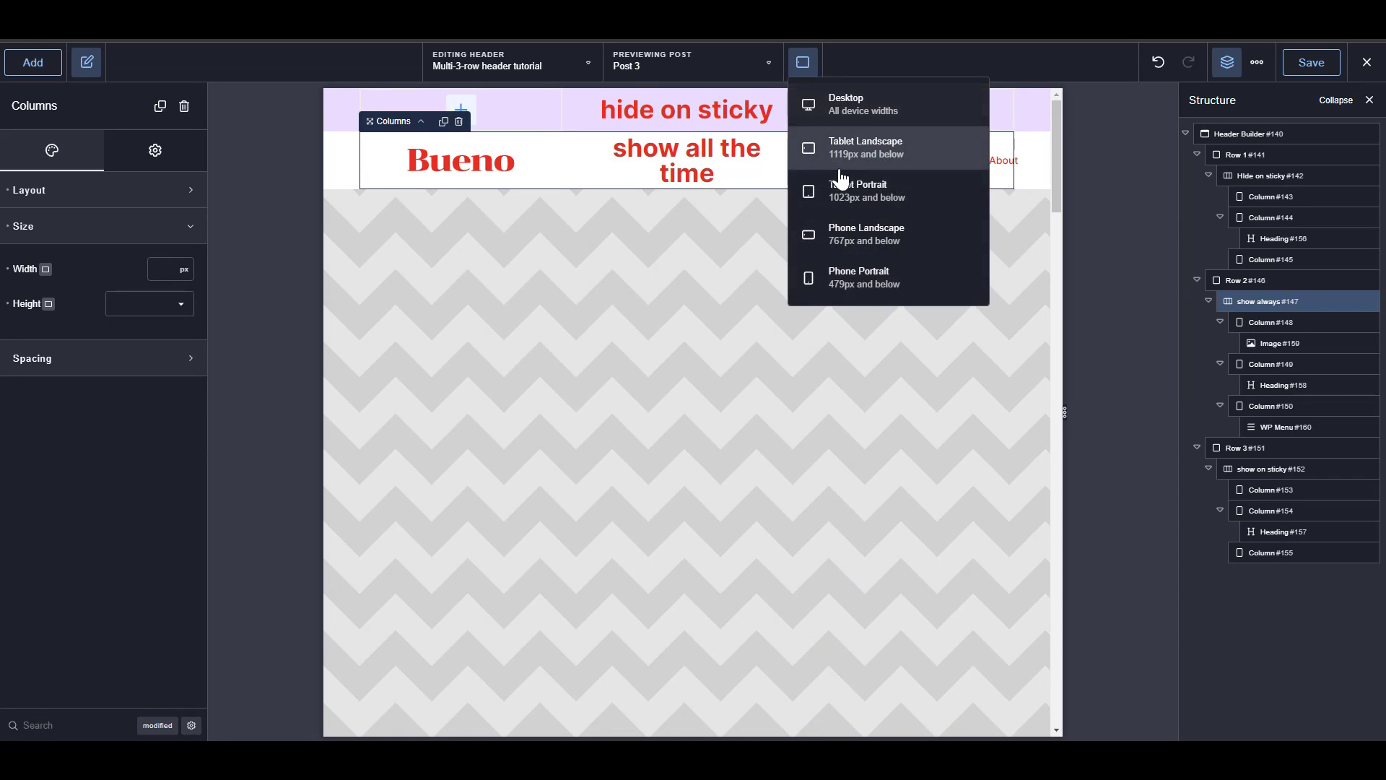
left_click(787, 189)
scroll(766, 181, "down", 3)
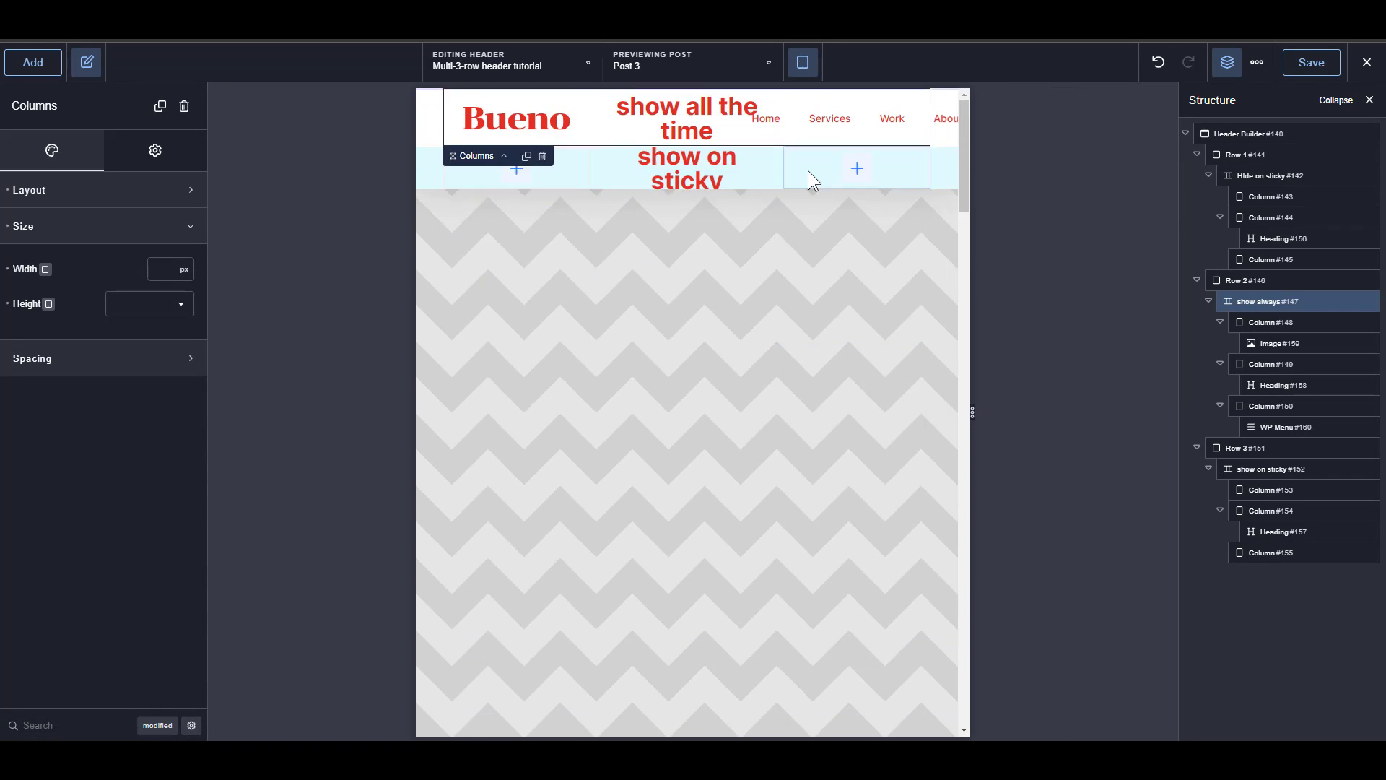
scroll(786, 181, "up", 3)
Check the header's normal and sticky states at the Phone Landscape breakpoint and return the preview to Desktop.
left_click(803, 65)
left_click(859, 237)
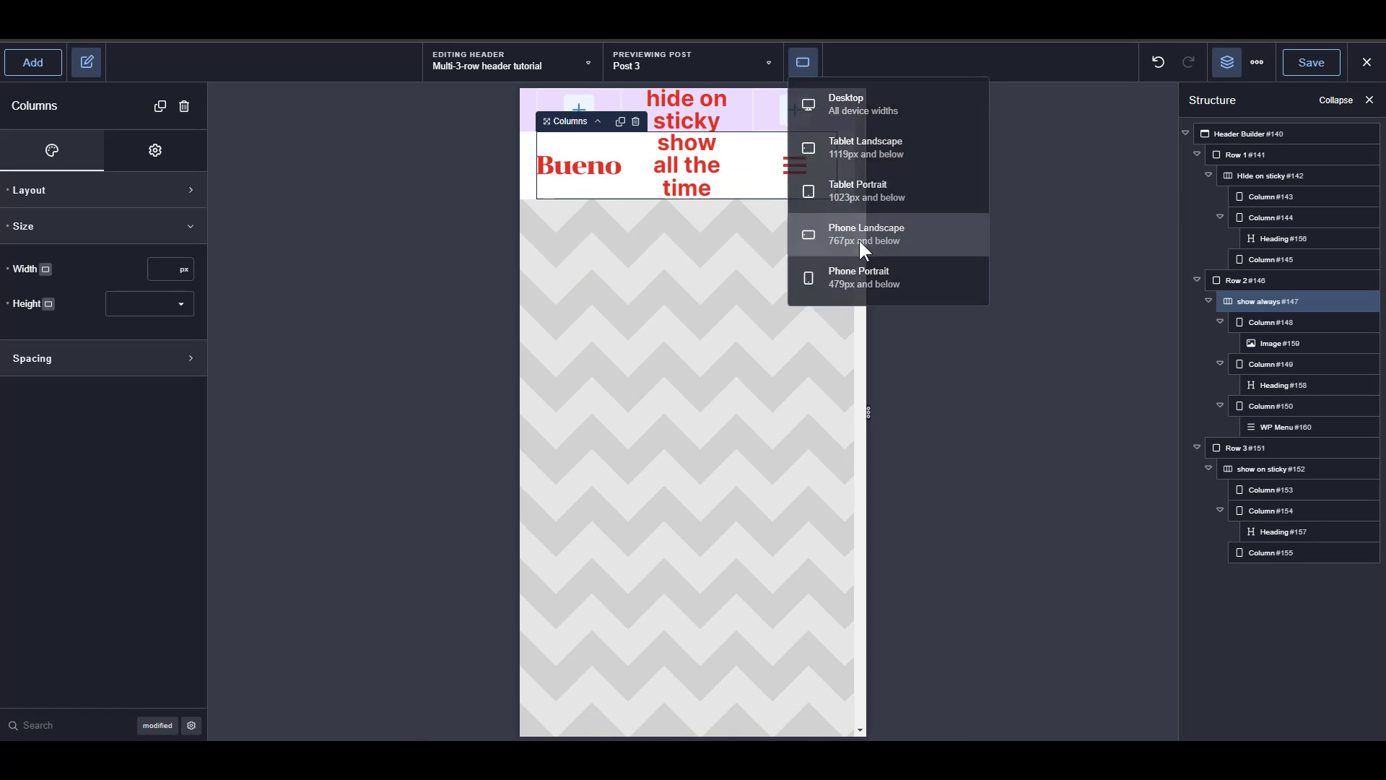
scroll(774, 160, "down", 3)
scroll(773, 161, "up", 3)
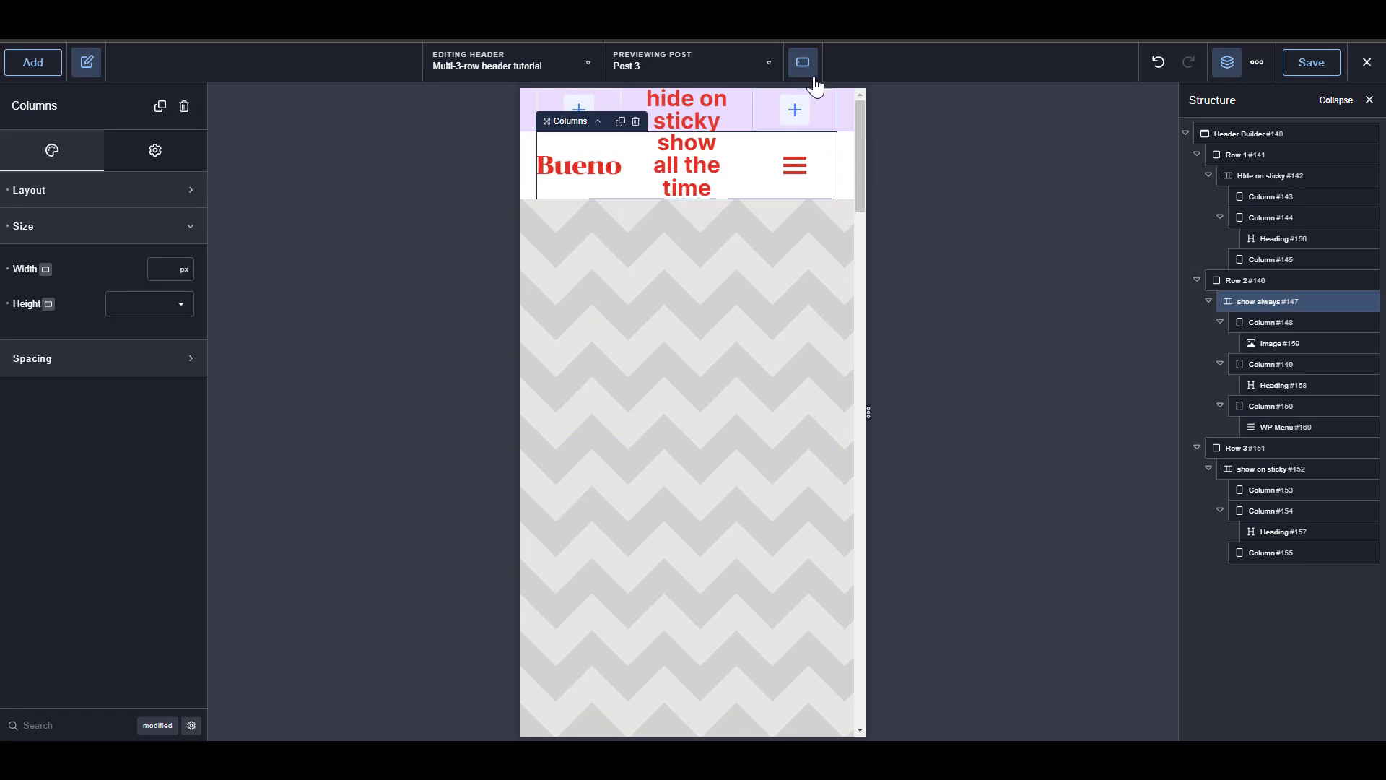
left_click(803, 64)
left_click(830, 100)
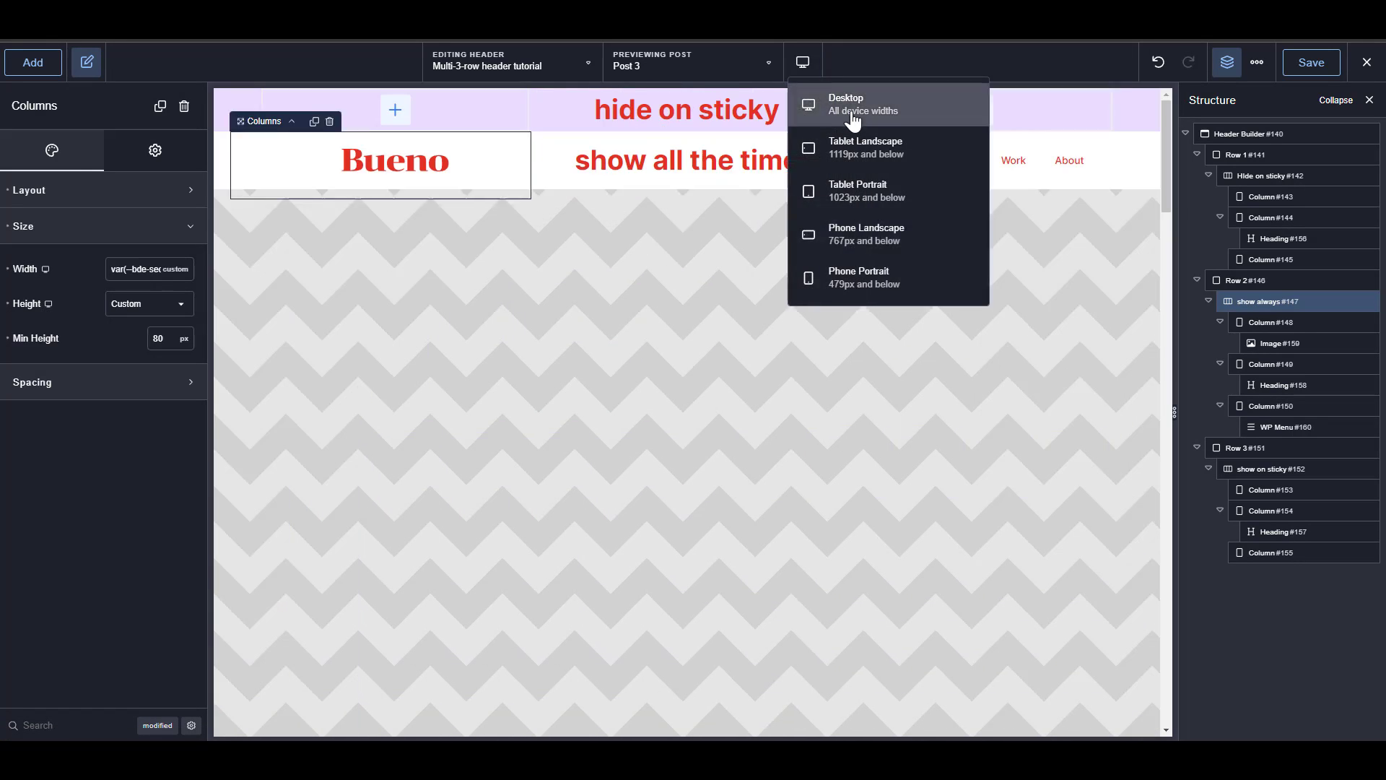
Inspect the heading text of the header rows in both normal and sticky states.
left_click(728, 110)
left_click(740, 171)
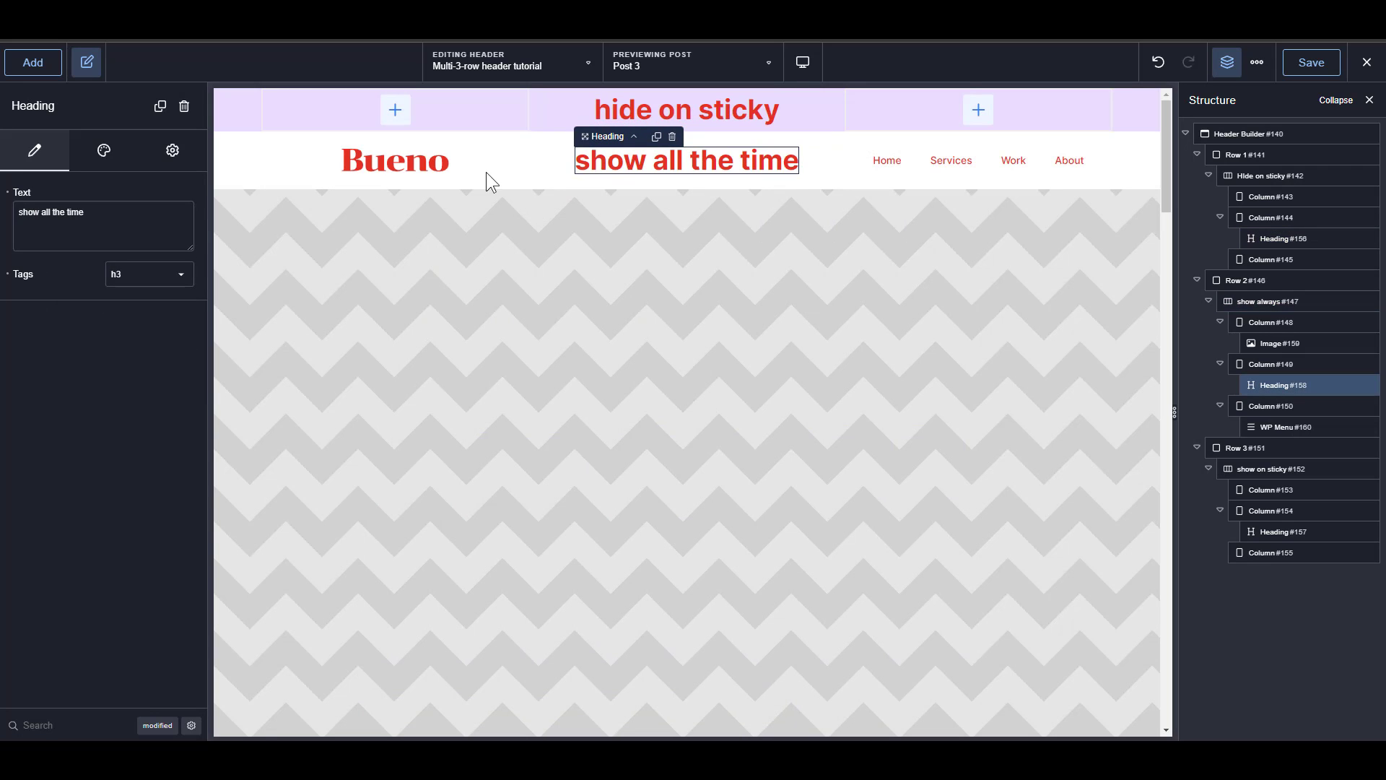
left_click(740, 106)
left_click(730, 156)
scroll(735, 189, "down", 2)
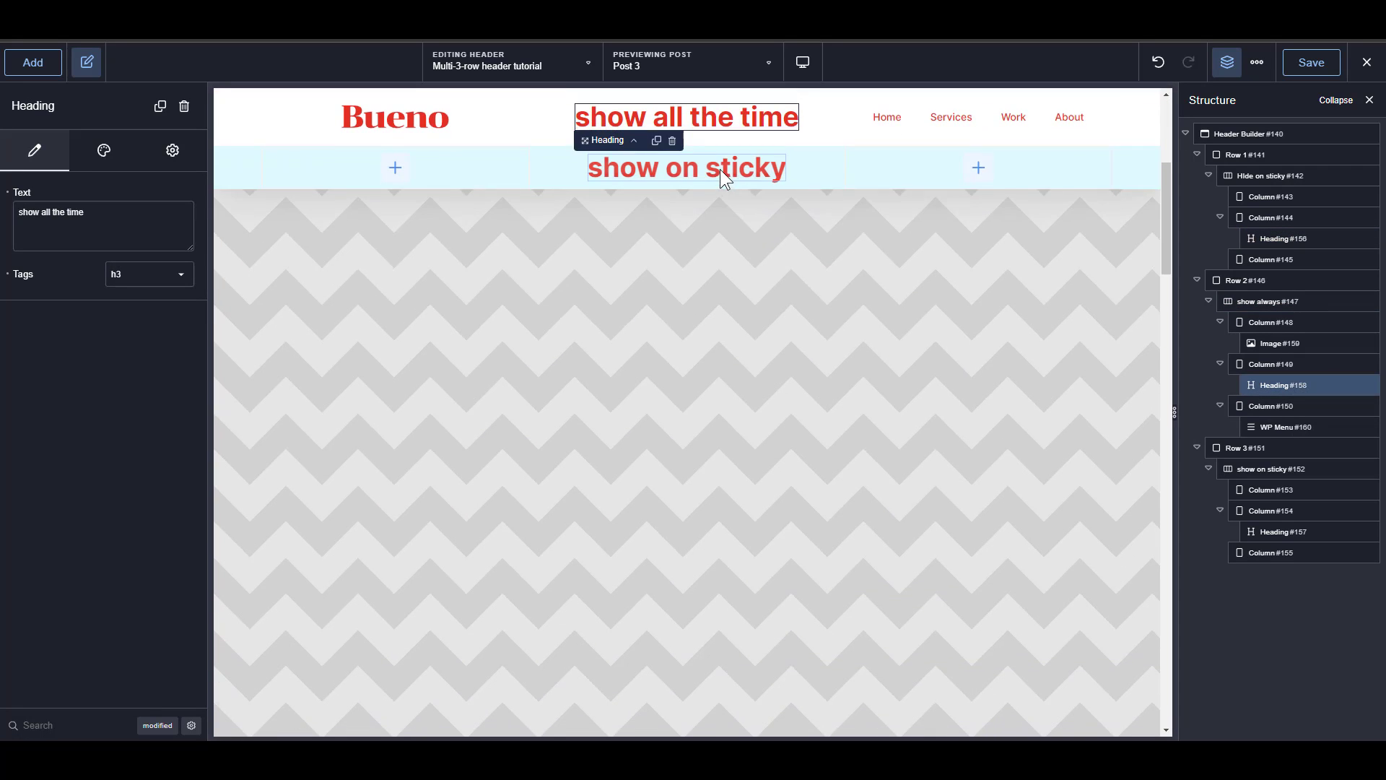
scroll(731, 119, "up", 2)
Apply the H4 typography preset to the "hide on sticky" heading in Row 1.
left_click(727, 110)
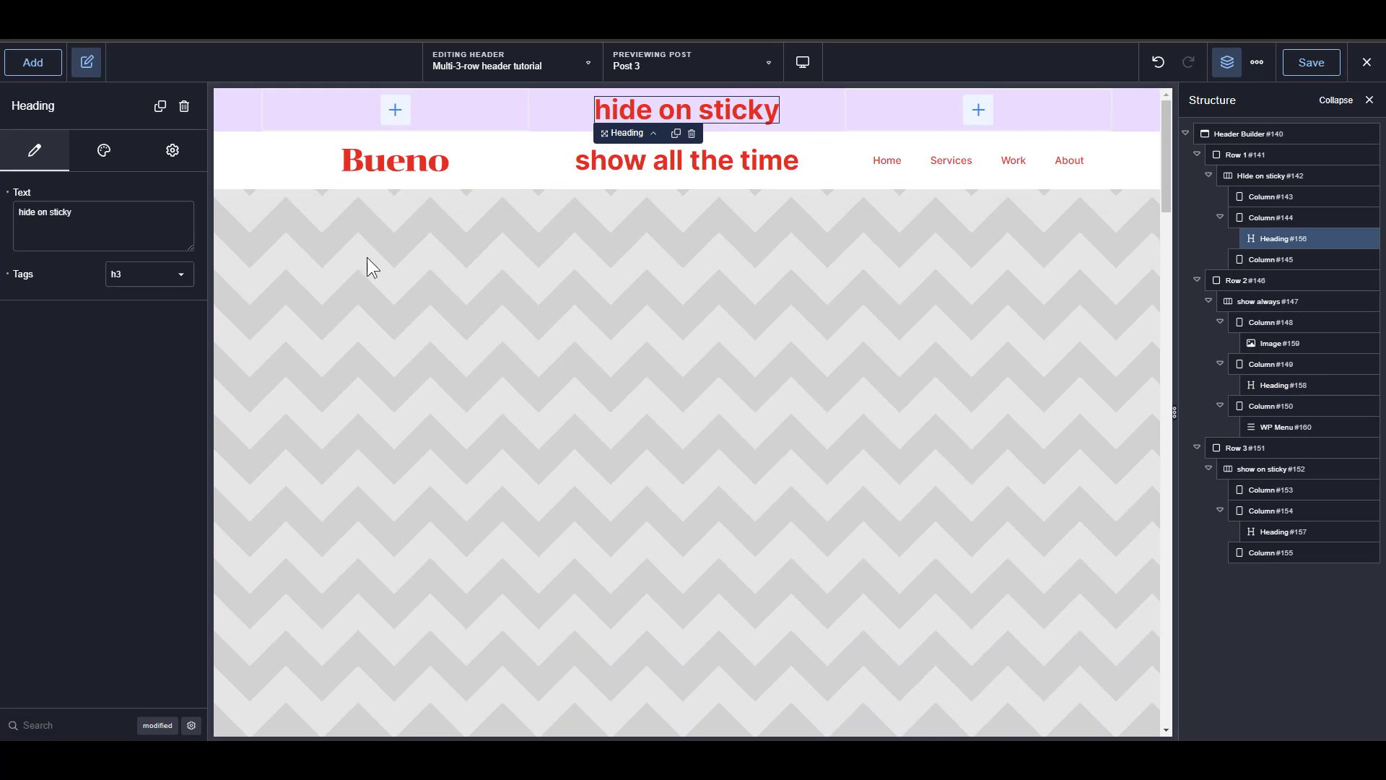
left_click(101, 167)
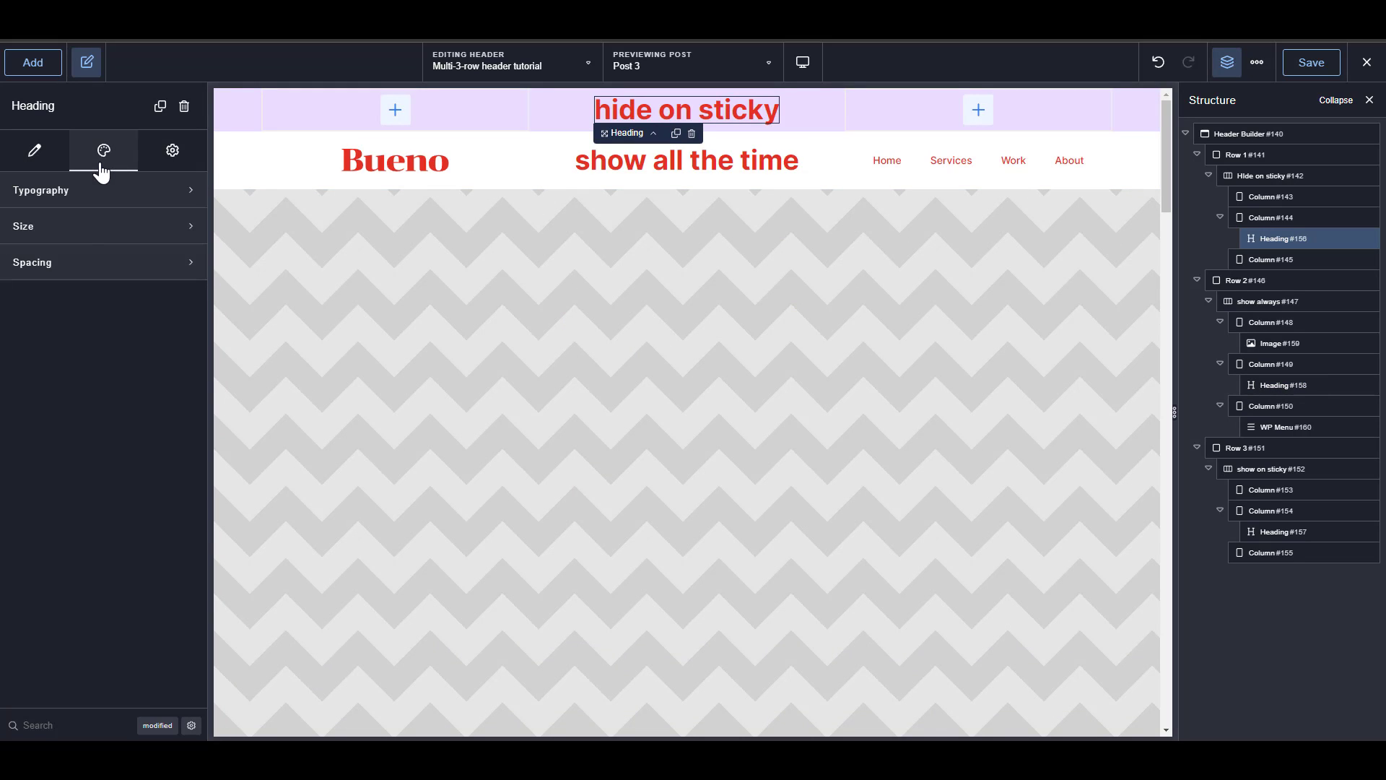
left_click(83, 238)
left_click(154, 201)
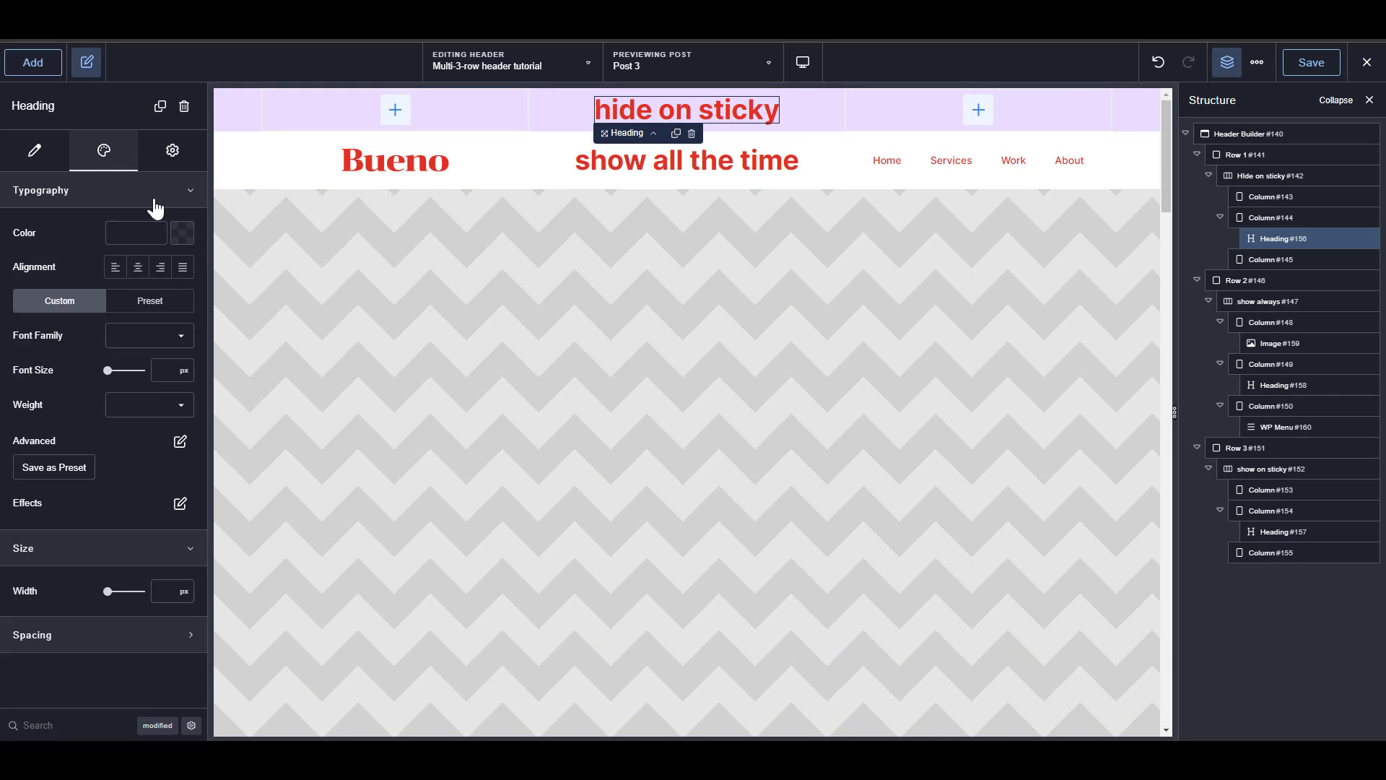
left_click(159, 303)
left_click(130, 359)
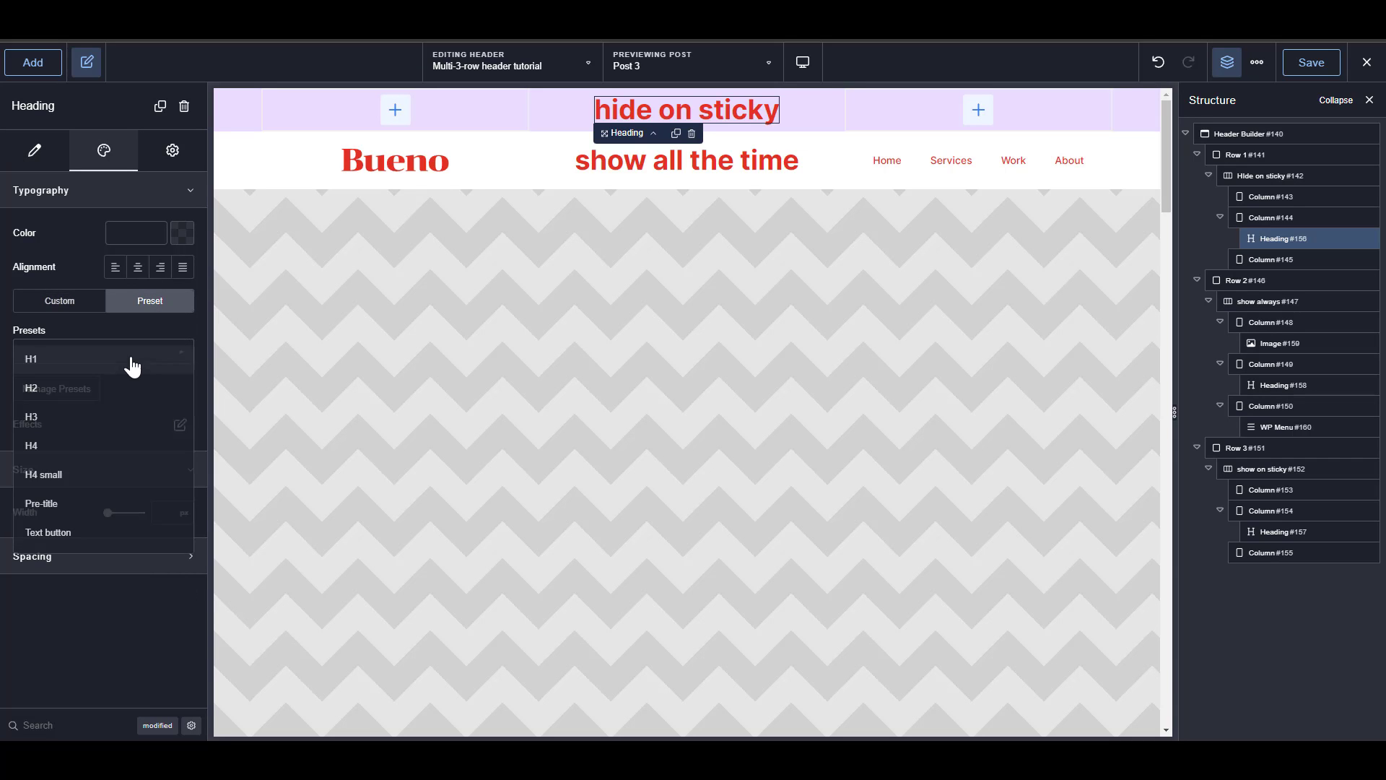
left_click(108, 505)
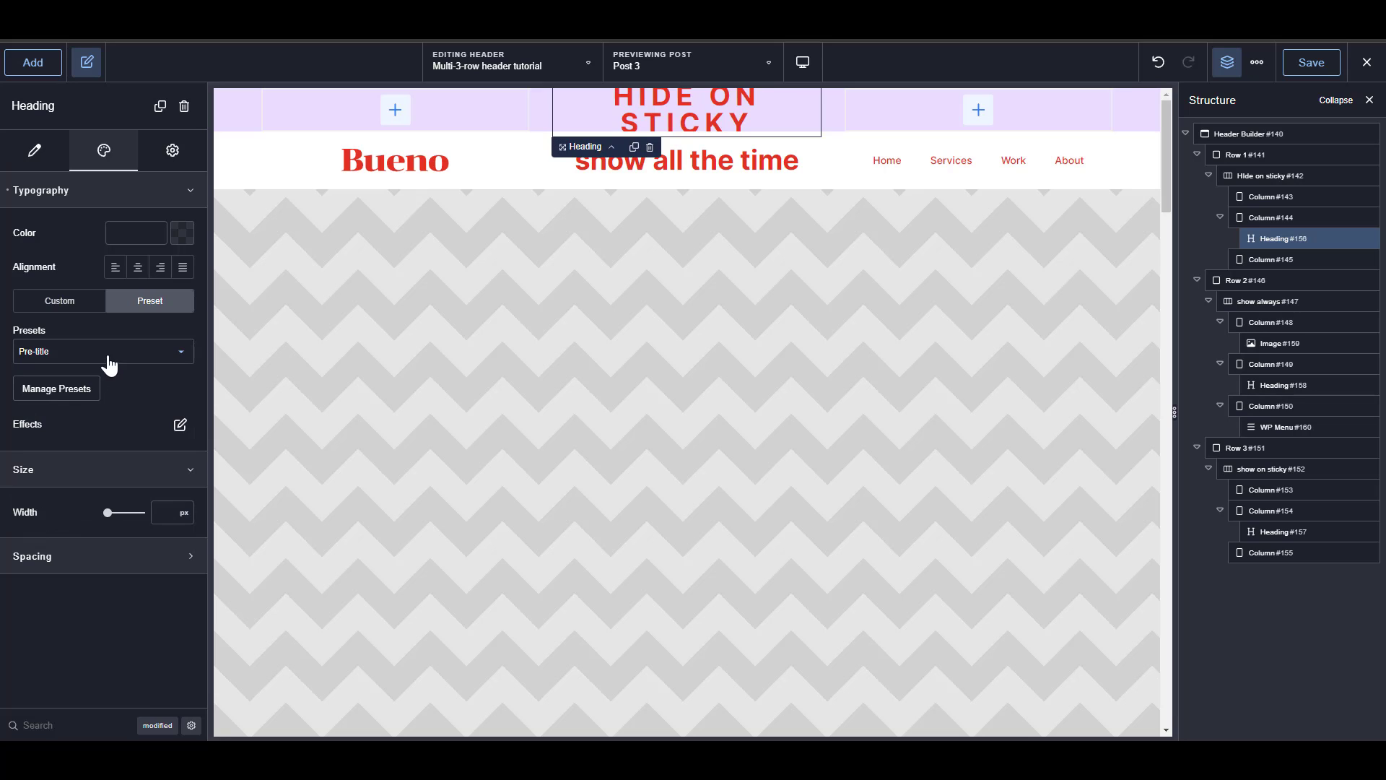
left_click(133, 354)
left_click(80, 445)
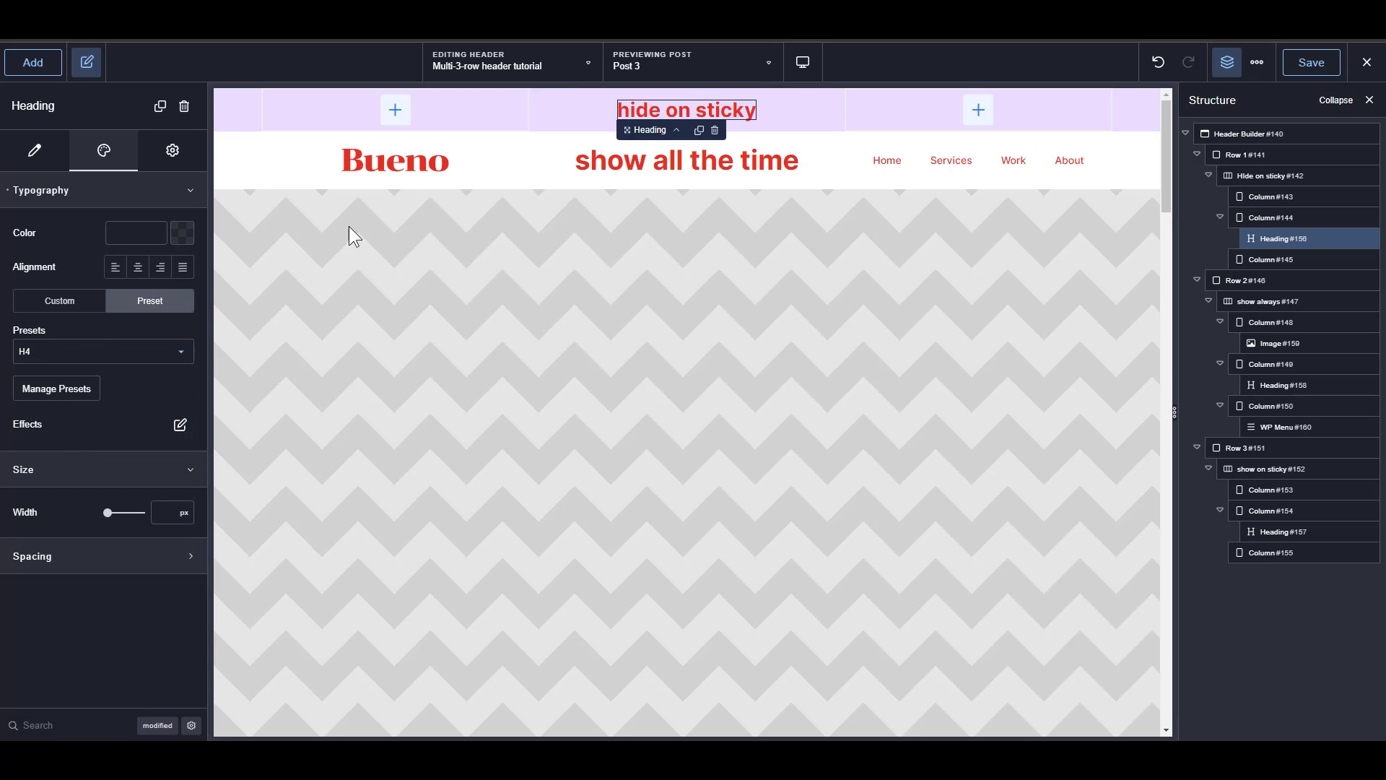
Copy the Row 1 heading's style onto the "show all the time" and "show on sticky" headings.
right_click(690, 104)
left_click(721, 161)
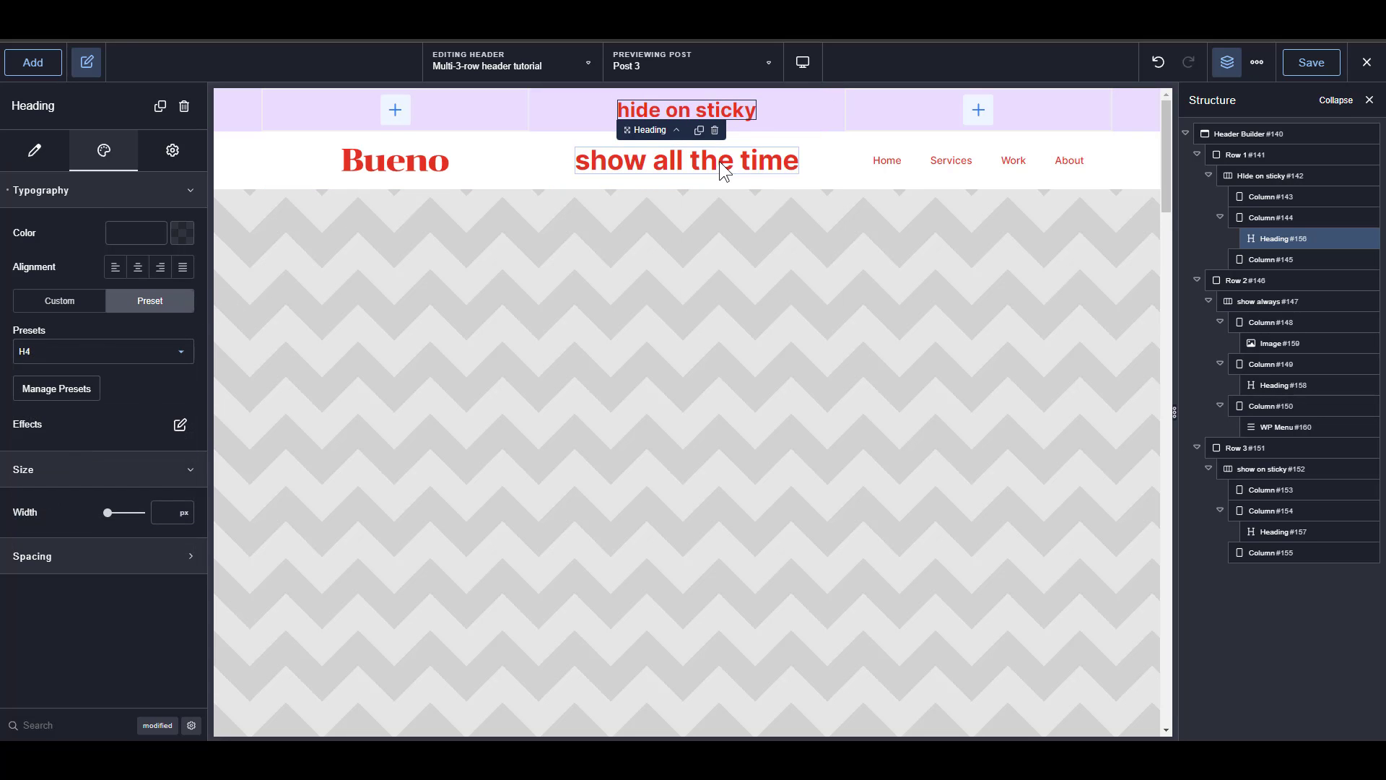
right_click(719, 162)
left_click(771, 241)
scroll(726, 148, "down", 1)
left_click(709, 167)
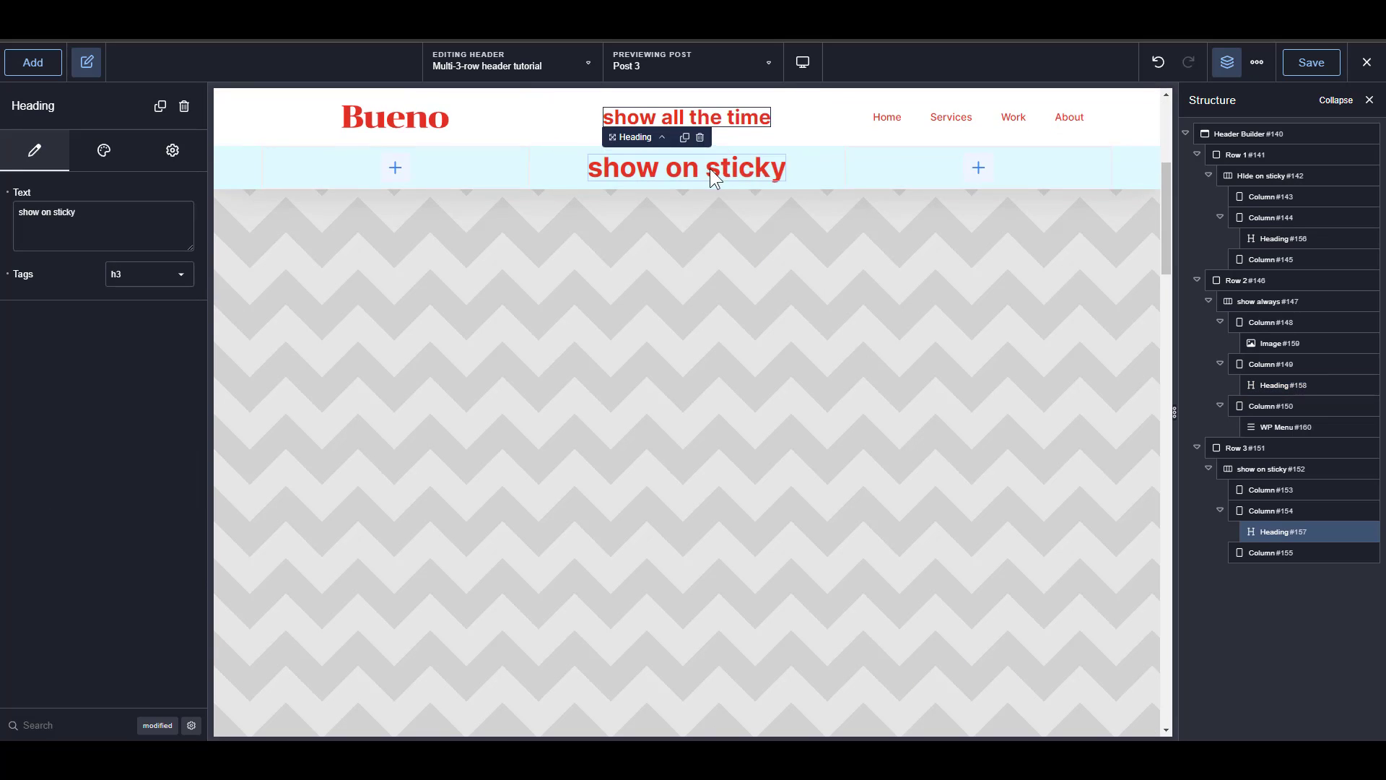
right_click(713, 173)
left_click(789, 248)
scroll(722, 167, "up", 1)
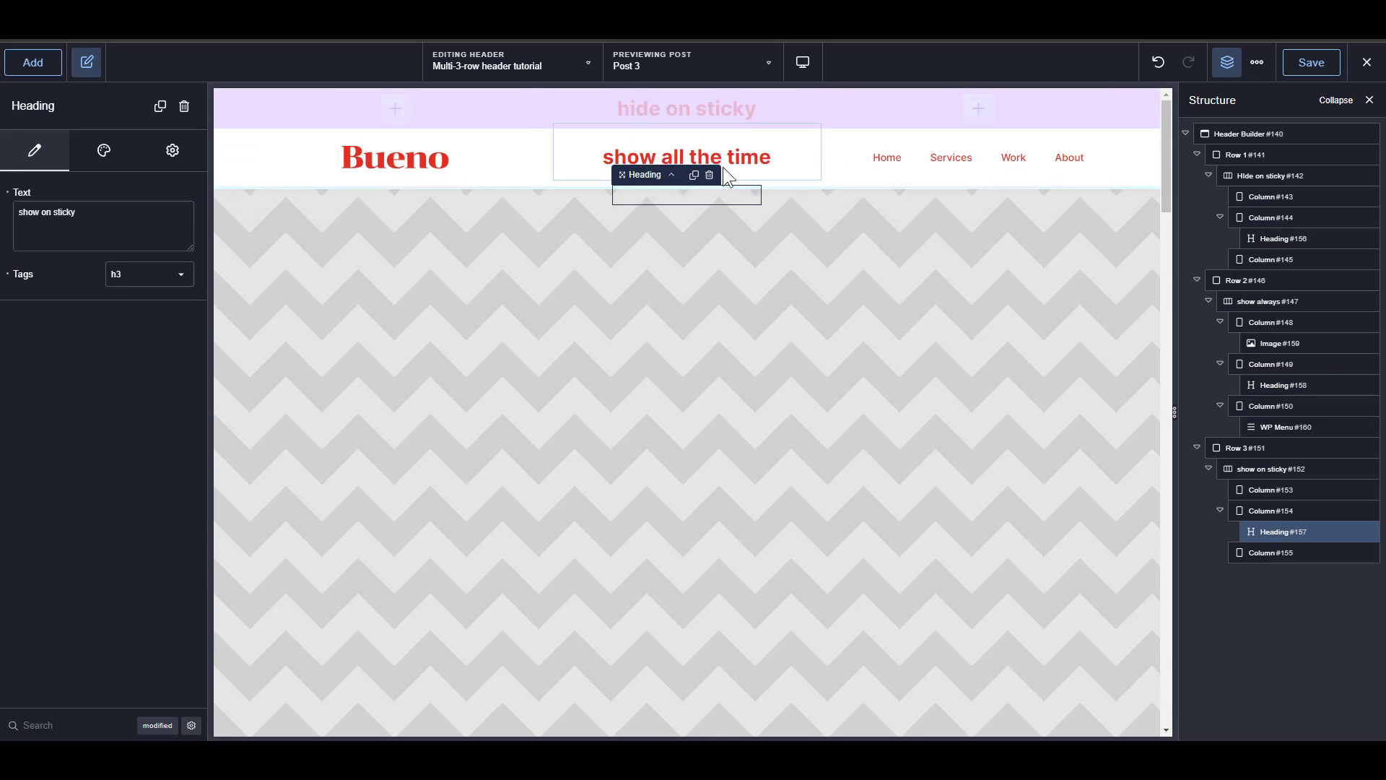
Save the header and exit to the frontend to check its sticky behaviour on Post 3.
left_click(1304, 65)
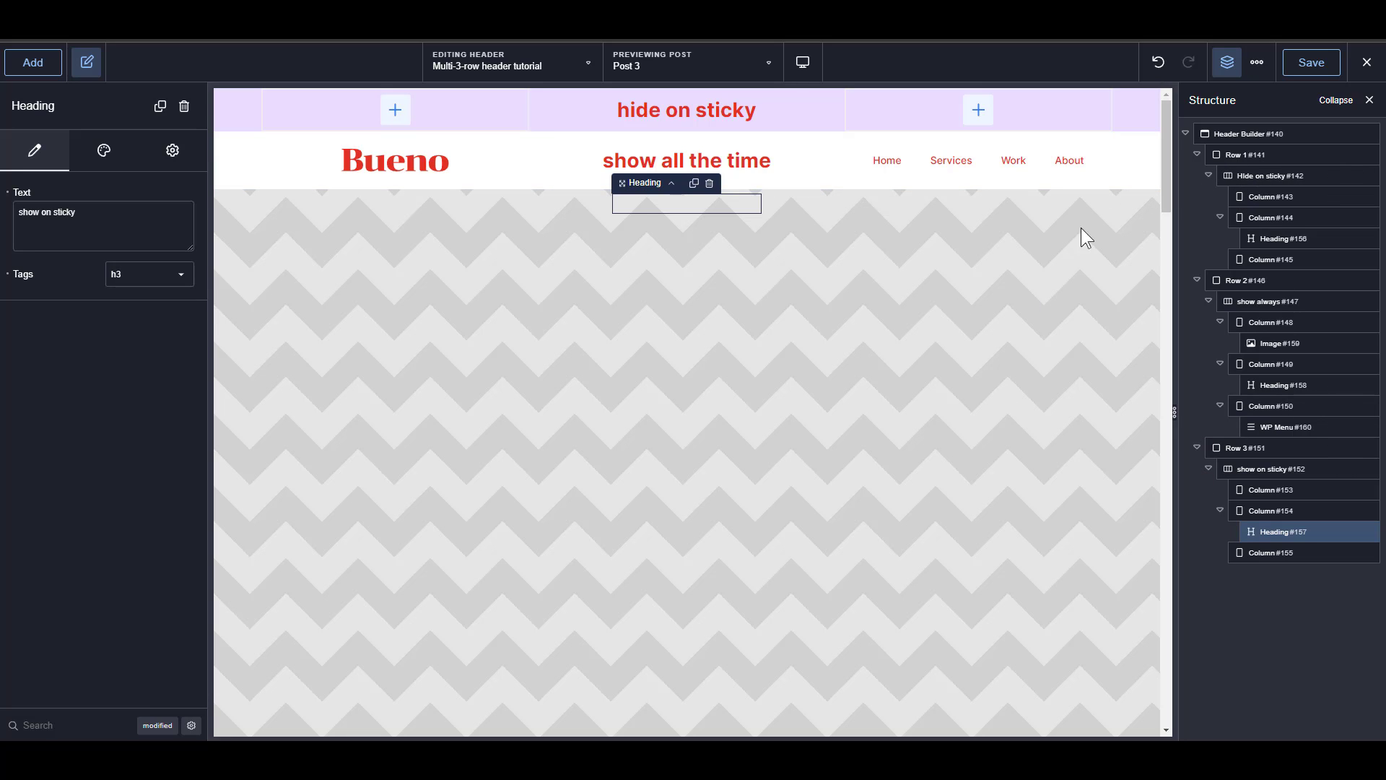
mouse_move(1367, 65)
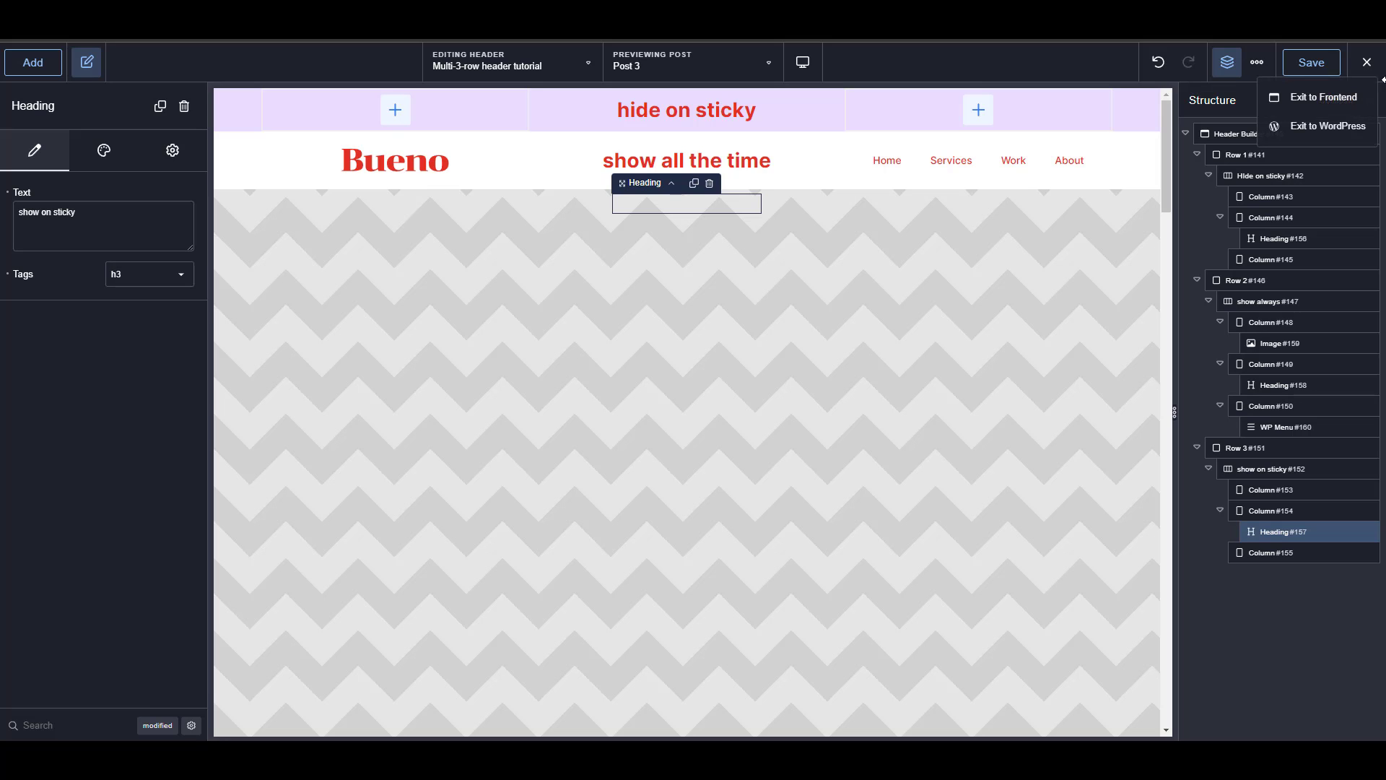
left_click(1323, 97)
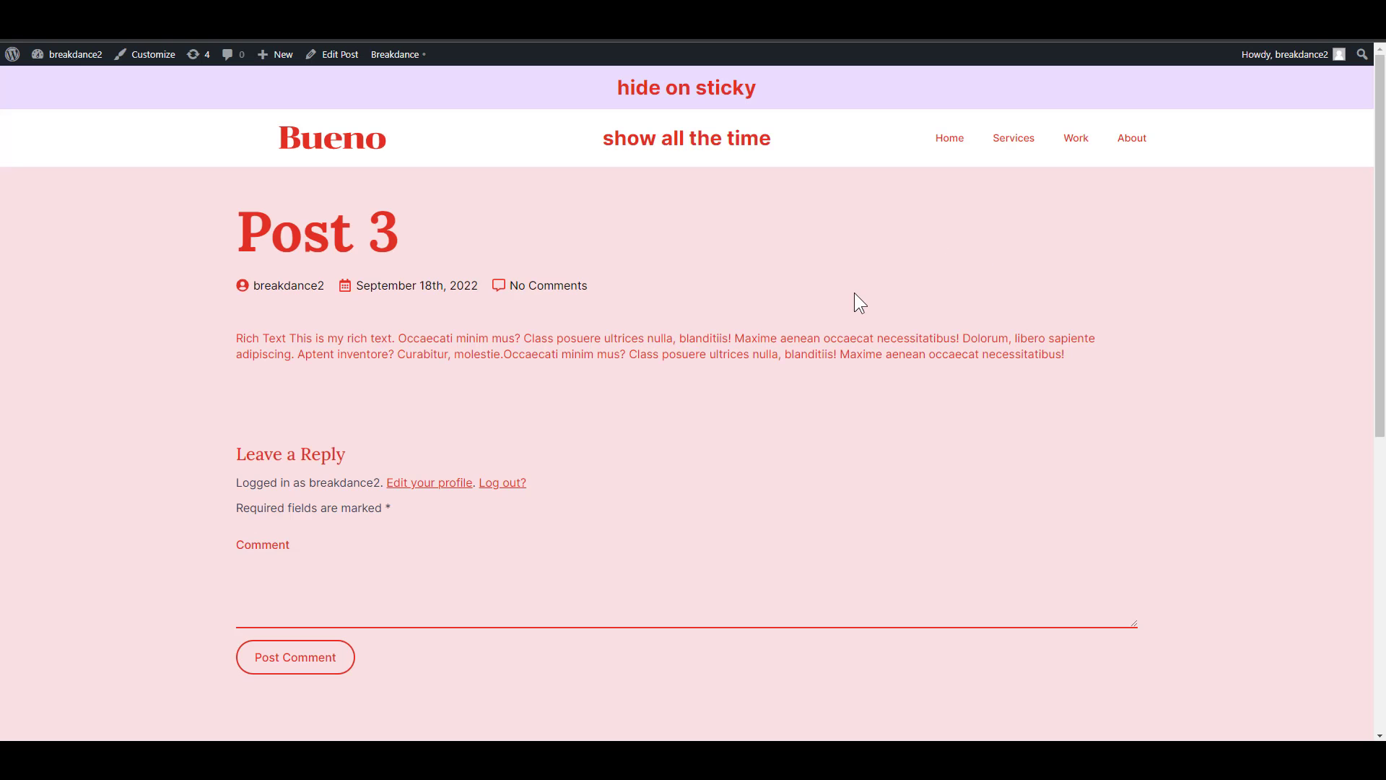
scroll(855, 296, "down", 5)
scroll(859, 289, "up", 5)
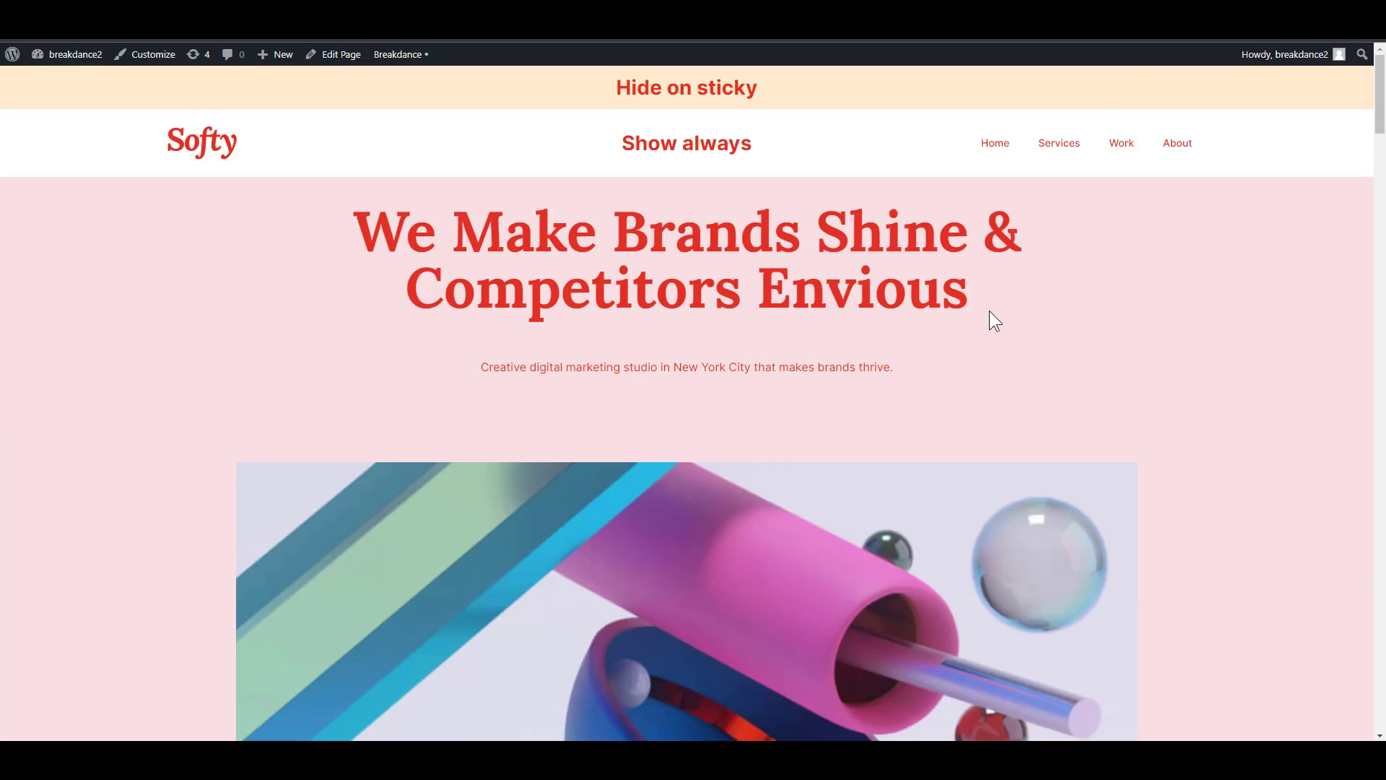
Examine the three-row header on the Softy example page from the hero section to the footer and back.
scroll(990, 314, "down", 5)
scroll(990, 347, "up", 5)
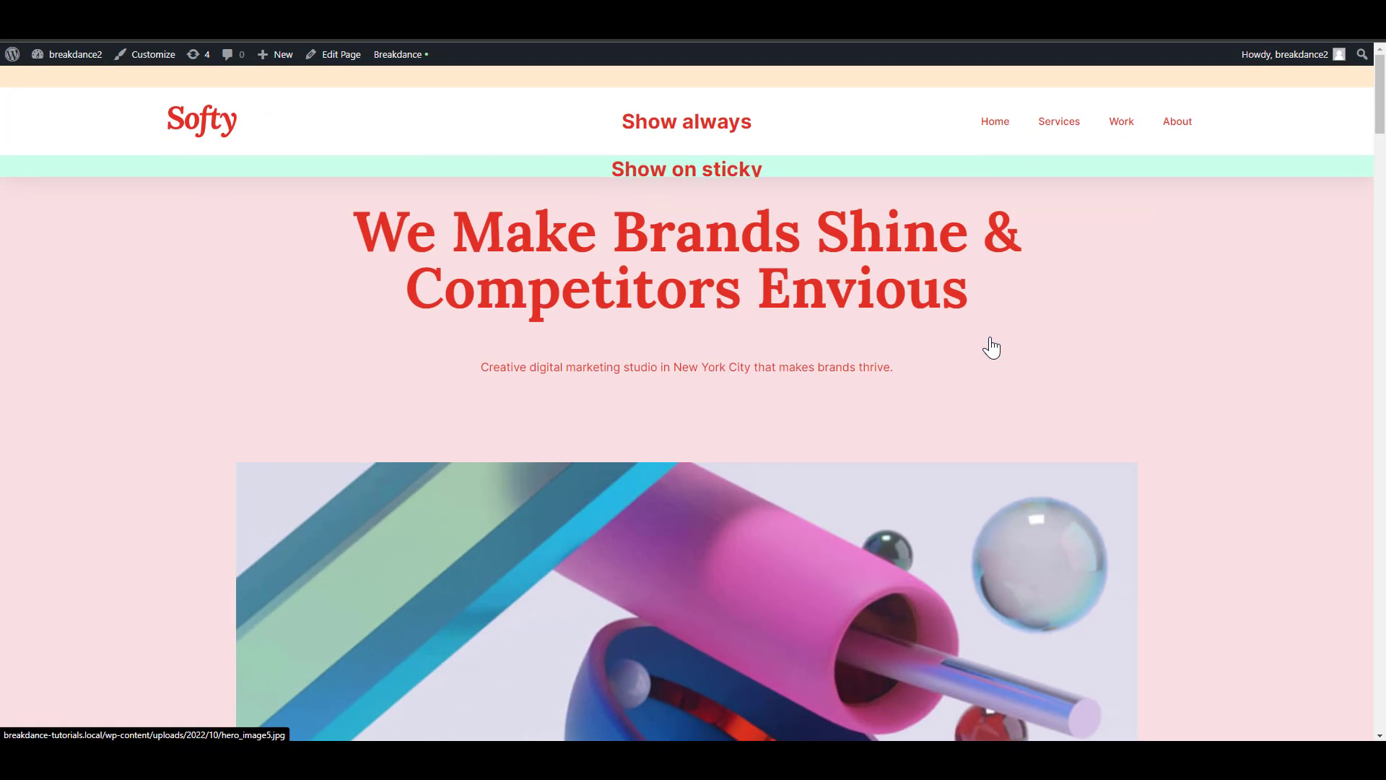
scroll(990, 336, "down", 5)
scroll(990, 336, "up", 5)
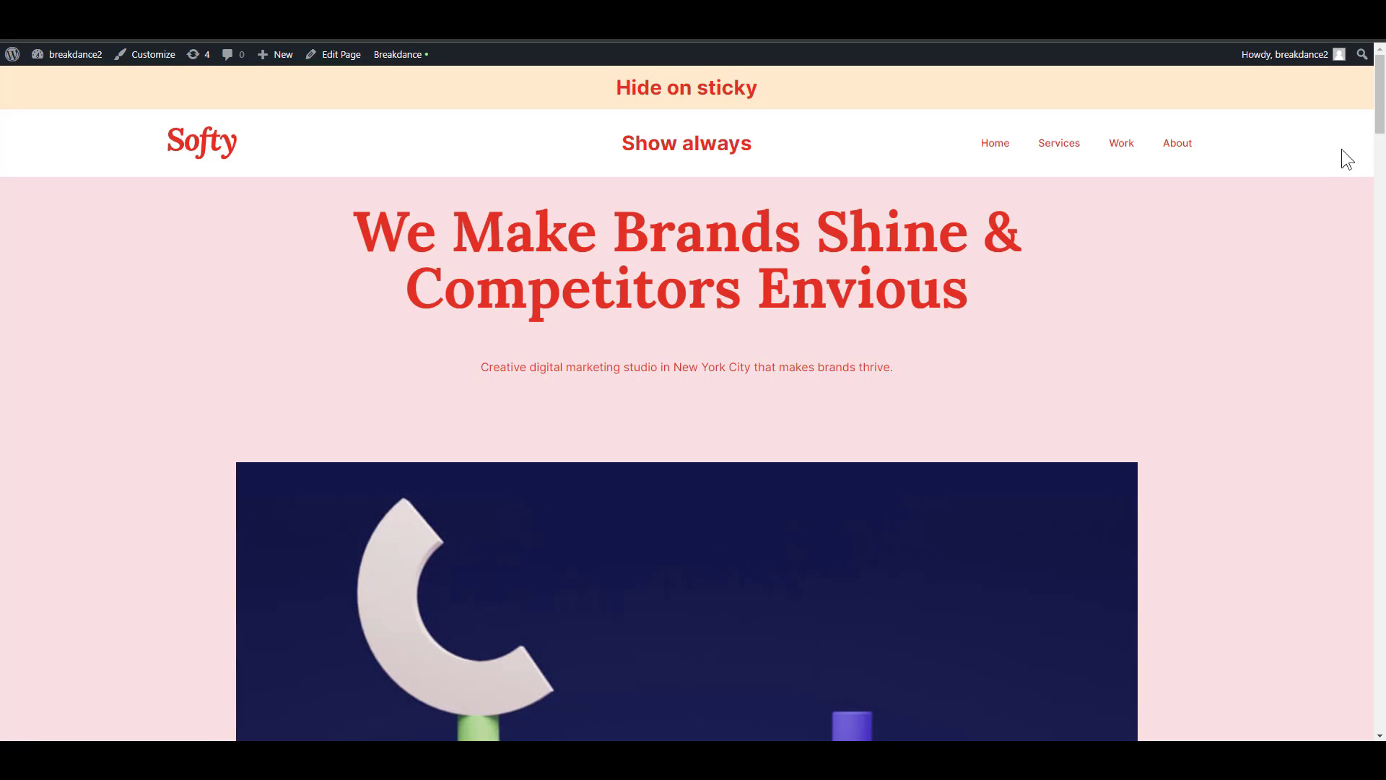
left_click_drag(1379, 92, 1380, 675)
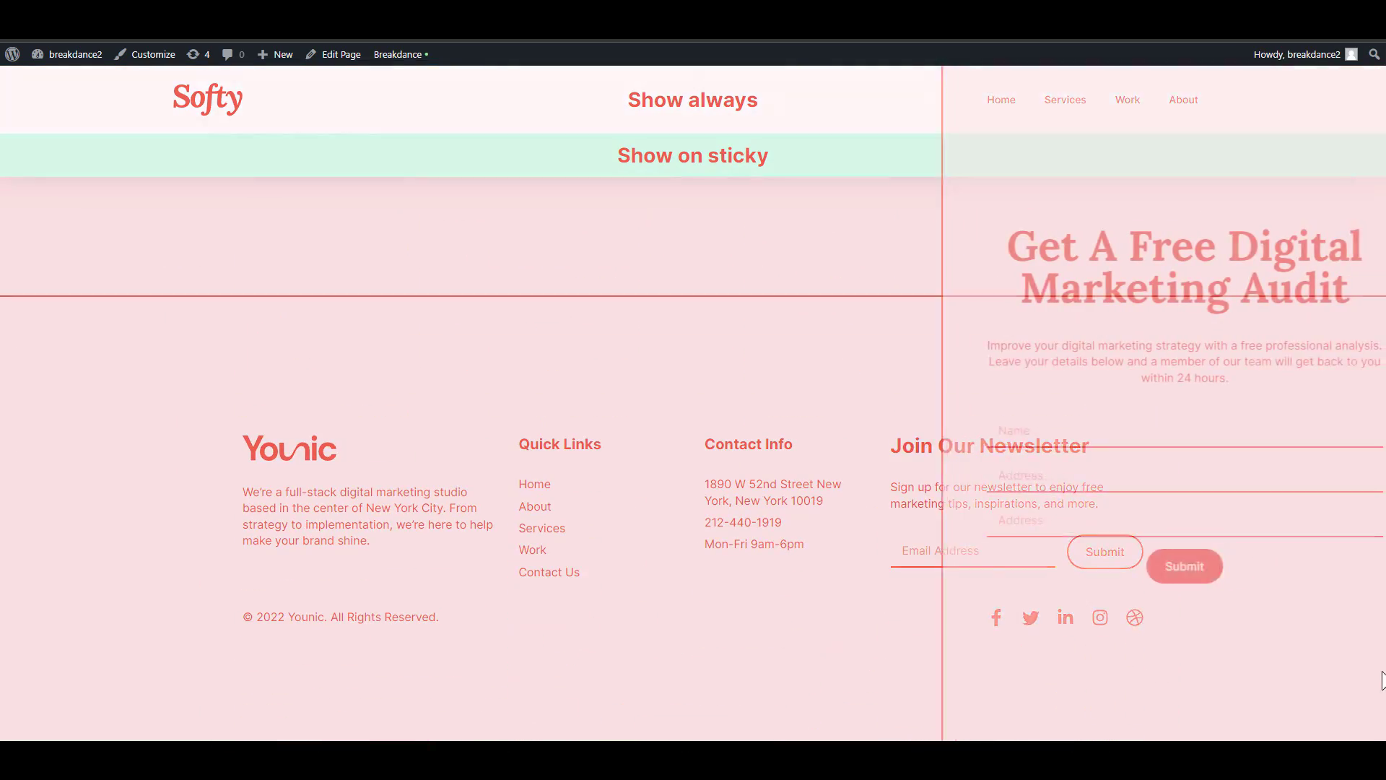
left_click(1374, 78)
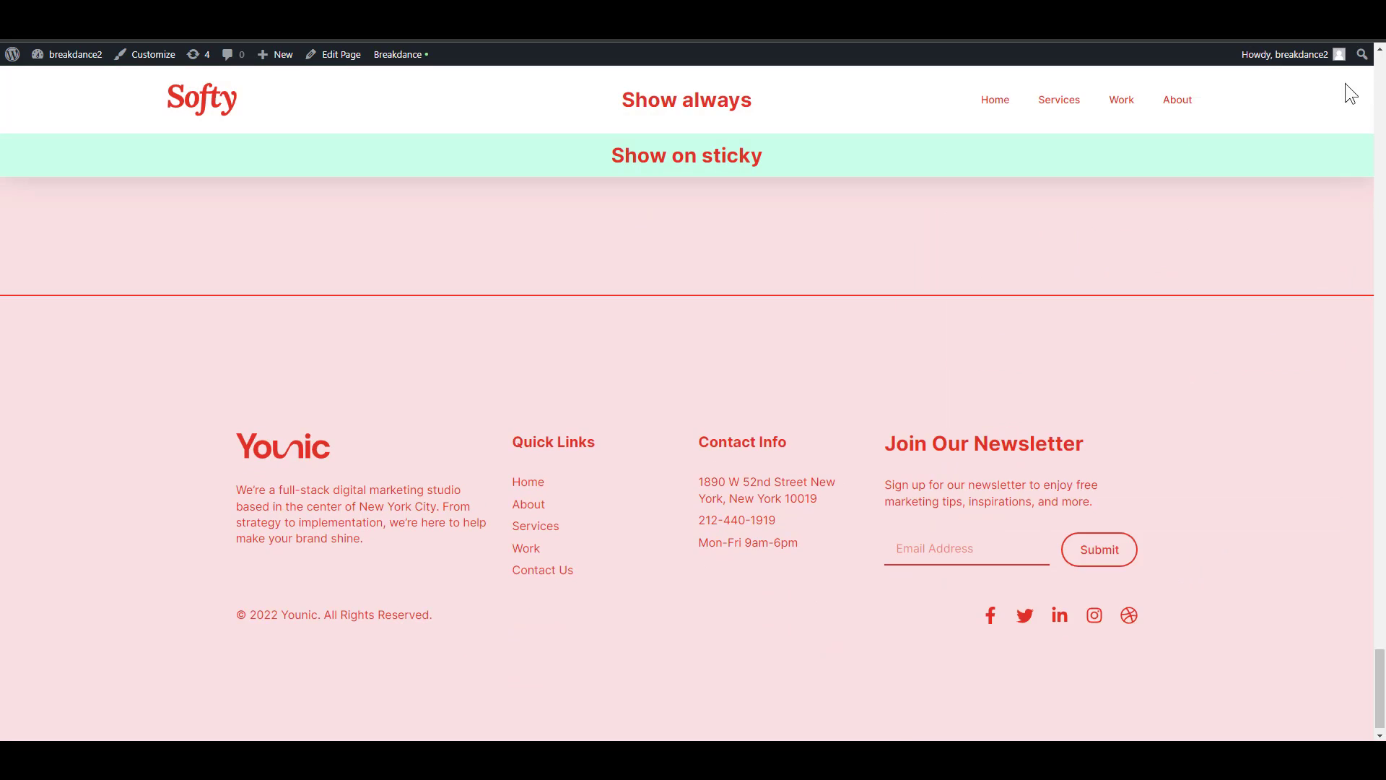
scroll(1307, 607, "up", 5)
scroll(1302, 596, "up", 15)
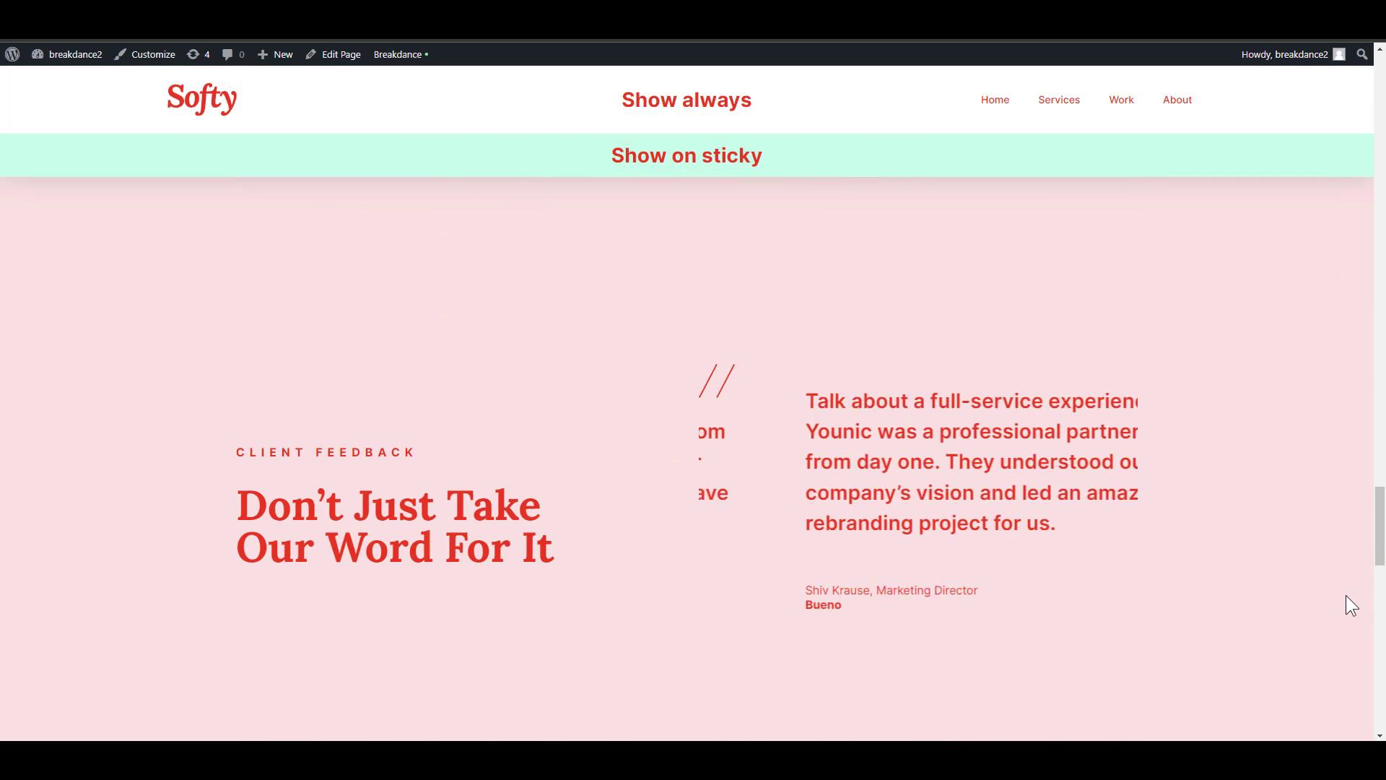
scroll(1308, 581, "up", 15)
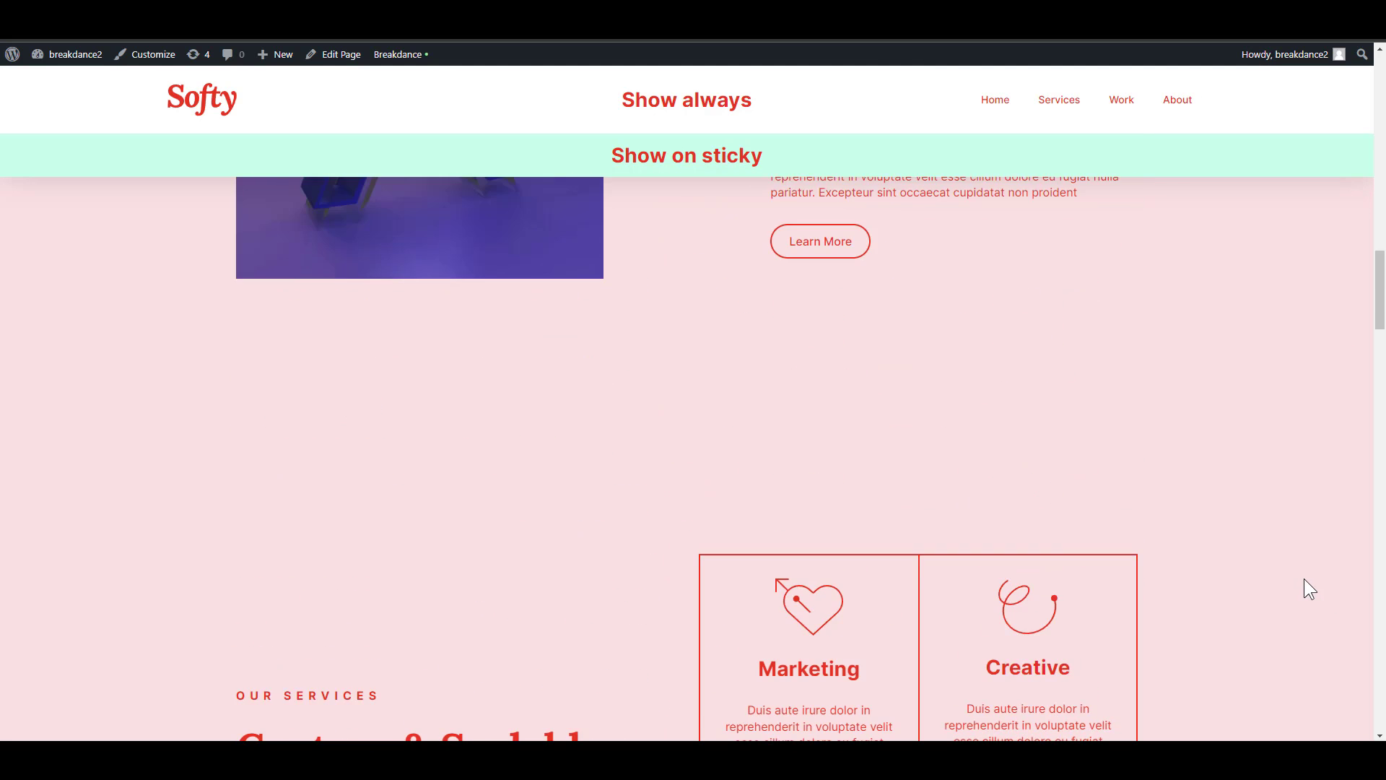
scroll(1304, 578, "up", 5)
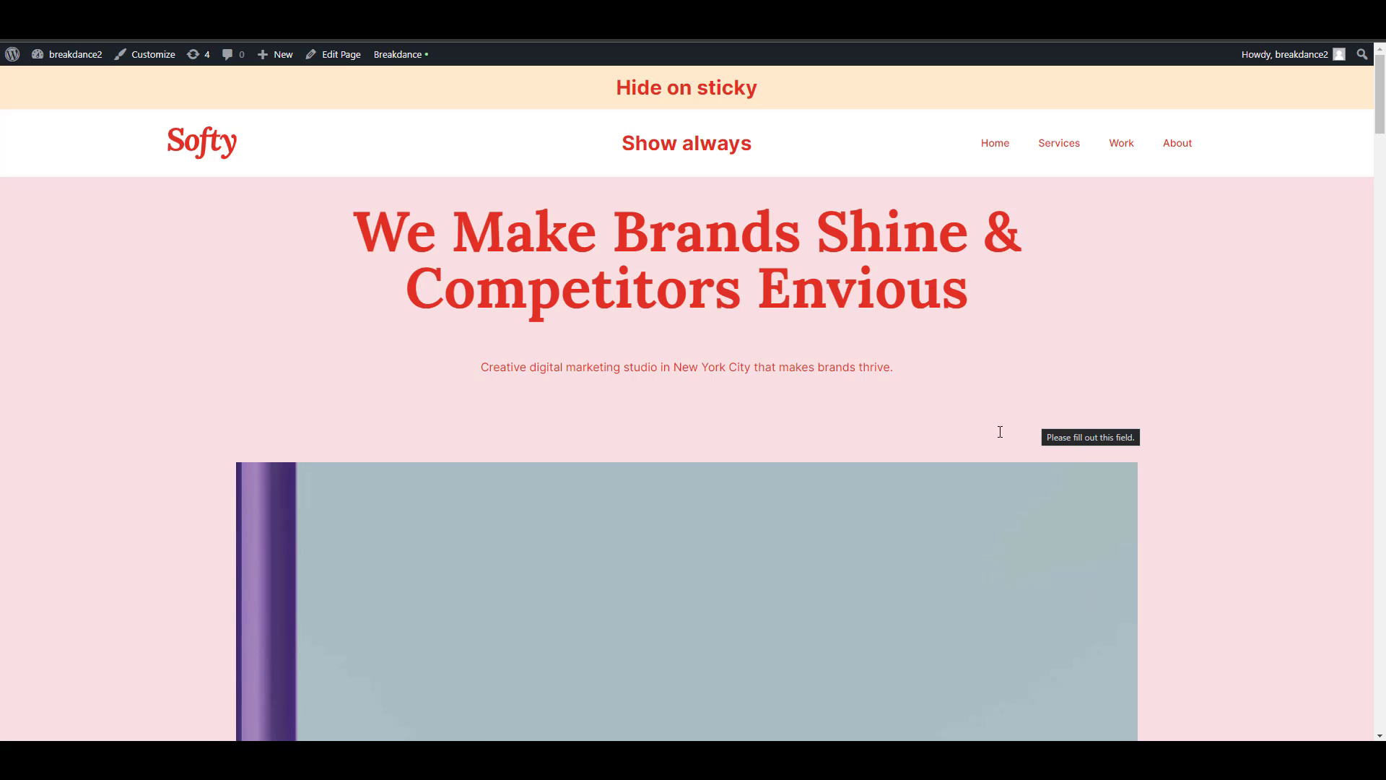
Open a hero slider image in the lightbox, advance to the next image and close the lightbox.
scroll(1008, 432, "down", 3)
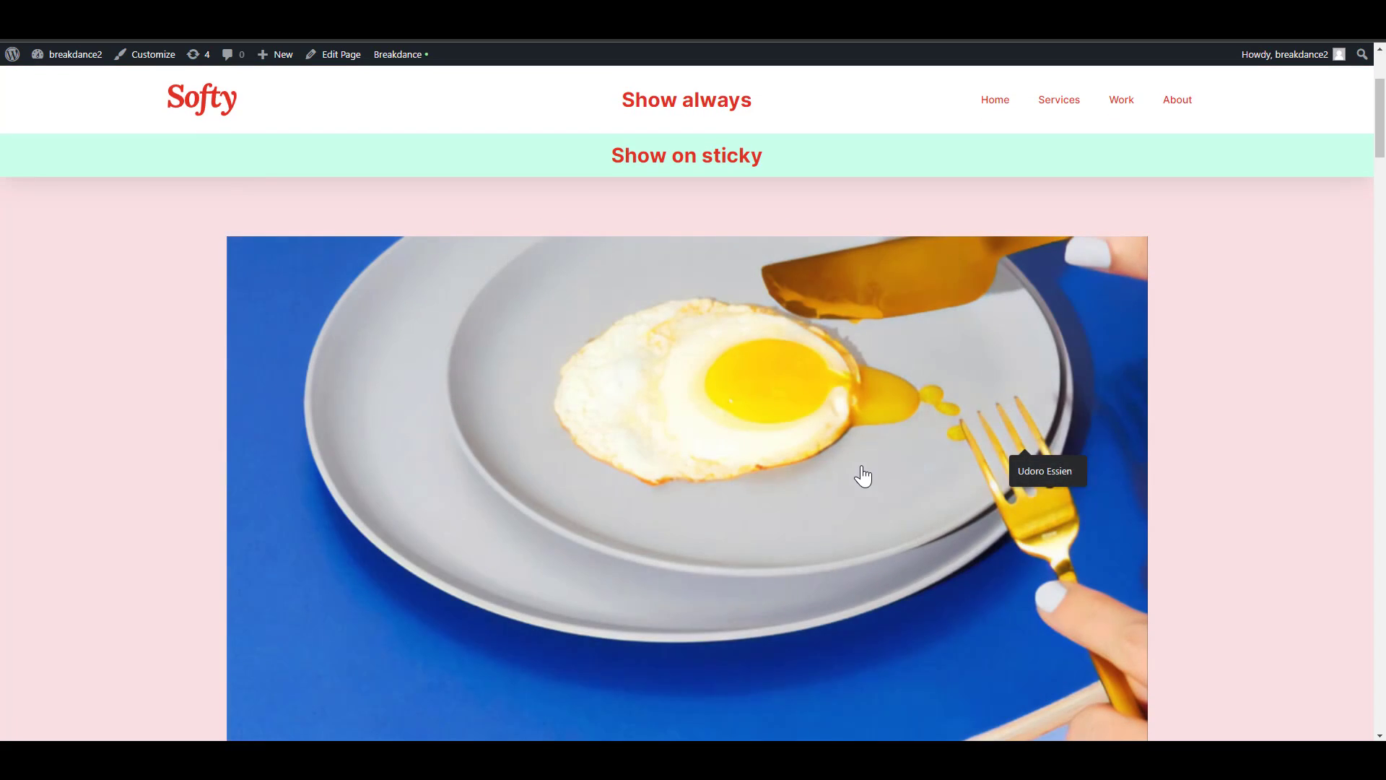
left_click(879, 464)
left_click(1341, 383)
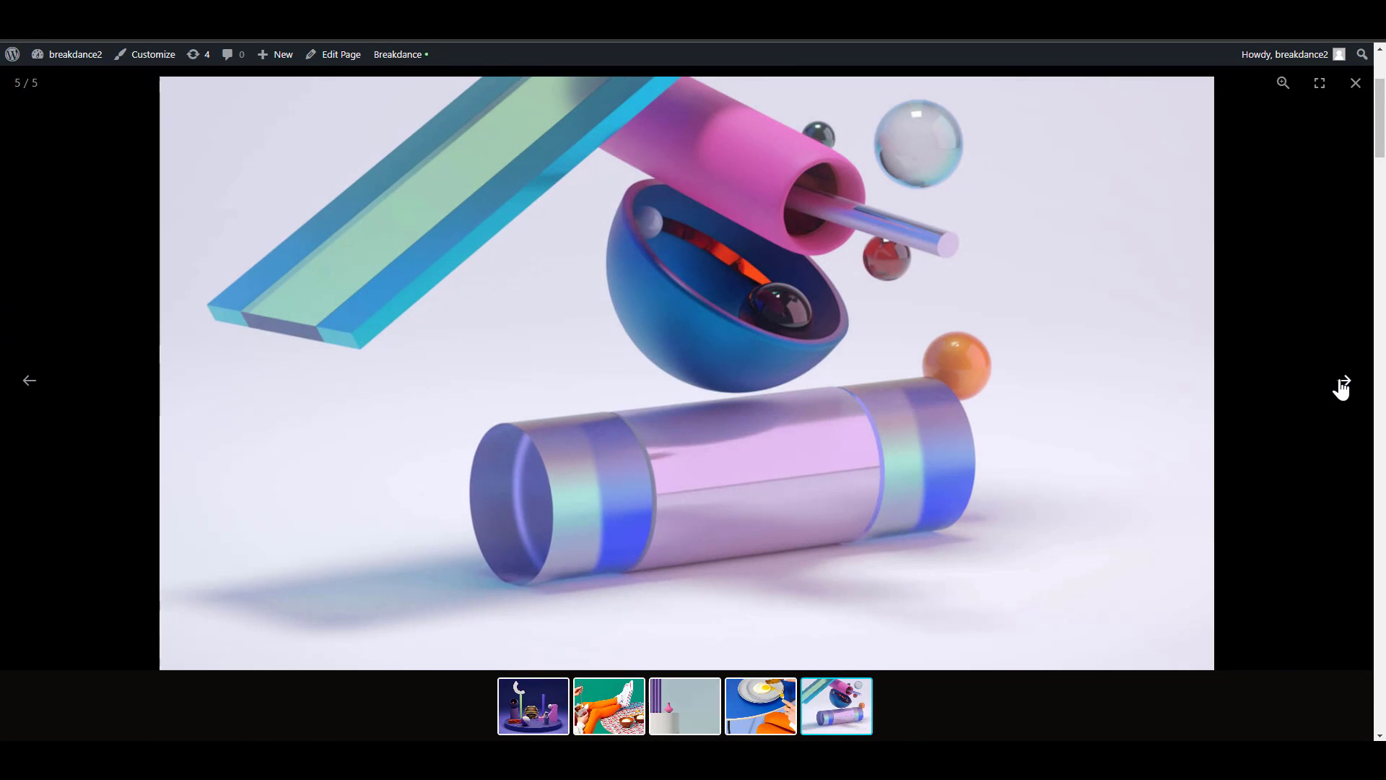
left_click(1354, 84)
Examine the sticky header over the services, portfolio, feedback and footer sections of the example page.
scroll(983, 530, "down", 14)
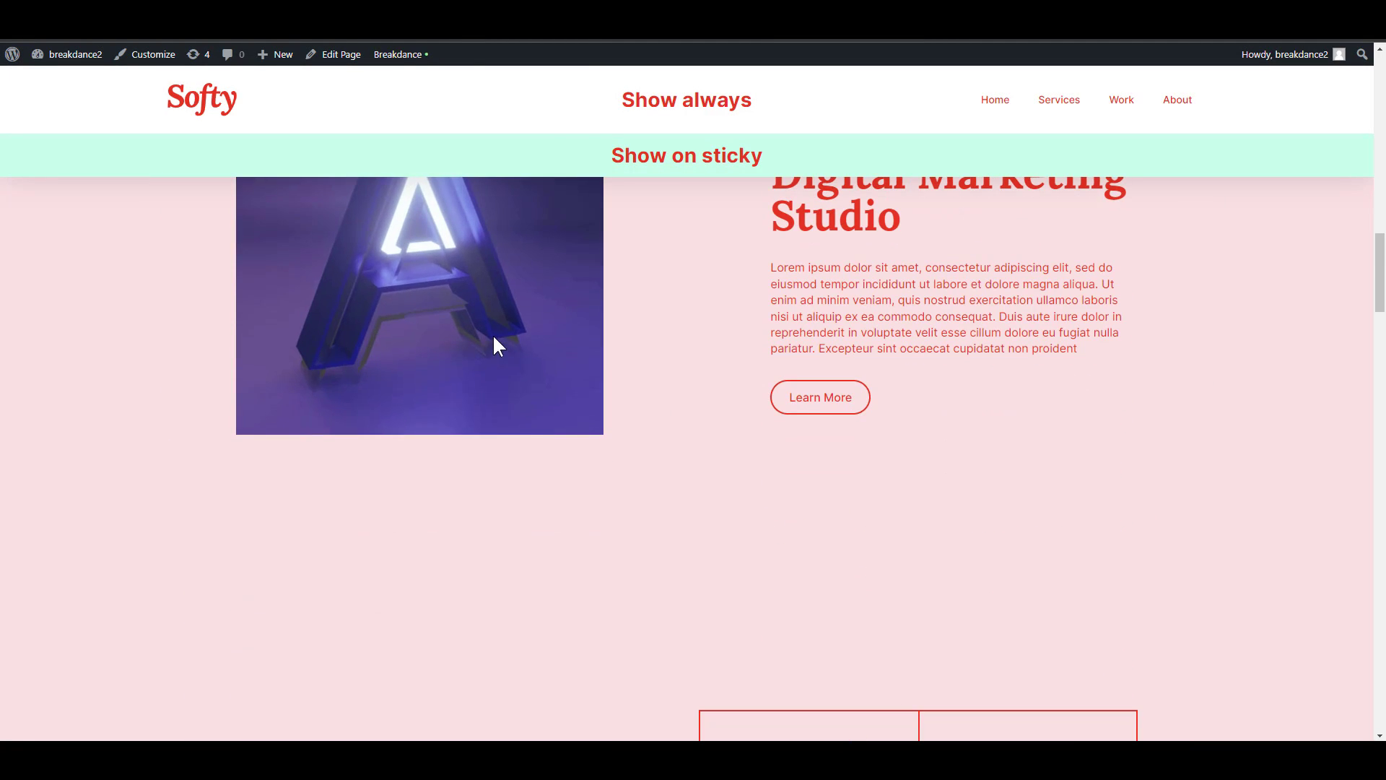
scroll(510, 381, "down", 6)
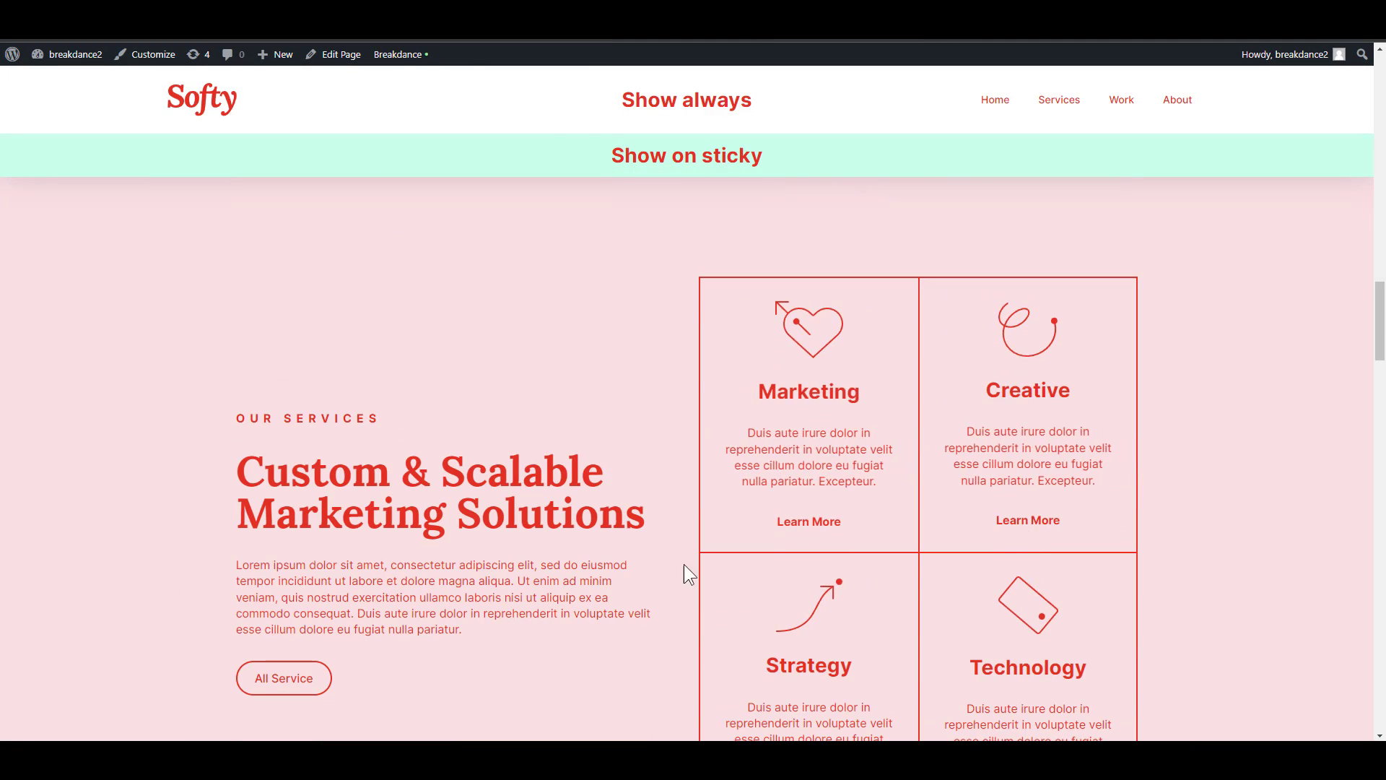
scroll(686, 570, "down", 5)
scroll(963, 507, "down", 4)
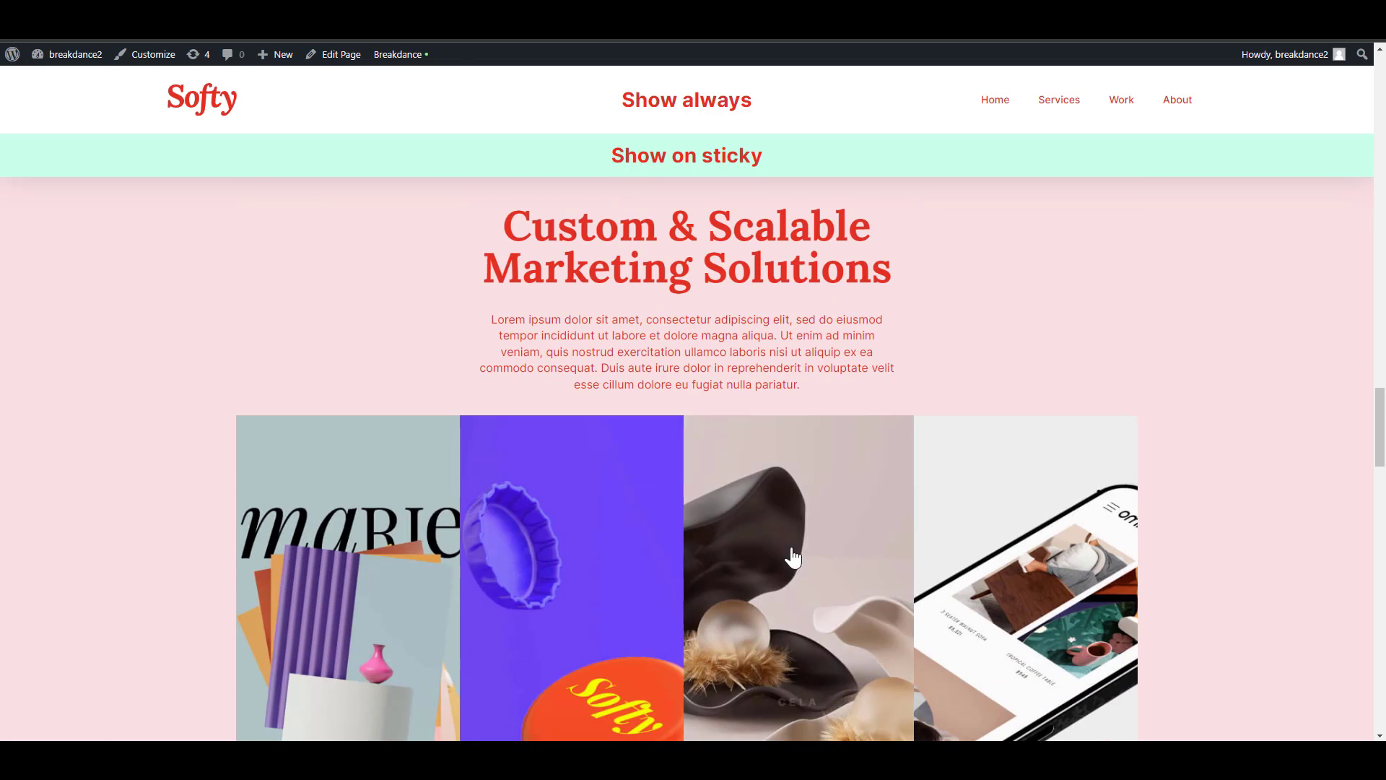
scroll(1028, 517, "down", 5)
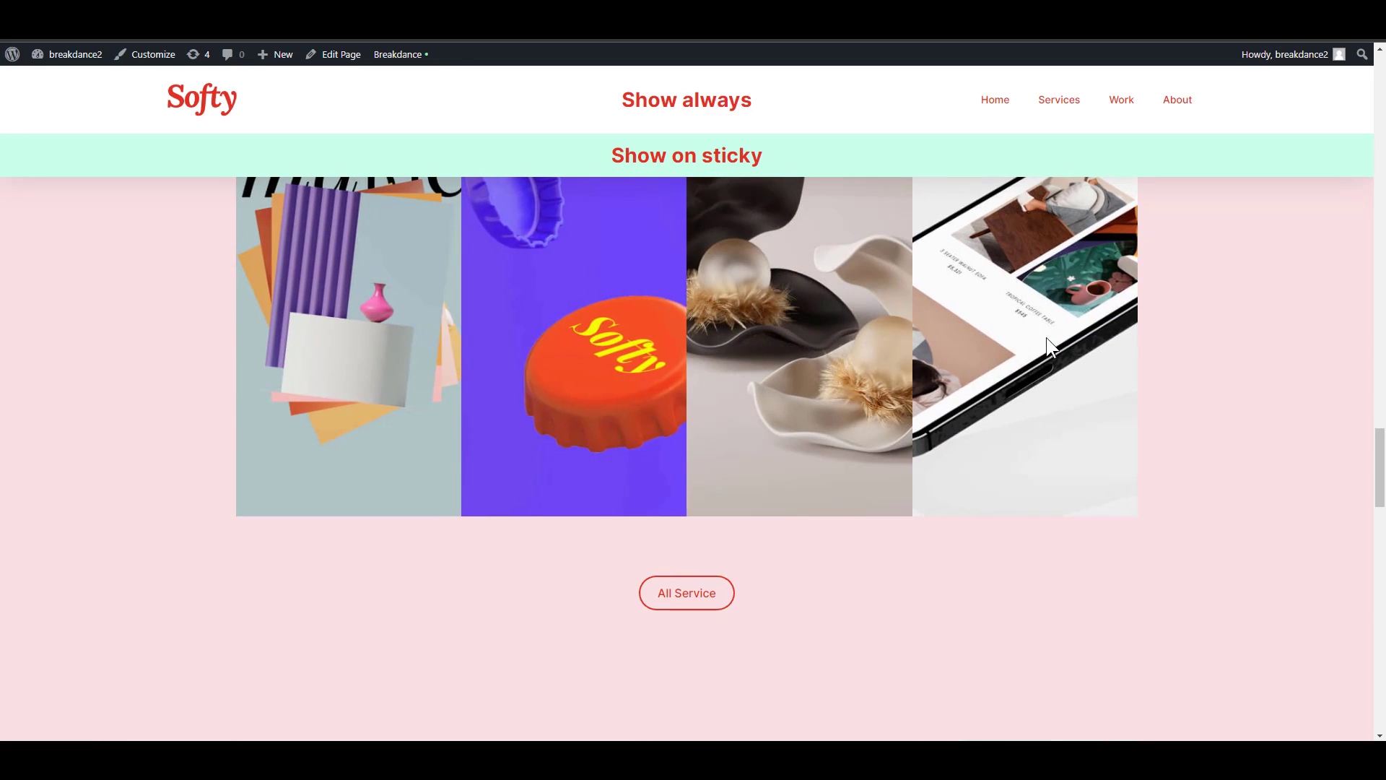
scroll(804, 519, "down", 5)
scroll(804, 519, "down", 15)
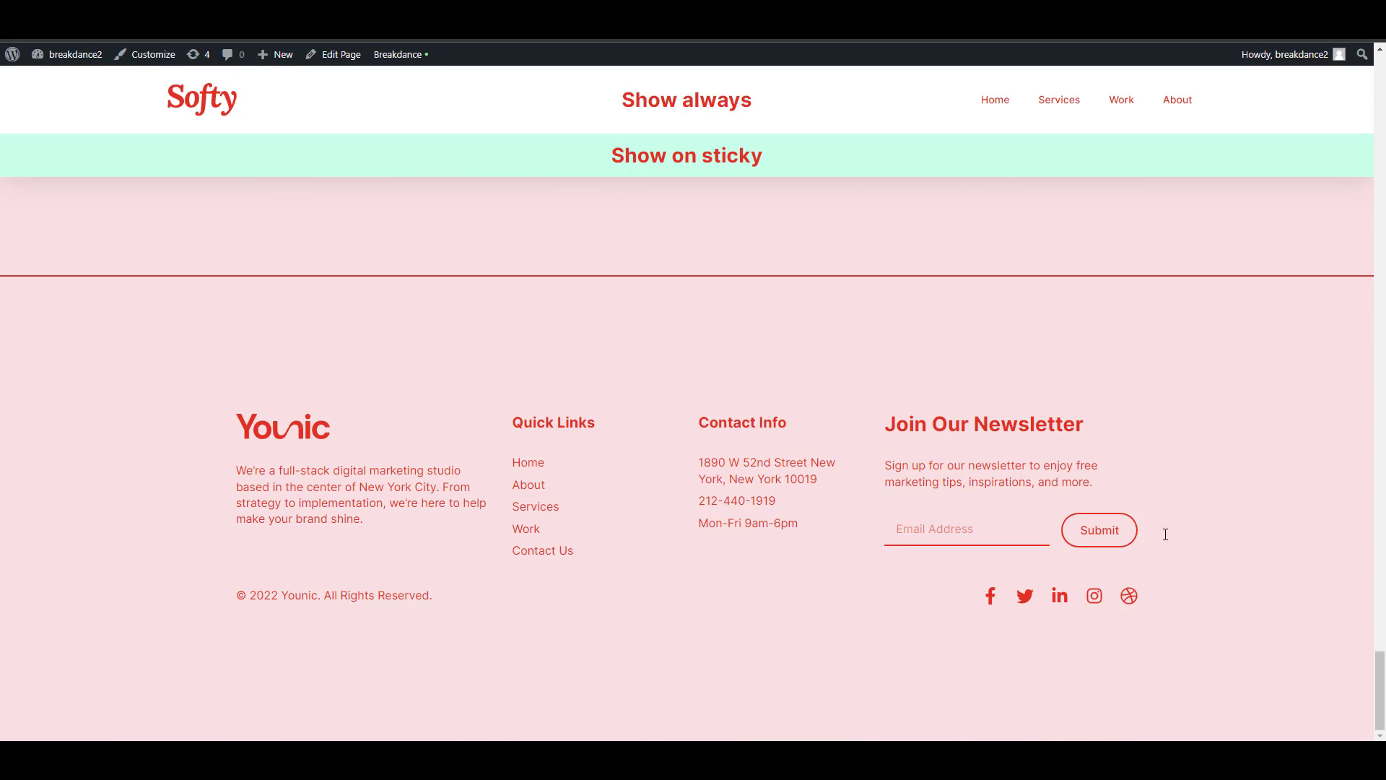
scroll(1165, 535, "up", 20)
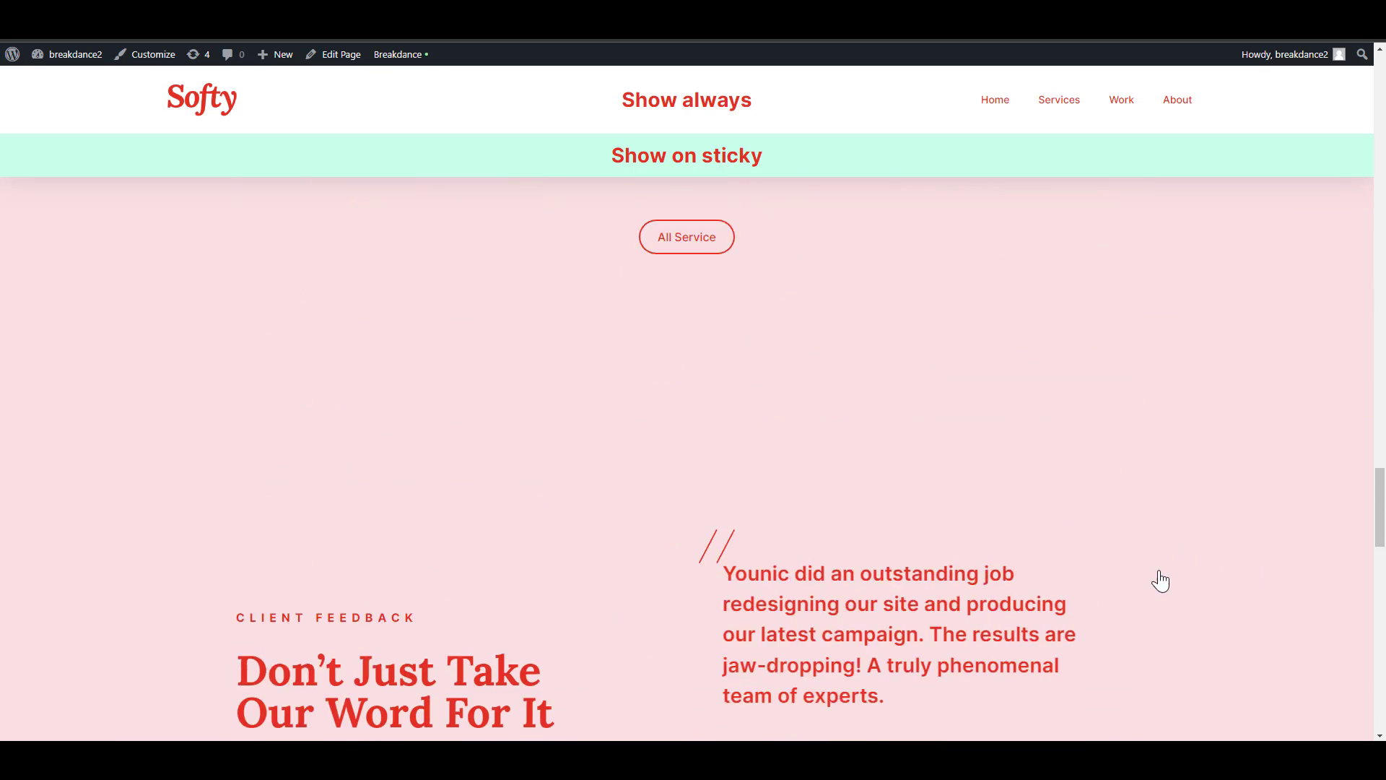